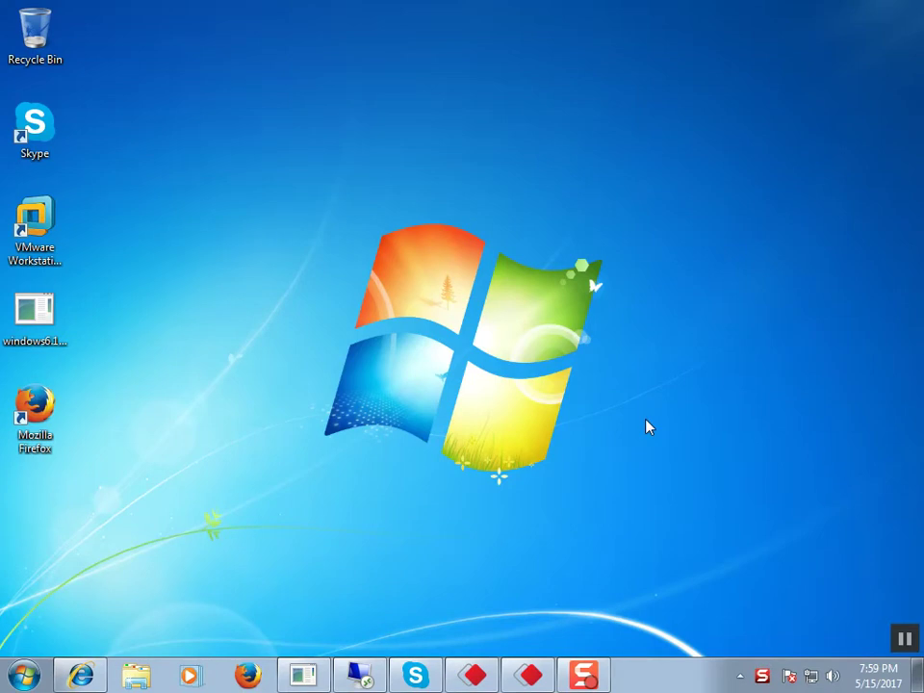
Step: Launch Notepad from the Run box to get a blank Untitled document
{"action": "key", "text": "super+r"}
{"action": "type", "text": "notepad"}
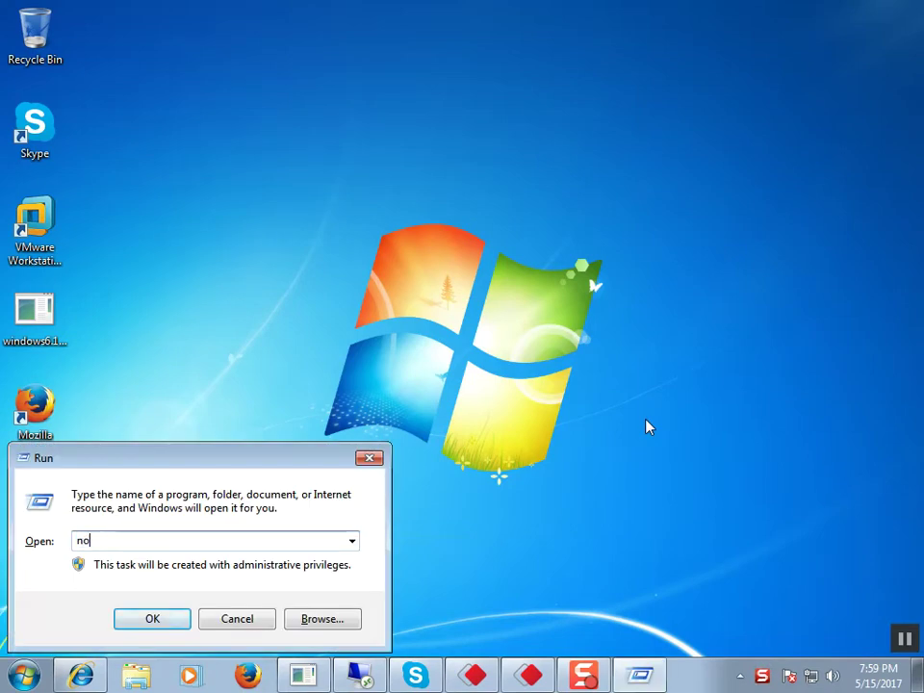
{"action": "key", "text": "Return"}
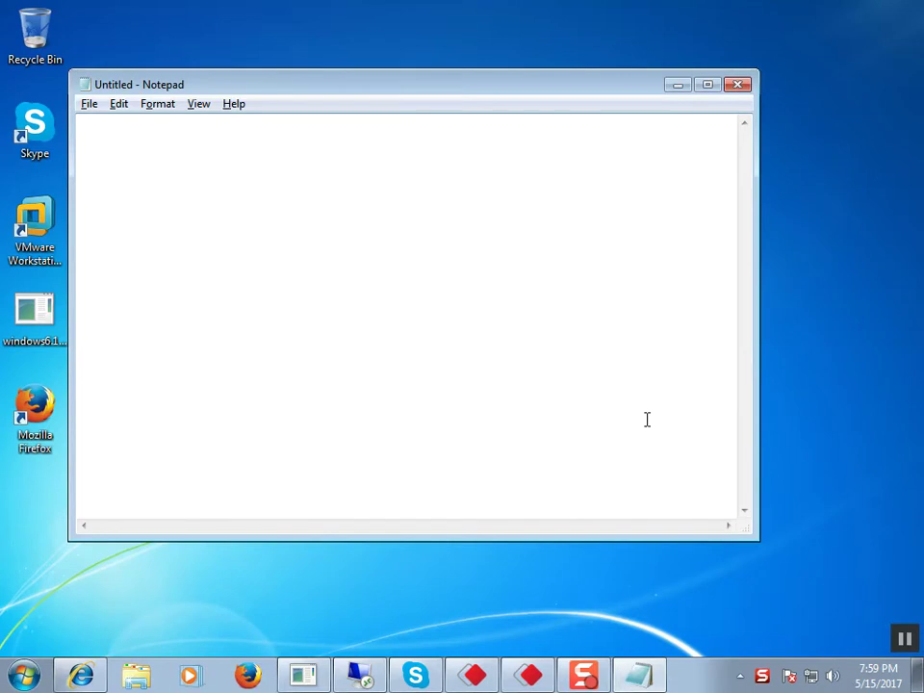
Step: Set Notepad's font size to 16 pt
{"action": "left_click", "coordinate": [166, 106]}
{"action": "left_click", "coordinate": [178, 144]}
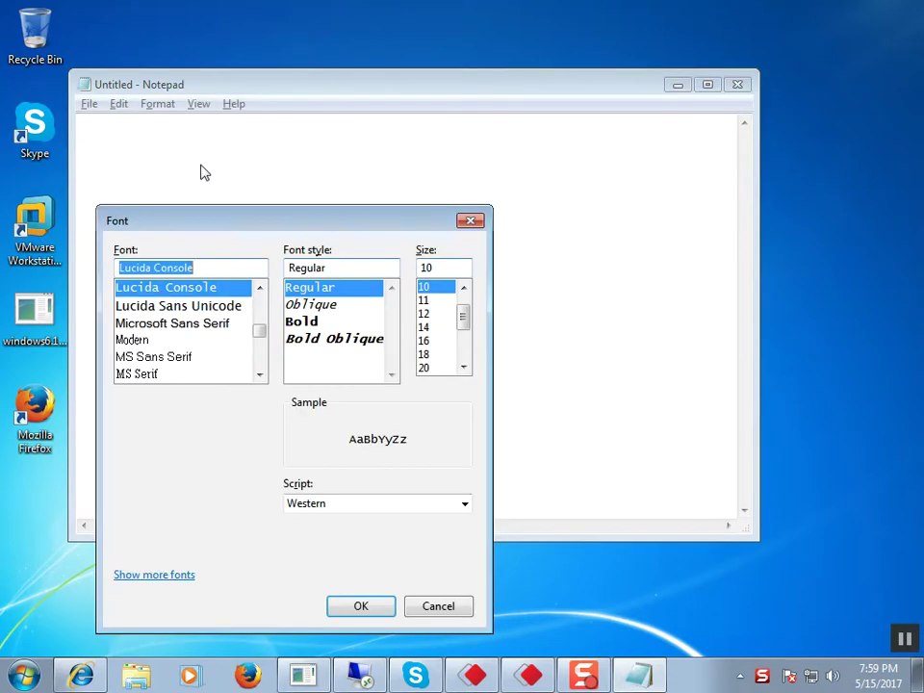
{"action": "left_click", "coordinate": [425, 341]}
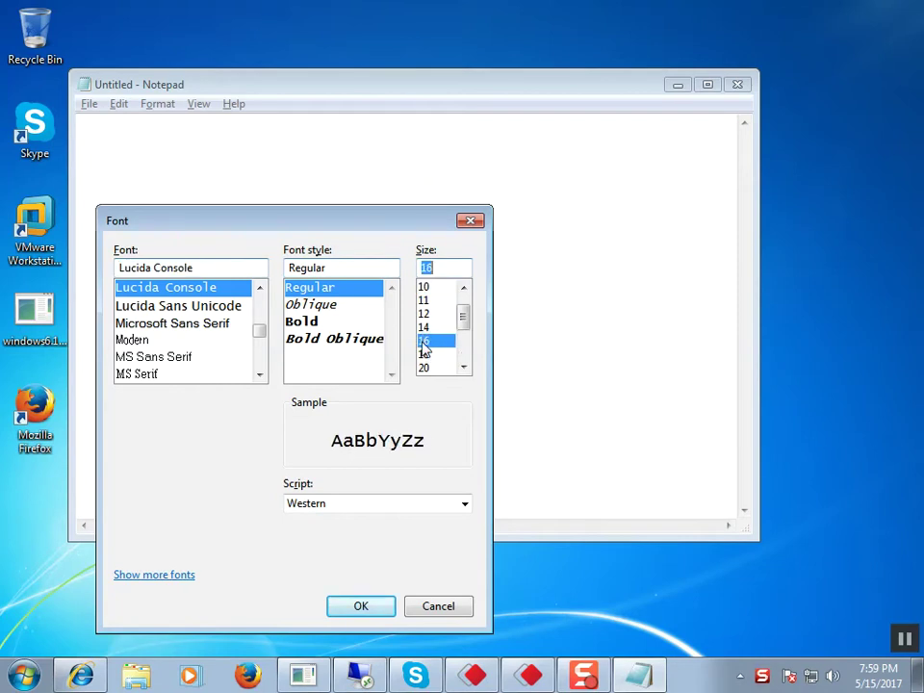
{"action": "left_click", "coordinate": [364, 606]}
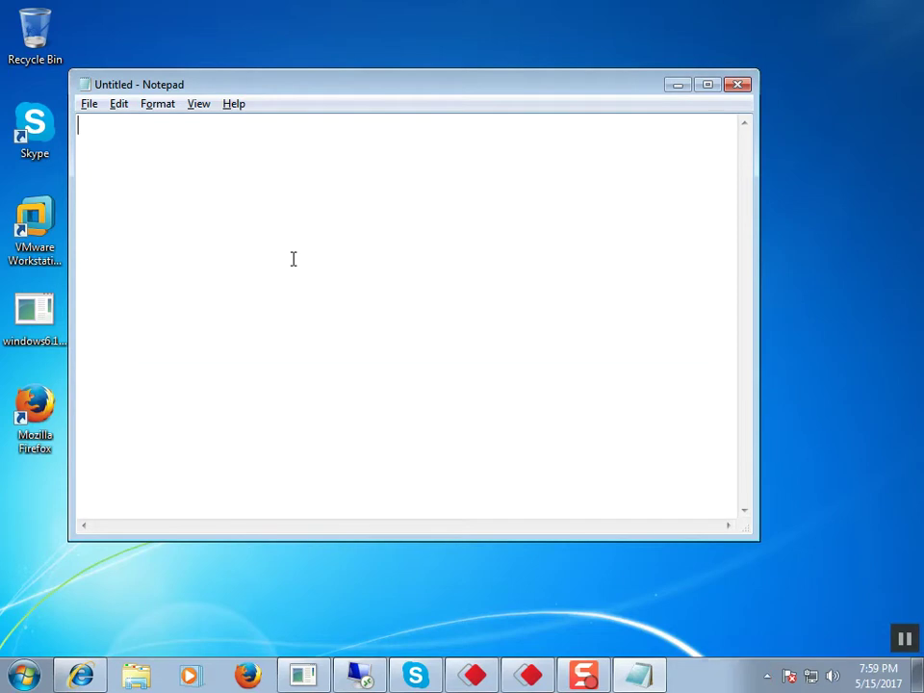
Step: Type the 'Networking' heading, a dashed underline, and the sentence defining networking as interconnecting computers to share resources
{"action": "type", "text": "ne"}
{"action": "key", "text": "BackSpace"}
{"action": "key", "text": "BackSpace"}
{"action": "type", "text": "Networking"}
{"action": "key", "text": "Return"}
{"action": "type", "text": "----------"}
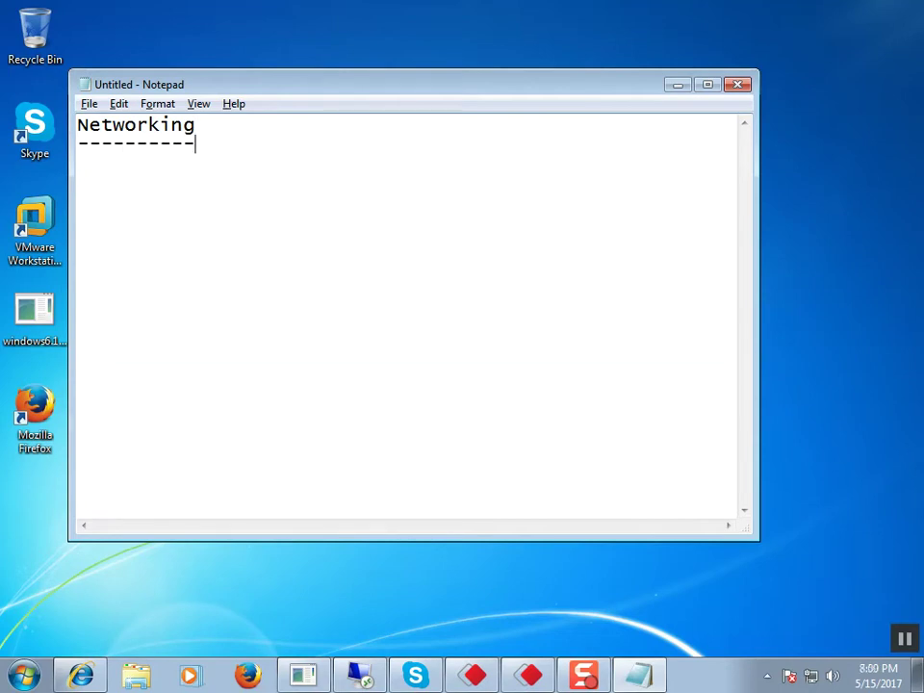
{"action": "key", "text": "Return"}
{"action": "type", "text": "inter"}
{"action": "type", "text": "connection "}
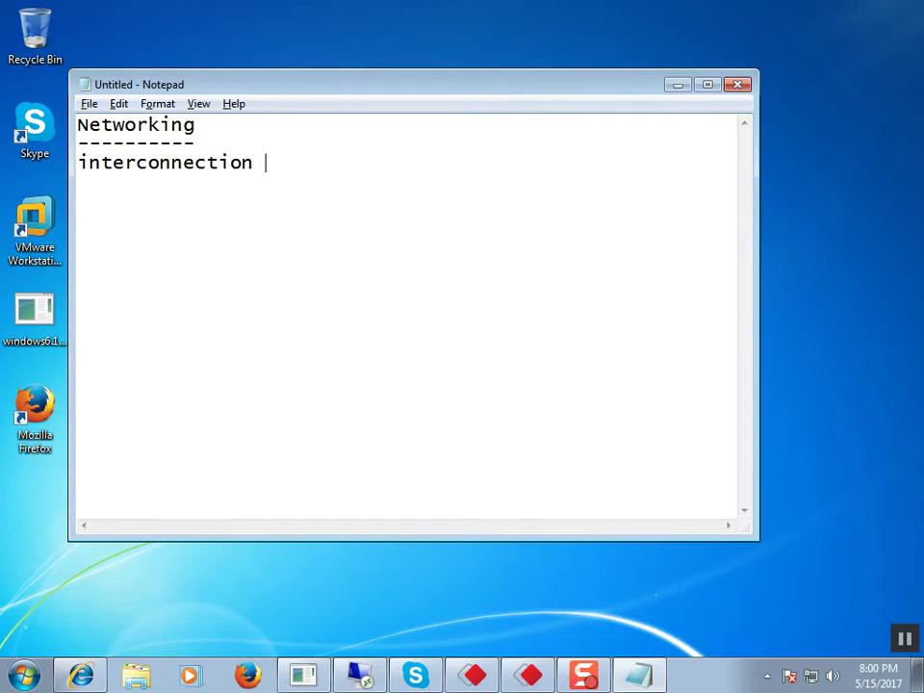
{"action": "type", "text": "two or more co"}
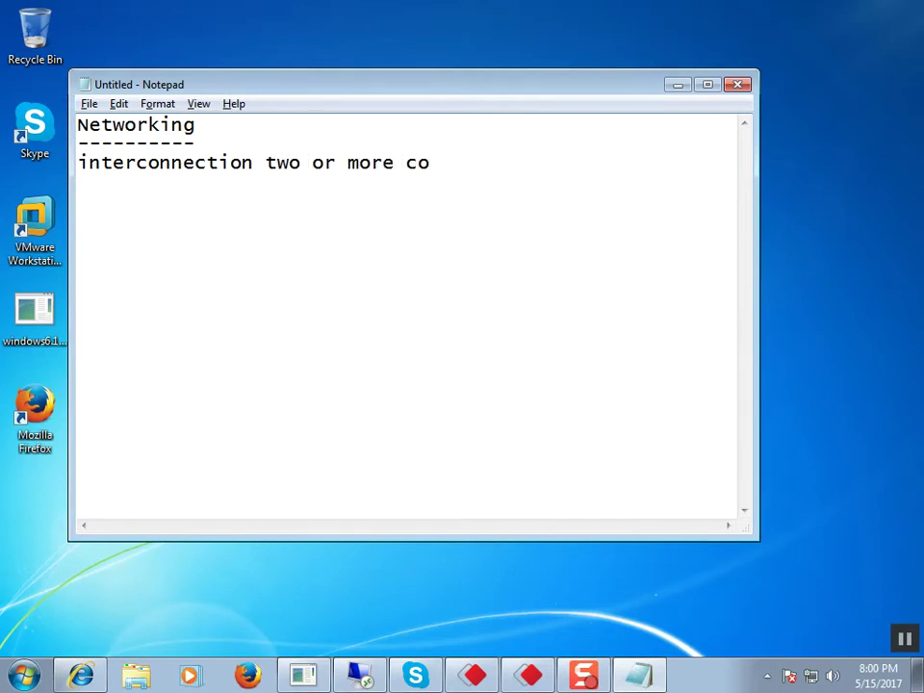
{"action": "type", "text": "pmuters"}
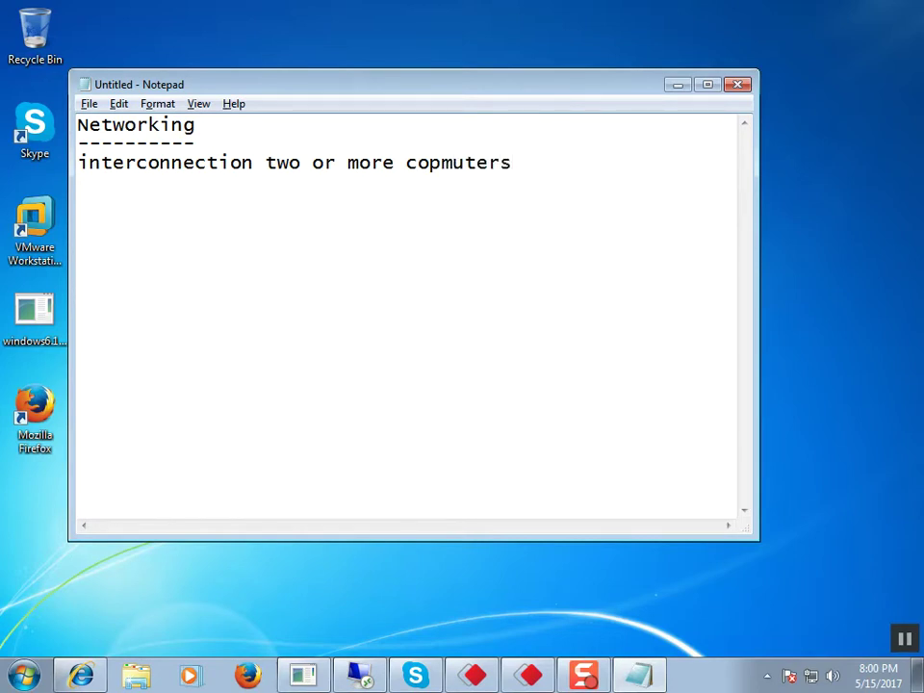
{"action": "type", "text": " to share ne"}
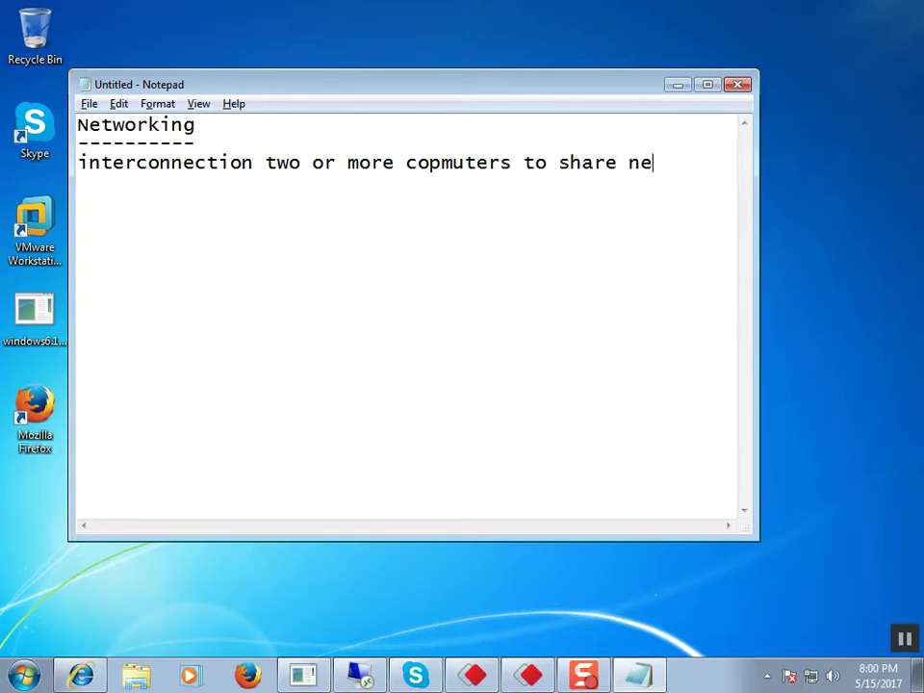
{"action": "type", "text": "twork resou"}
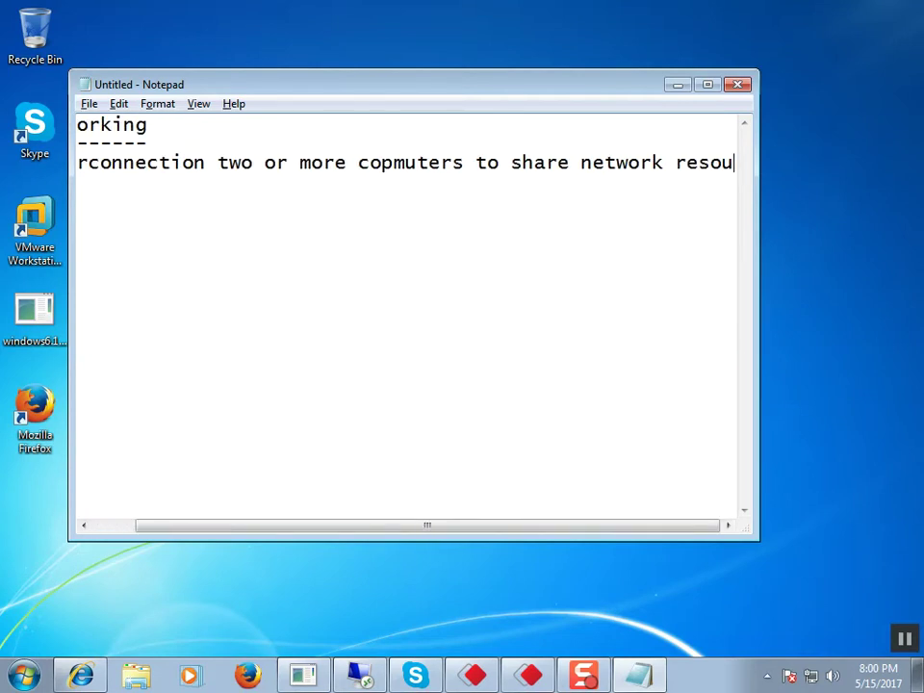
{"action": "type", "text": "rces"}
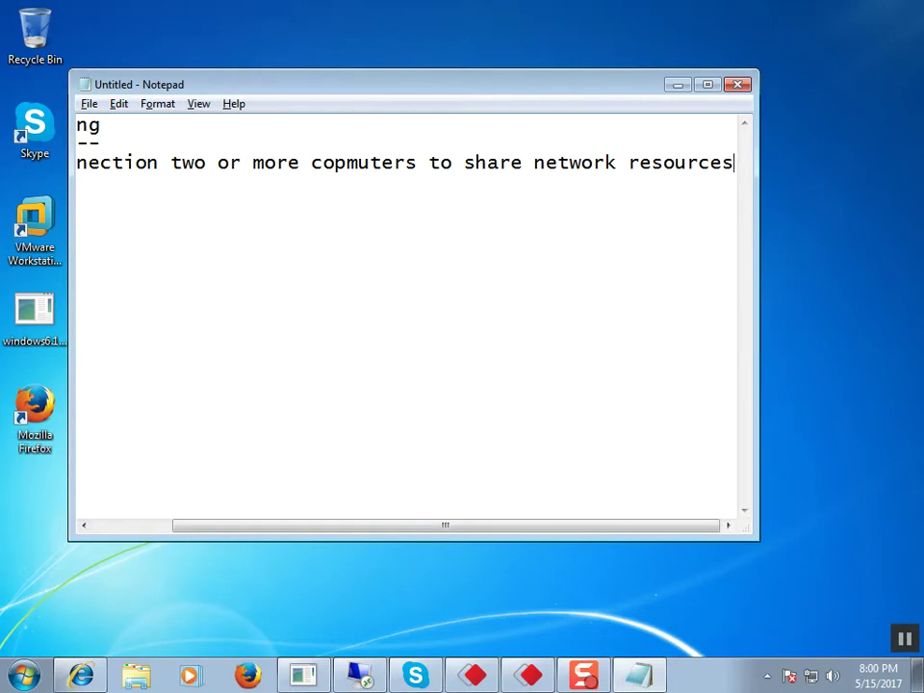
{"action": "type", "text": " by6 u"}
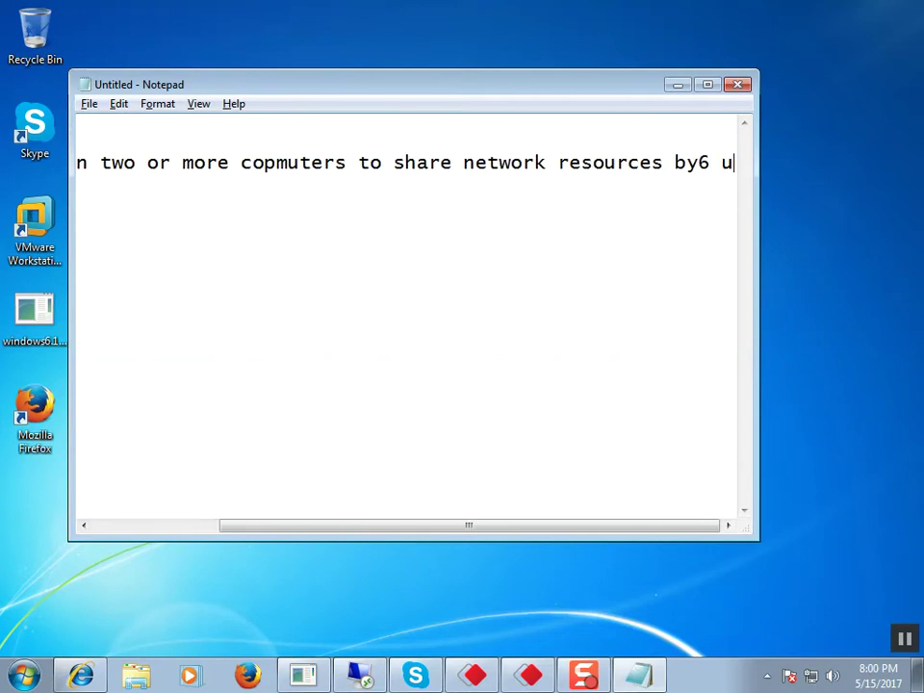
{"action": "type", "text": "sing wired "}
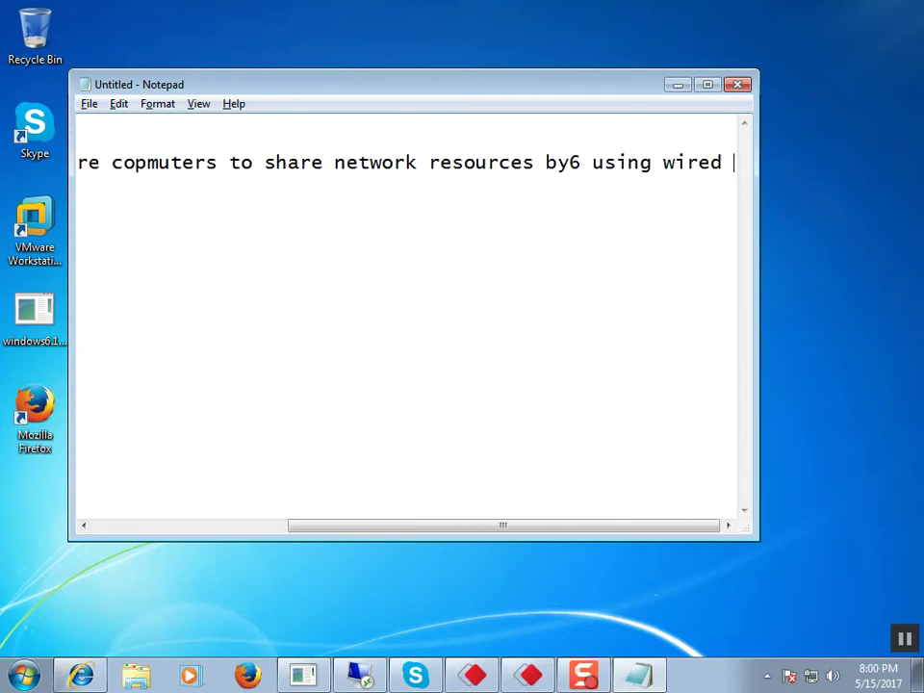
{"action": "type", "text": "or w"}
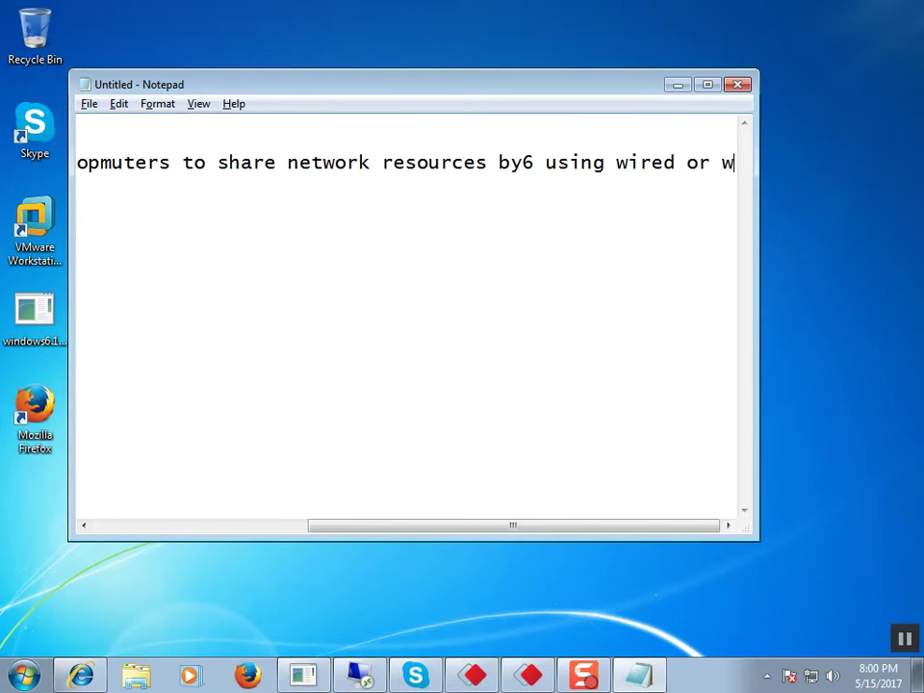
{"action": "type", "text": "irles"}
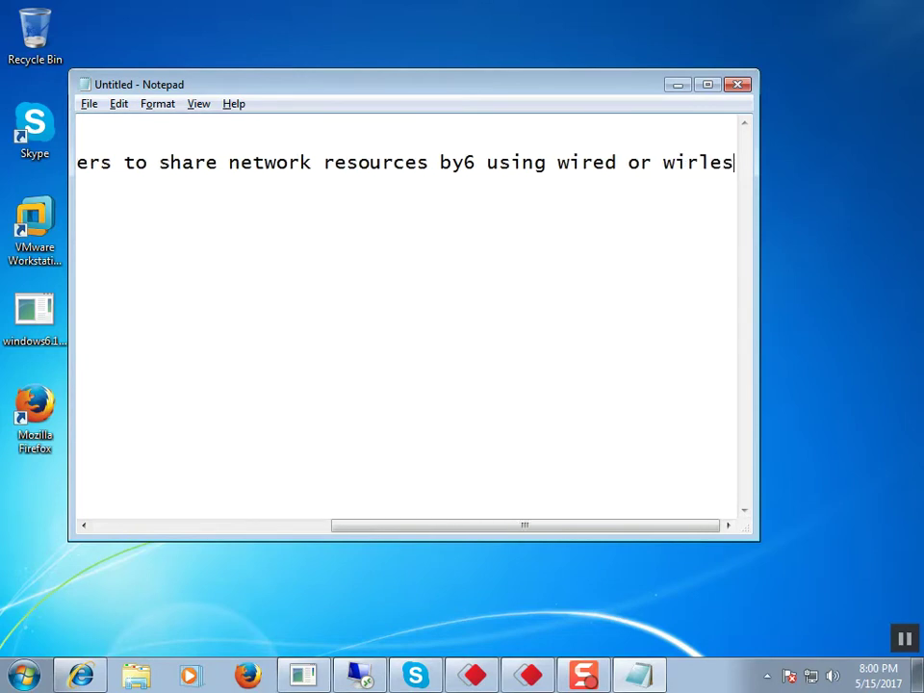
{"action": "type", "text": "s c"}
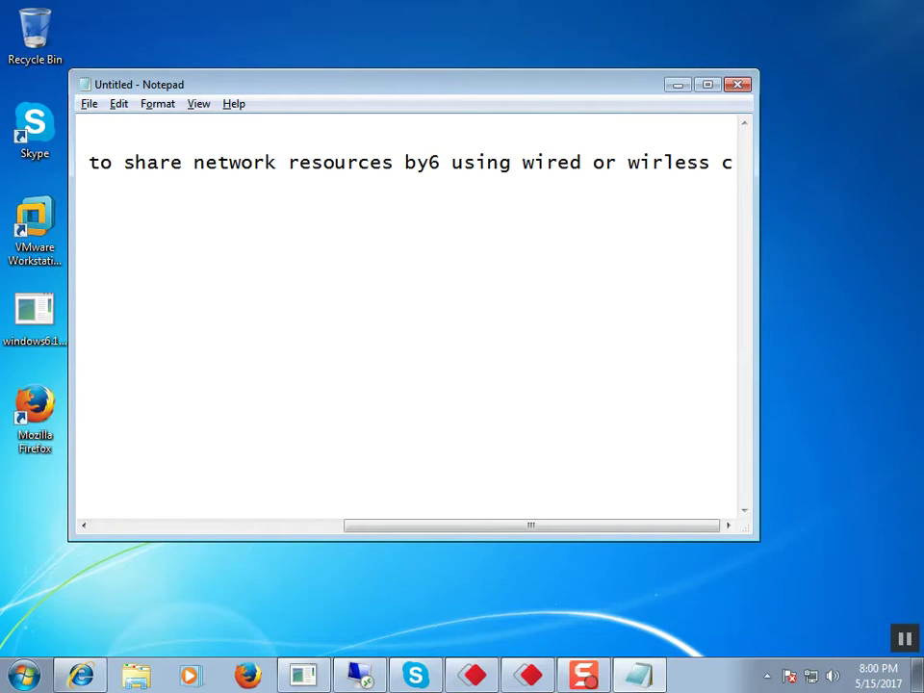
{"action": "type", "text": "onnection is called networking"}
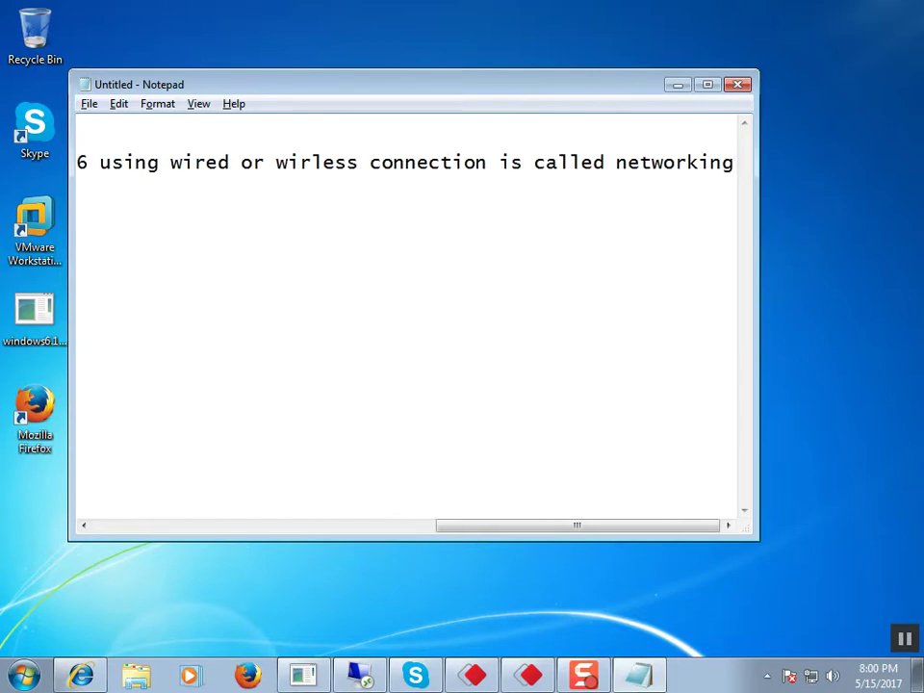
{"action": "key", "text": "ctrl+a"}
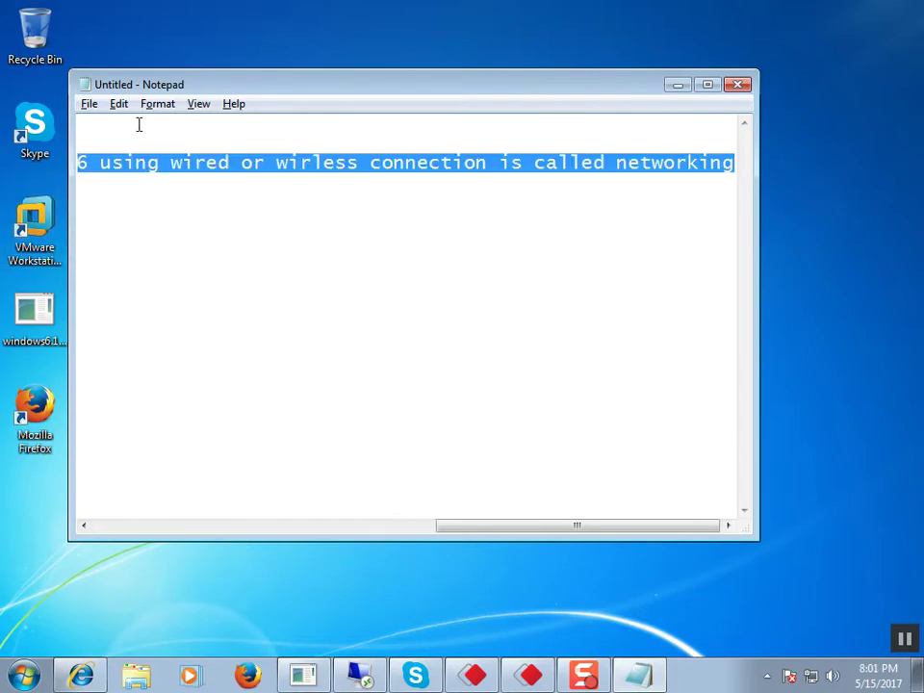
Step: Turn on Word Wrap, split 'interconnection', delete the stray 6 after 'by', and add blank lines
{"action": "left_click", "coordinate": [156, 104]}
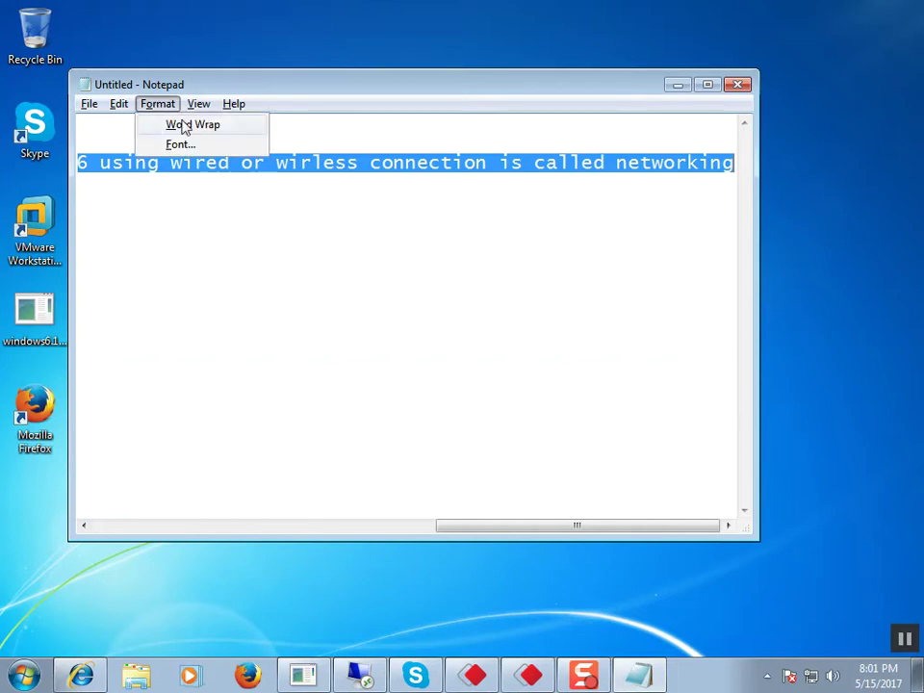
{"action": "left_click", "coordinate": [183, 123]}
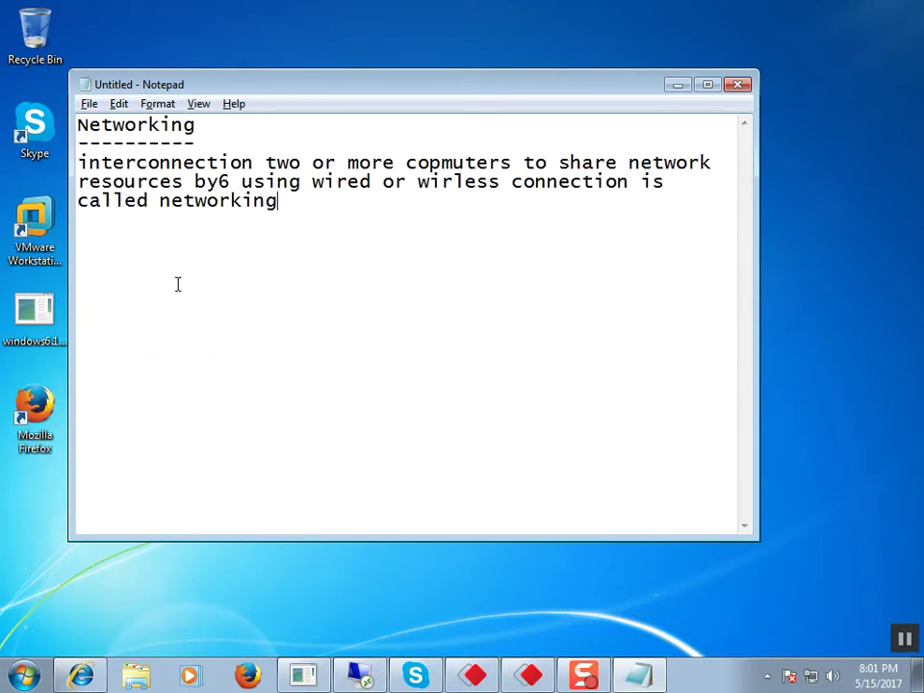
{"action": "left_click", "coordinate": [136, 166]}
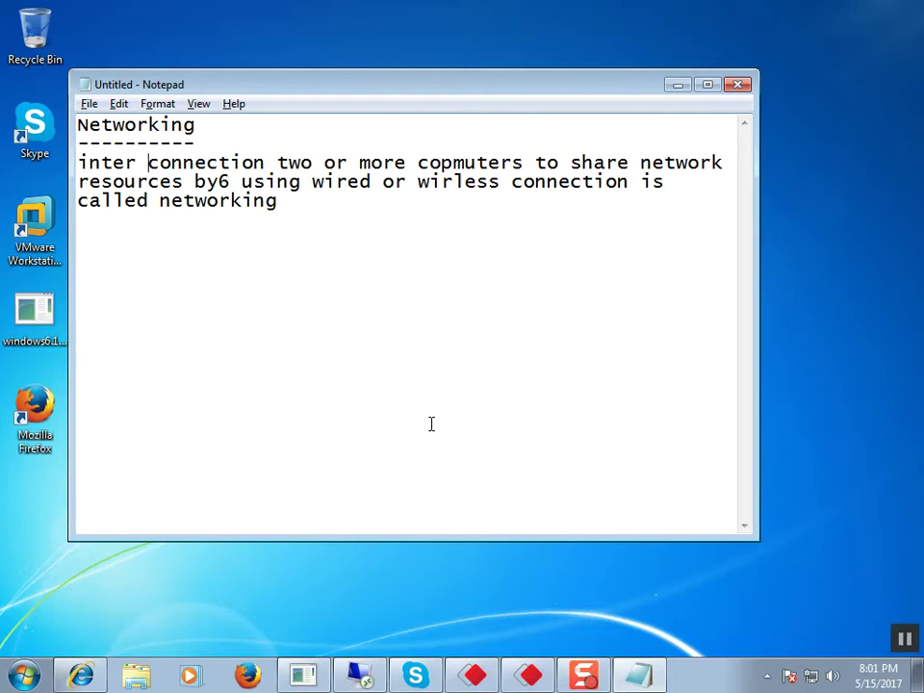
{"action": "left_click", "coordinate": [234, 176]}
{"action": "key", "text": "BackSpace"}
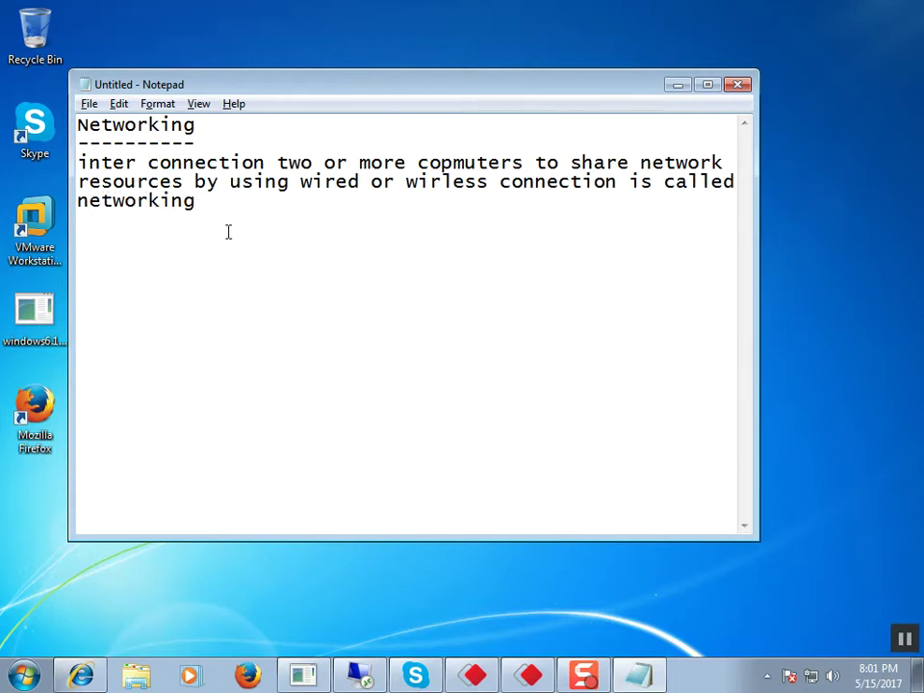
{"action": "left_click", "coordinate": [290, 241]}
{"action": "key", "text": "Return"}
{"action": "key", "text": "Return"}
Step: Add the dashed 'network initial settings' heading with 'configure ip' as its first item
{"action": "type", "text": "network initial "}
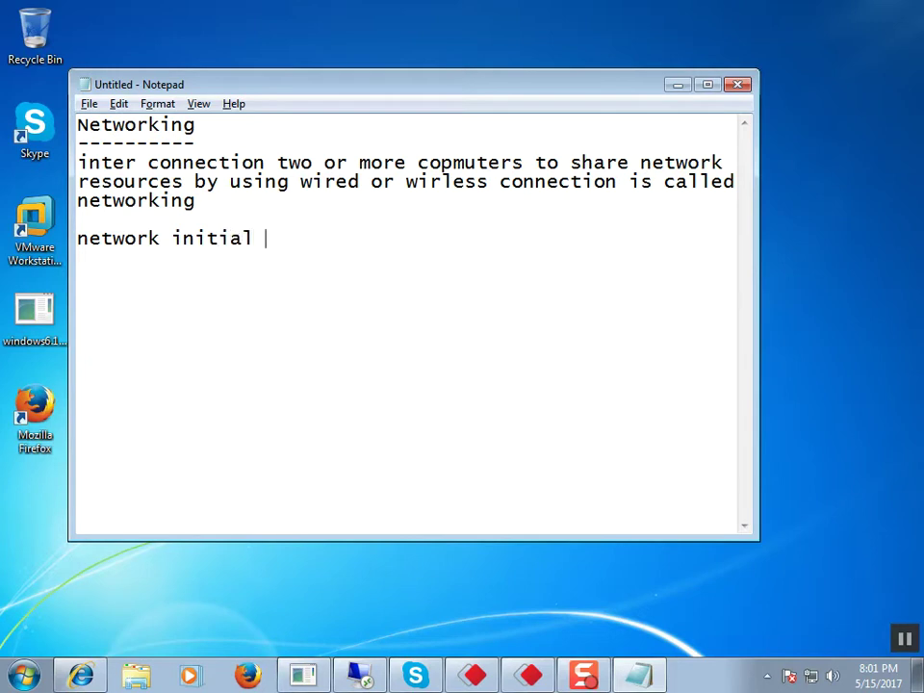
{"action": "type", "text": "settings"}
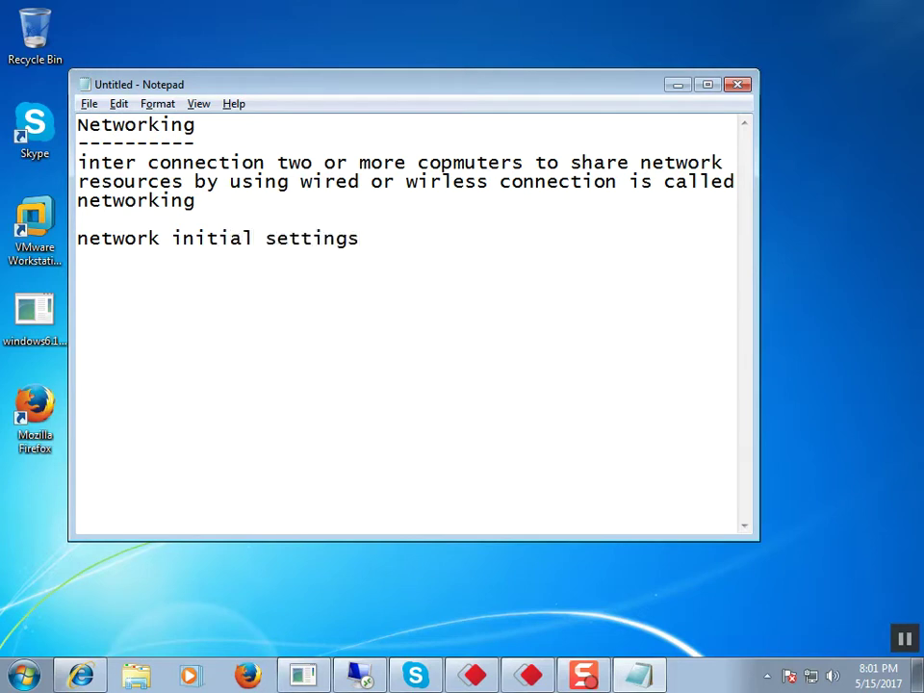
{"action": "key", "text": "Return"}
{"action": "type", "text": "------------------------"}
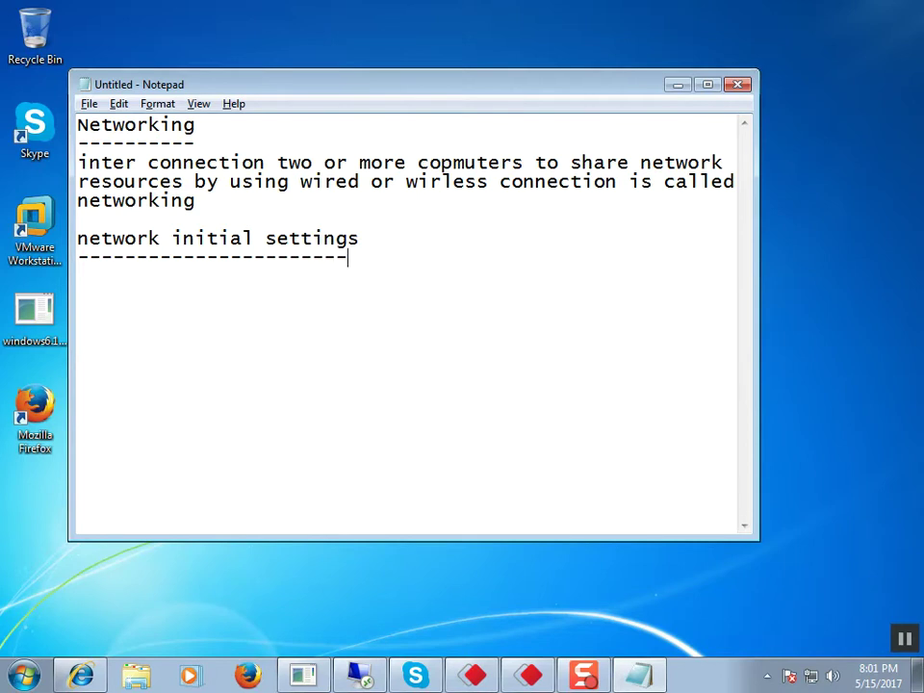
{"action": "key", "text": "Return"}
{"action": "type", "text": "configu"}
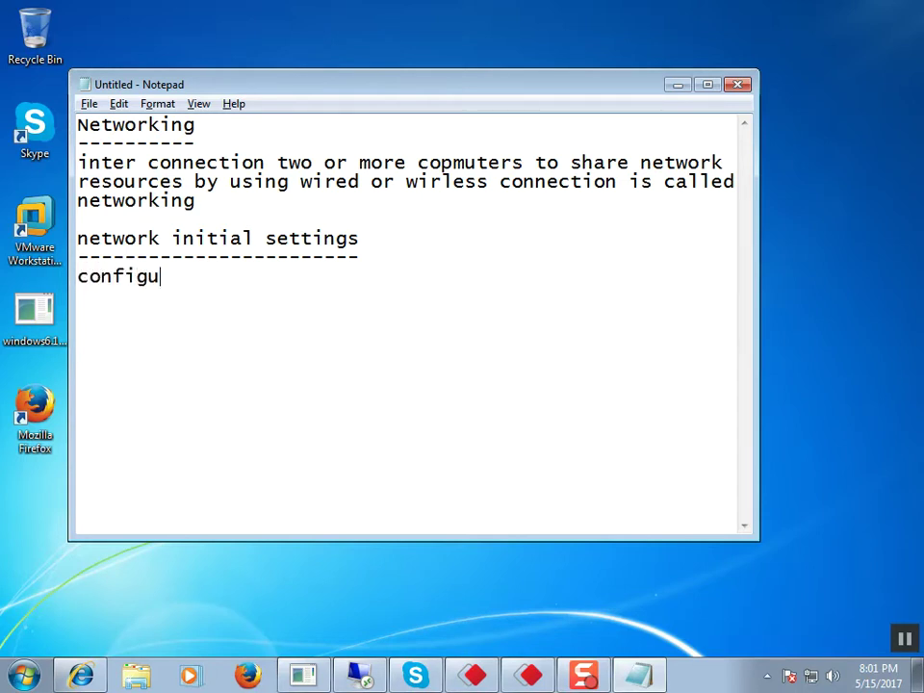
{"action": "type", "text": "re ip"}
{"action": "key", "text": "Return"}
Step: Add 'turn off windows firewall' and 'rename computername', then begin the 'network unique' heading
{"action": "type", "text": "re"}
{"action": "key", "text": "BackSpace"}
{"action": "key", "text": "BackSpace"}
{"action": "type", "text": "tur"}
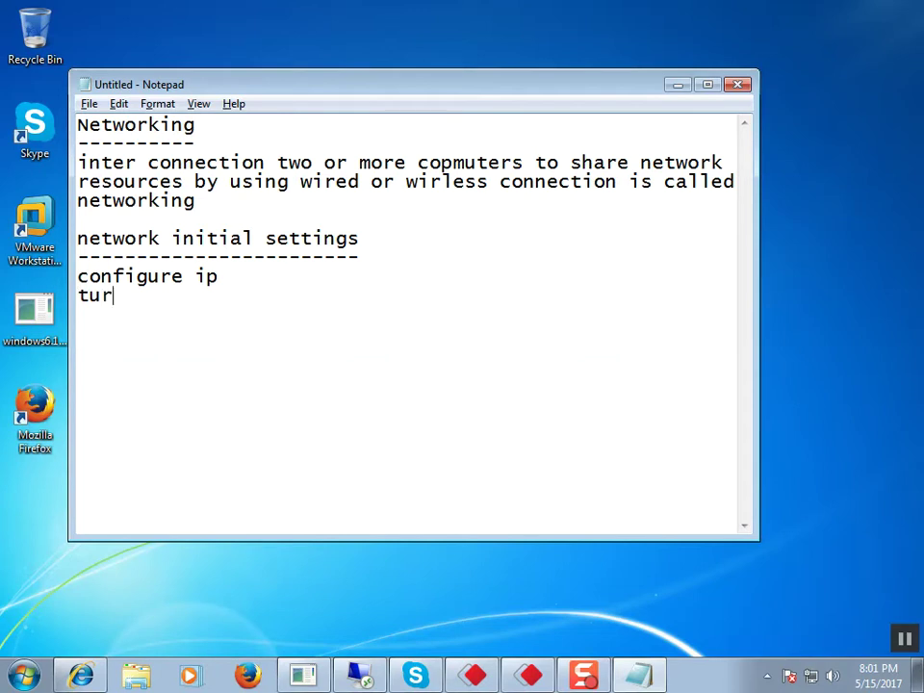
{"action": "type", "text": "n off "}
{"action": "type", "text": "firw"}
{"action": "key", "text": "BackSpace"}
{"action": "key", "text": "BackSpace"}
{"action": "key", "text": "BackSpace"}
{"action": "key", "text": "BackSpace"}
{"action": "type", "text": "wind"}
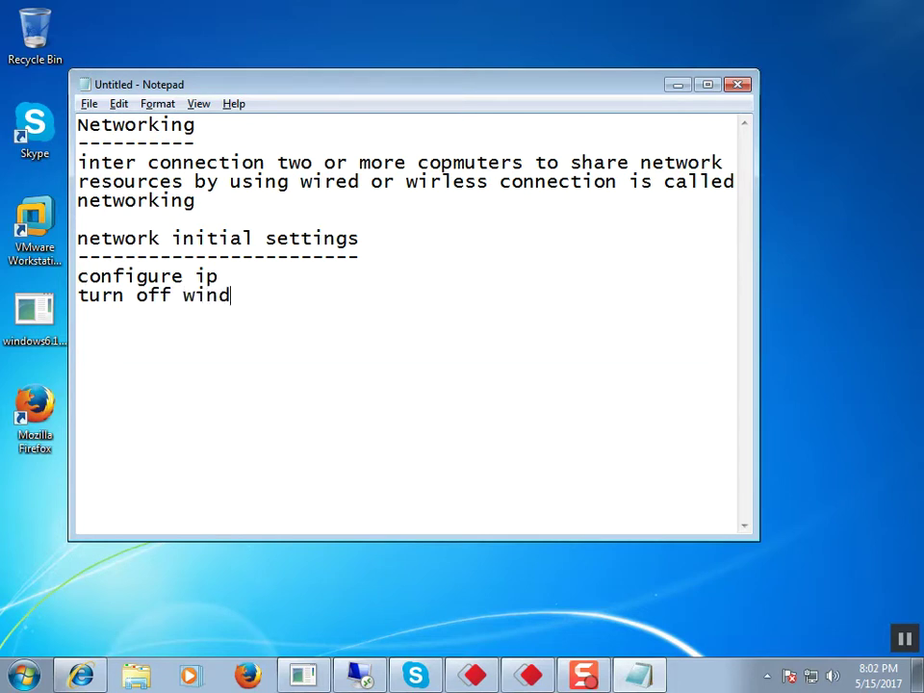
{"action": "type", "text": "ows firewall"}
{"action": "key", "text": "Return"}
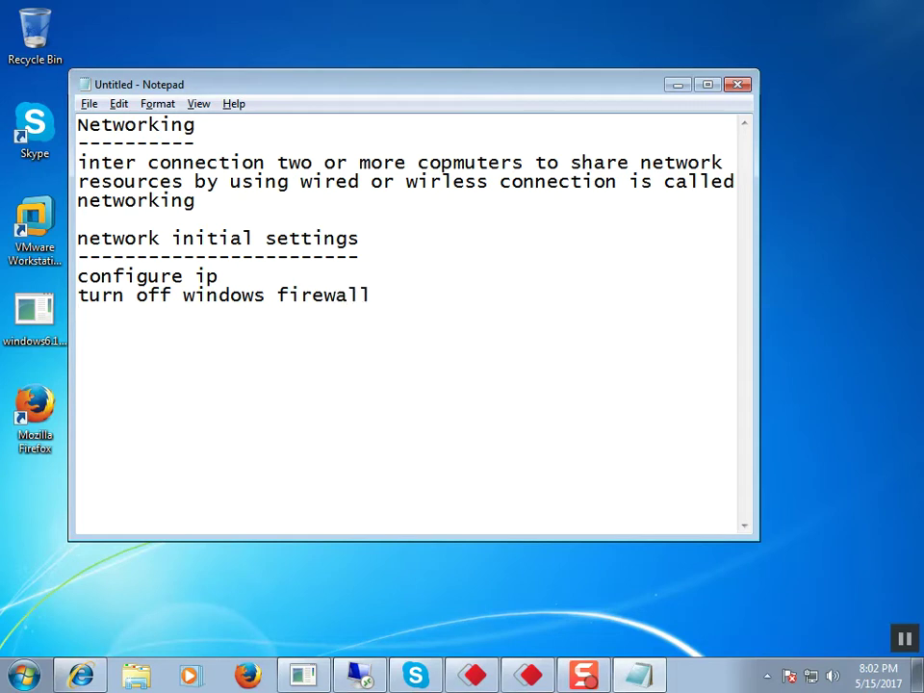
{"action": "type", "text": "rename "}
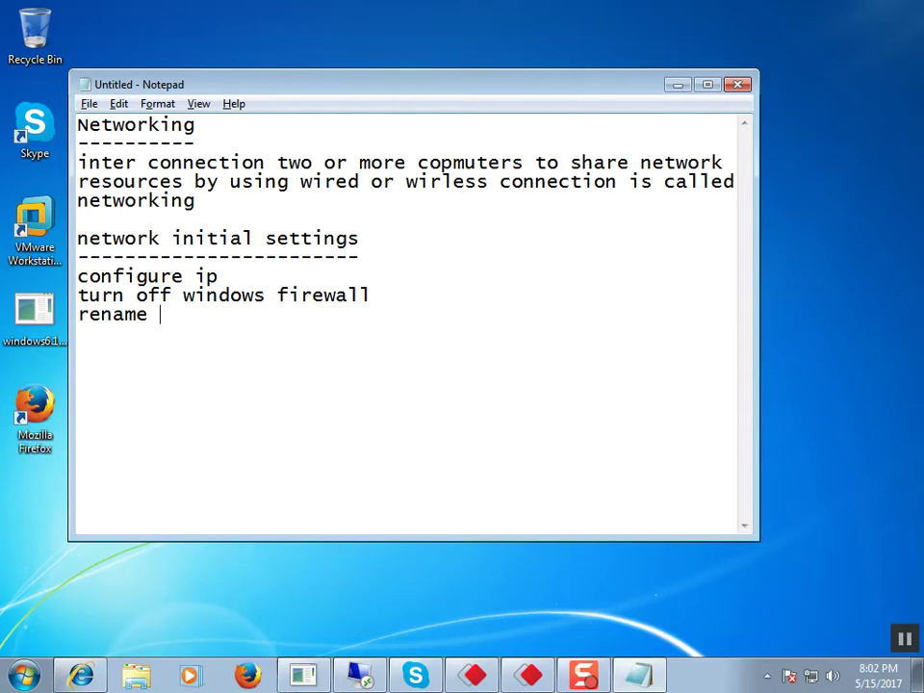
{"action": "type", "text": "computer"}
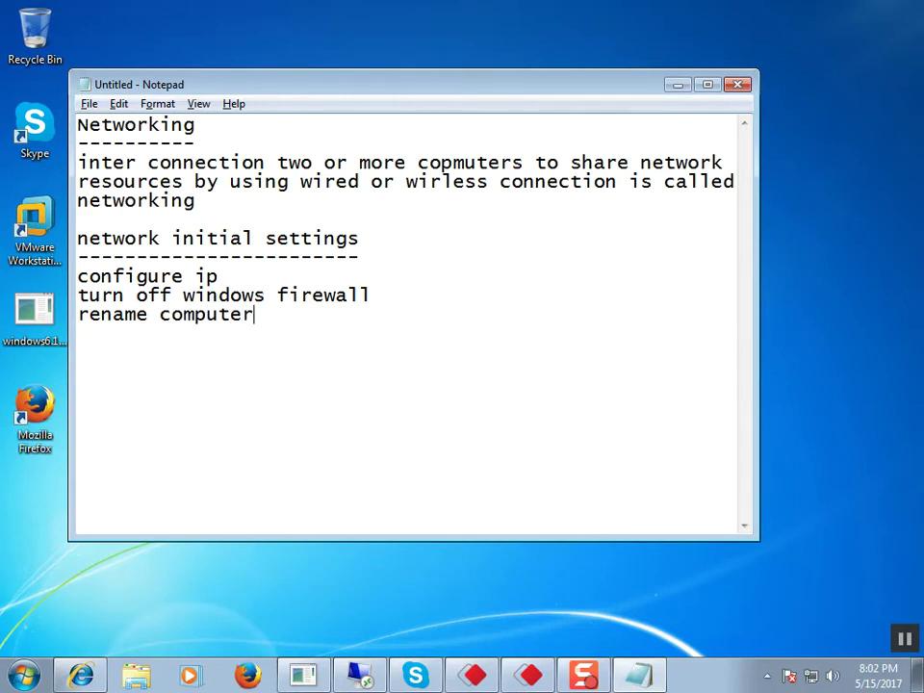
{"action": "type", "text": "name  ne"}
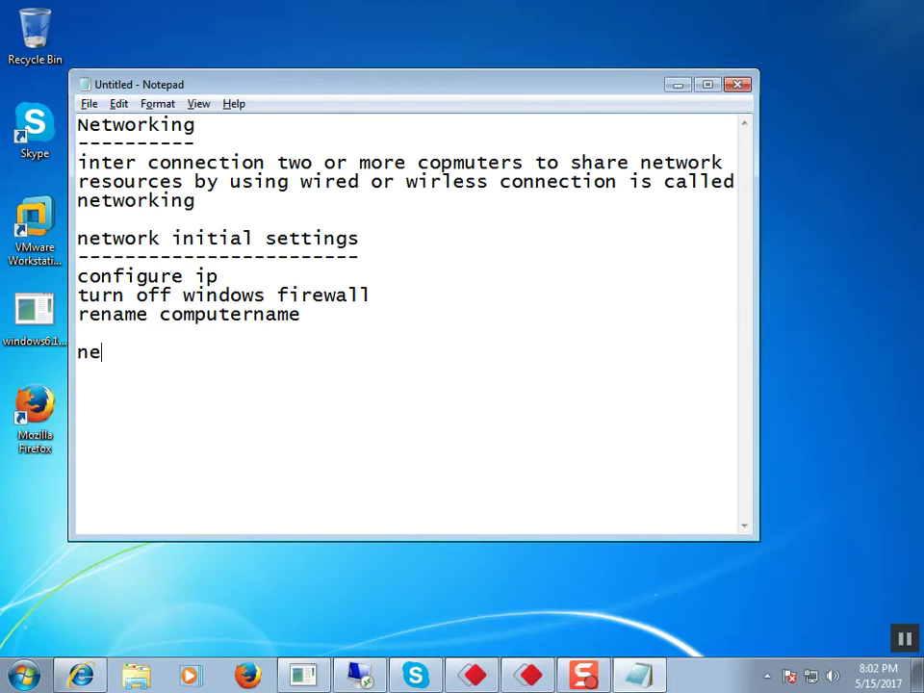
{"action": "type", "text": "twork unique"}
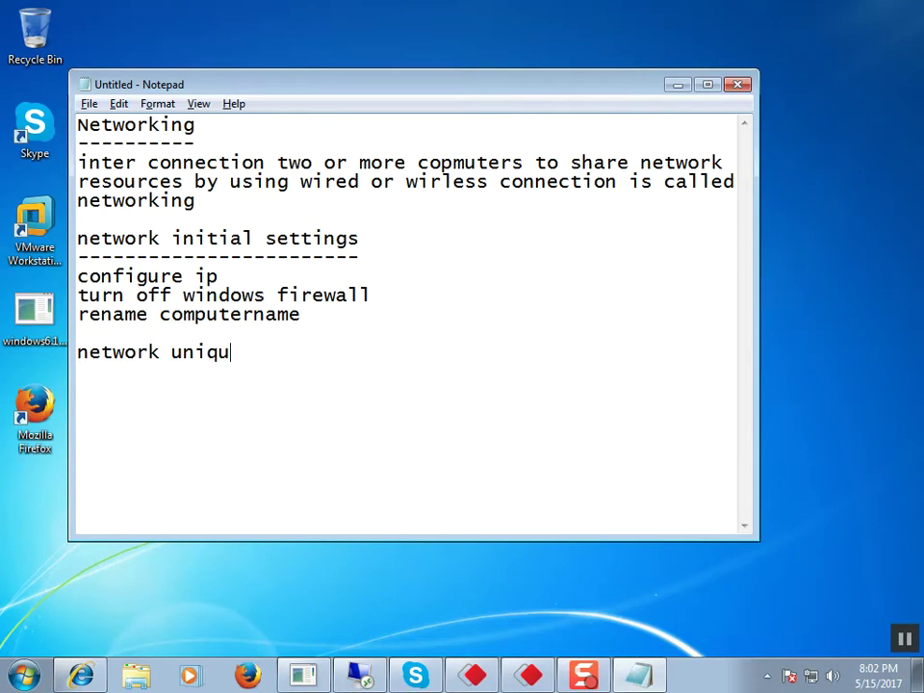
Step: Finish the 'network unique factor' heading and underline it with dashes
{"action": "type", "text": "ctor"}
{"action": "key", "text": "Return"}
{"action": "type", "text": "---------------------"}
{"action": "key", "text": "Return"}
Step: List 'ip address', 'computer name' and 'mac address' under the heading
{"action": "type", "text": "ip address"}
{"action": "key", "text": "Return"}
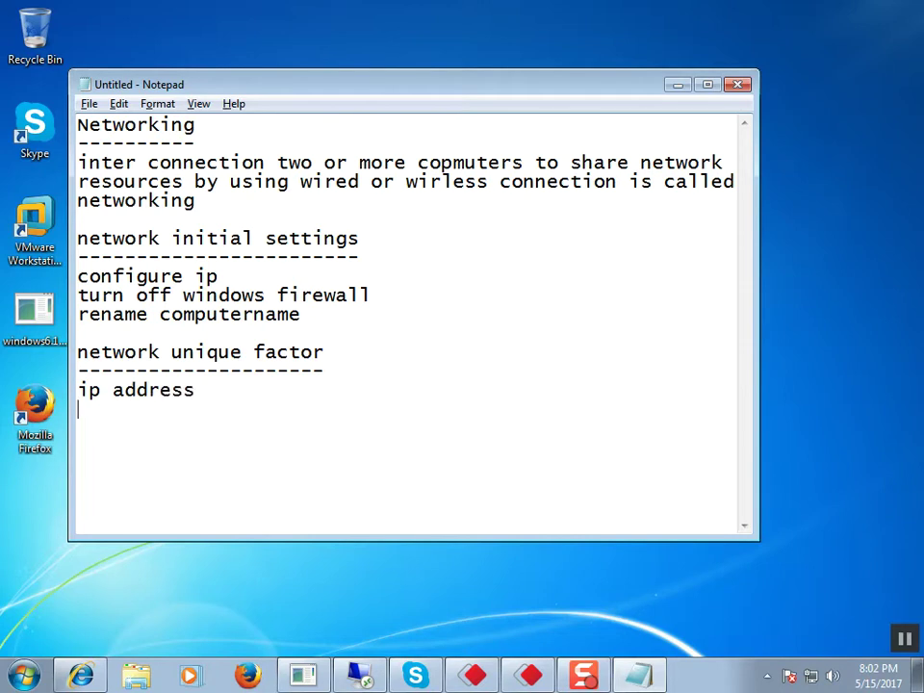
{"action": "type", "text": "compuet"}
{"action": "key", "text": "BackSpace"}
{"action": "key", "text": "BackSpace"}
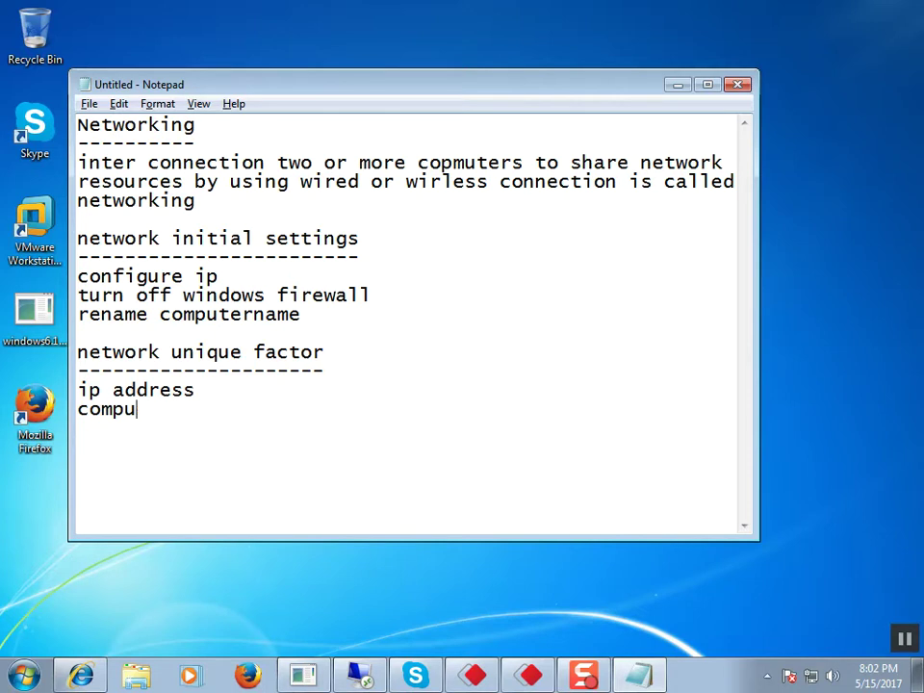
{"action": "type", "text": "ter name"}
{"action": "key", "text": "Return"}
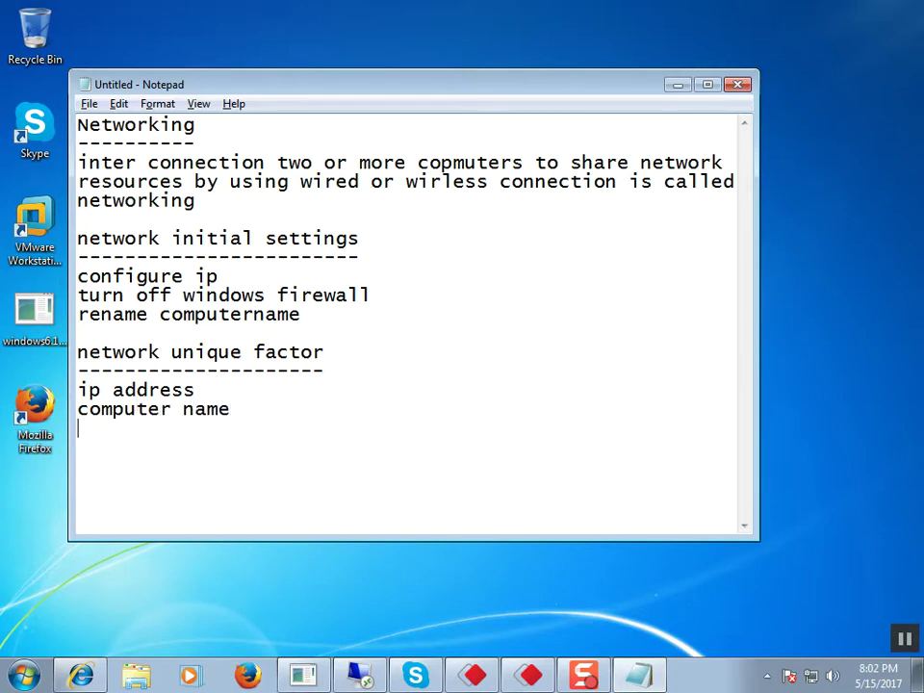
{"action": "type", "text": "mac address"}
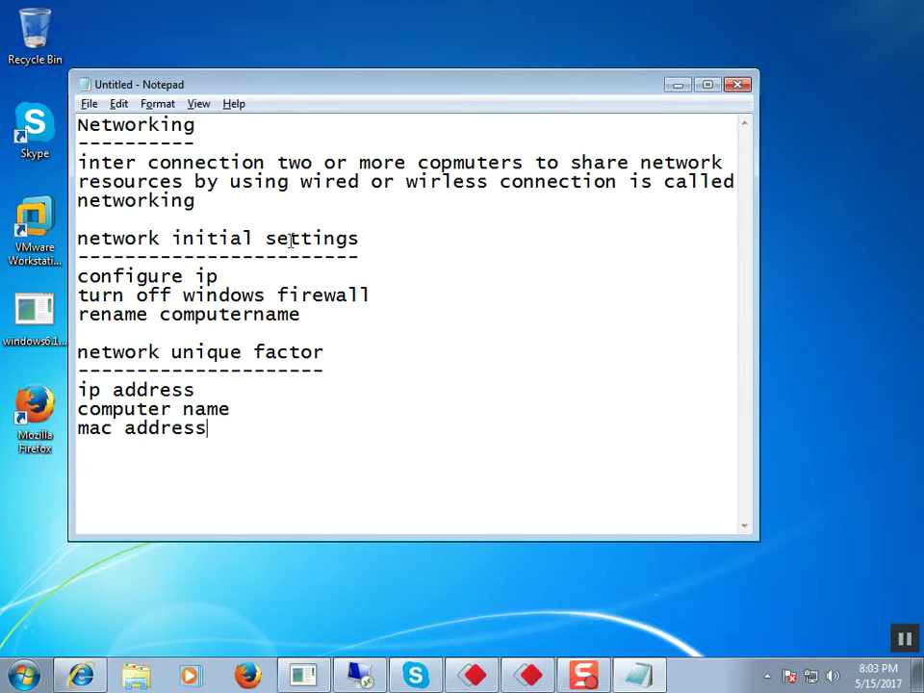
{"action": "key", "text": "Up"}
{"action": "key", "text": "Right"}
{"action": "key", "text": "Down"}
{"action": "key", "text": "shift+Left"}
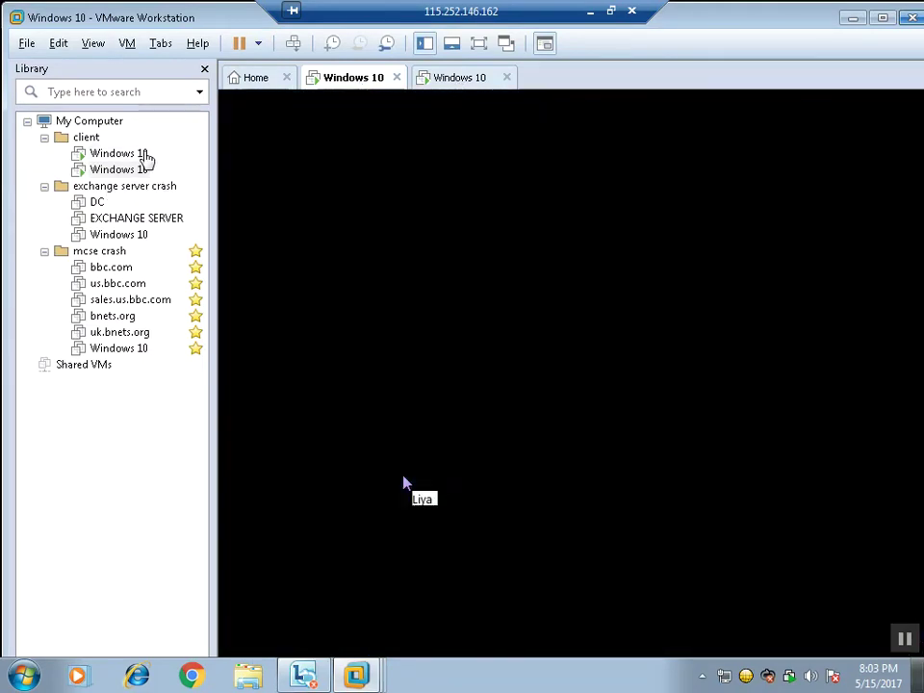
Step: Rename the first client VM to 'Windows 10(client 1)'
{"action": "left_click", "coordinate": [142, 154]}
{"action": "right_click", "coordinate": [141, 154]}
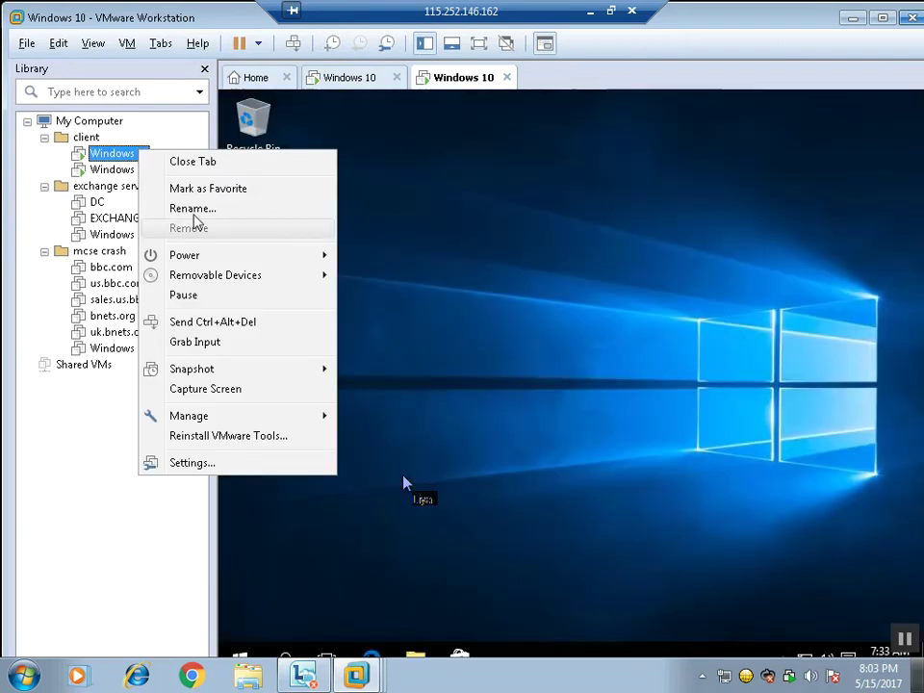
{"action": "left_click", "coordinate": [199, 211]}
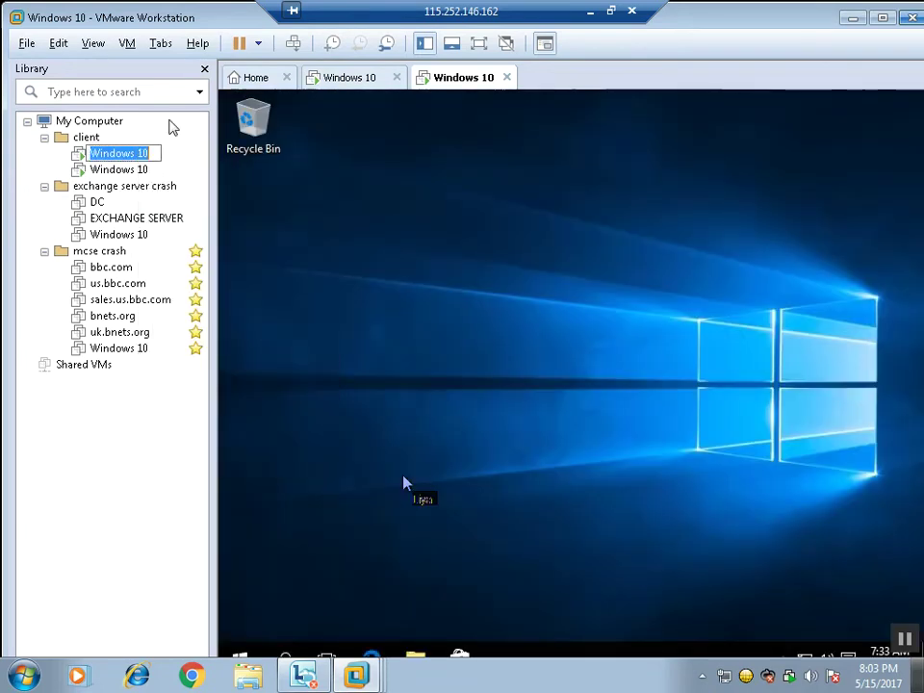
{"action": "key", "text": "End"}
{"action": "type", "text": "0("}
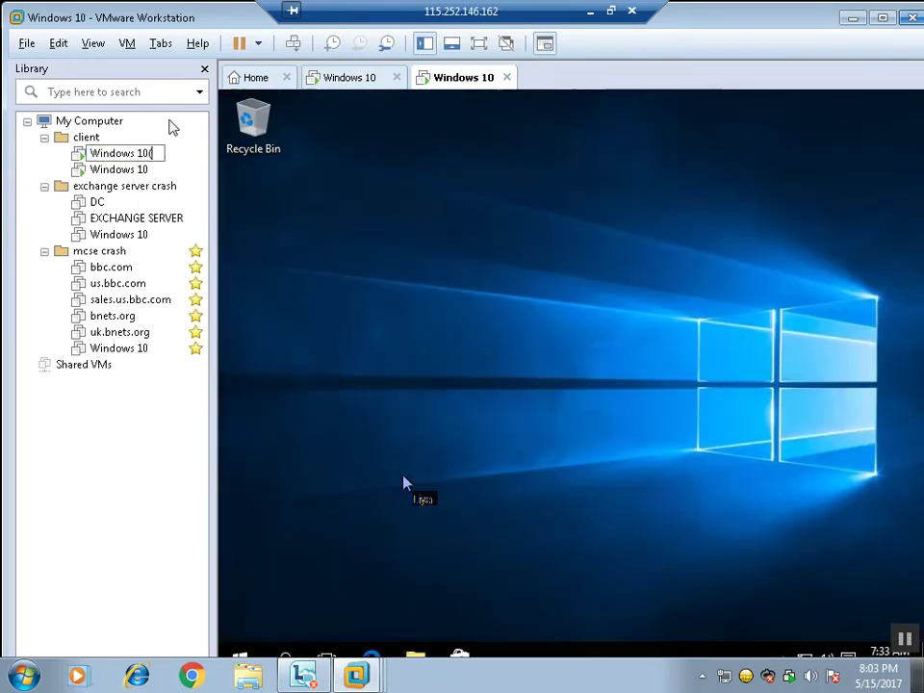
{"action": "type", "text": "client 1)"}
{"action": "key", "text": "Return"}
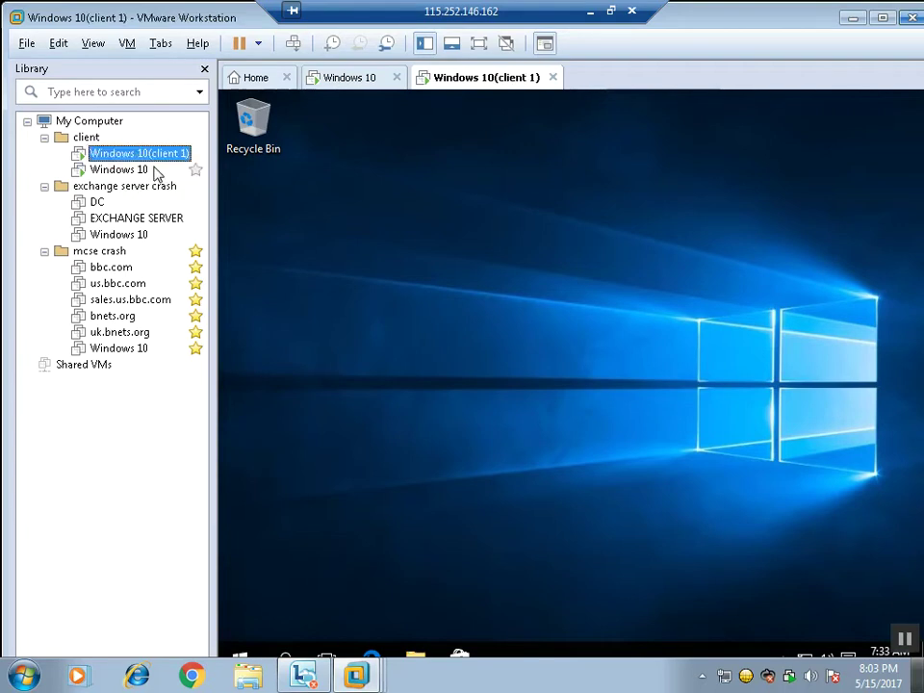
Step: Rename the second client VM to 'Windows 10(client 2)'
{"action": "left_click", "coordinate": [149, 170]}
{"action": "right_click", "coordinate": [144, 171]}
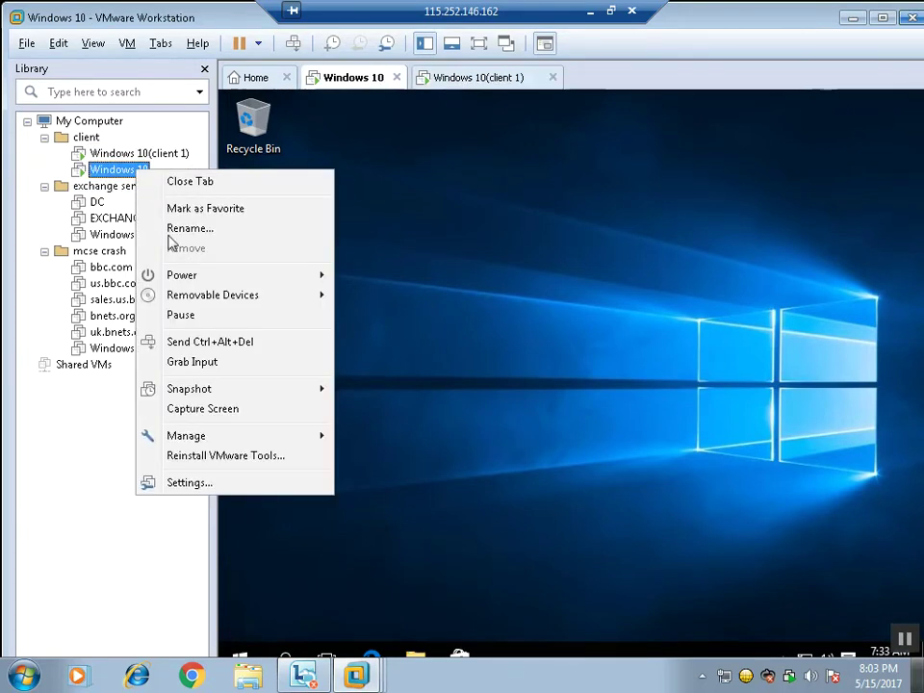
{"action": "left_click", "coordinate": [171, 230]}
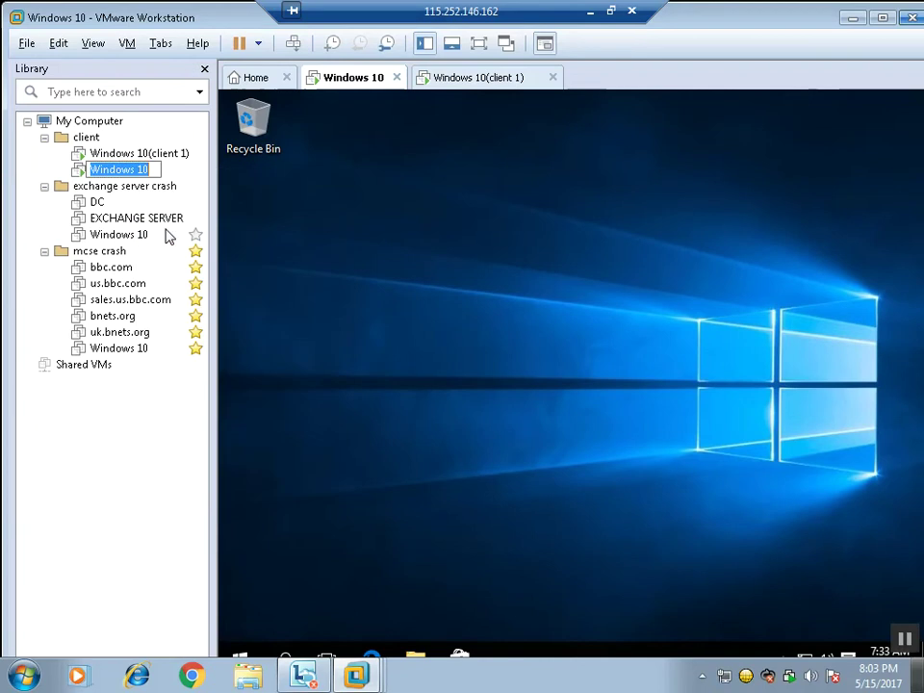
{"action": "left_click", "coordinate": [157, 171]}
{"action": "type", "text": "(clie"}
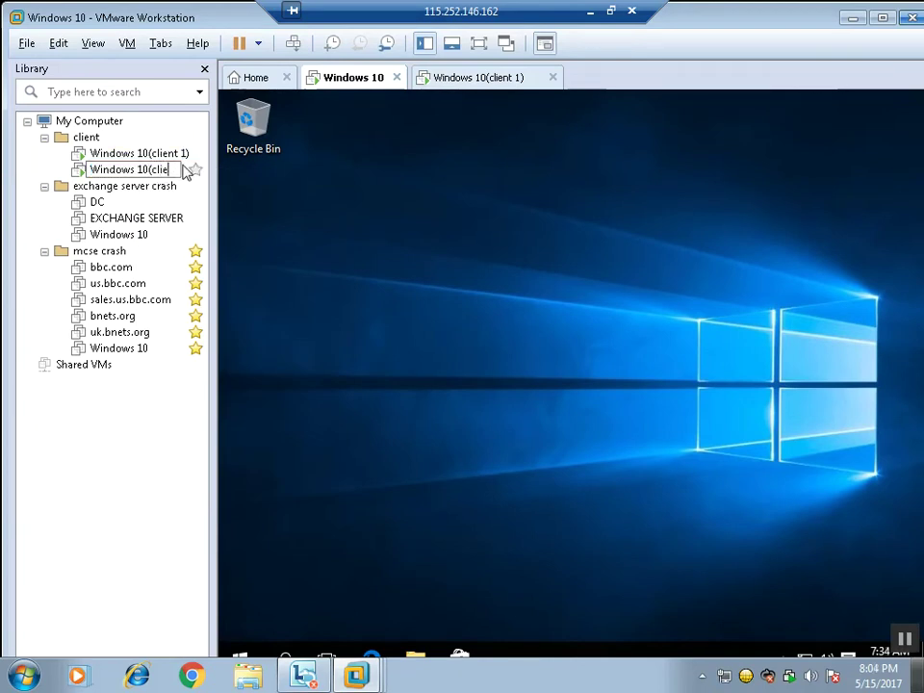
{"action": "type", "text": "nt 2)"}
{"action": "key", "text": "Return"}
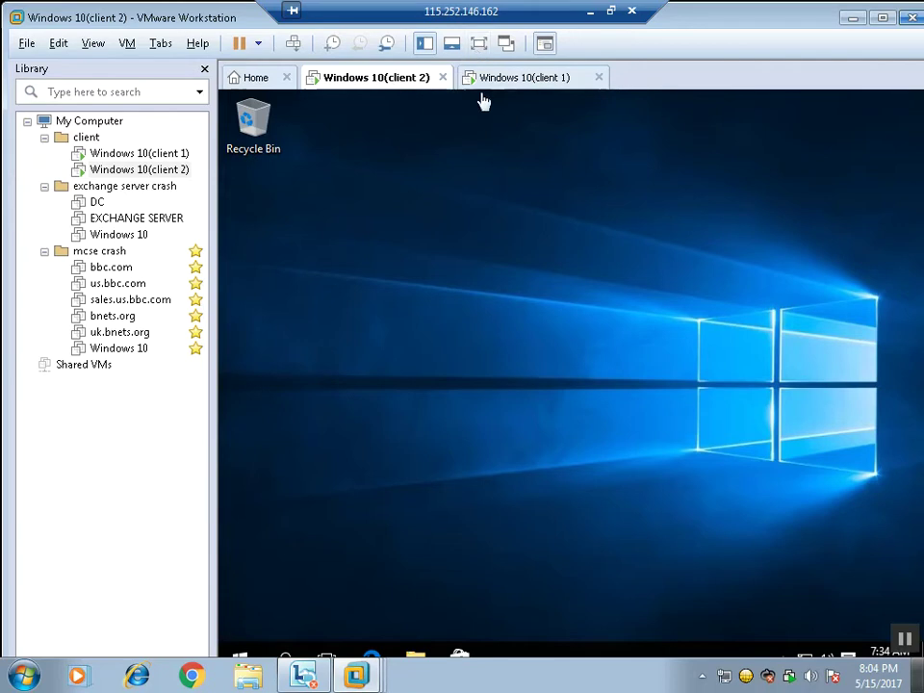
Step: Move the client 2 tab after client 1 and show the VM full screen
{"action": "left_click", "coordinate": [518, 88]}
{"action": "left_click_drag", "start_coordinate": [398, 83], "coordinate": [653, 83]}
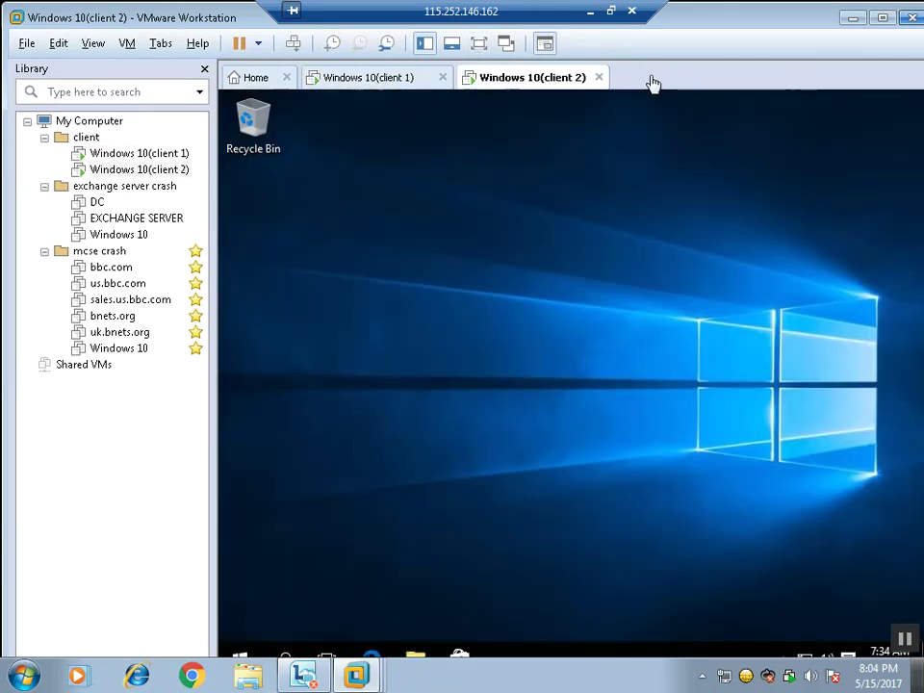
{"action": "left_click", "coordinate": [390, 86]}
{"action": "left_click", "coordinate": [482, 44]}
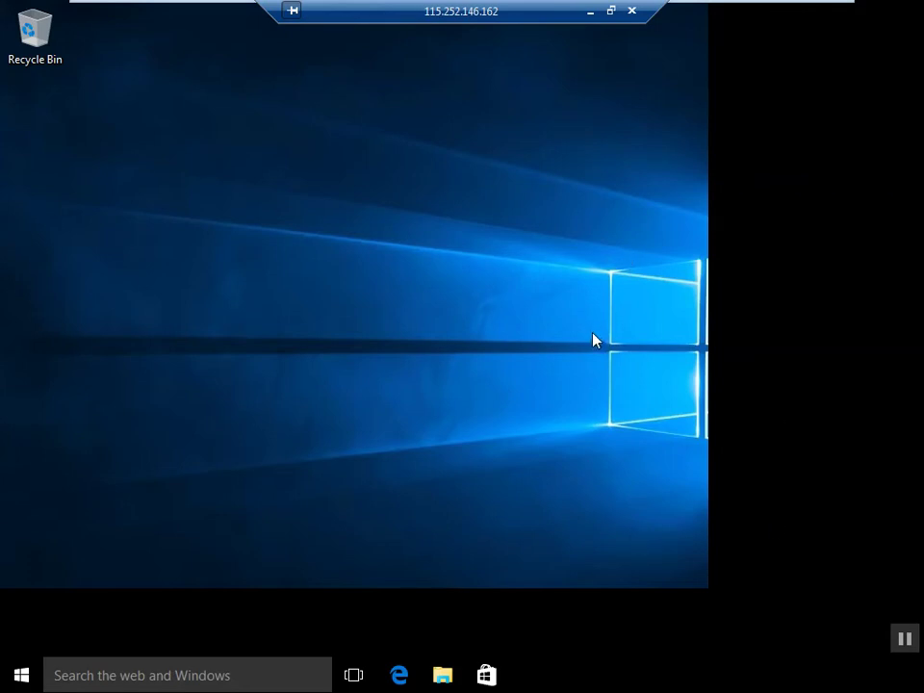
Step: Open Network Connections inside the VM with ncpa.cpl
{"action": "key", "text": "super+r"}
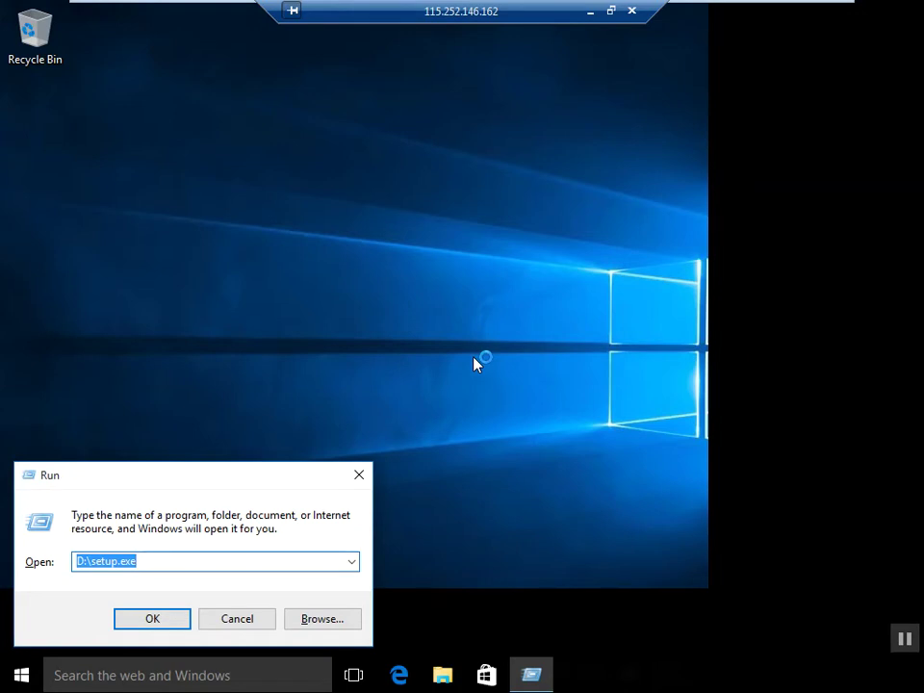
{"action": "type", "text": "ncpa.c"}
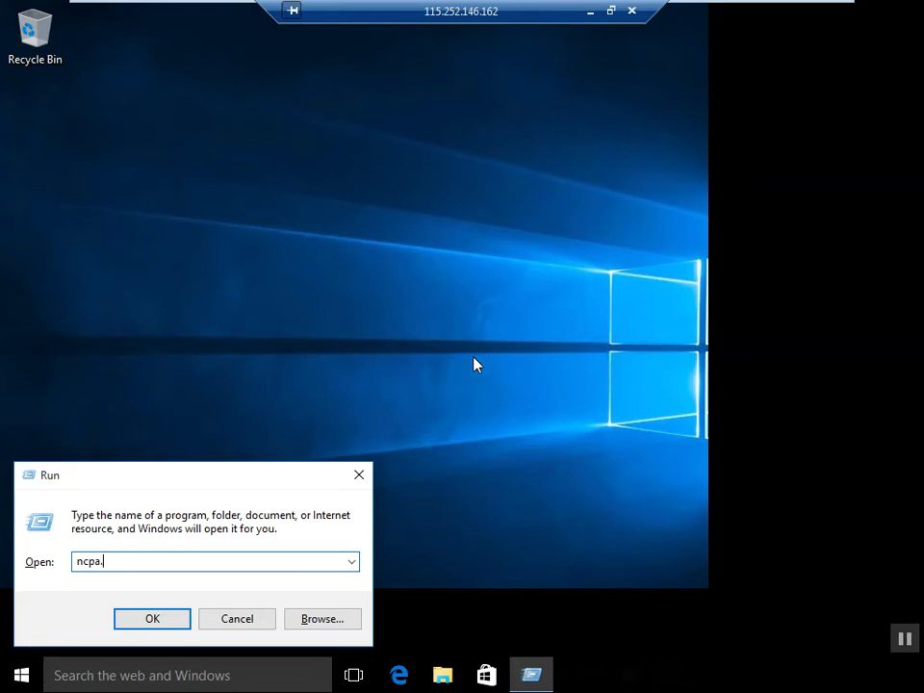
{"action": "type", "text": "pl"}
{"action": "key", "text": "Return"}
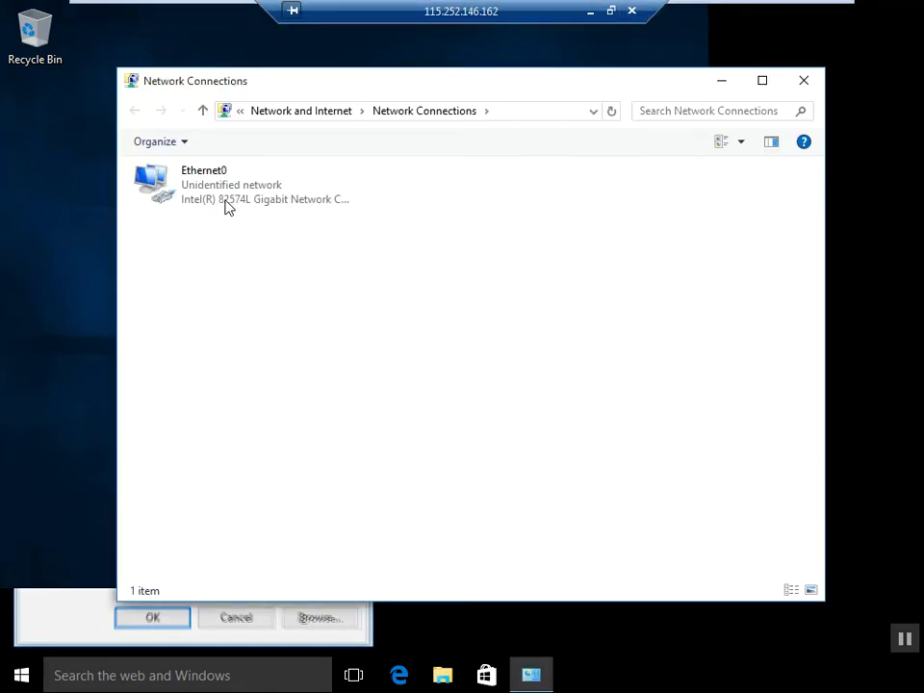
Step: Open Ethernet0's properties and bring up its Internet Protocol Version 4 (TCP/IPv4) settings
{"action": "left_click", "coordinate": [226, 206]}
{"action": "right_click", "coordinate": [226, 206]}
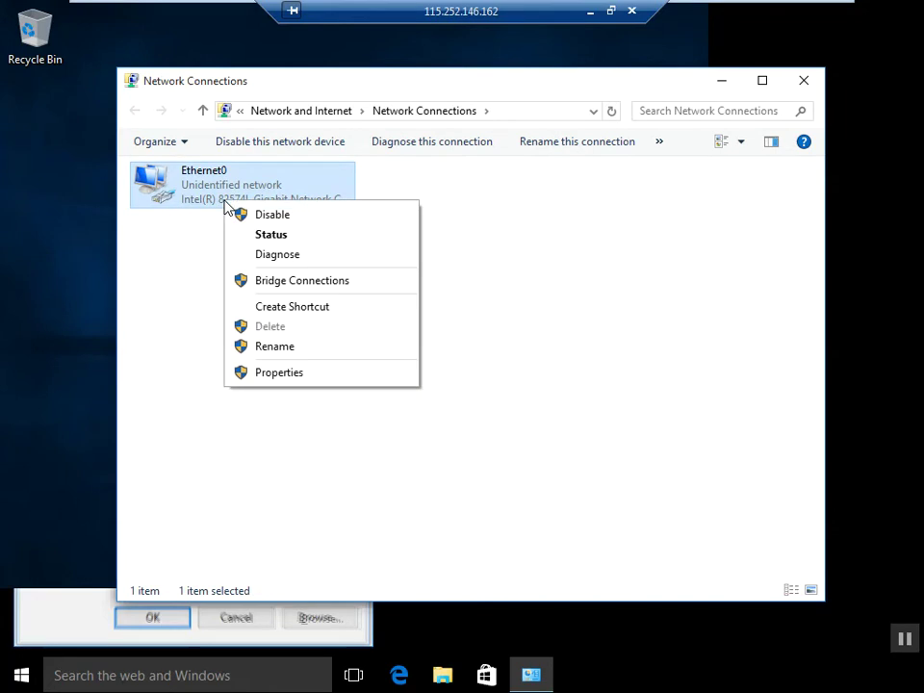
{"action": "left_click", "coordinate": [271, 375]}
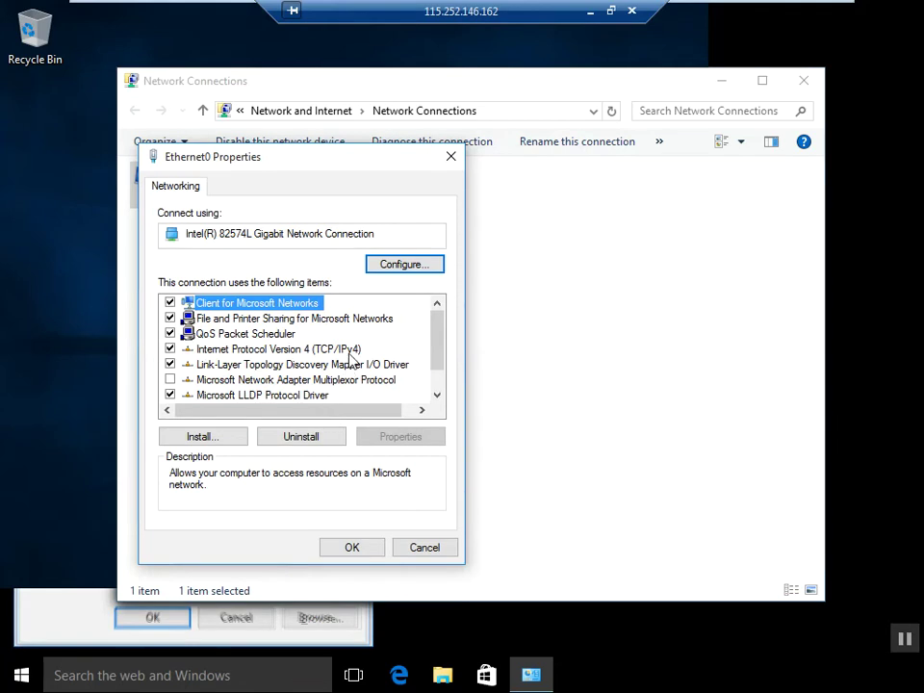
{"action": "left_click", "coordinate": [371, 380]}
{"action": "left_click", "coordinate": [349, 352]}
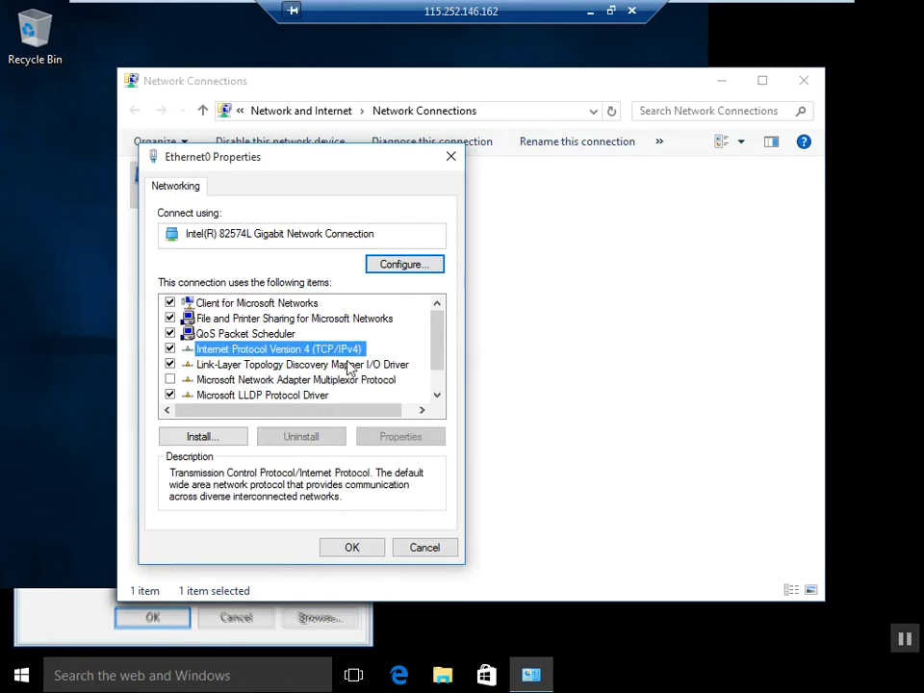
{"action": "left_click", "coordinate": [404, 438]}
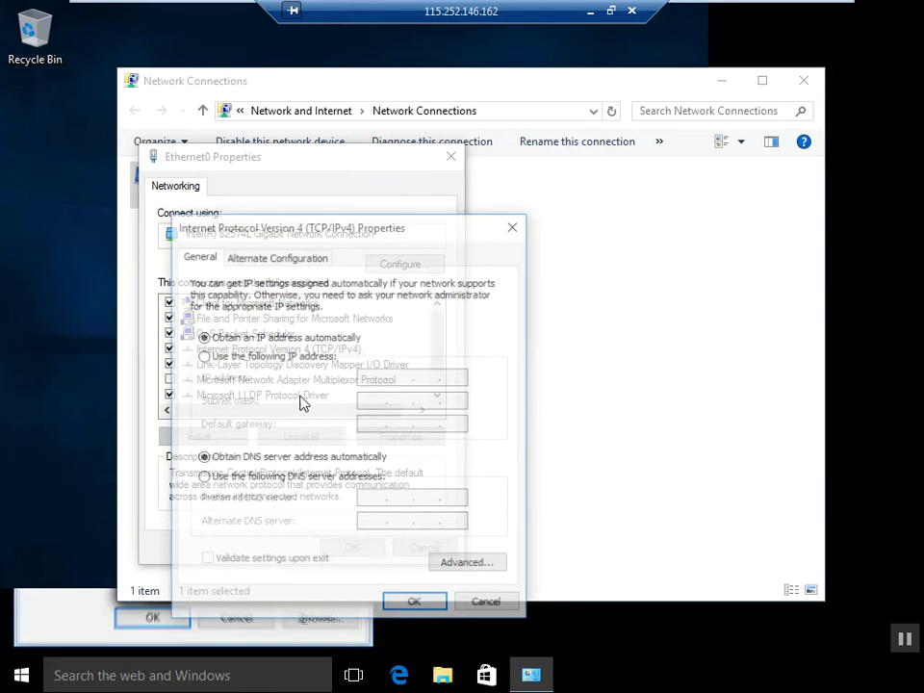
Step: Switch Ethernet0's IPv4 to static 20.0.0.1 with mask 255.0.0.0, confirm, and close properties
{"action": "left_click", "coordinate": [205, 357]}
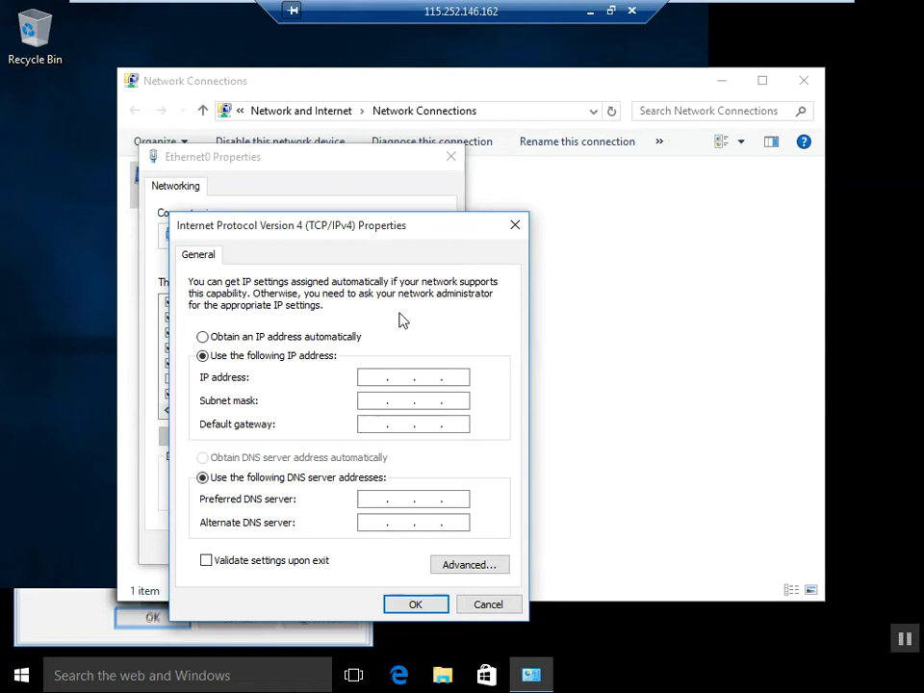
{"action": "type", "text": "20.0"}
{"action": "type", "text": ".0.0"}
{"action": "left_click", "coordinate": [374, 499]}
{"action": "left_click", "coordinate": [469, 564]}
{"action": "key", "text": "Tab"}
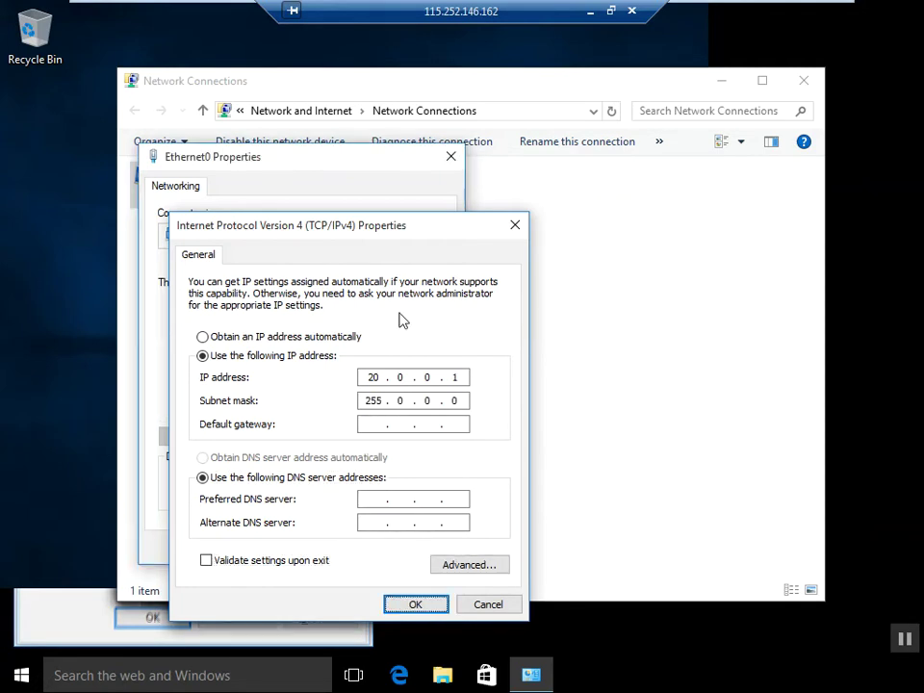
{"action": "key", "text": "Return"}
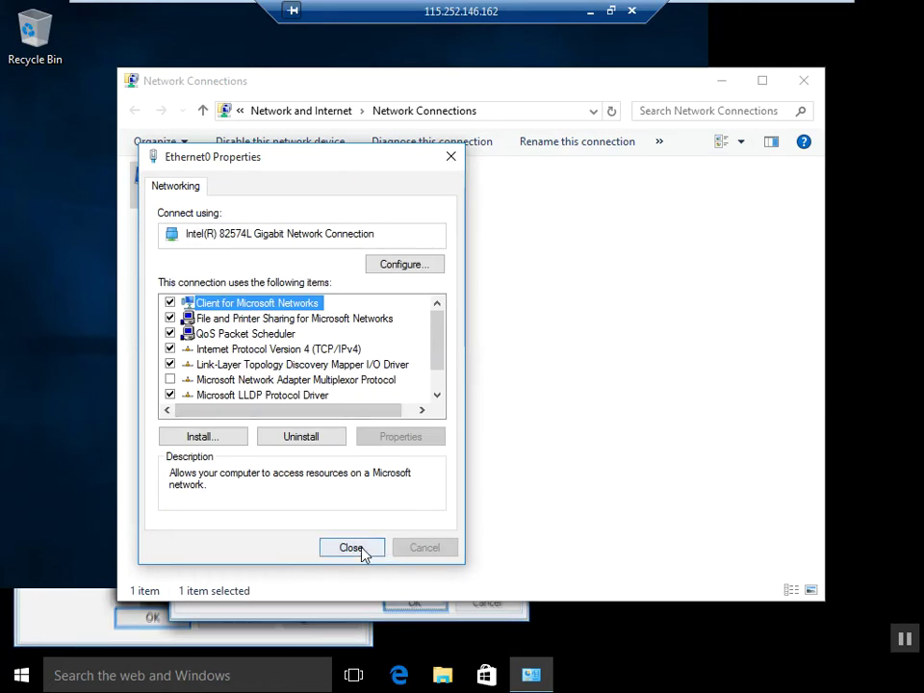
{"action": "left_click", "coordinate": [354, 547]}
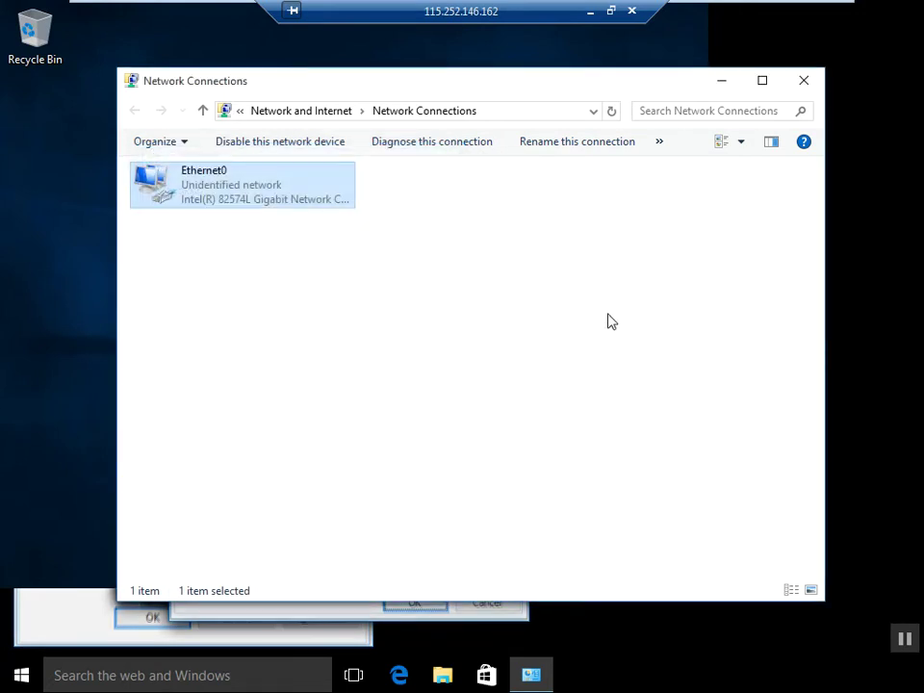
Step: Close Network Connections, check the host's ping console, then restore the VM from full screen
{"action": "left_click", "coordinate": [805, 82]}
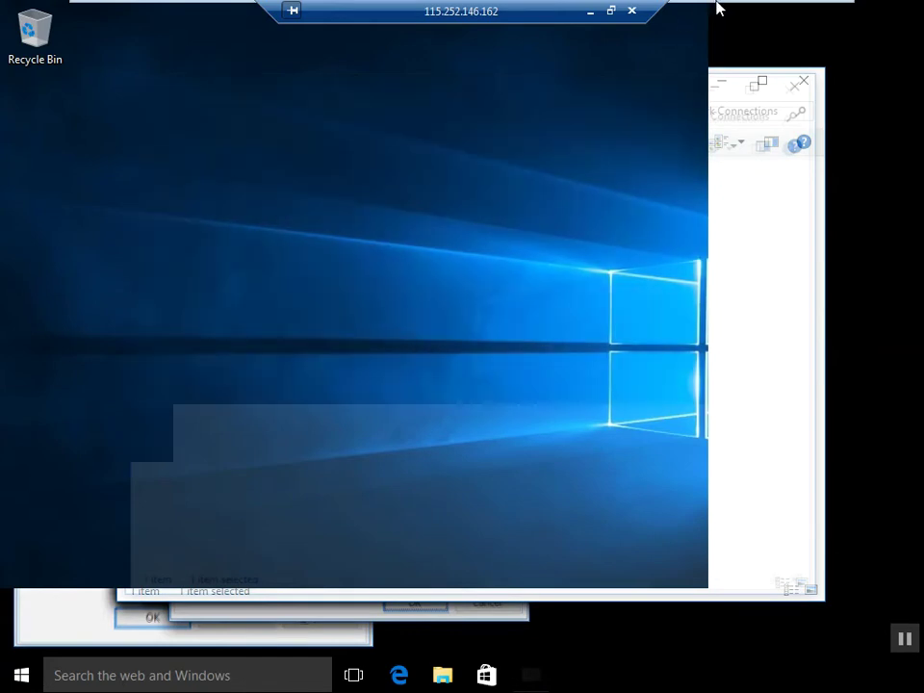
{"action": "left_click", "coordinate": [593, 15]}
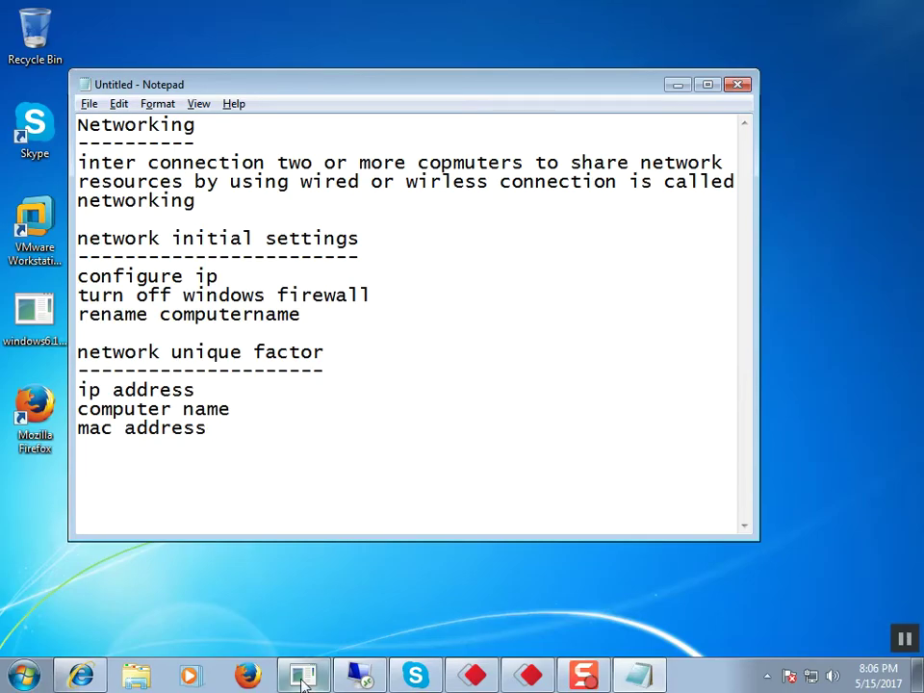
{"action": "left_click", "coordinate": [303, 677]}
{"action": "left_click", "coordinate": [303, 677]}
{"action": "left_click", "coordinate": [358, 677]}
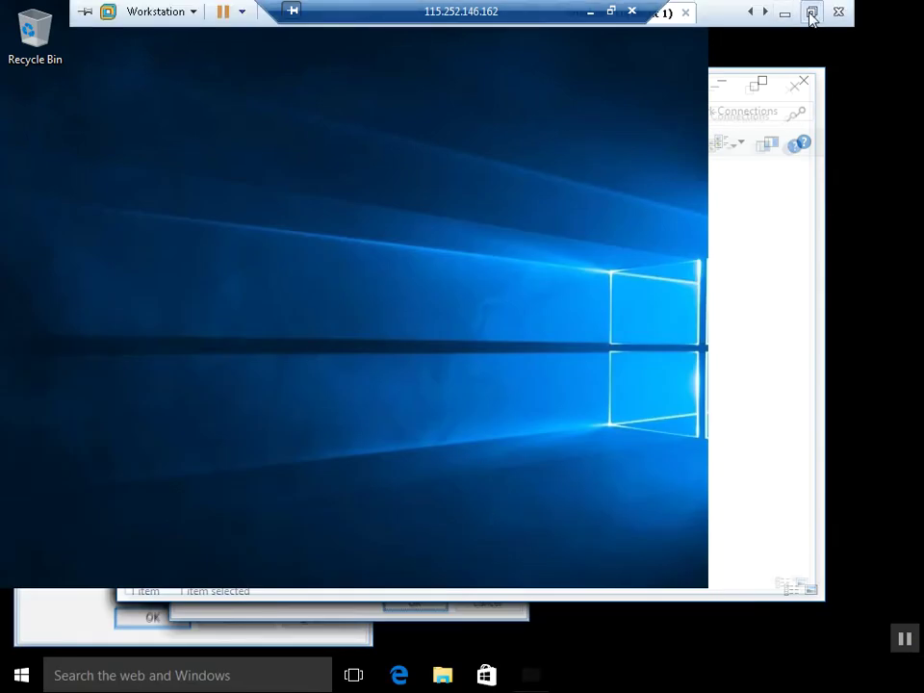
{"action": "left_click", "coordinate": [810, 15]}
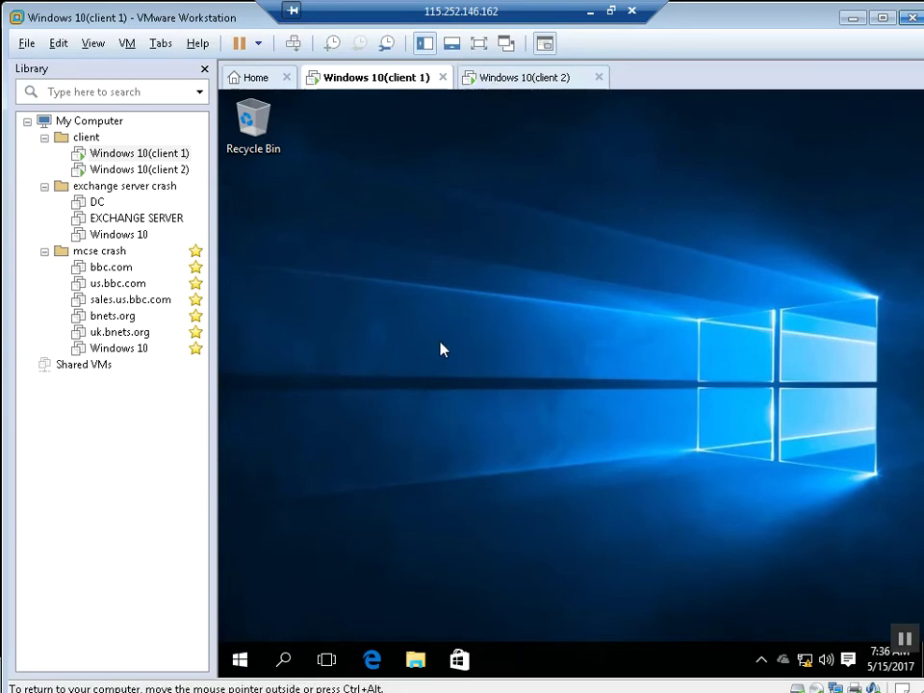
Step: Open Control Panel on client 1 by running 'control' from the Run box
{"action": "key", "text": "super+r"}
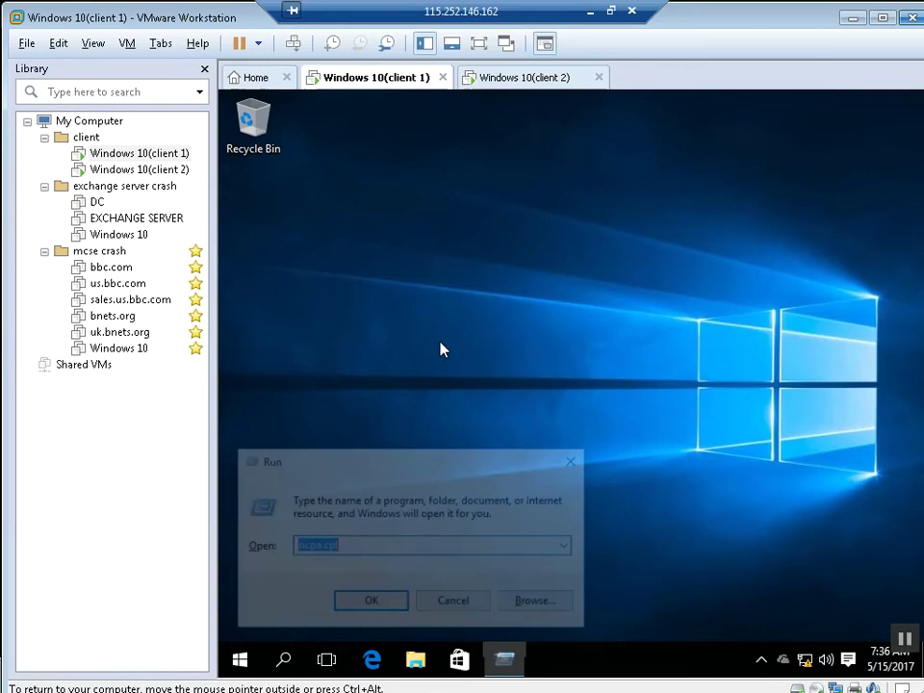
{"action": "type", "text": "contro"}
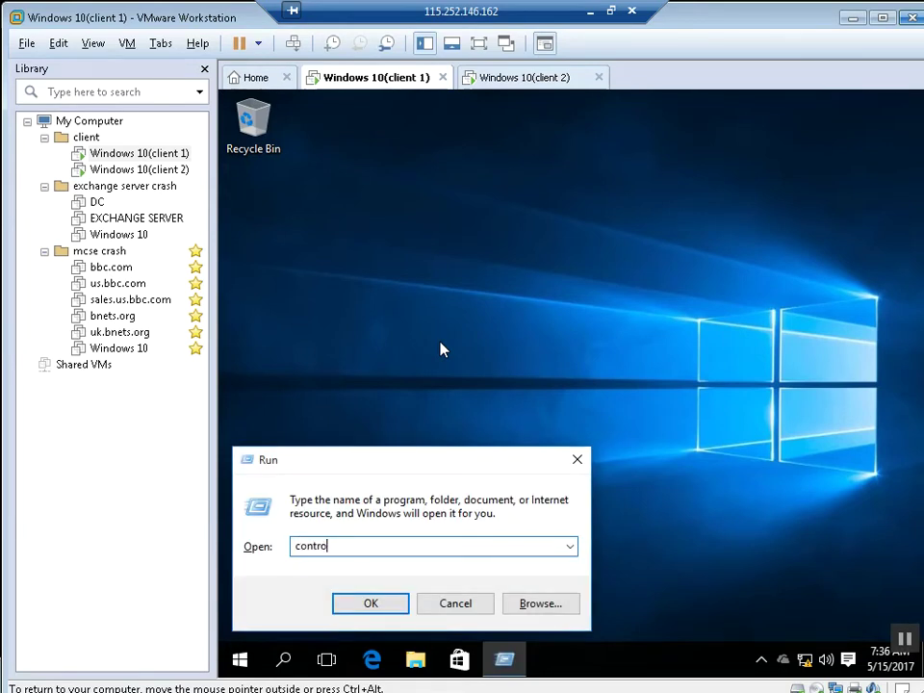
{"action": "type", "text": "l"}
{"action": "key", "text": "Return"}
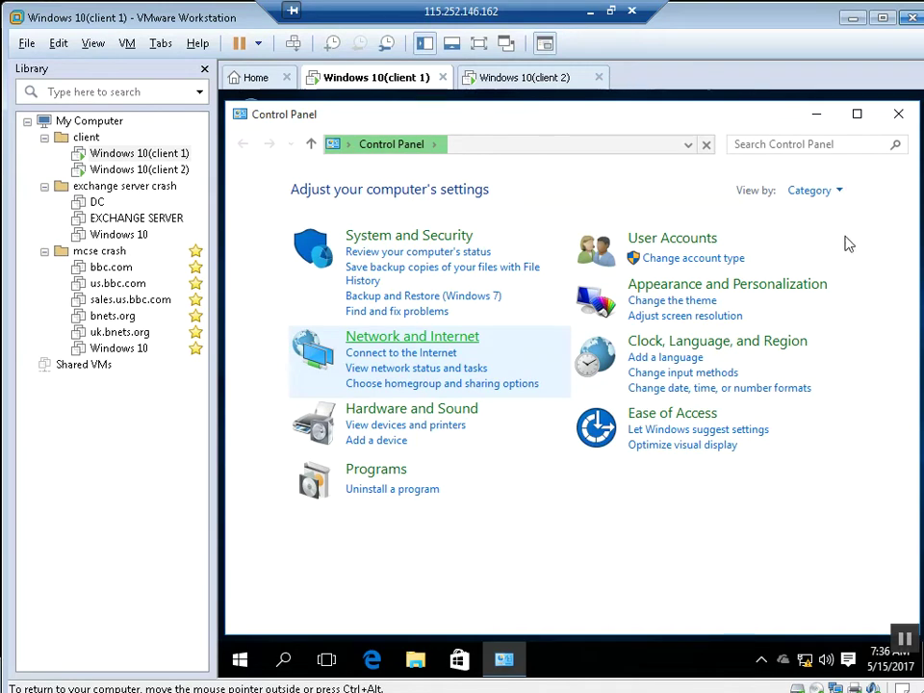
Step: Show all Control Panel items as large icons and put the VM in full screen
{"action": "left_click", "coordinate": [841, 193]}
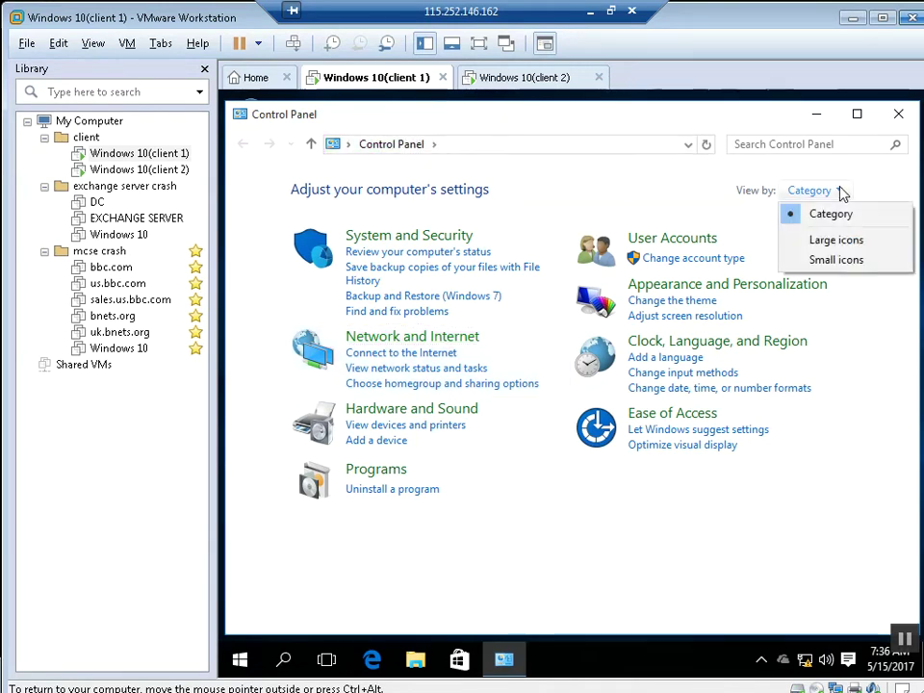
{"action": "left_click", "coordinate": [820, 241]}
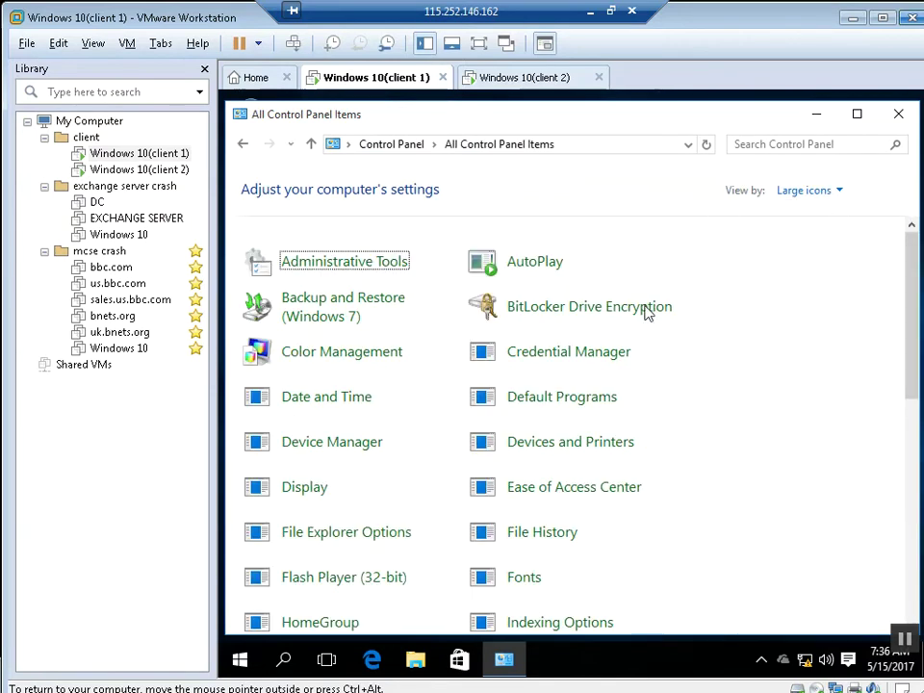
{"action": "left_click", "coordinate": [479, 45]}
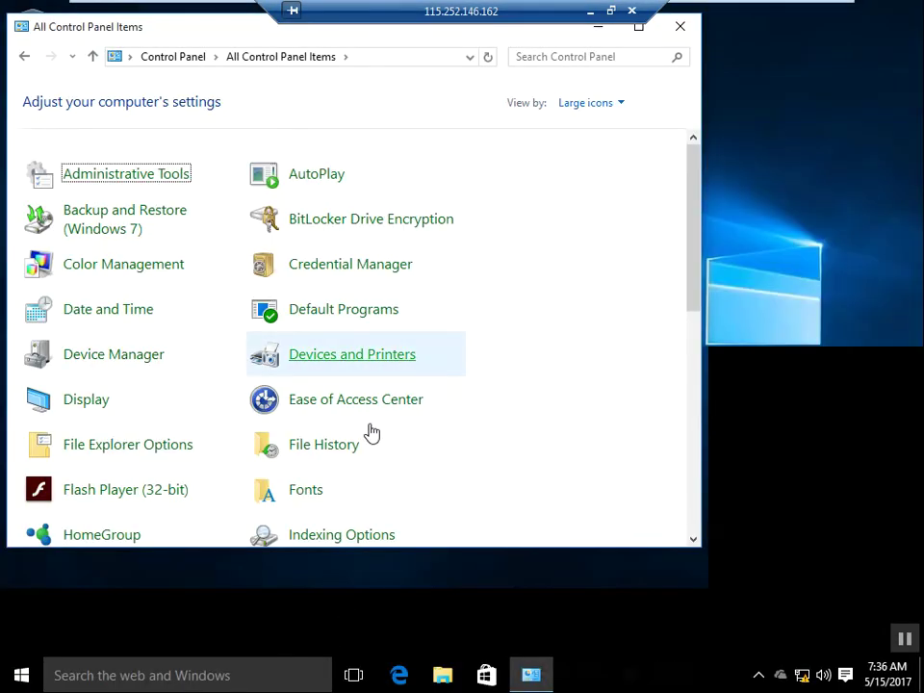
Step: Scroll the Control Panel item list down and select Windows Firewall
{"action": "scroll", "coordinate": [697, 291], "scroll_direction": "down", "scroll_amount": 3}
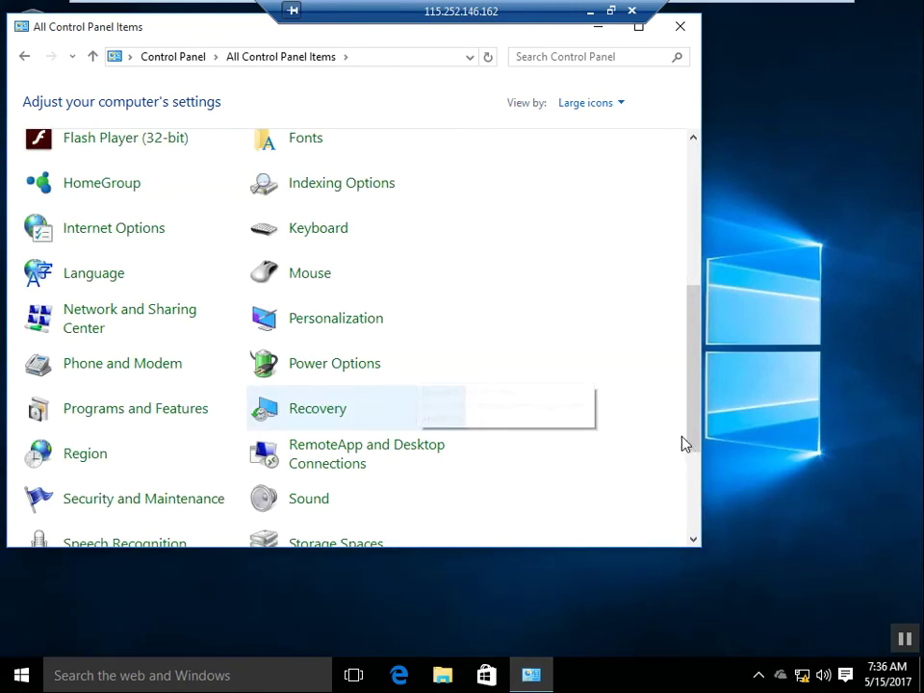
{"action": "scroll", "coordinate": [676, 519], "scroll_direction": "down", "scroll_amount": 1}
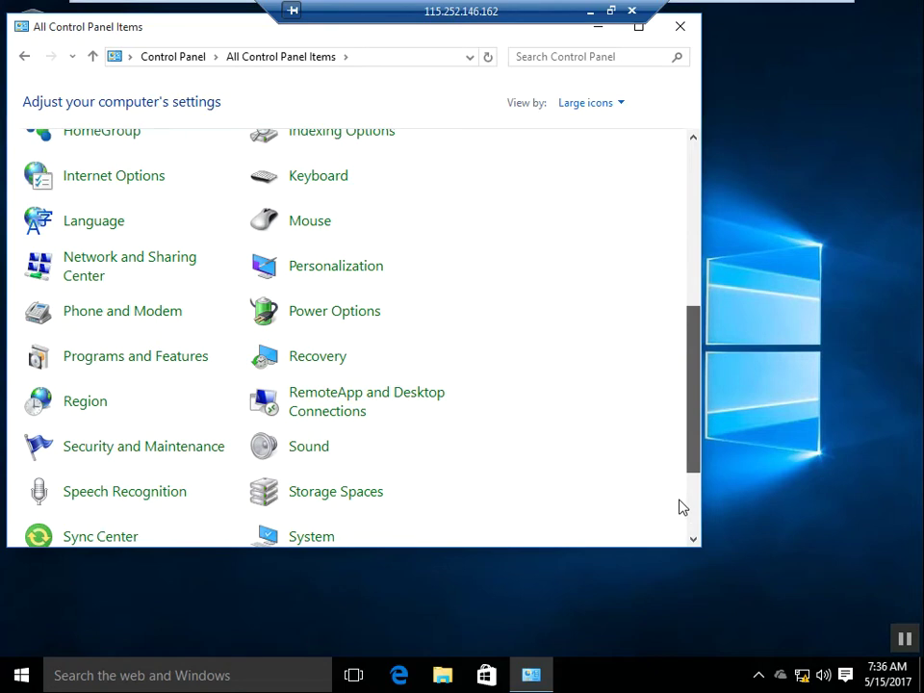
{"action": "scroll", "coordinate": [655, 507], "scroll_direction": "down", "scroll_amount": 3}
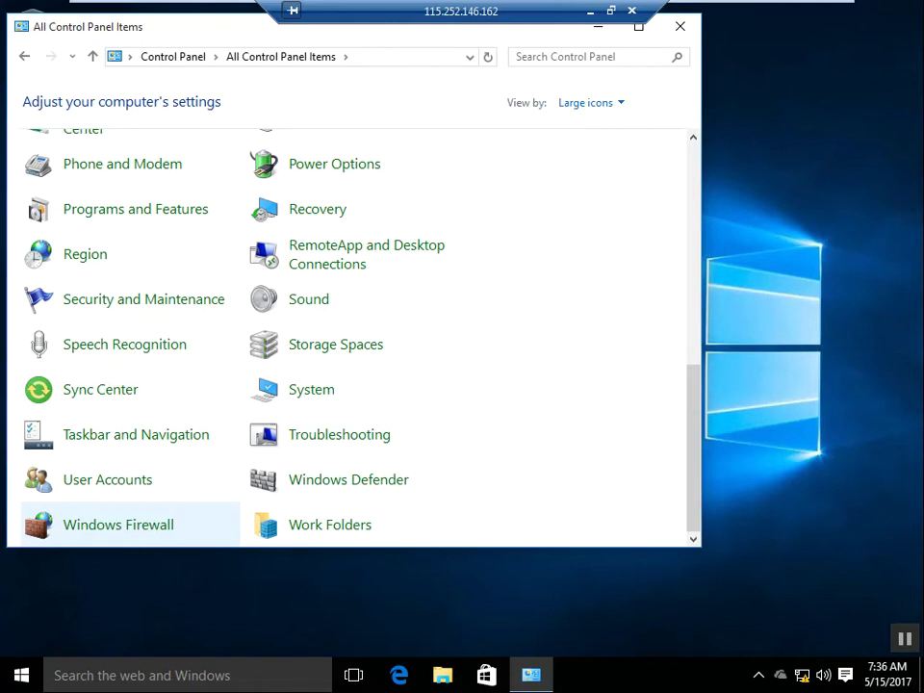
{"action": "left_click_drag", "start_coordinate": [154, 546], "coordinate": [155, 522]}
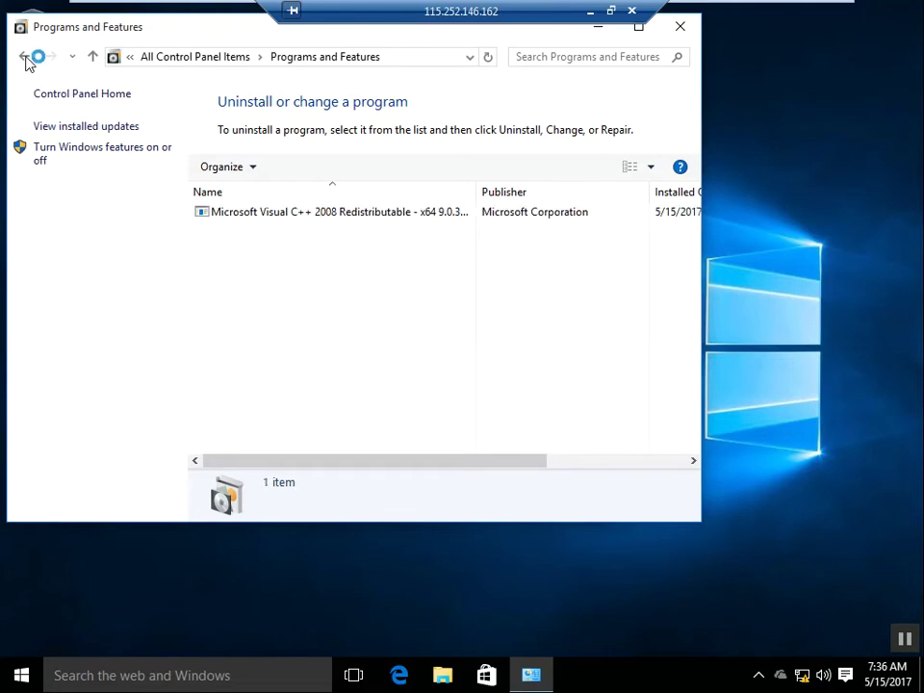
{"action": "left_click", "coordinate": [111, 160]}
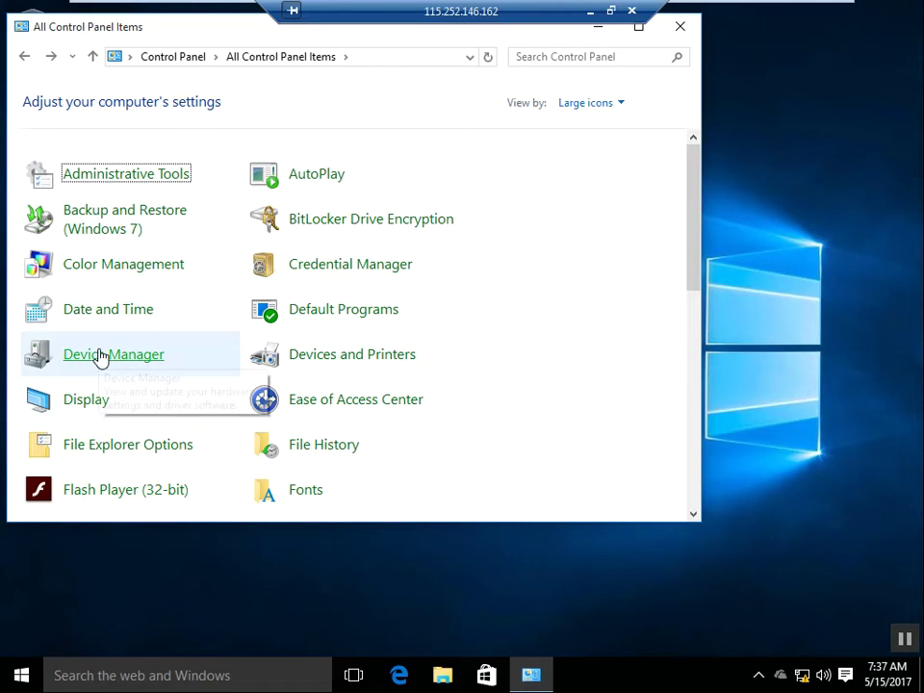
{"action": "scroll", "coordinate": [106, 357], "scroll_direction": "down", "scroll_amount": 5}
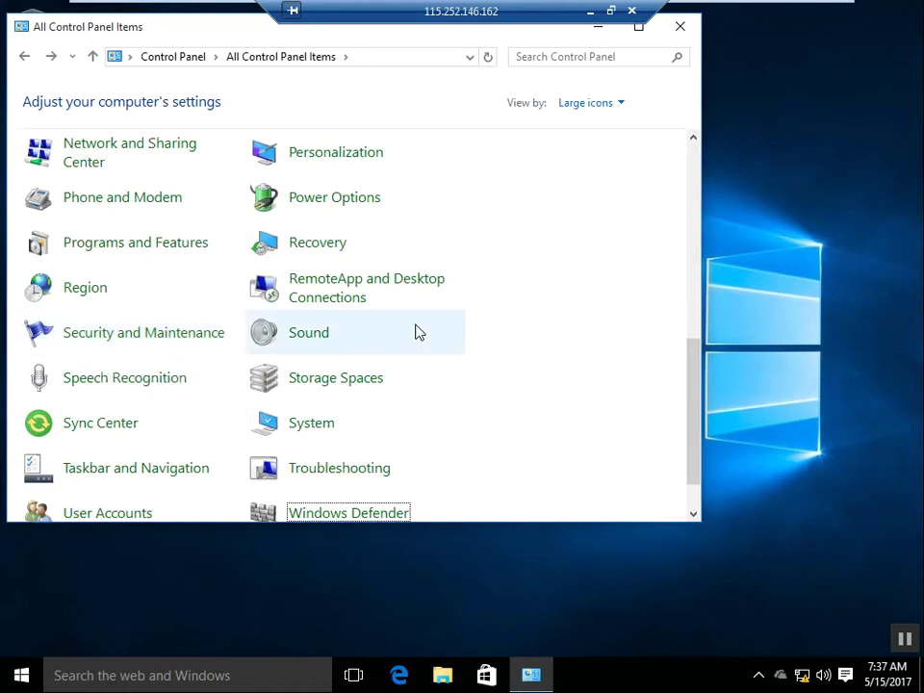
{"action": "scroll", "coordinate": [419, 332], "scroll_direction": "down", "scroll_amount": 1}
{"action": "key", "text": "Left"}
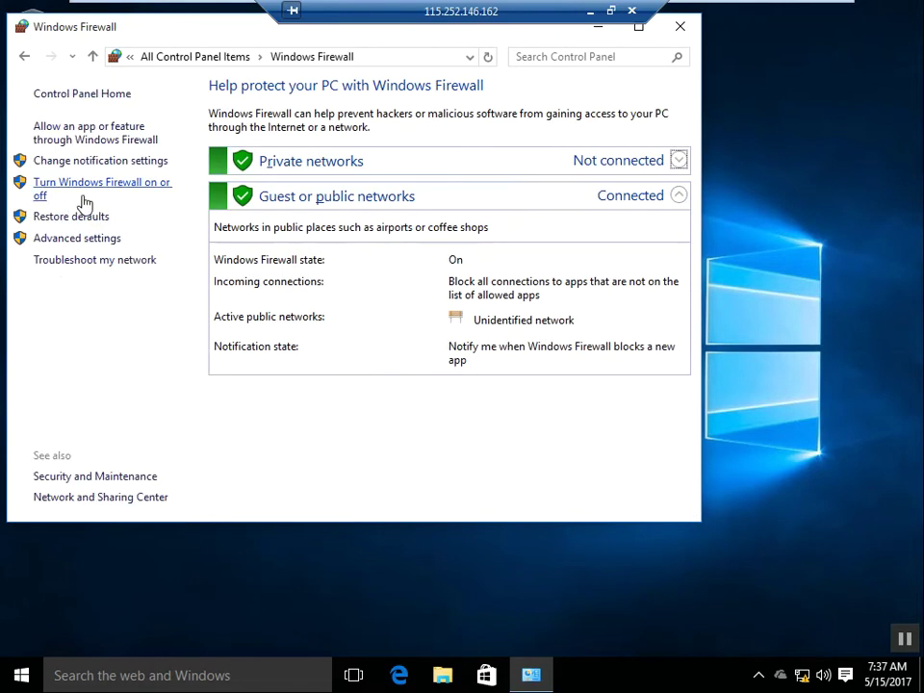
Step: Turn off Windows Firewall for private and public networks, save, and close the window
{"action": "left_click", "coordinate": [97, 193]}
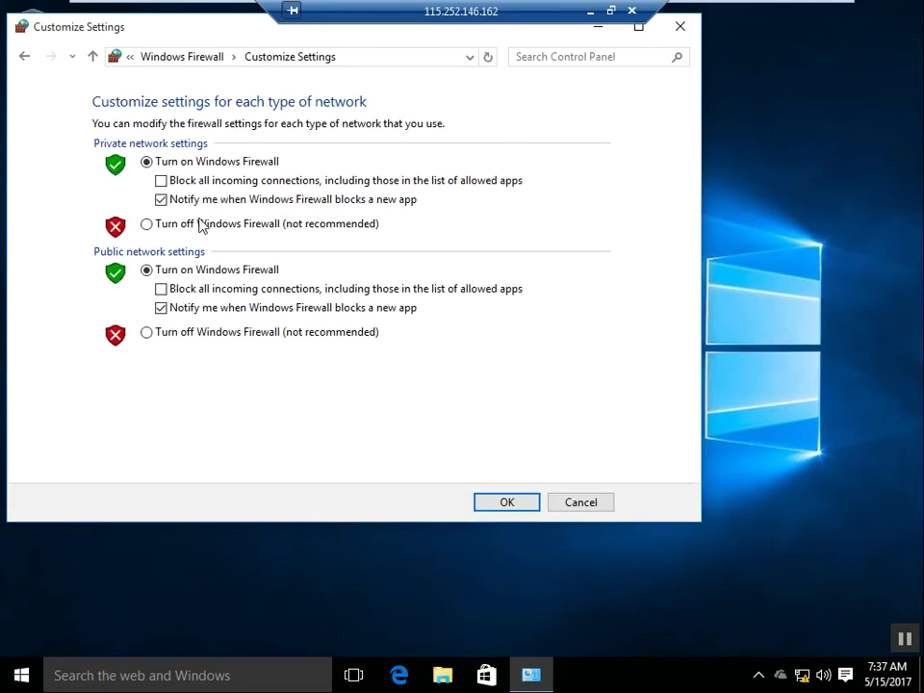
{"action": "left_click", "coordinate": [192, 222]}
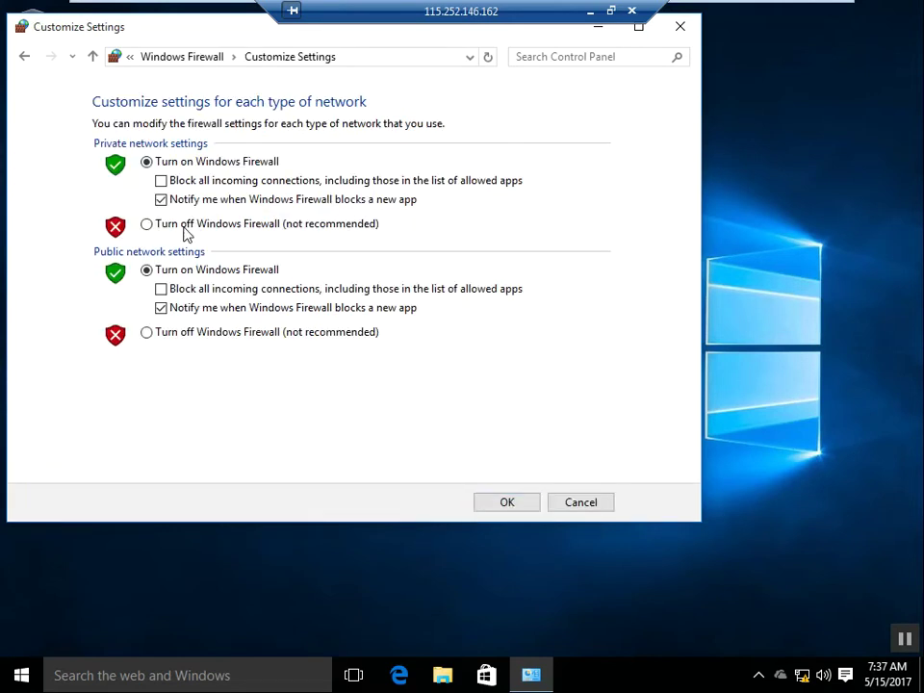
{"action": "left_click", "coordinate": [147, 336]}
{"action": "left_click", "coordinate": [507, 503]}
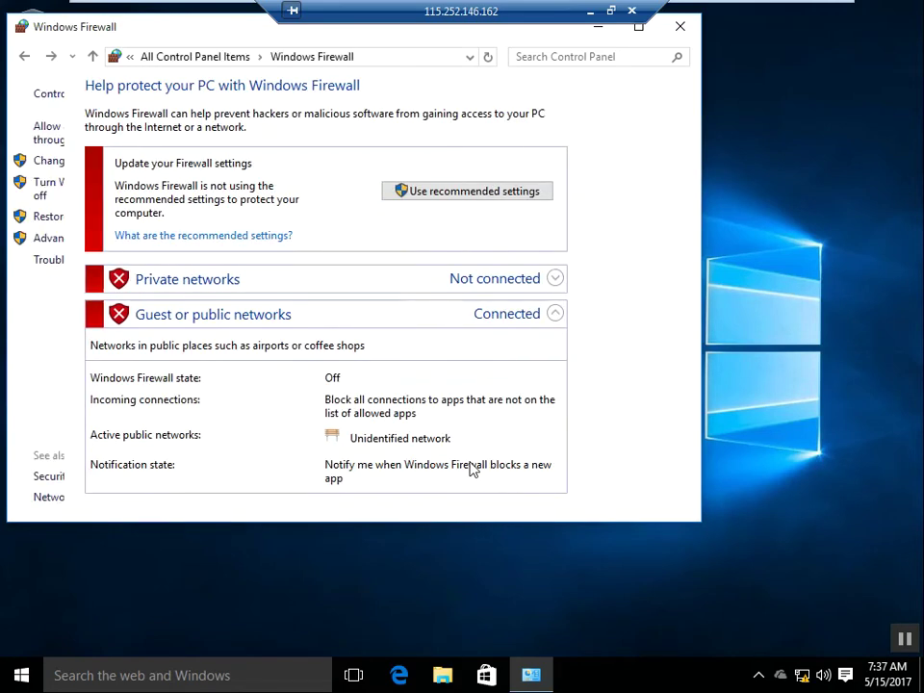
{"action": "left_click", "coordinate": [680, 31]}
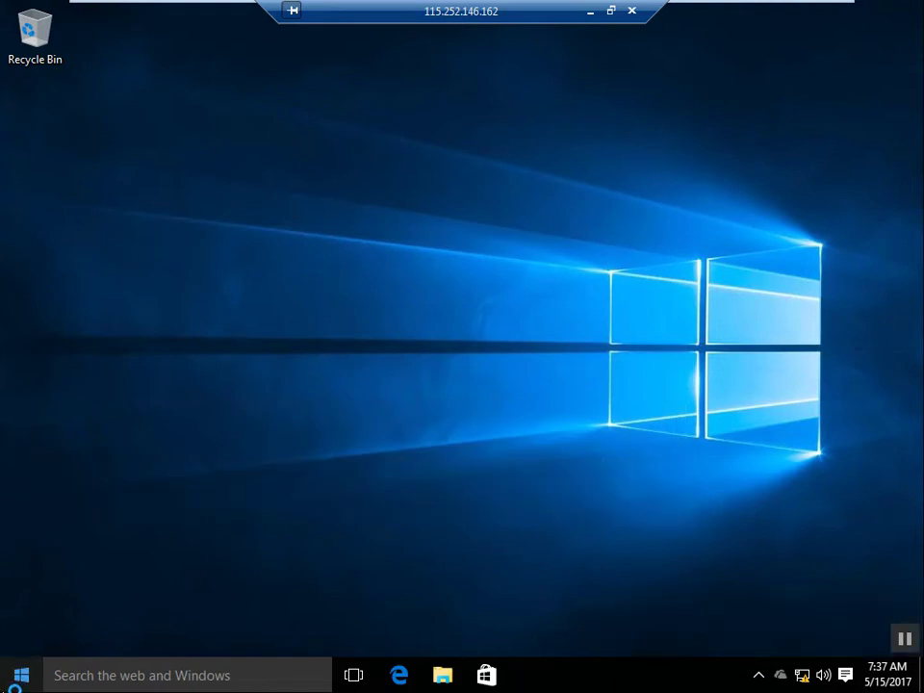
Step: Open the System page from the system tools menu, then its computer name Change settings
{"action": "right_click", "coordinate": [4, 686]}
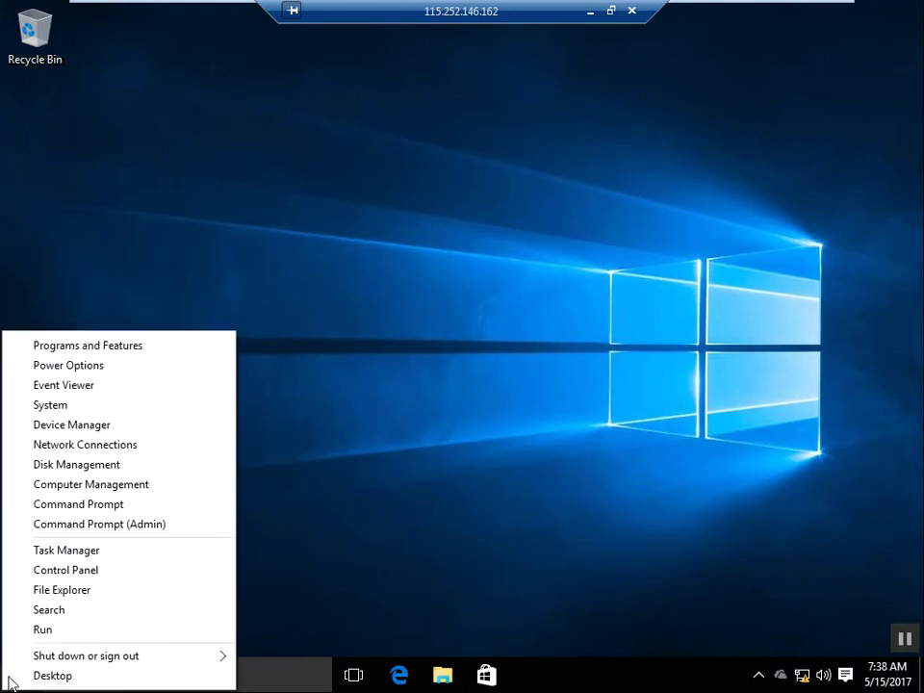
{"action": "left_click", "coordinate": [52, 405]}
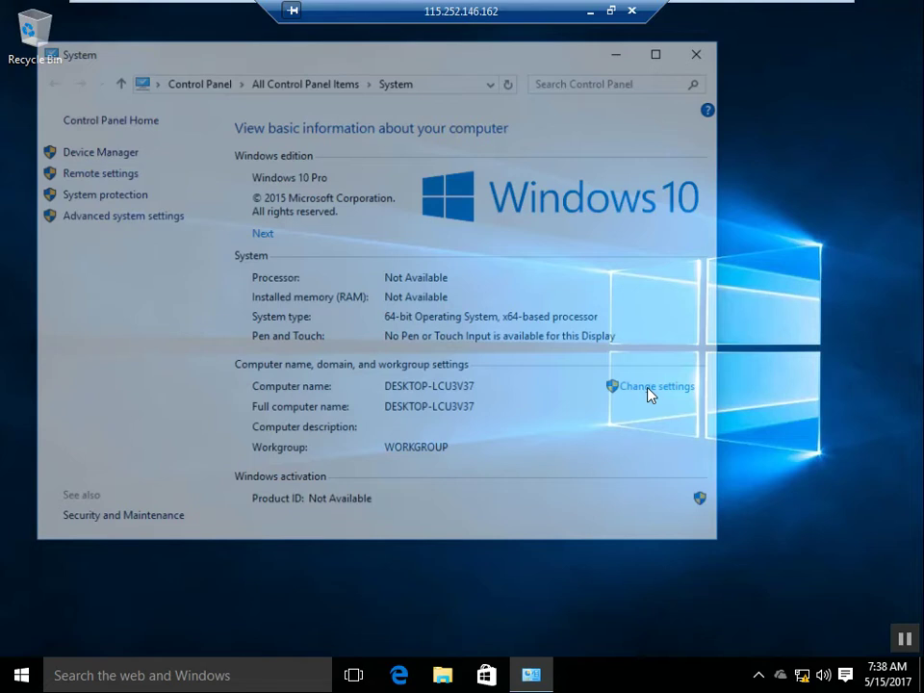
{"action": "left_click", "coordinate": [650, 387]}
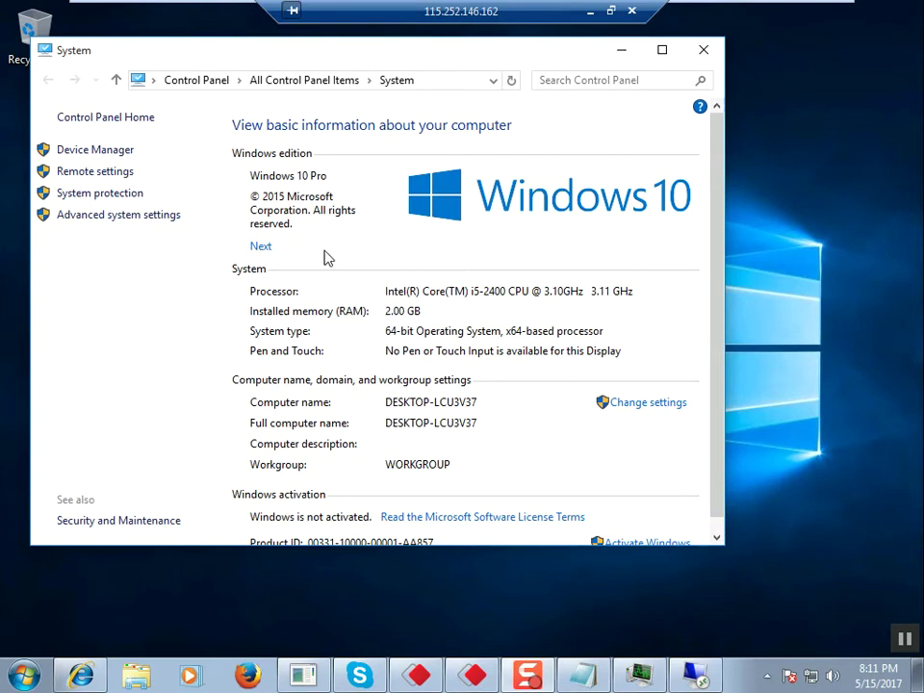
{"action": "left_click", "coordinate": [646, 404]}
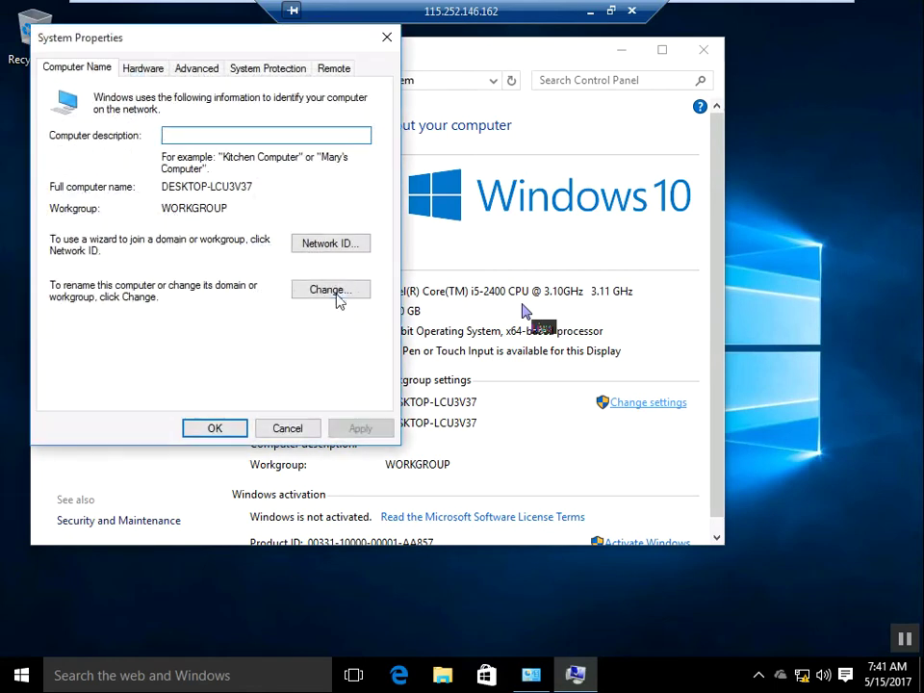
Step: Rename the computer to client1, confirm, and restart Windows now to apply it
{"action": "left_click", "coordinate": [331, 290]}
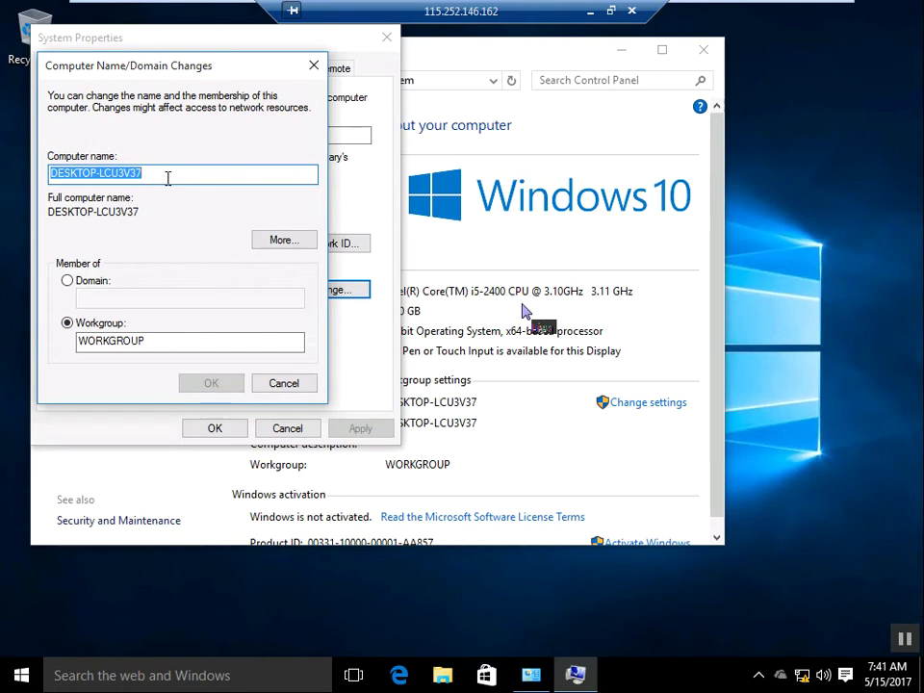
{"action": "type", "text": "client1"}
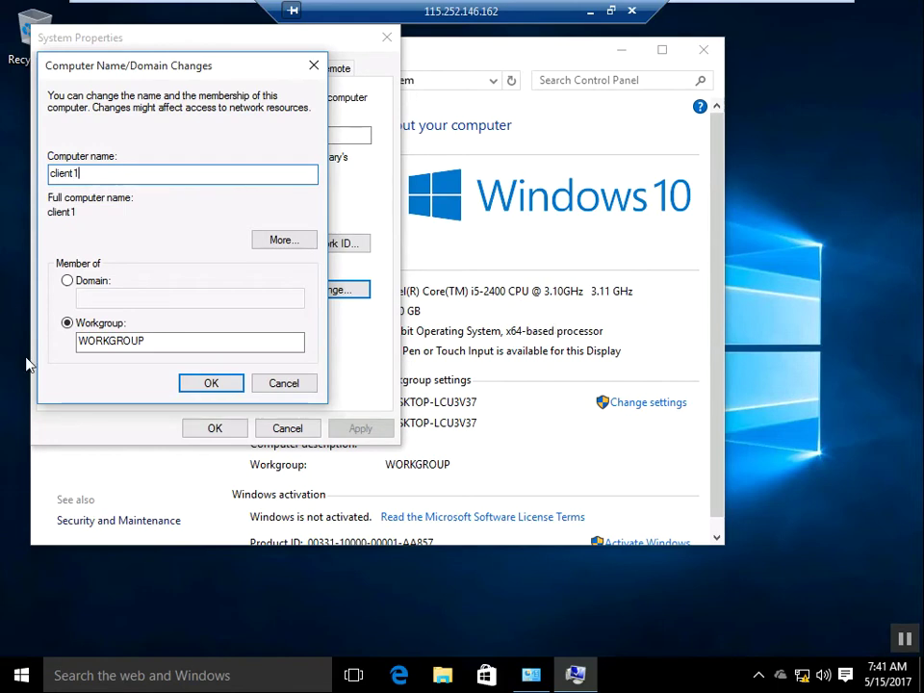
{"action": "left_click", "coordinate": [196, 383]}
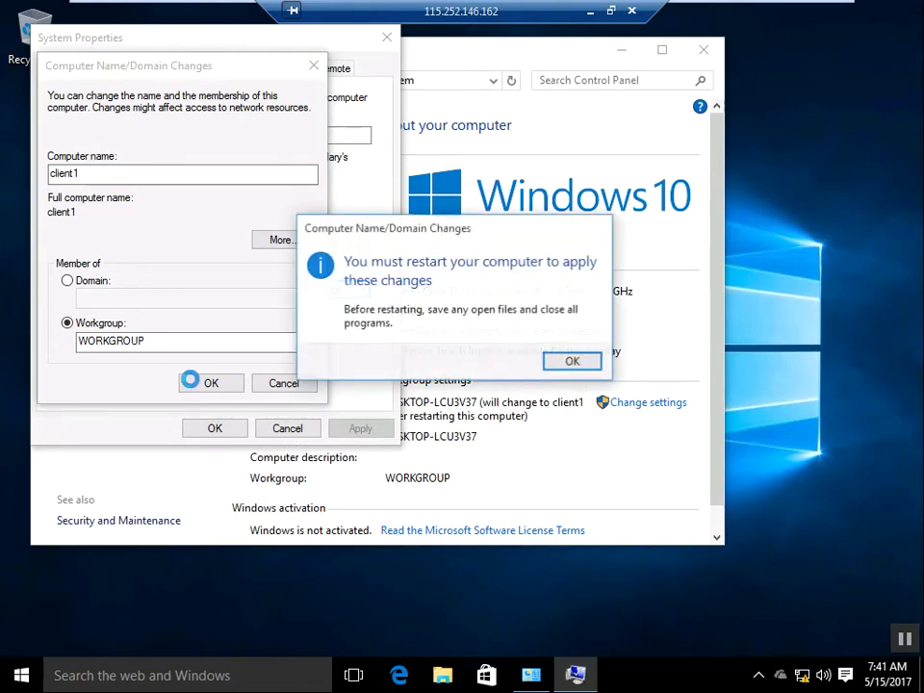
{"action": "left_click", "coordinate": [573, 362]}
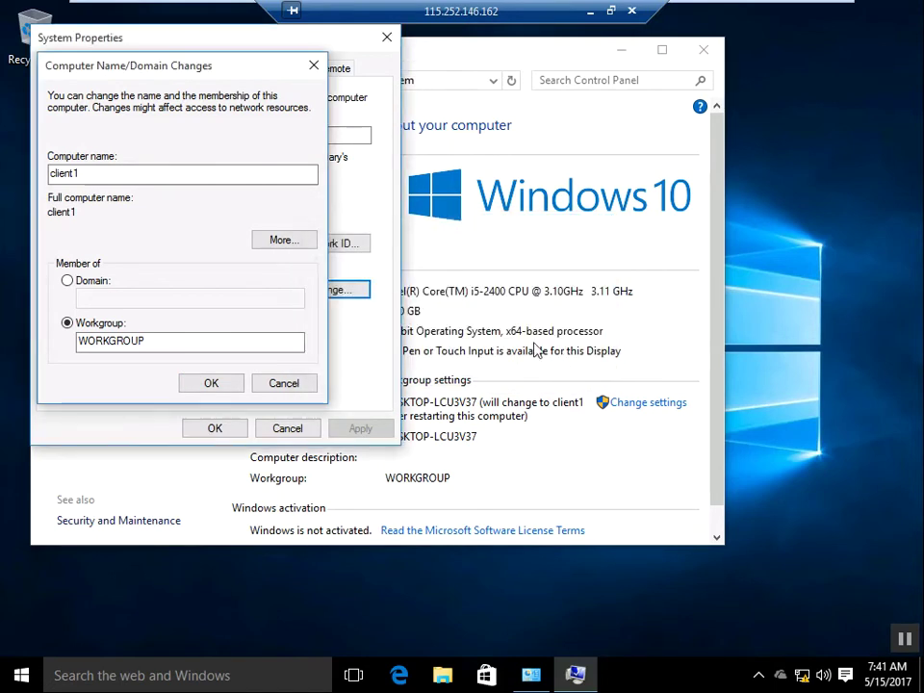
{"action": "left_click", "coordinate": [200, 428]}
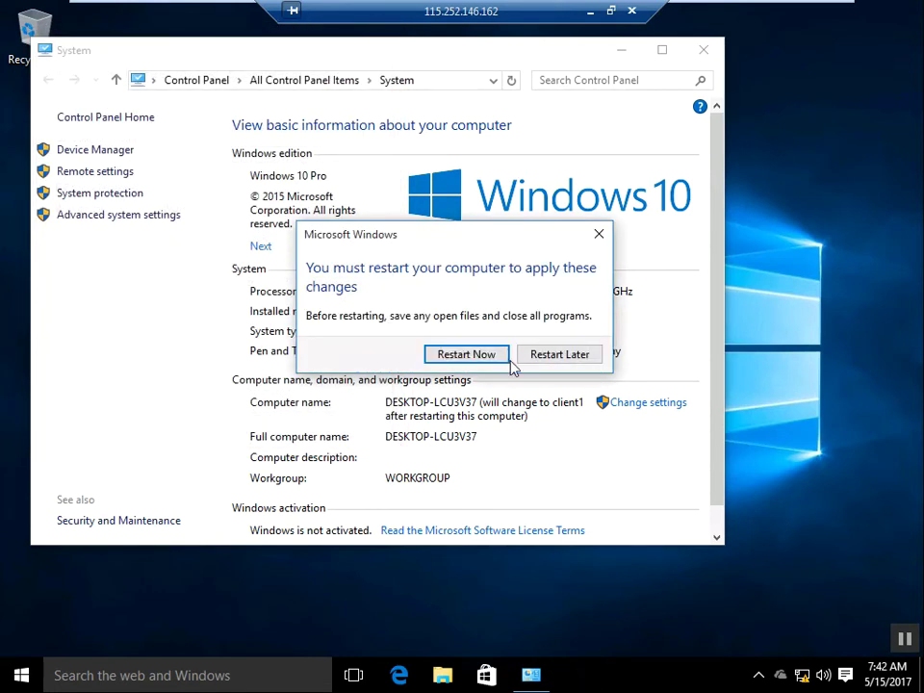
{"action": "left_click", "coordinate": [435, 355]}
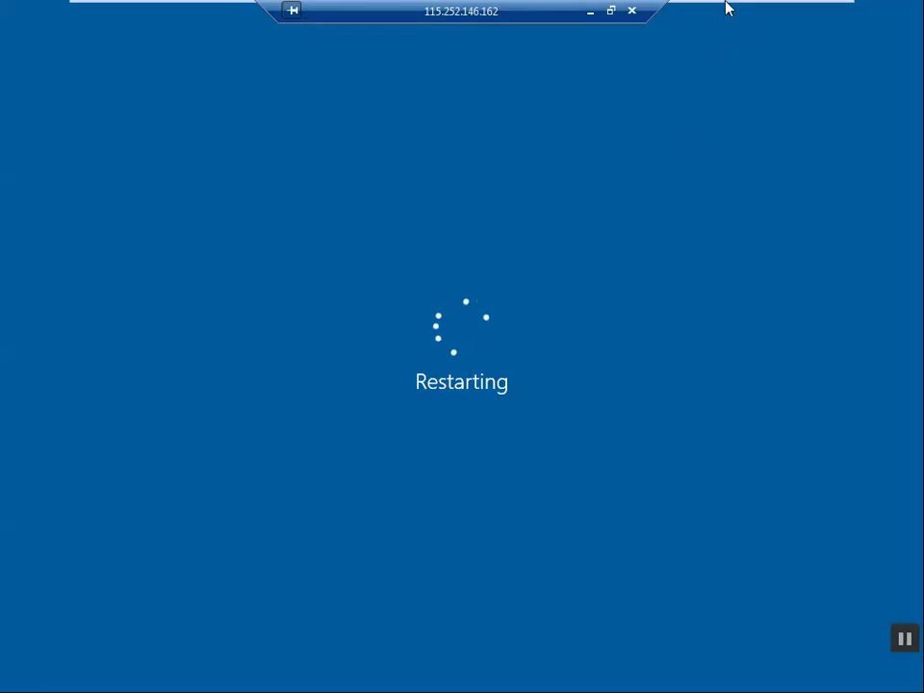
Step: Leave full screen, switch to the Windows 10 (client 2) VM, and show it full screen
{"action": "mouse_move", "coordinate": [726, 9]}
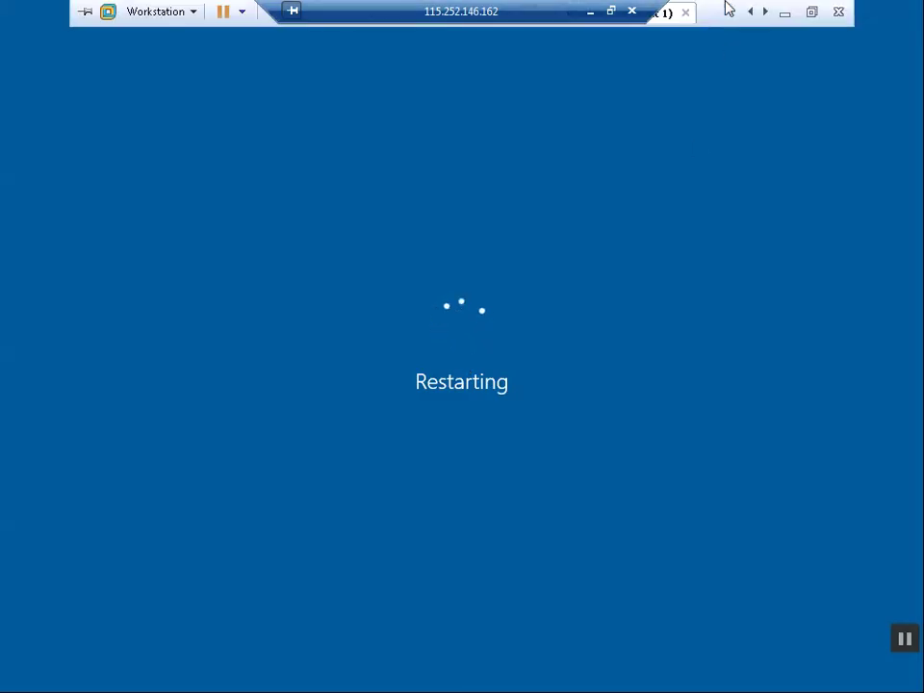
{"action": "left_click", "coordinate": [814, 13]}
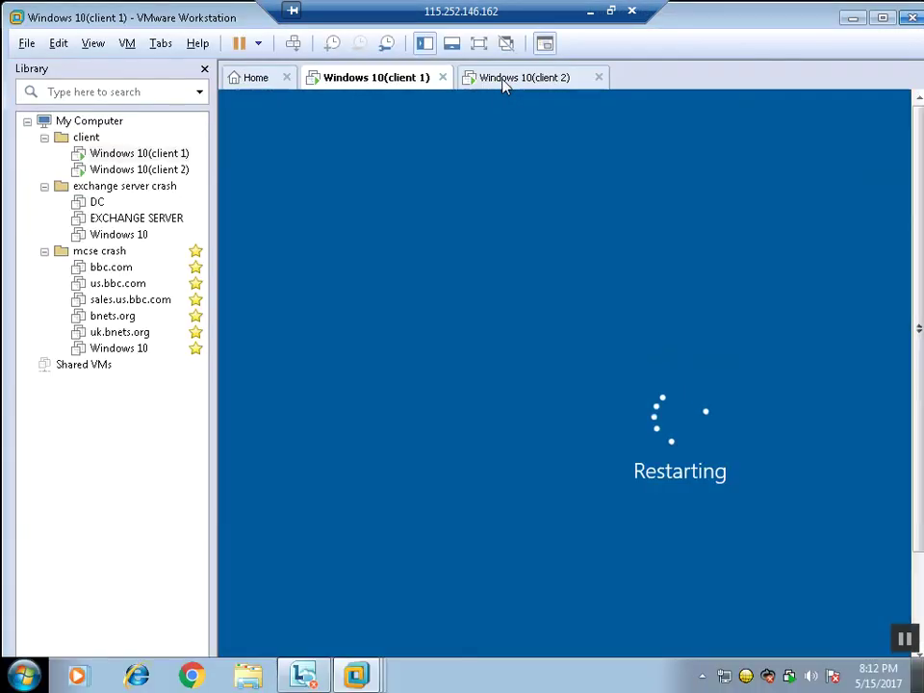
{"action": "left_click", "coordinate": [503, 83]}
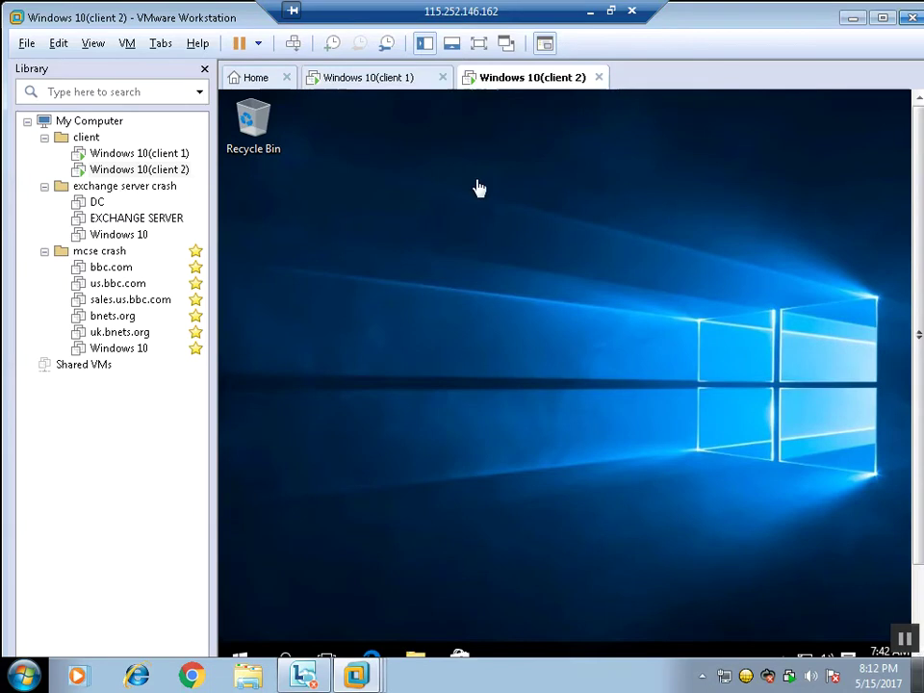
{"action": "left_click", "coordinate": [399, 89]}
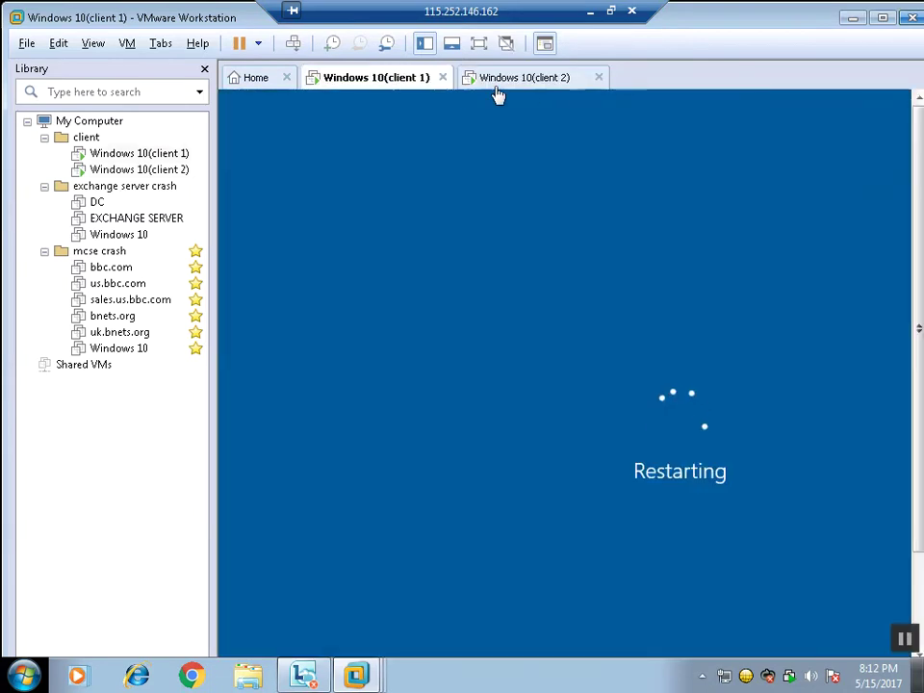
{"action": "left_click", "coordinate": [528, 90]}
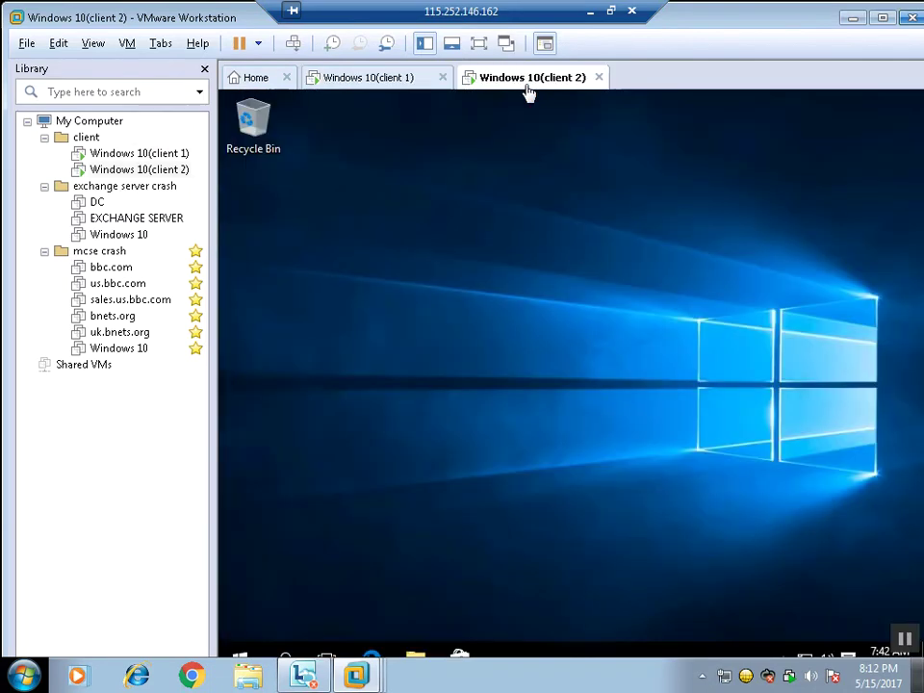
{"action": "left_click", "coordinate": [479, 45]}
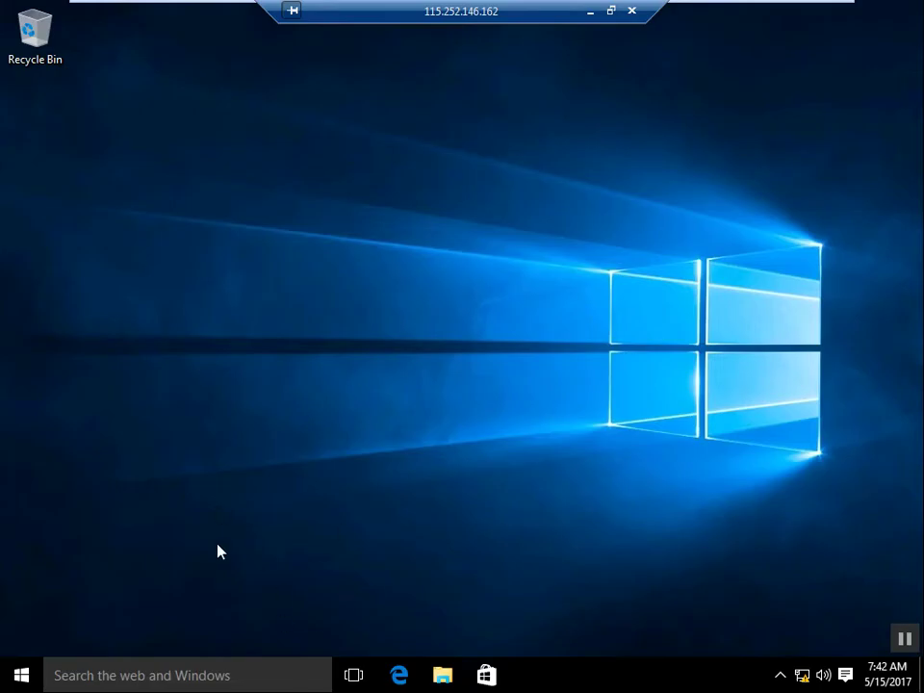
Step: Run ncpa.cpl from the Run box to open Network Connections on client 2
{"action": "key", "text": "super+r"}
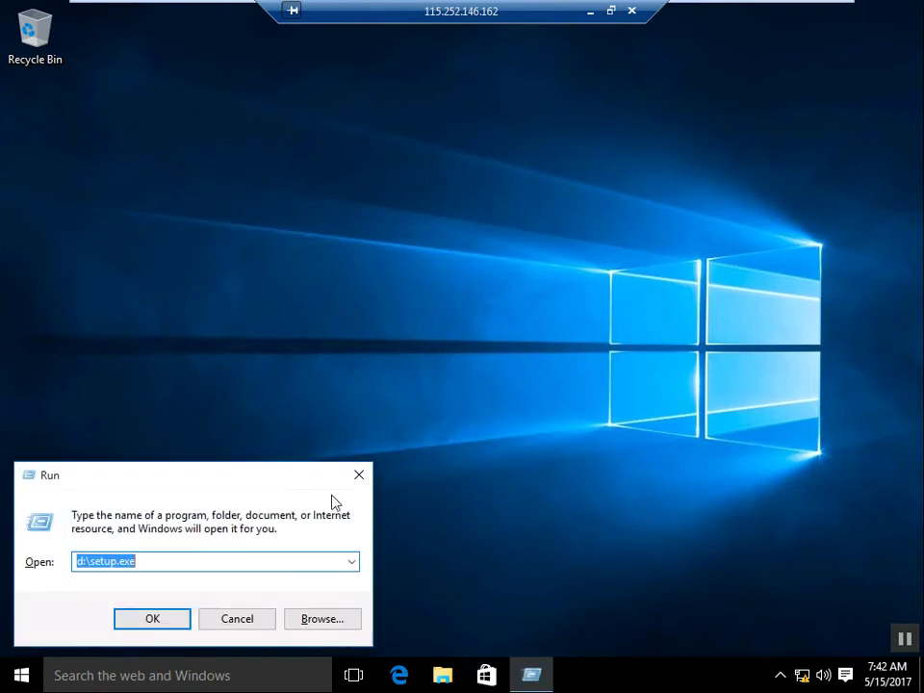
{"action": "left_click", "coordinate": [359, 476]}
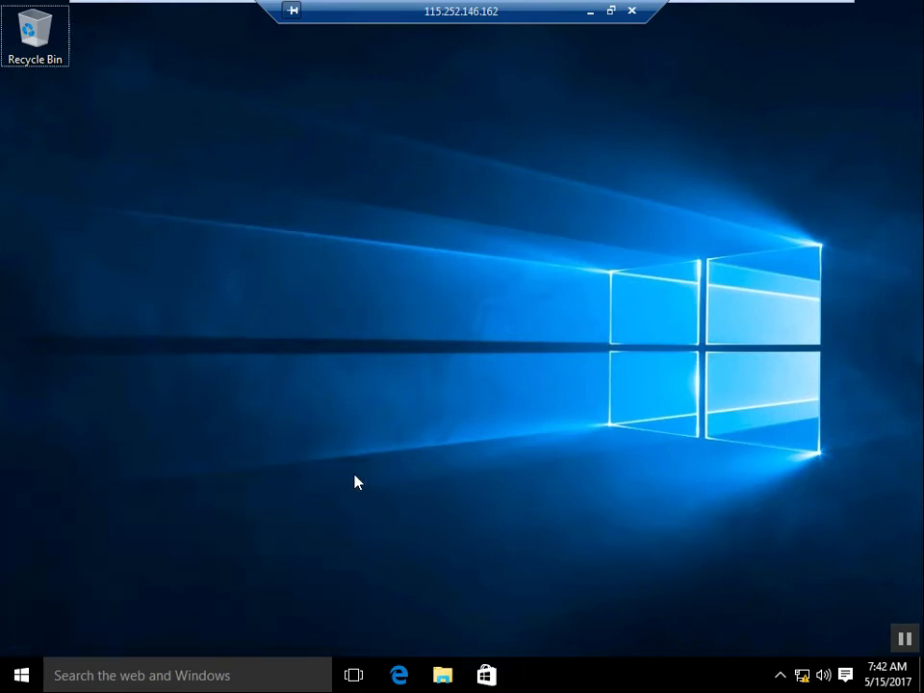
{"action": "key", "text": "super+r"}
{"action": "type", "text": "ncpa"}
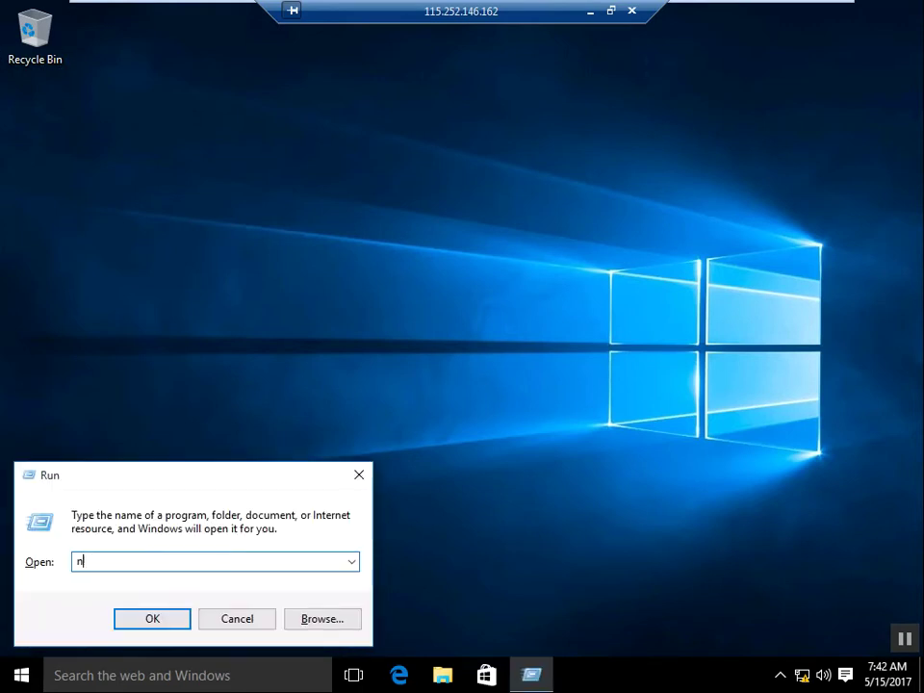
{"action": "type", "text": ".cpl"}
{"action": "key", "text": "Return"}
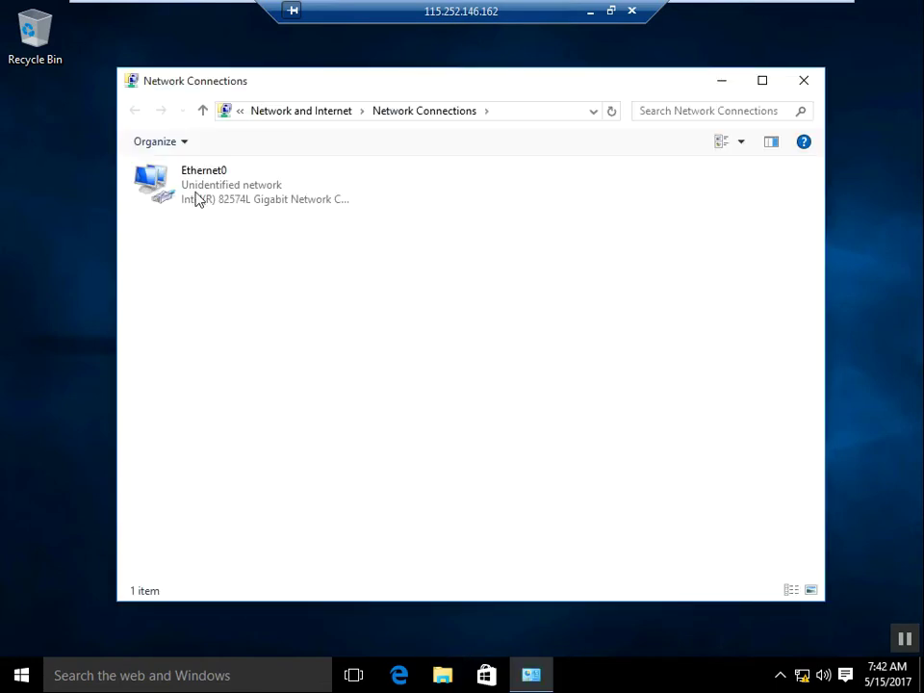
Step: Give Ethernet0 the static IPv4 address 20.0.0.2, mask 255.0.0.0, and apply the changes
{"action": "left_click", "coordinate": [197, 199]}
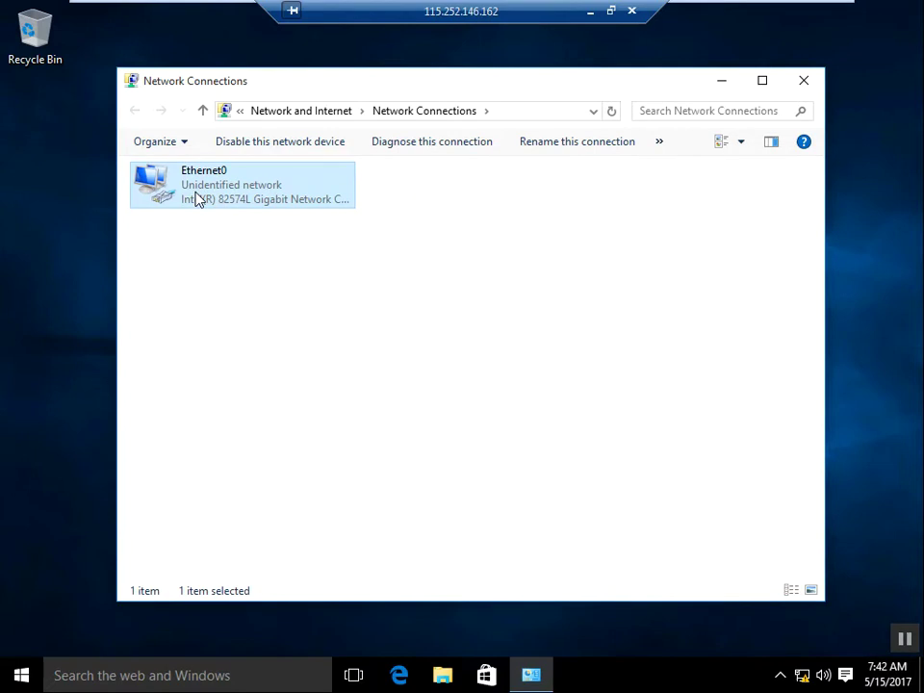
{"action": "right_click", "coordinate": [198, 200]}
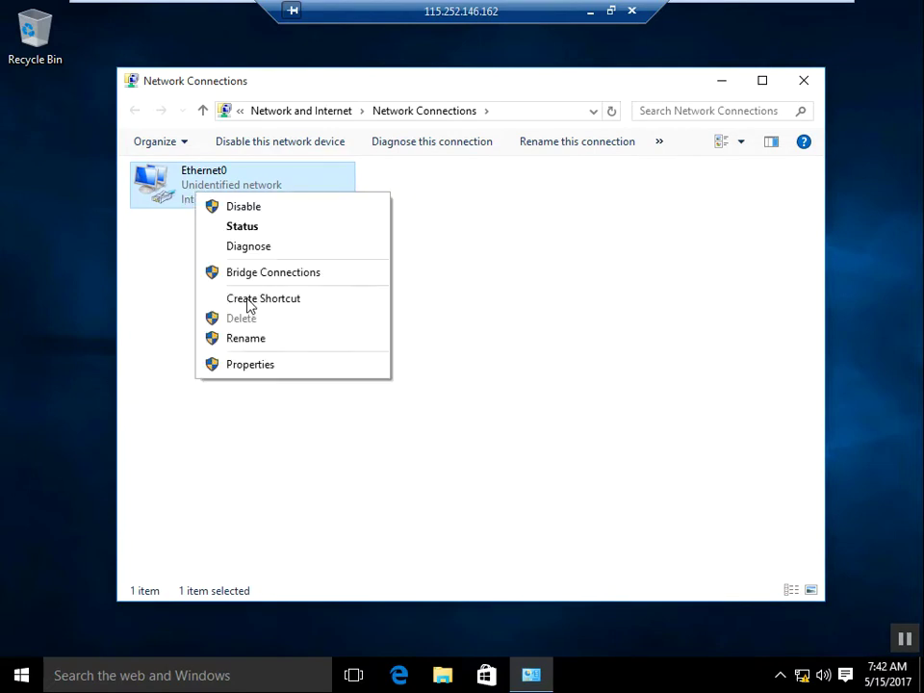
{"action": "left_click", "coordinate": [245, 366]}
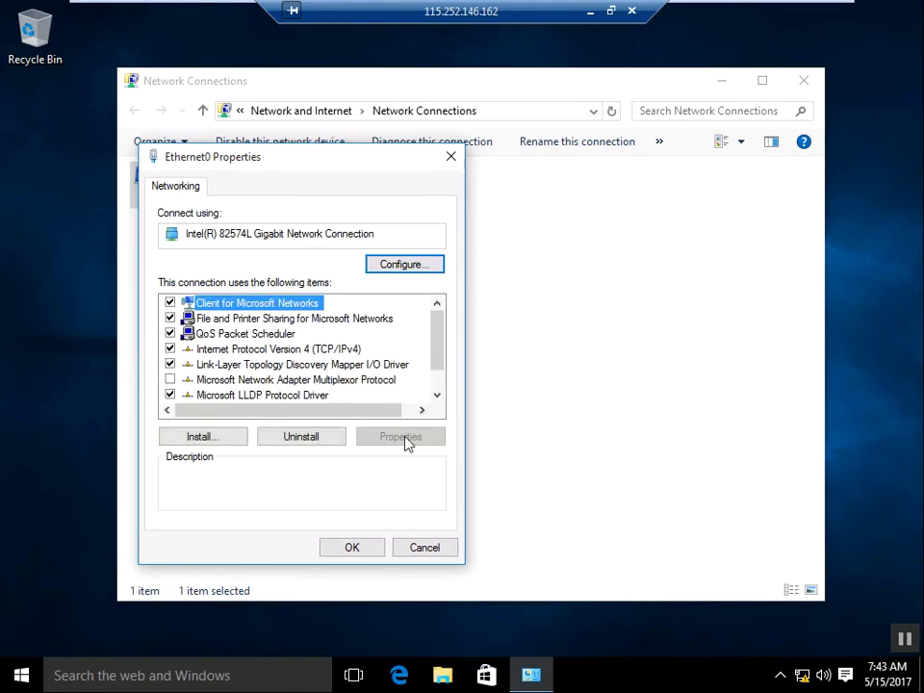
{"action": "key", "text": "Down"}
{"action": "key", "text": "Down"}
{"action": "key", "text": "Down"}
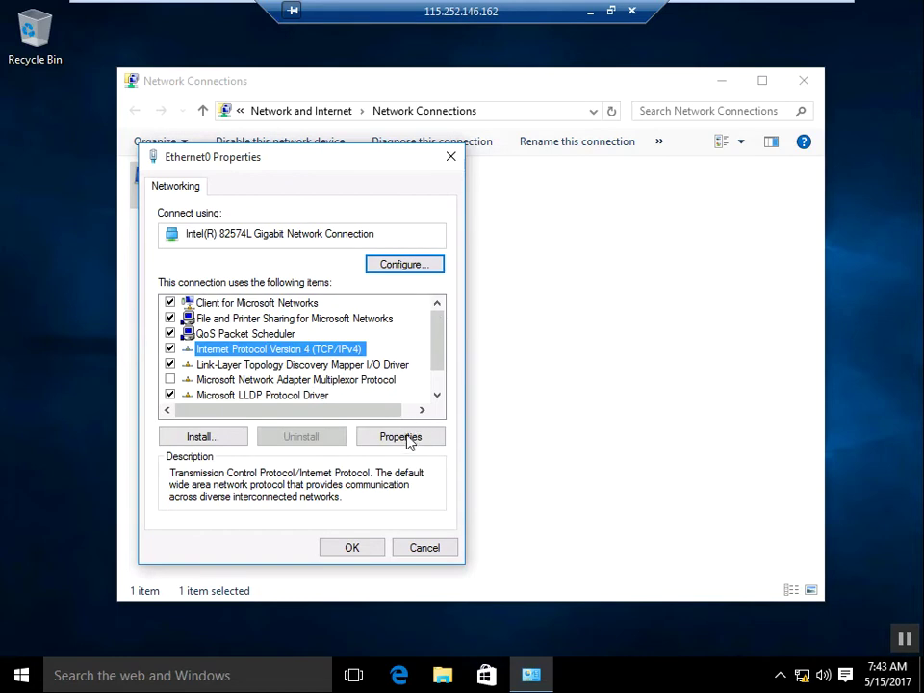
{"action": "left_click", "coordinate": [406, 438]}
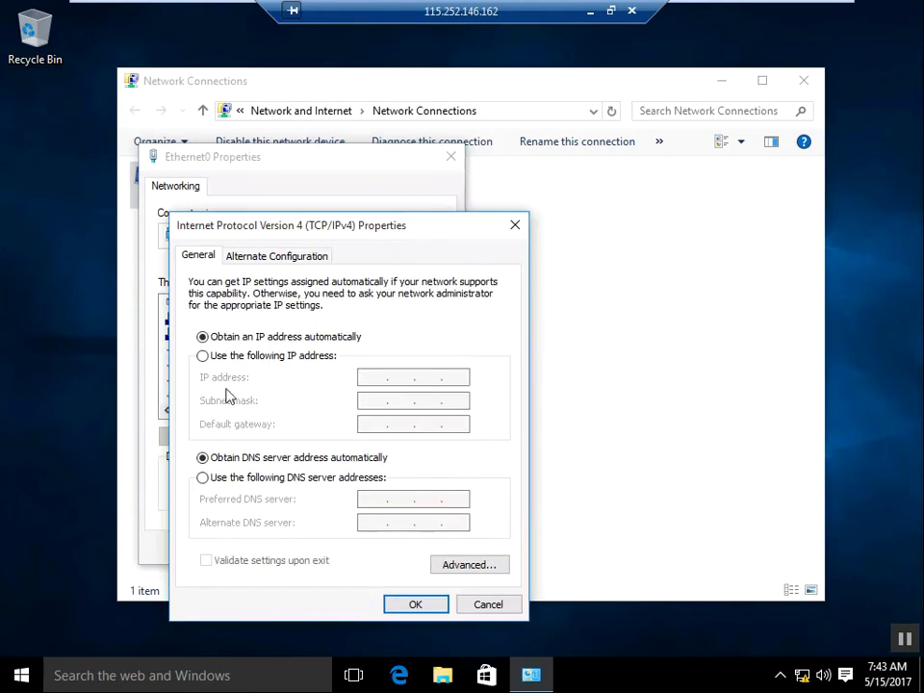
{"action": "left_click", "coordinate": [306, 356]}
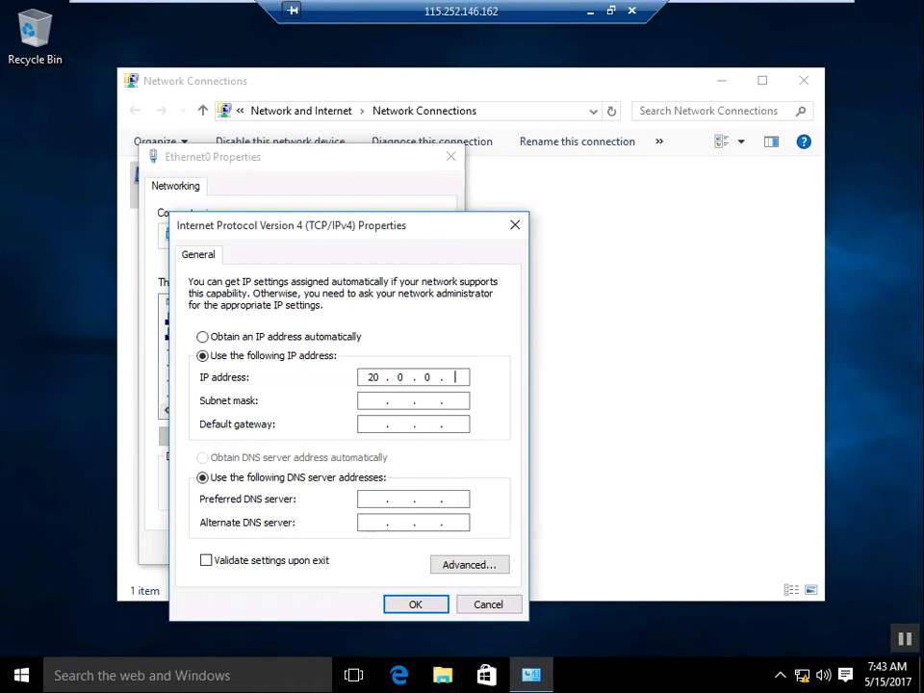
{"action": "key", "text": "Tab"}
{"action": "key", "text": "Tab"}
{"action": "key", "text": "Tab"}
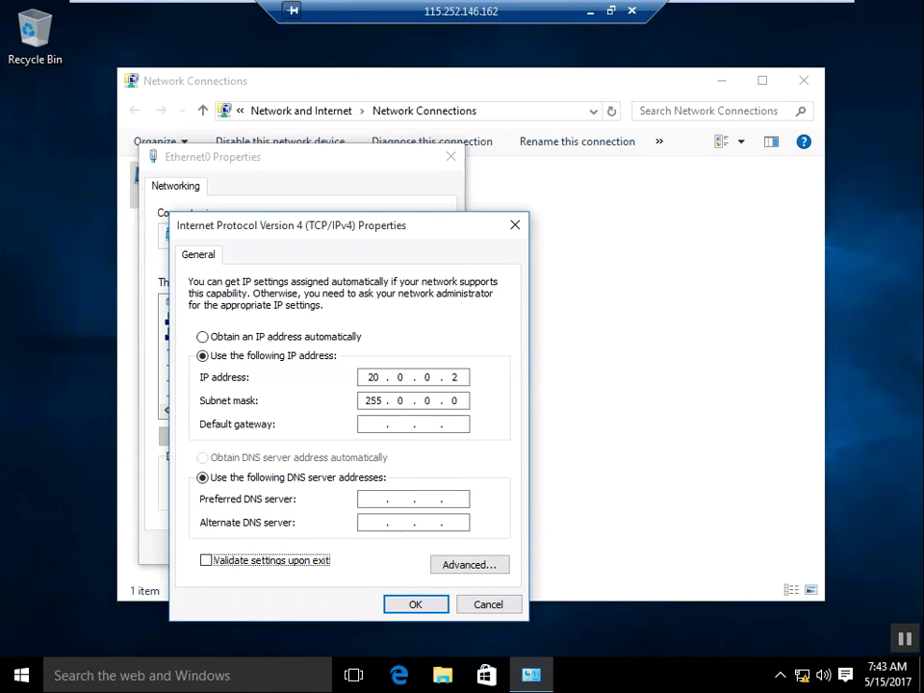
{"action": "key", "text": "Tab"}
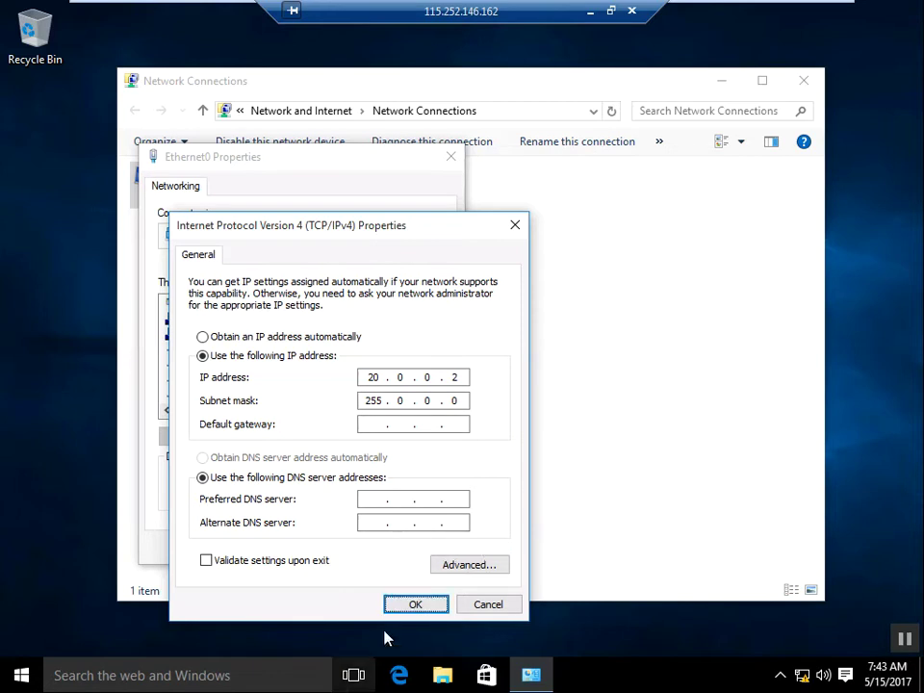
{"action": "left_click", "coordinate": [401, 611]}
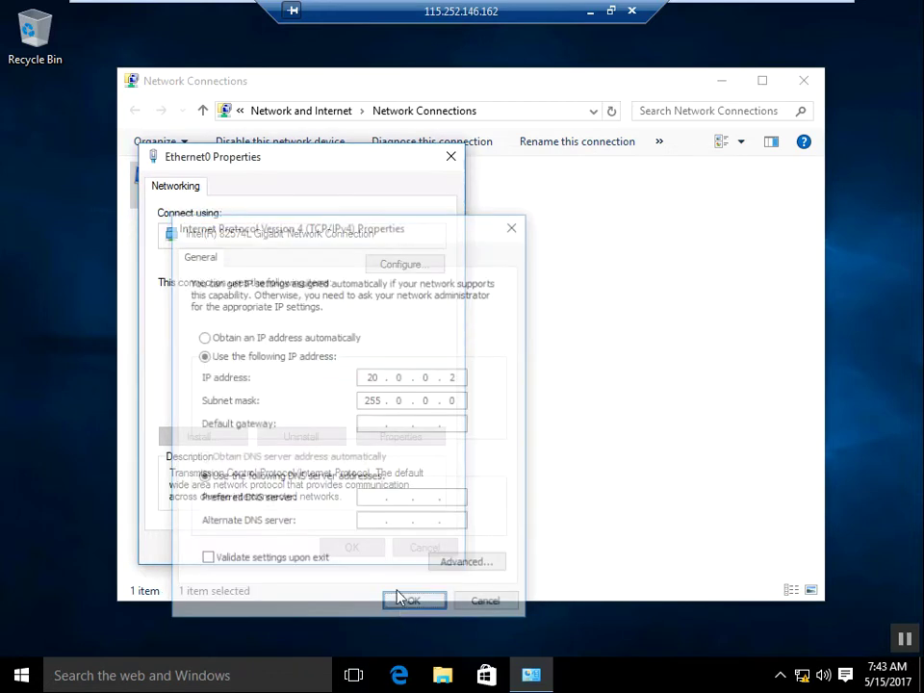
{"action": "left_click", "coordinate": [352, 550]}
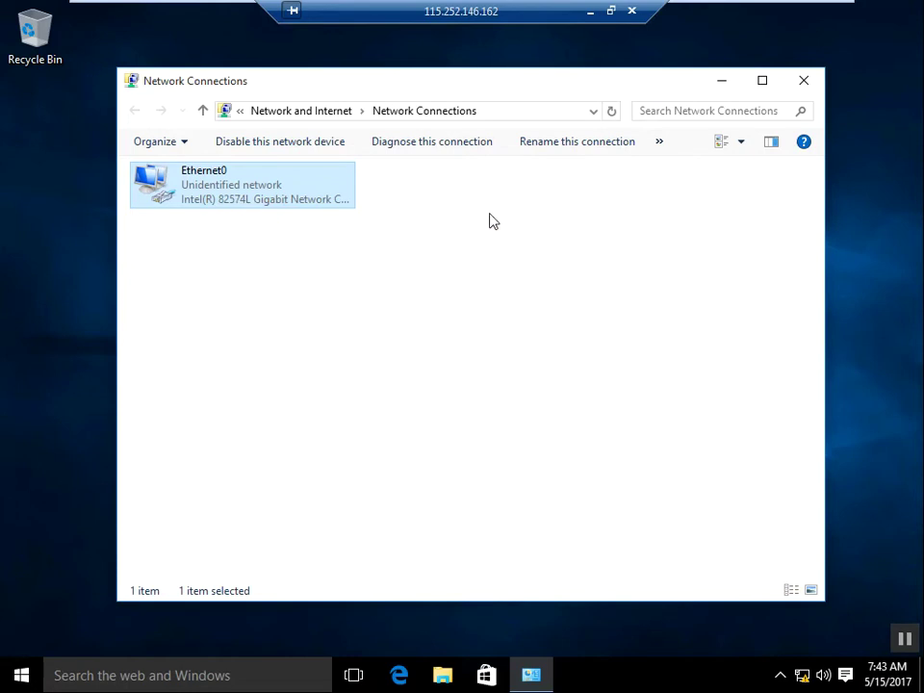
Step: Look through the Organize and overflow commands, deselect Ethernet0, and close Network Connections
{"action": "left_click", "coordinate": [185, 144]}
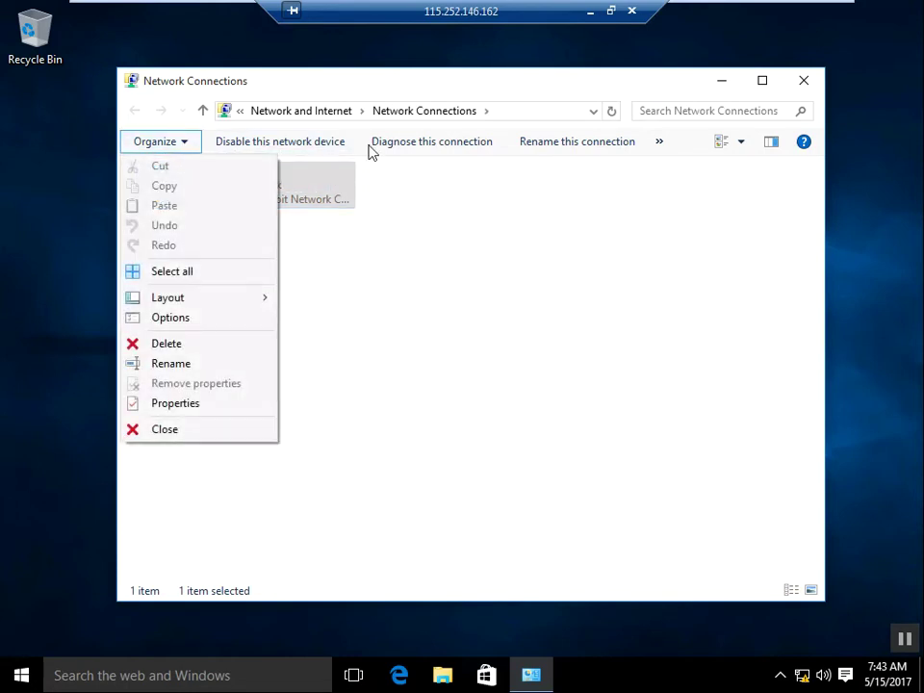
{"action": "left_click", "coordinate": [660, 142]}
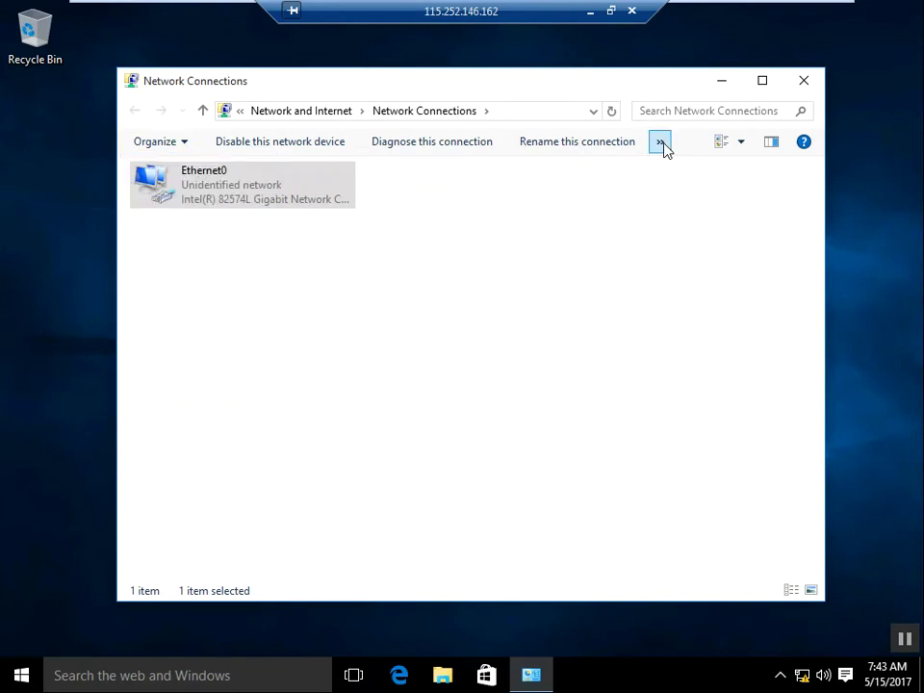
{"action": "left_click", "coordinate": [660, 145]}
{"action": "left_click", "coordinate": [661, 146]}
{"action": "left_click", "coordinate": [584, 324]}
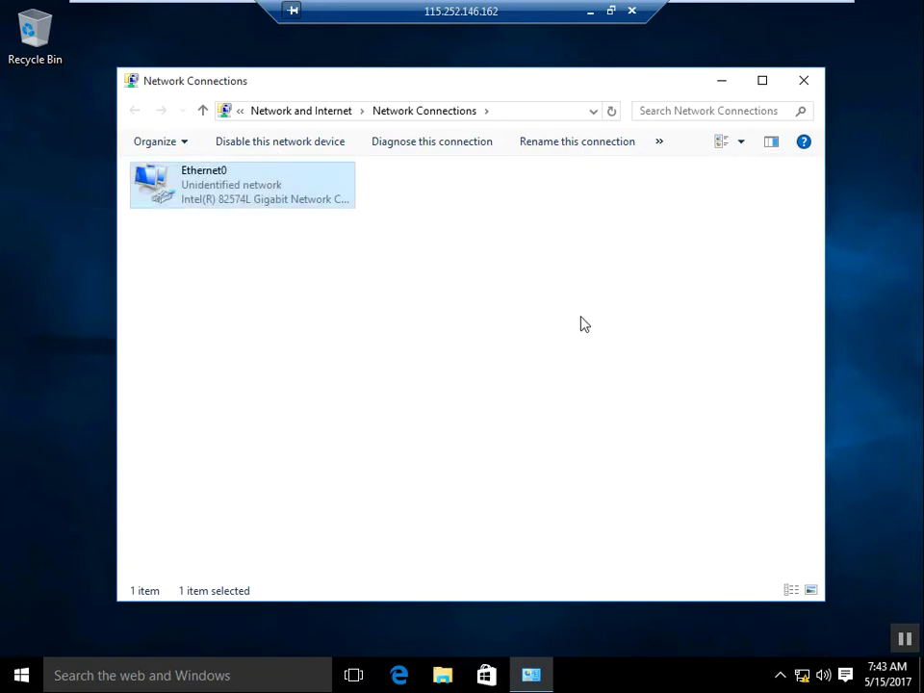
{"action": "left_click", "coordinate": [583, 323]}
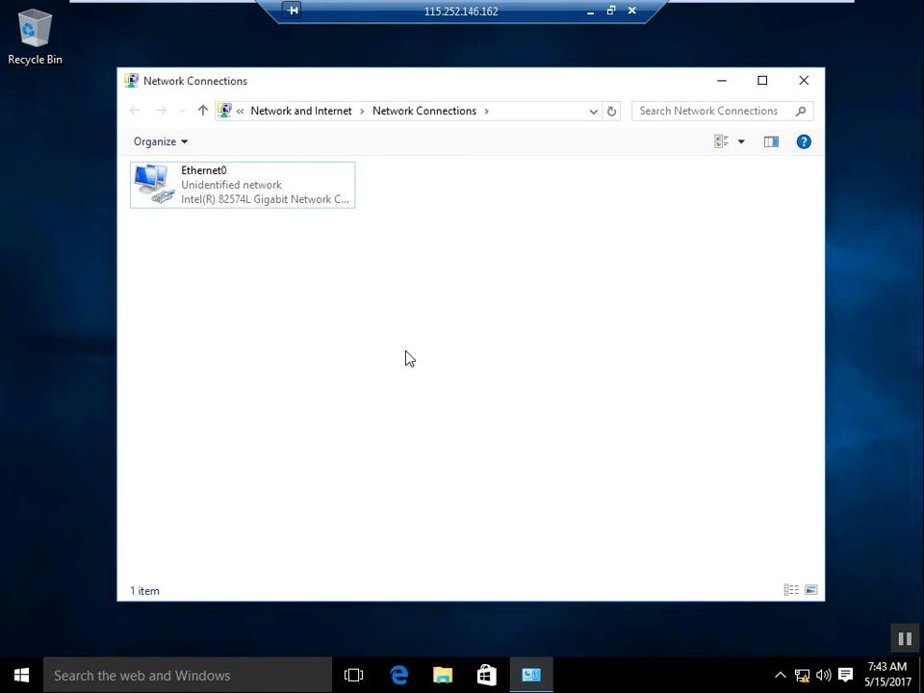
{"action": "left_click", "coordinate": [803, 80]}
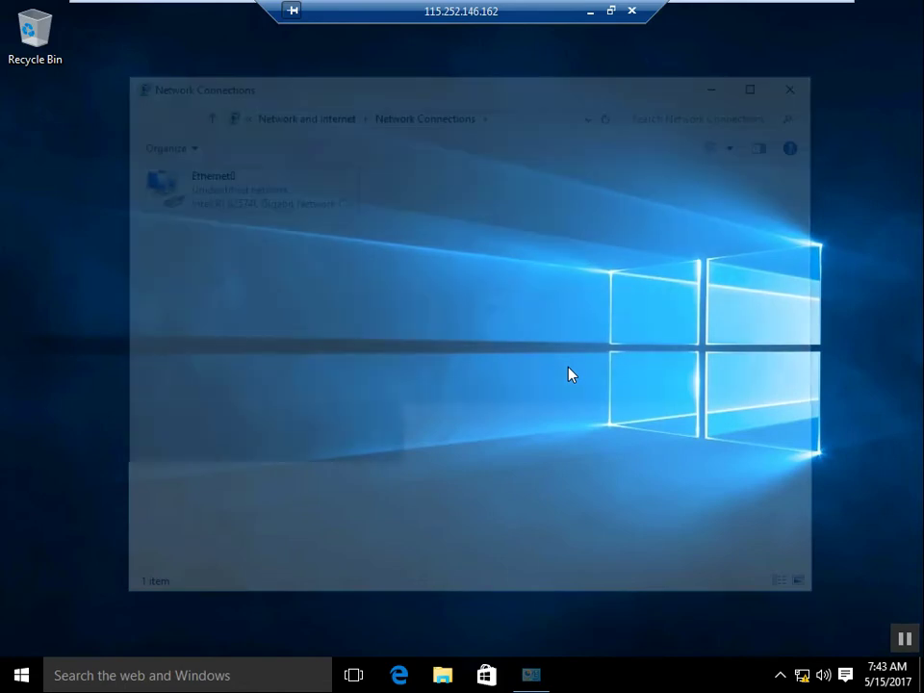
Step: Open Control Panel on client 2 by running 'control'
{"action": "key", "text": "super+r"}
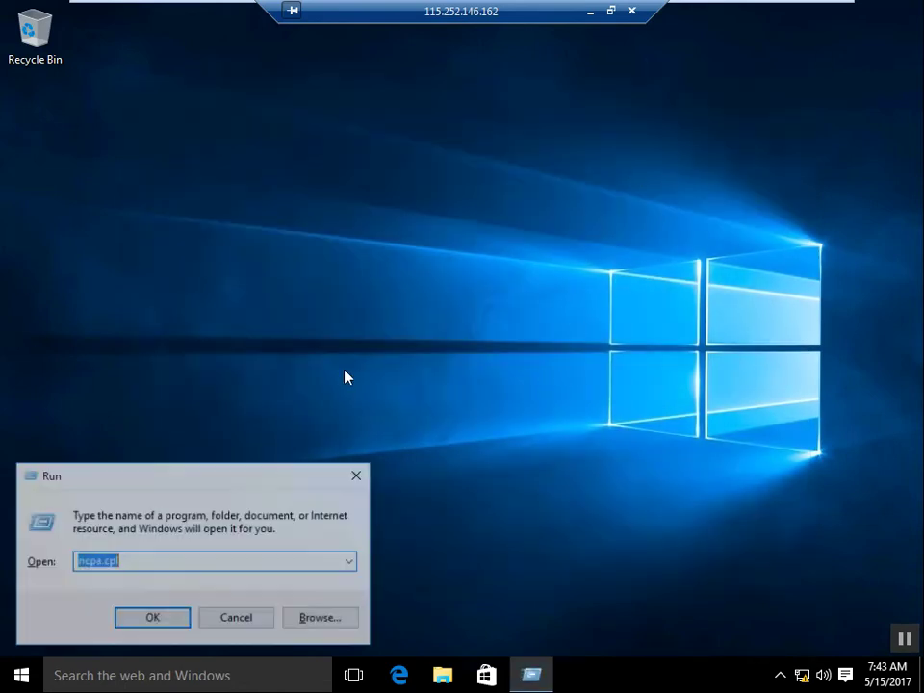
{"action": "type", "text": "contro"}
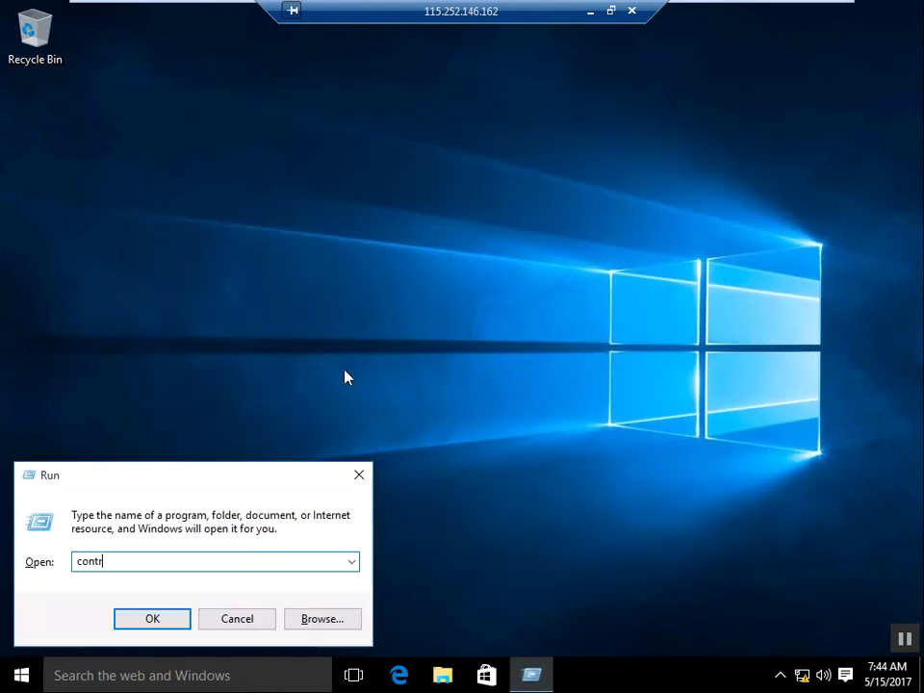
{"action": "type", "text": "l"}
{"action": "key", "text": "Return"}
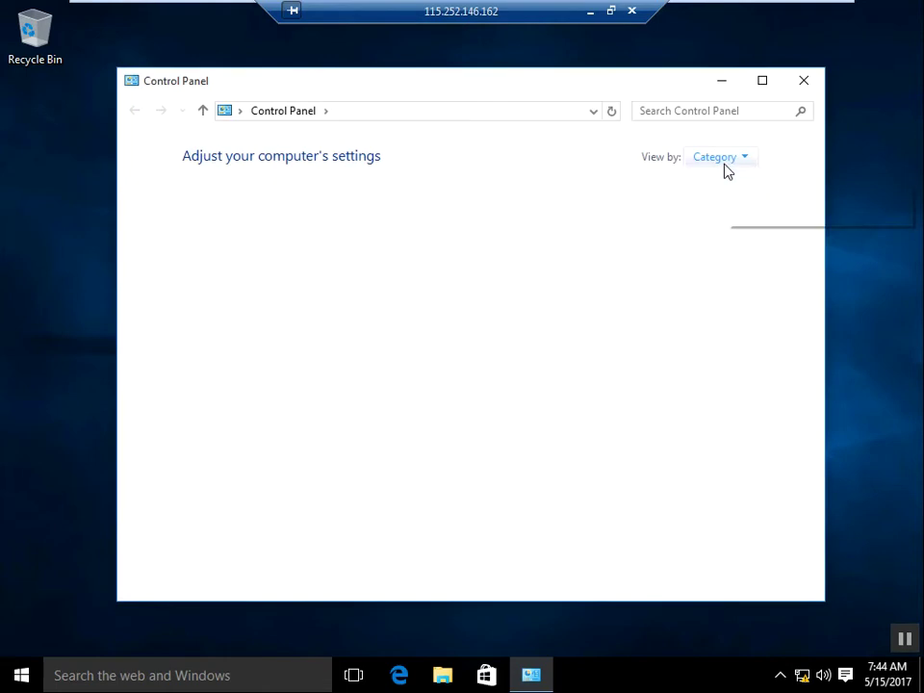
Step: Switch the Control Panel view to large icons, then to small icons
{"action": "left_click", "coordinate": [722, 162]}
{"action": "left_click", "coordinate": [719, 206]}
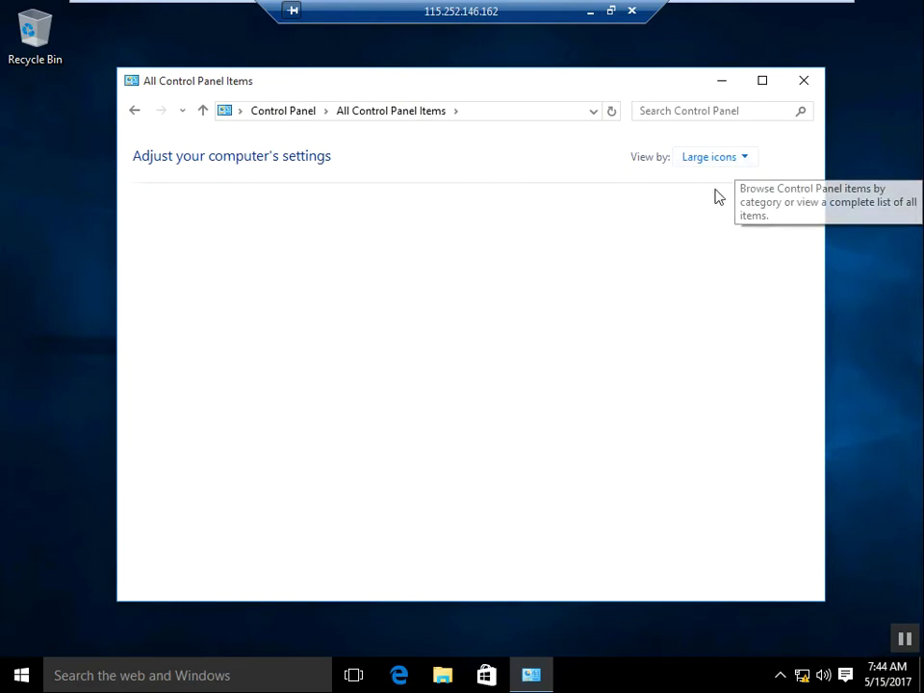
{"action": "left_click", "coordinate": [748, 160]}
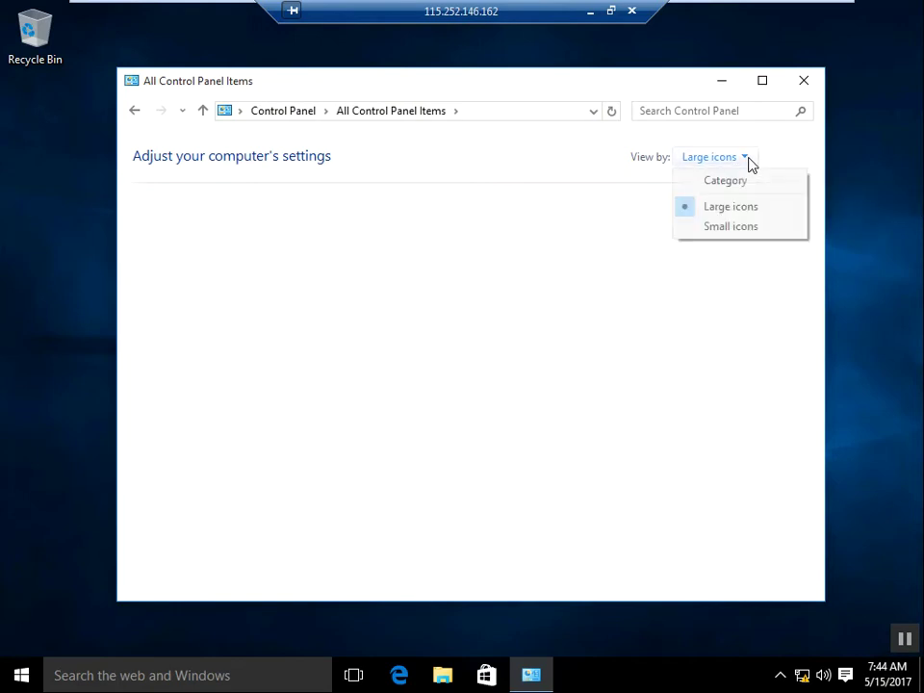
{"action": "left_click", "coordinate": [738, 231]}
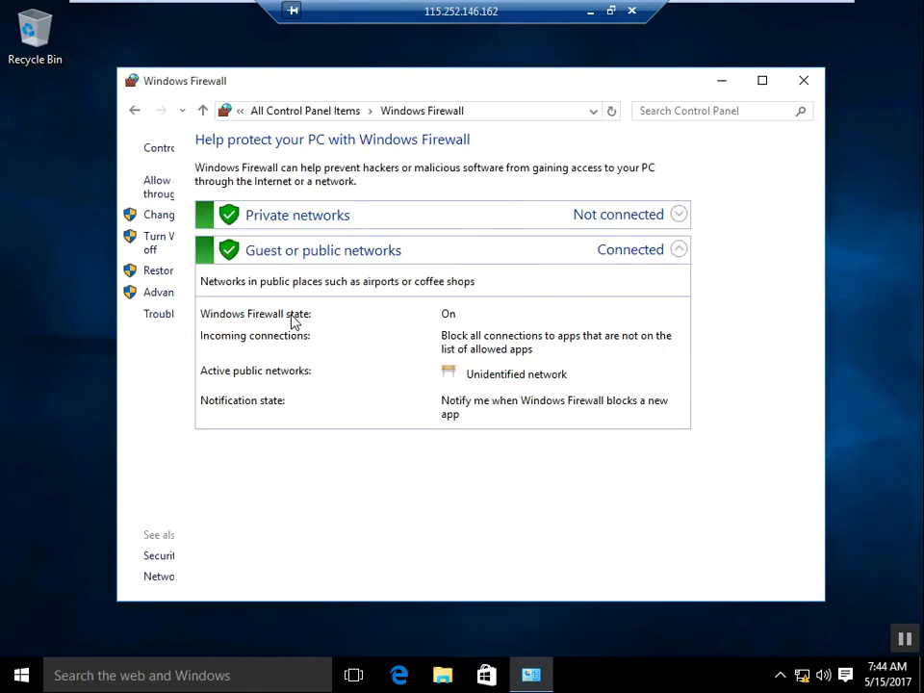
Step: Turn off client 2's firewall for private and public networks, apply, and close the window
{"action": "left_click", "coordinate": [178, 241]}
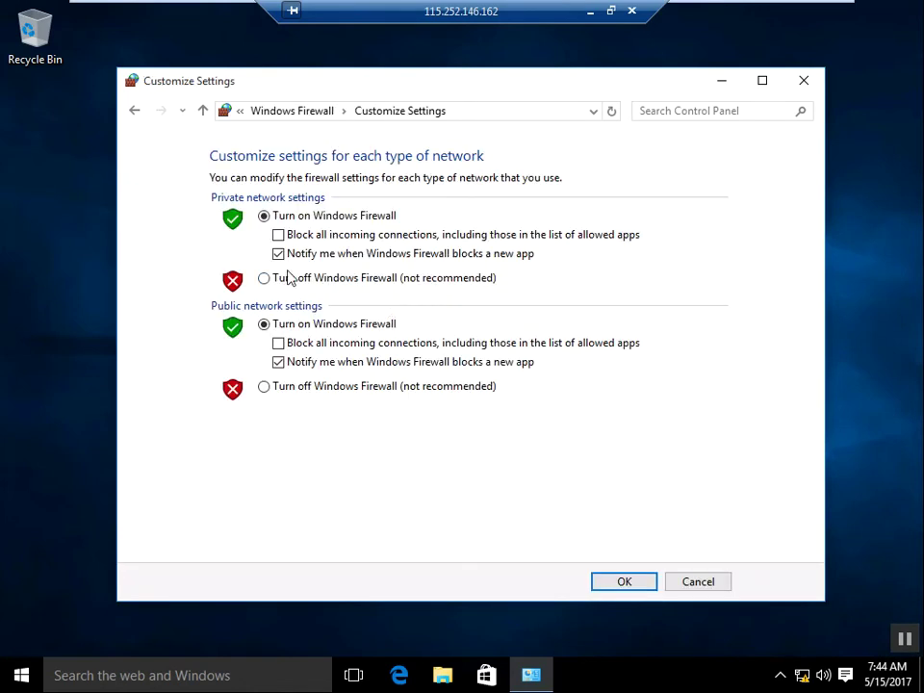
{"action": "left_click", "coordinate": [280, 278]}
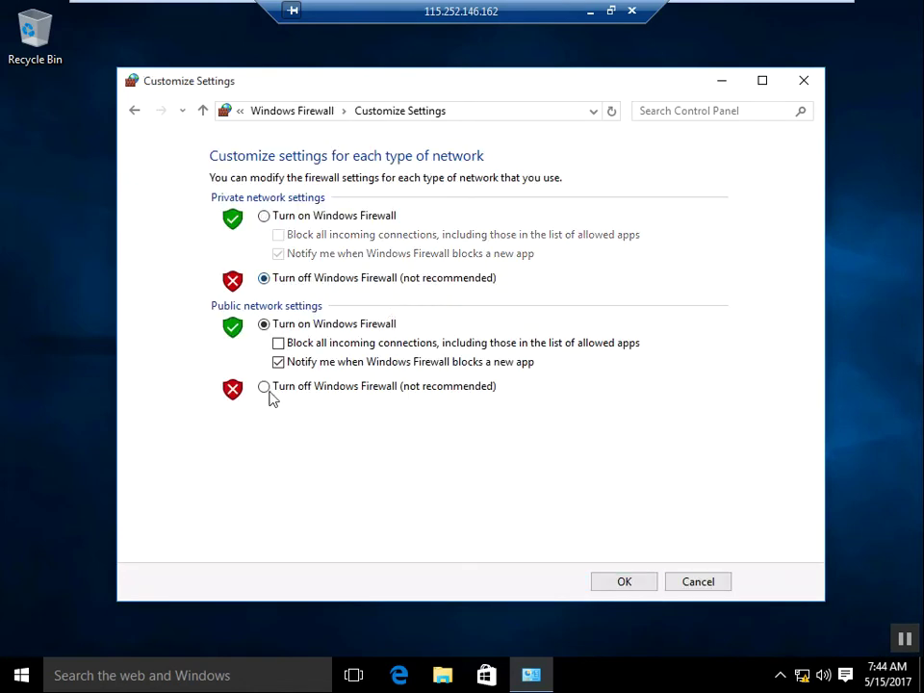
{"action": "left_click", "coordinate": [325, 393]}
{"action": "left_click", "coordinate": [621, 584]}
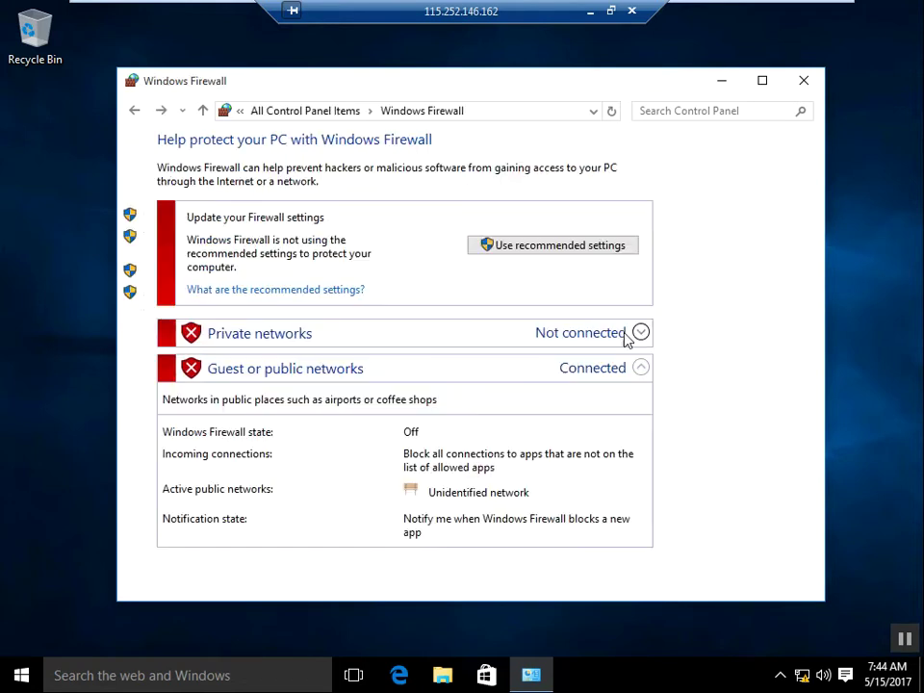
{"action": "left_click", "coordinate": [805, 83]}
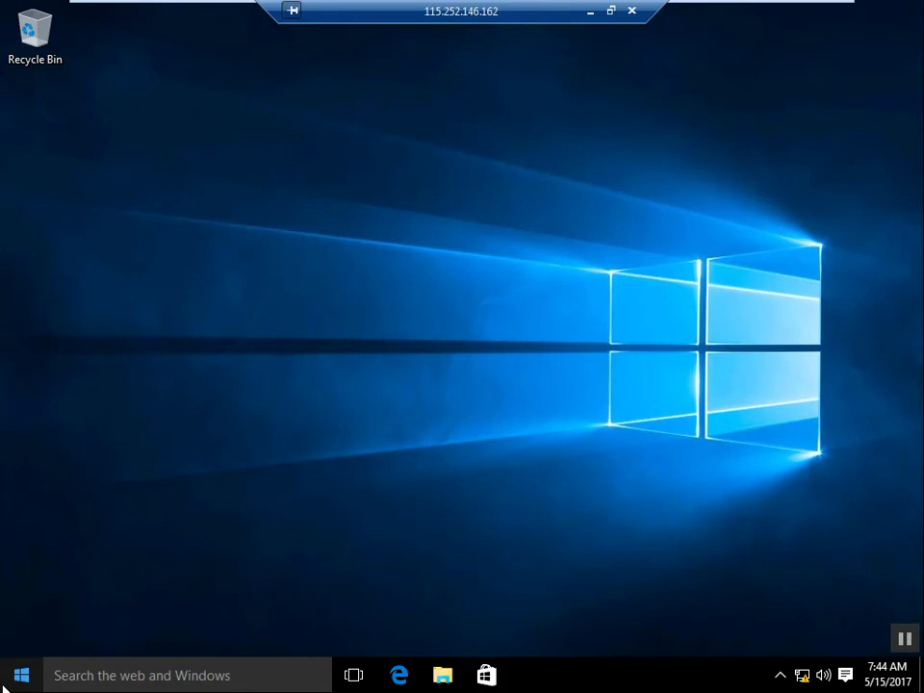
Step: Open Client 2's System page showing computer name DESKTOP-E3BQPO3 in WORKGROUP
{"action": "left_click", "coordinate": [3, 684]}
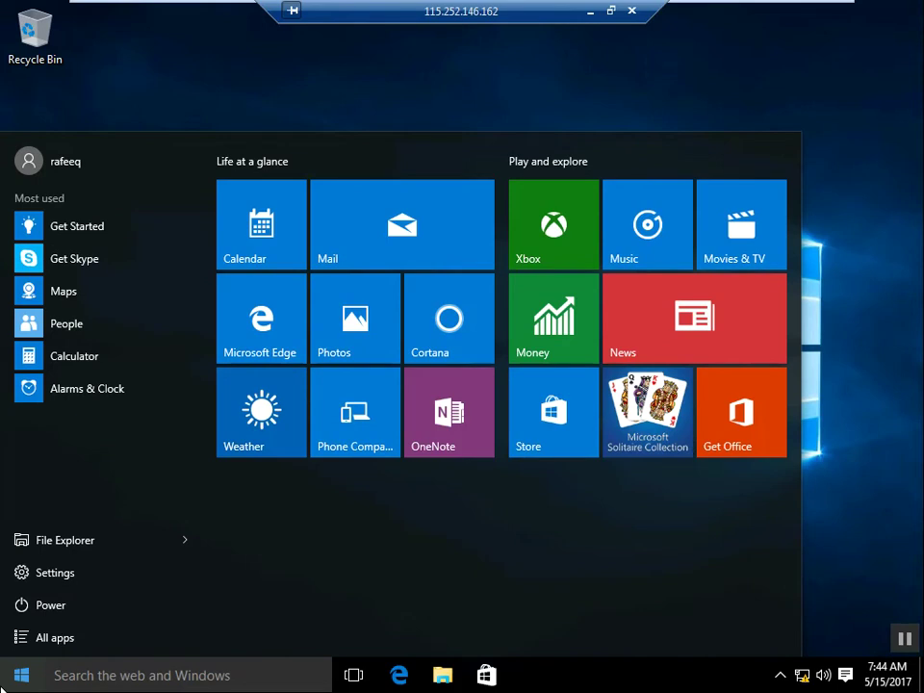
{"action": "key", "text": "super+x"}
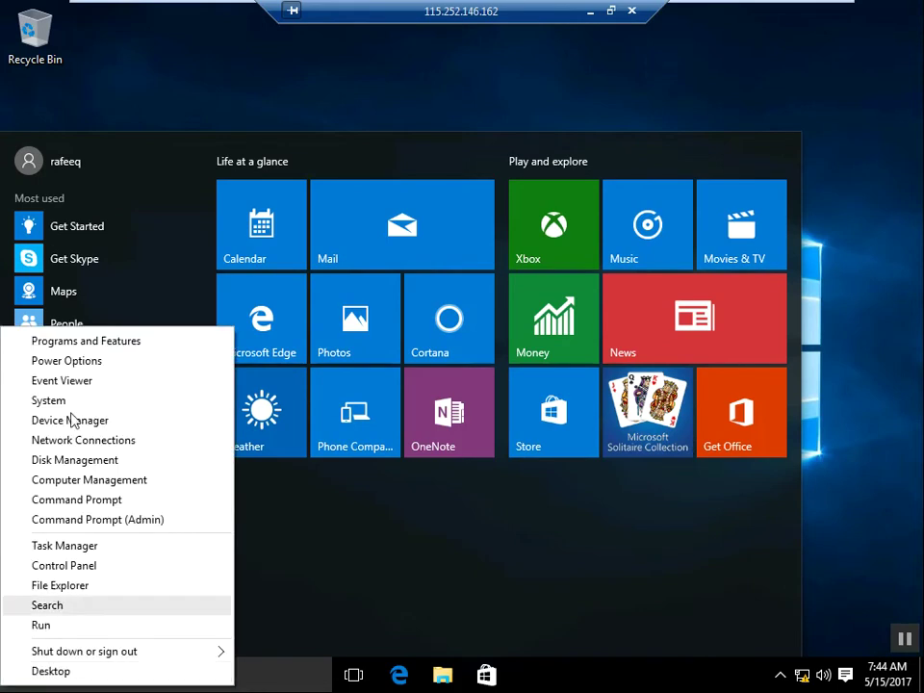
{"action": "left_click", "coordinate": [63, 408]}
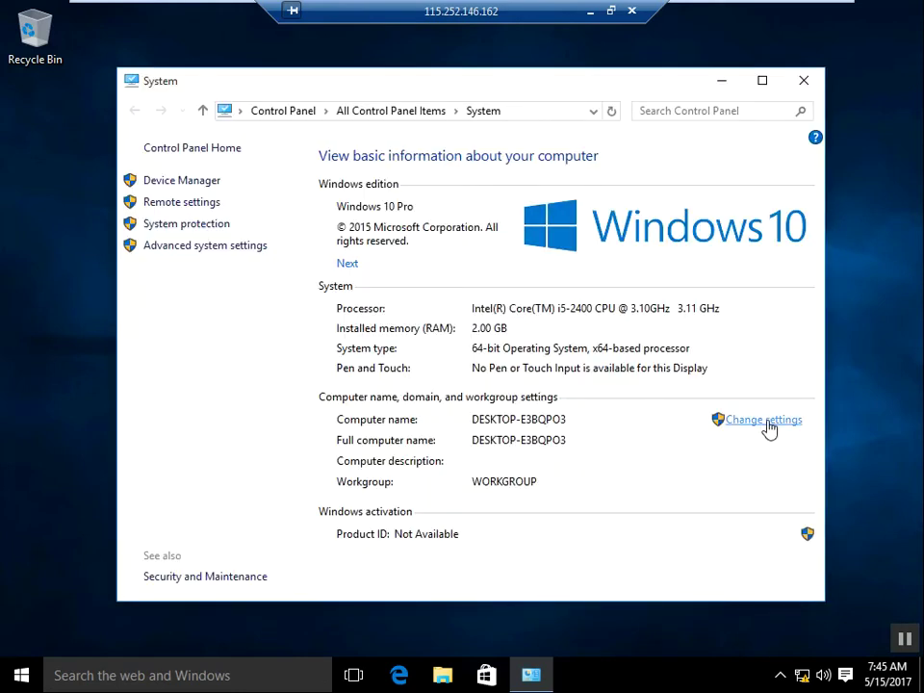
Step: Rename Client 2's computer to client2, acknowledge the restart notice and close System Properties
{"action": "left_click", "coordinate": [769, 423]}
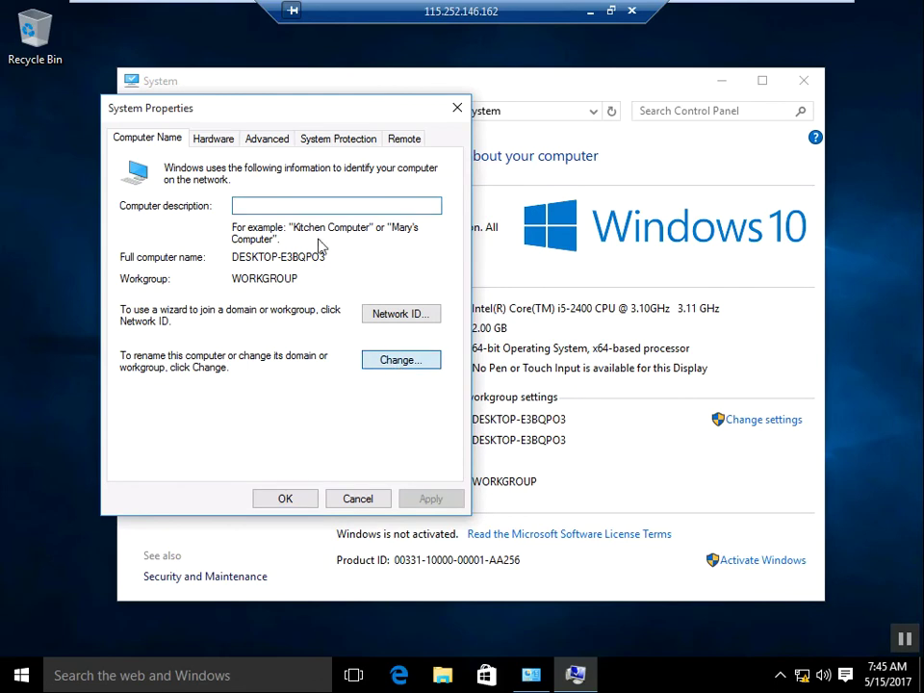
{"action": "left_click", "coordinate": [398, 359]}
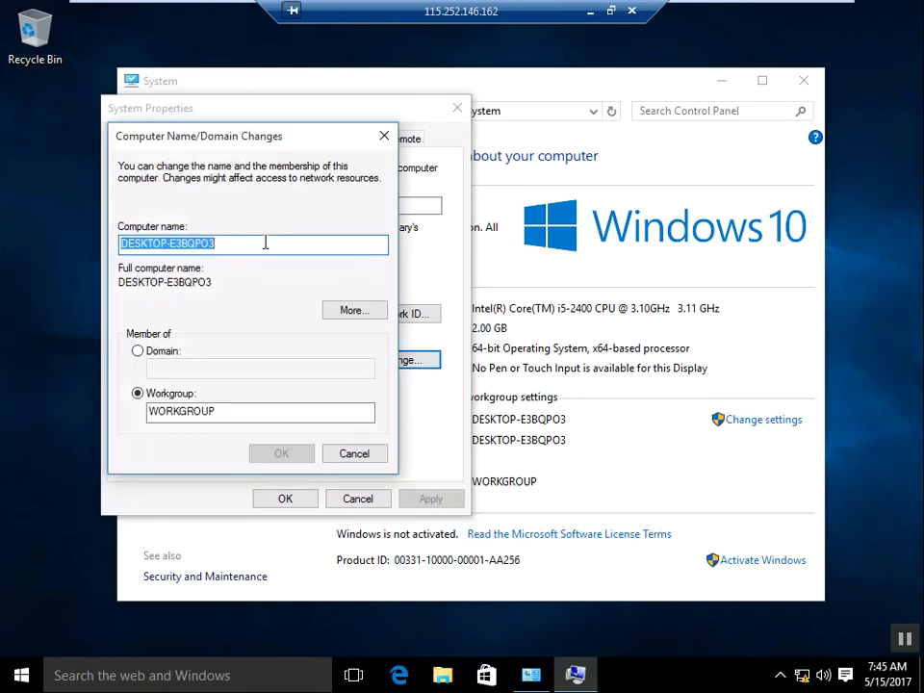
{"action": "type", "text": "clie"}
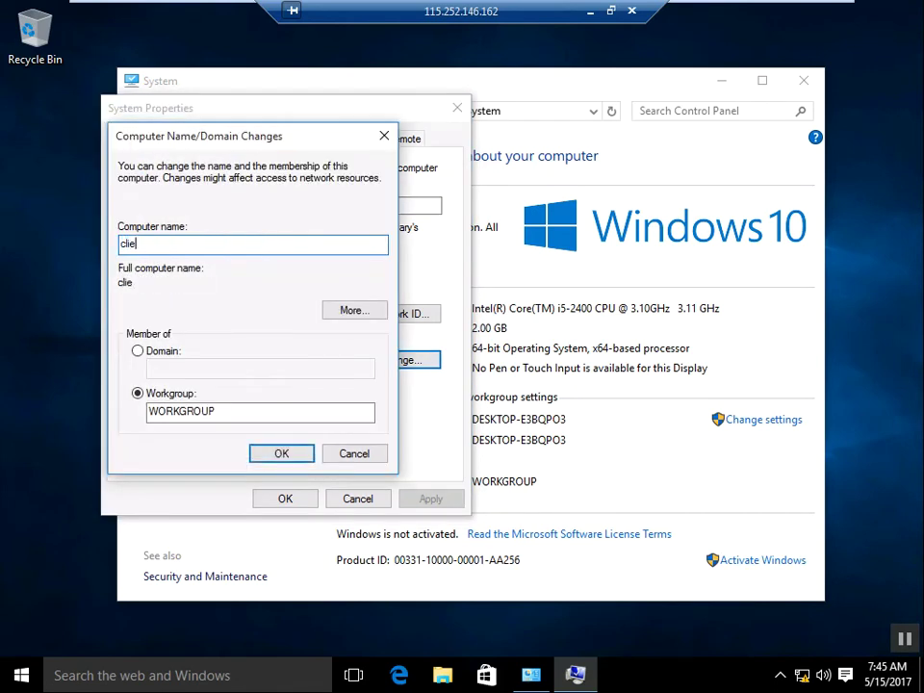
{"action": "type", "text": "nt2"}
{"action": "left_click", "coordinate": [282, 457]}
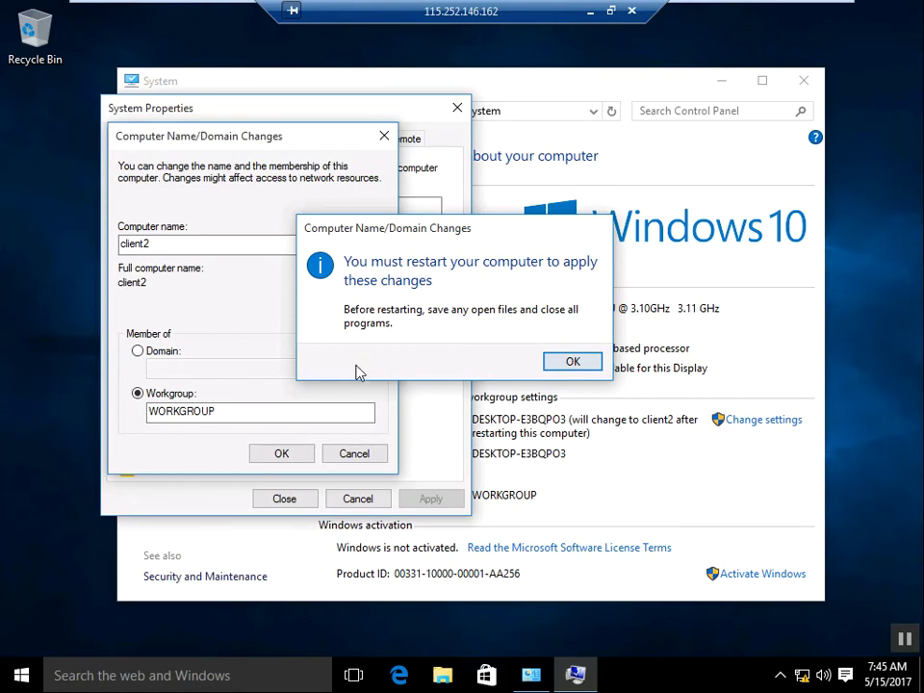
{"action": "left_click", "coordinate": [573, 361]}
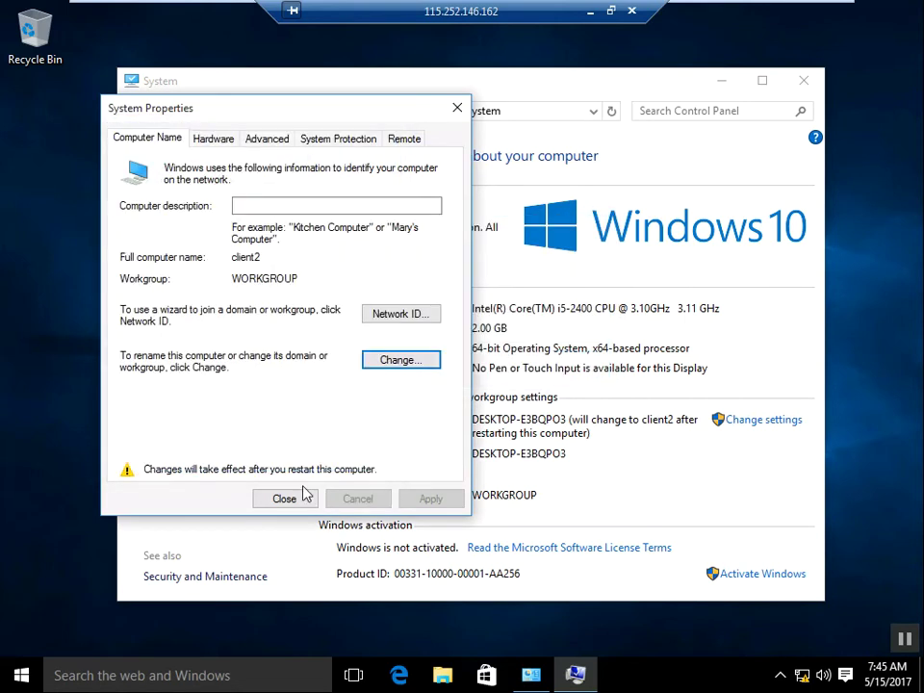
{"action": "left_click", "coordinate": [300, 500]}
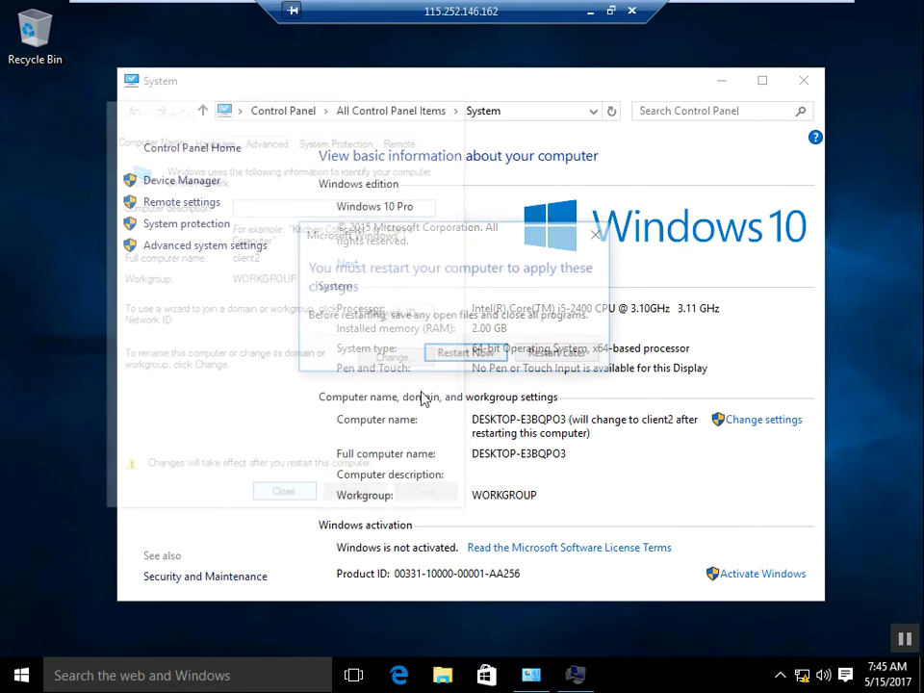
Step: Restart Client 2 now and exit VMware full-screen to return to the host's Notepad
{"action": "left_click", "coordinate": [462, 355]}
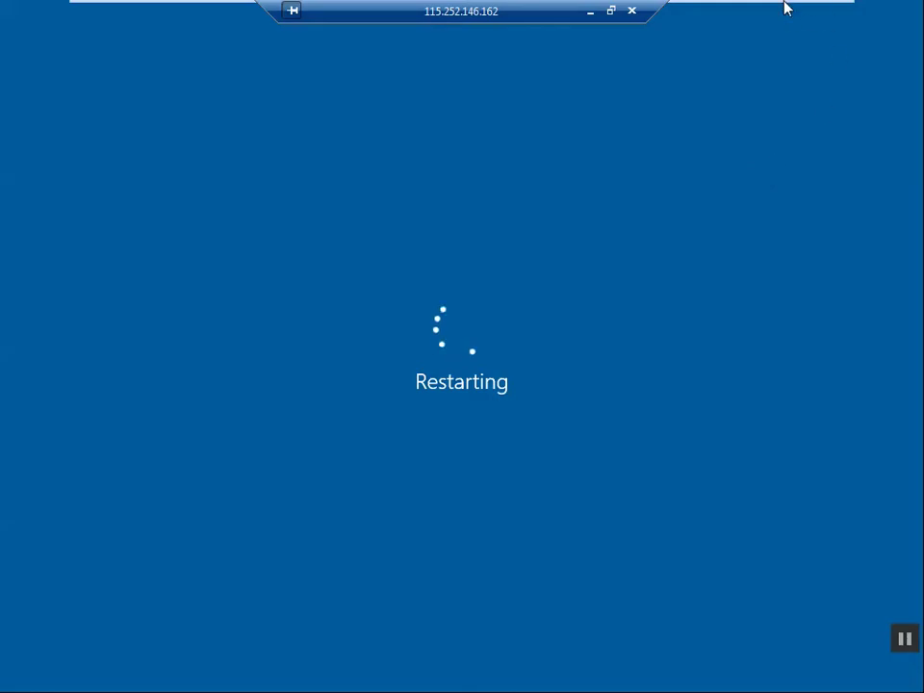
{"action": "mouse_move", "coordinate": [805, 9]}
{"action": "key", "text": "ctrl+alt+Return"}
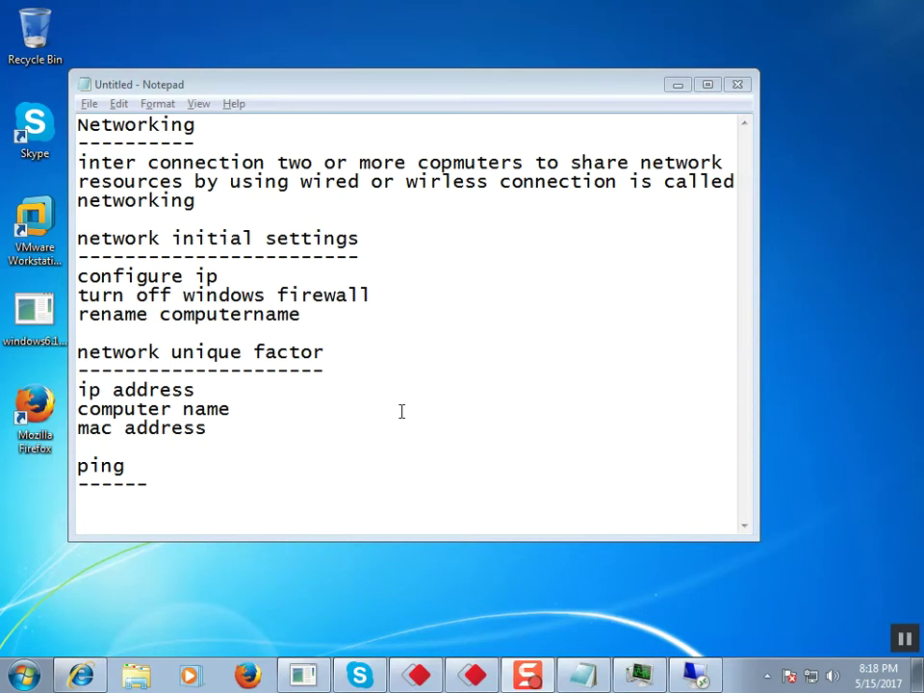
Step: Under the shortened 'ping' underline, write 'this command used for check the communication between two computers'
{"action": "left_click", "coordinate": [170, 486]}
{"action": "key", "text": "BackSpace"}
{"action": "key", "text": "BackSpace"}
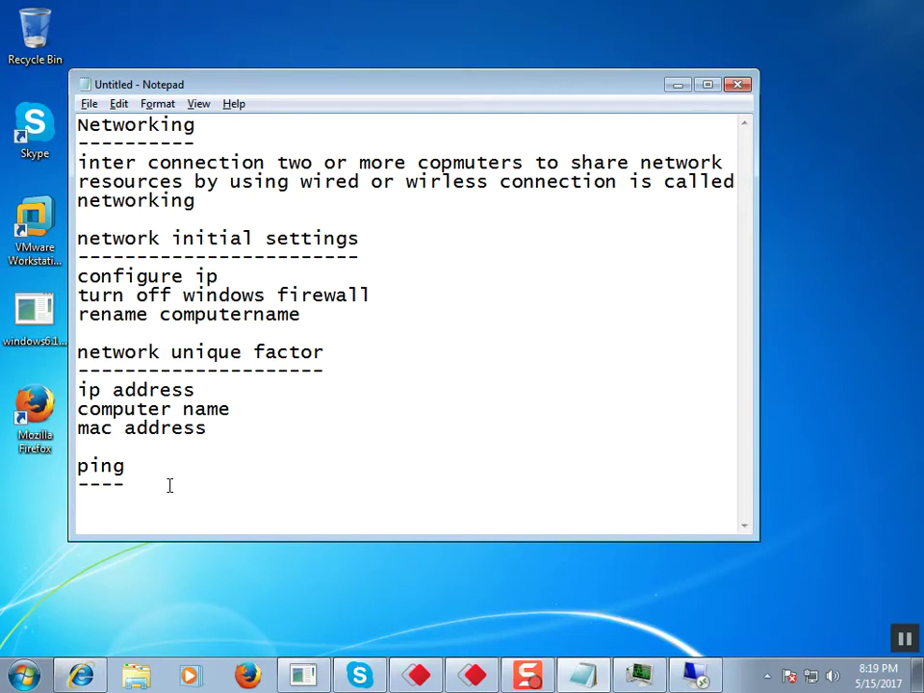
{"action": "key", "text": "Return"}
{"action": "type", "text": "this command user"}
{"action": "key", "text": "BackSpace"}
{"action": "type", "text": "d for"}
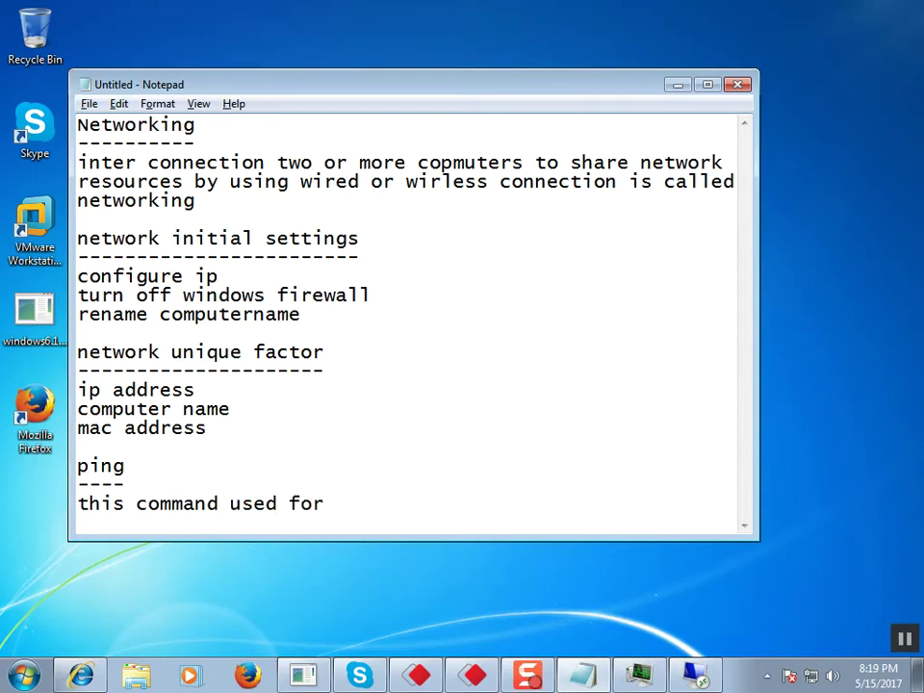
{"action": "type", "text": " check th"}
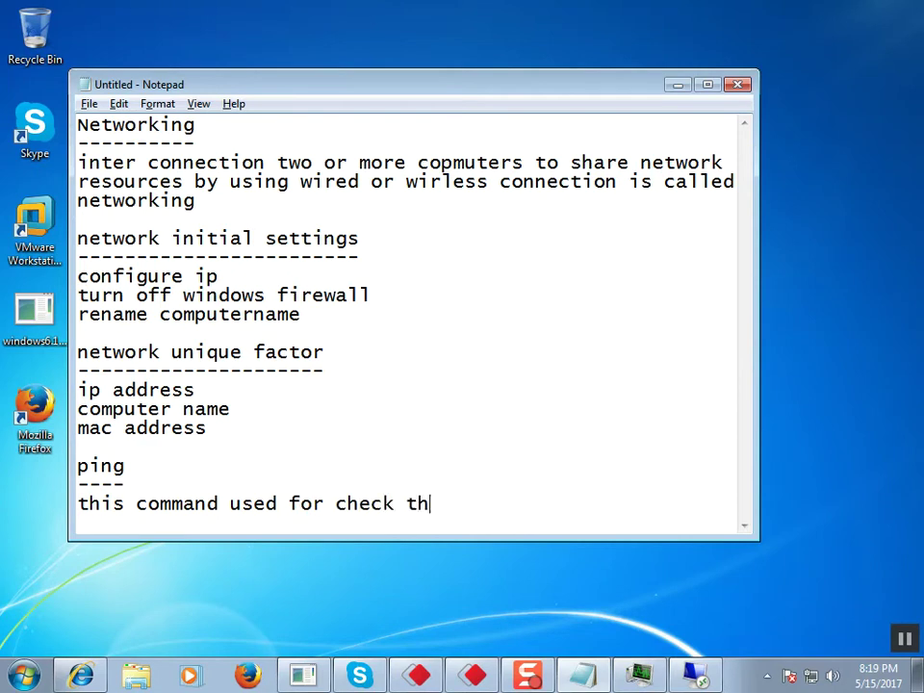
{"action": "type", "text": "e commm"}
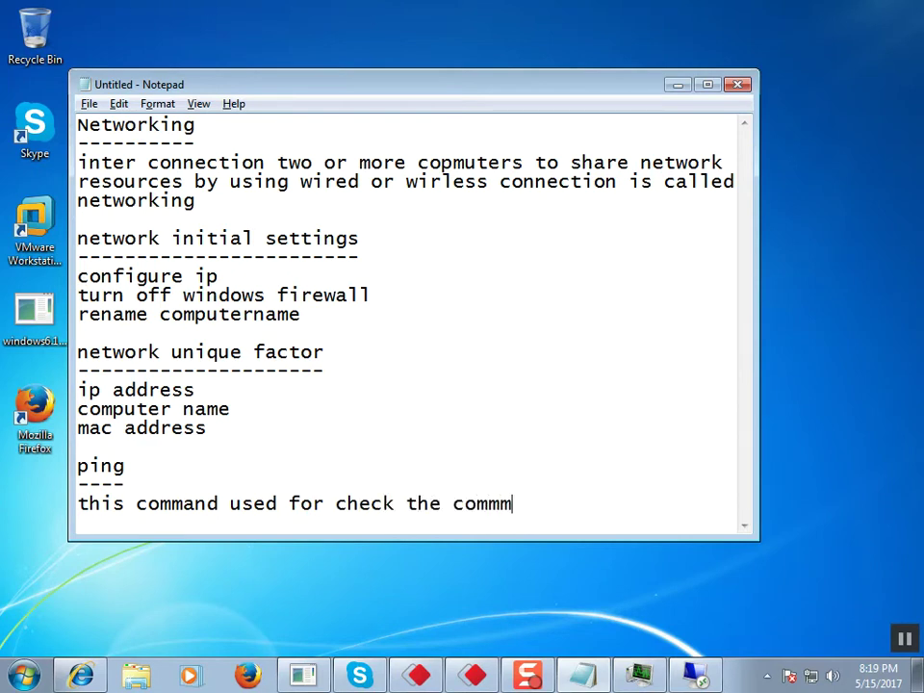
{"action": "key", "text": "BackSpace"}
{"action": "type", "text": "unication "}
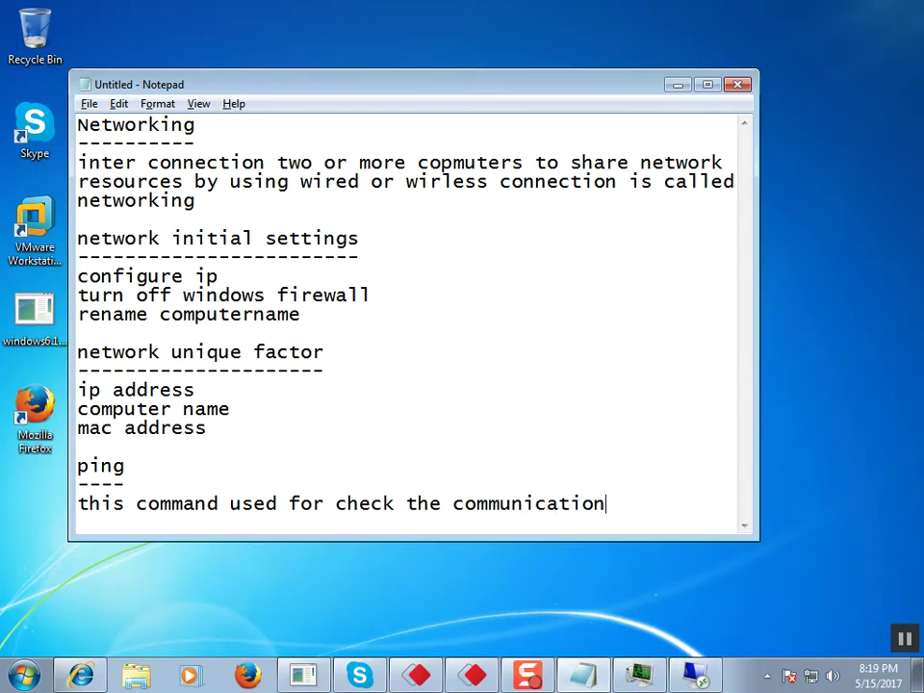
{"action": "type", "text": "between two "}
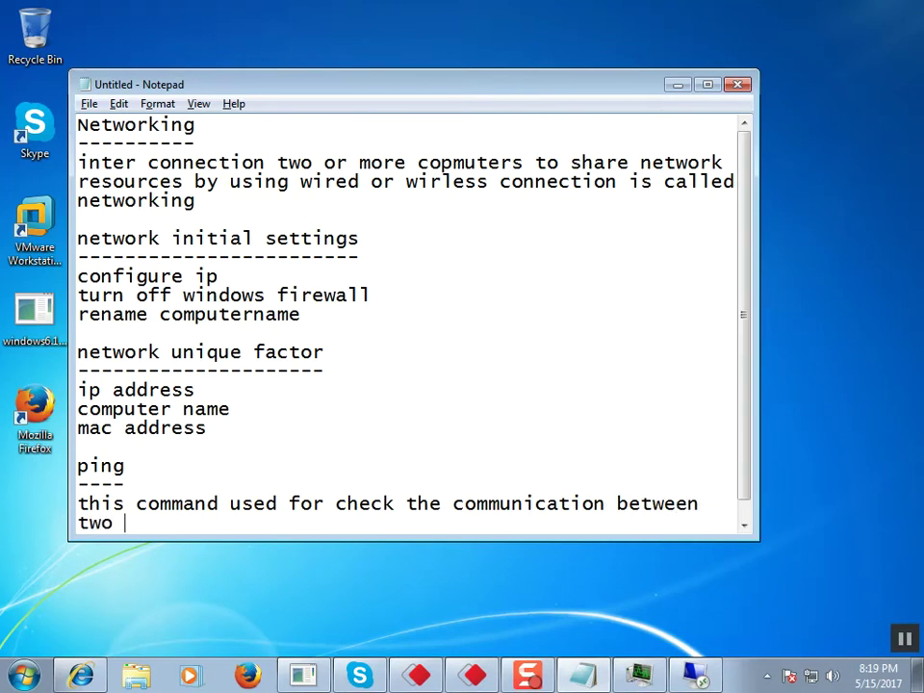
{"action": "type", "text": "computers"}
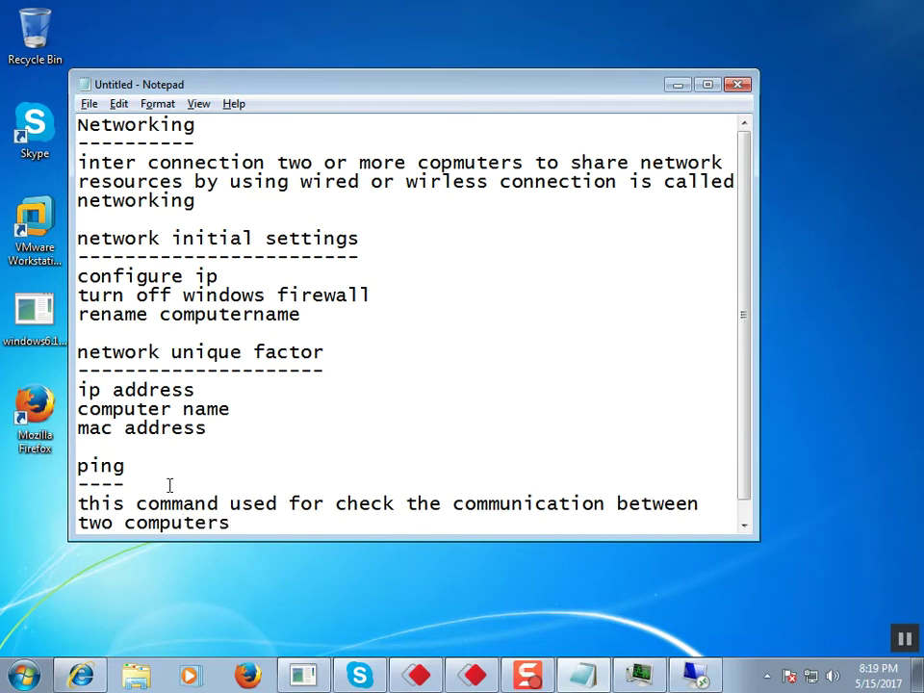
{"action": "key", "text": "Return"}
{"action": "key", "text": "Return"}
{"action": "key", "text": "Return"}
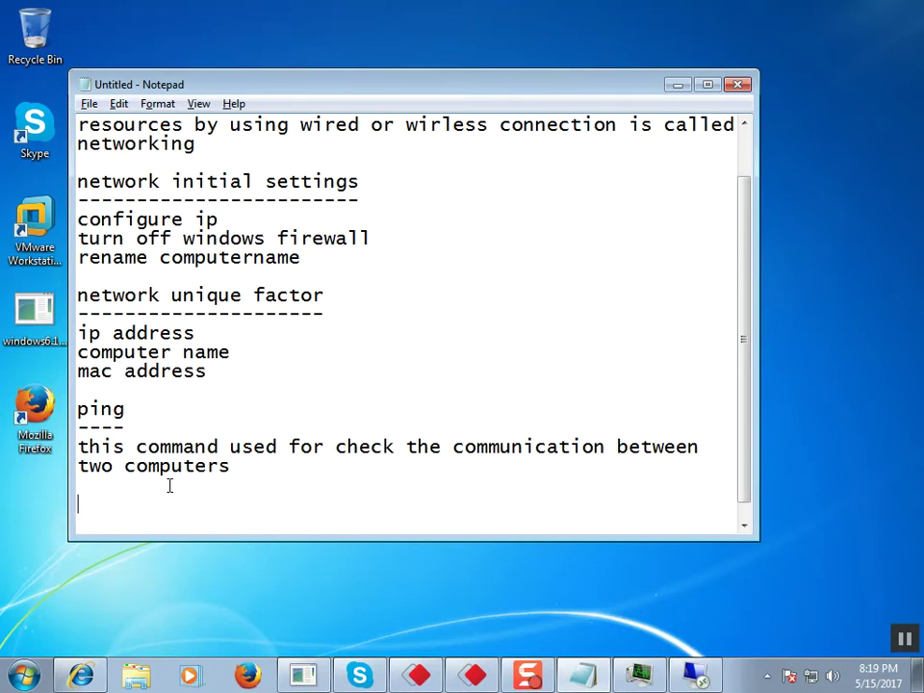
Step: Add 'ping have a four echo message(icmp)' with a dashed underline, then begin 'REQUEST TIME OUT' below
{"action": "type", "text": "ping have a four echo message"}
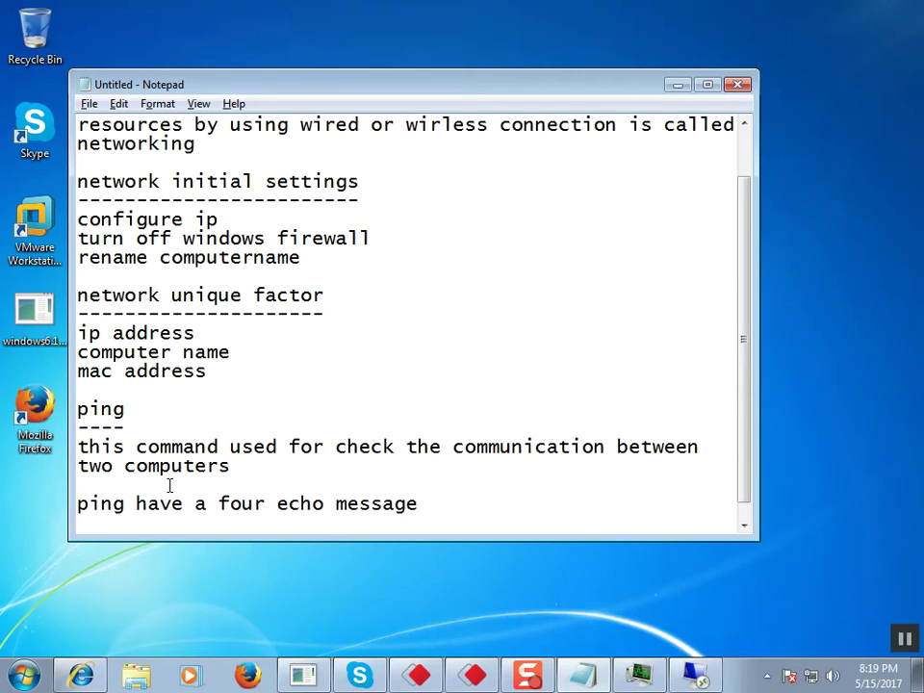
{"action": "key", "text": "Return"}
{"action": "type", "text": "-------------"}
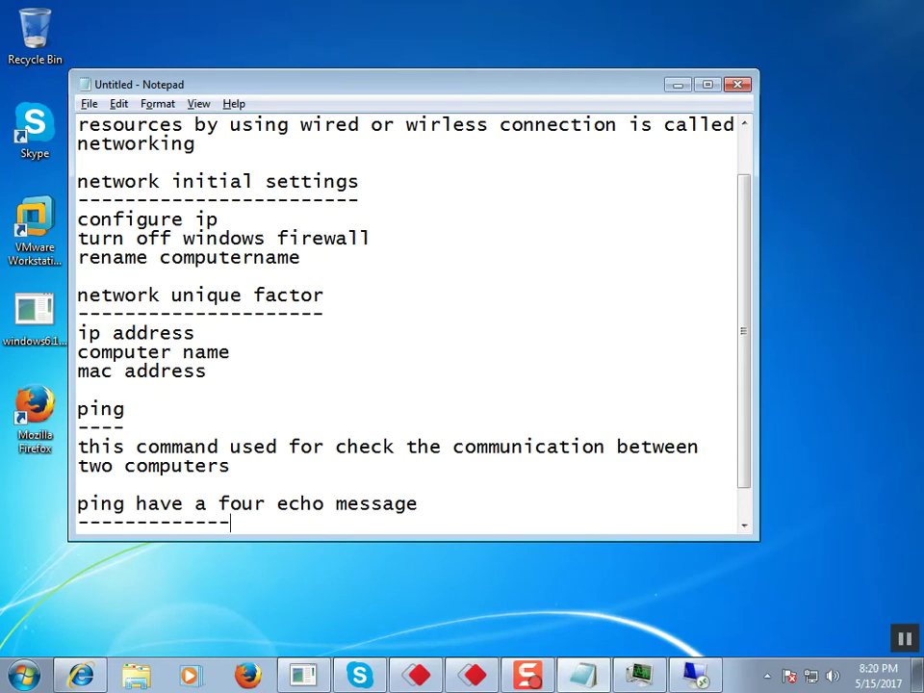
{"action": "type", "text": "----------------"}
{"action": "key", "text": "Up"}
{"action": "type", "text": "(iucmpo"}
{"action": "key", "text": "BackSpace"}
{"action": "key", "text": "BackSpace"}
{"action": "key", "text": "BackSpace"}
{"action": "key", "text": "BackSpace"}
{"action": "key", "text": "BackSpace"}
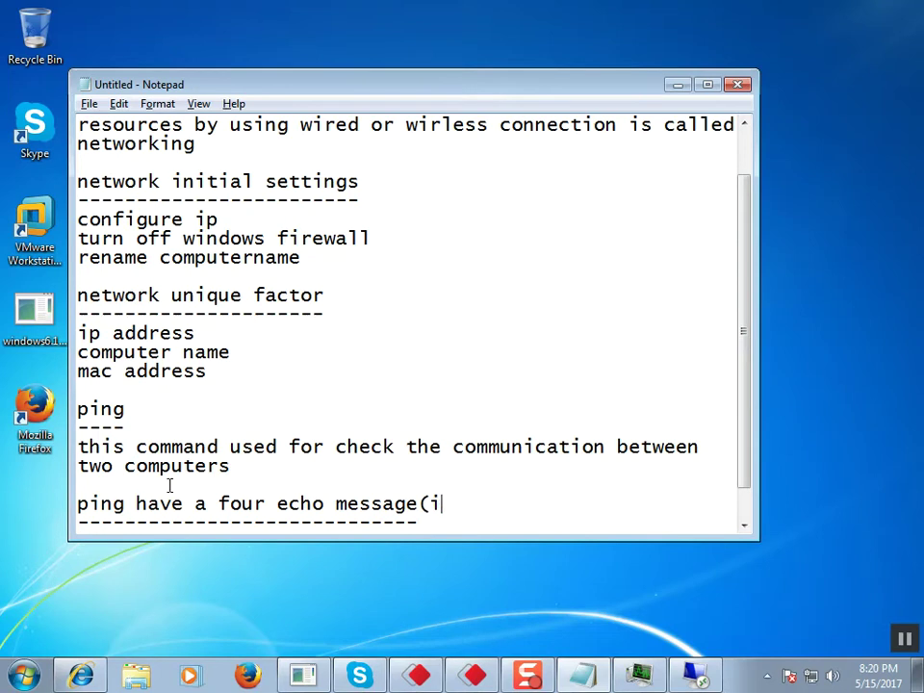
{"action": "type", "text": "cmpo"}
{"action": "key", "text": "BackSpace"}
{"action": "type", "text": ")"}
{"action": "type", "text": " ------"}
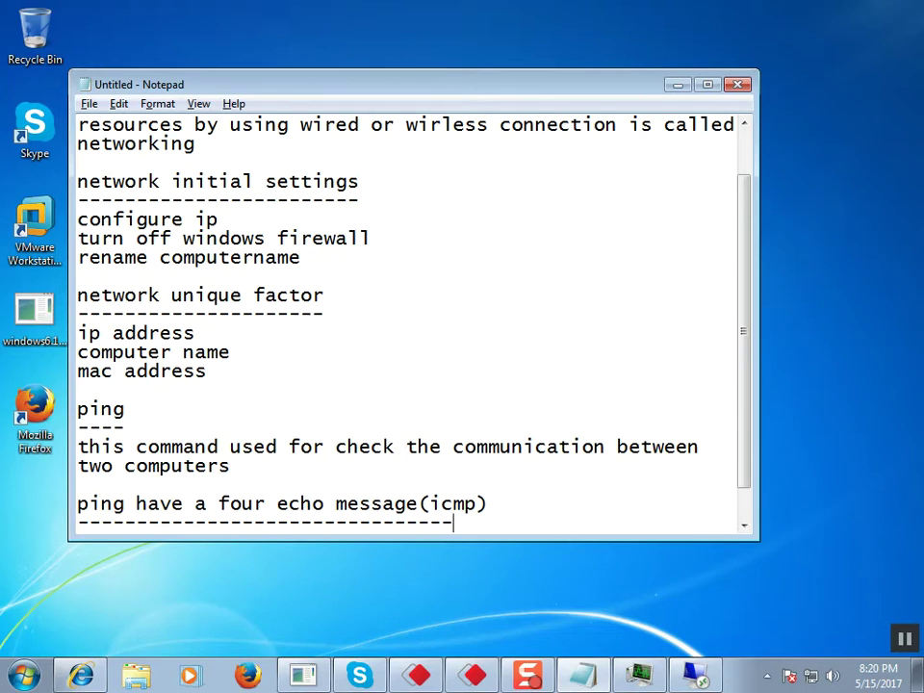
{"action": "key", "text": "Return"}
{"action": "key", "text": "Return"}
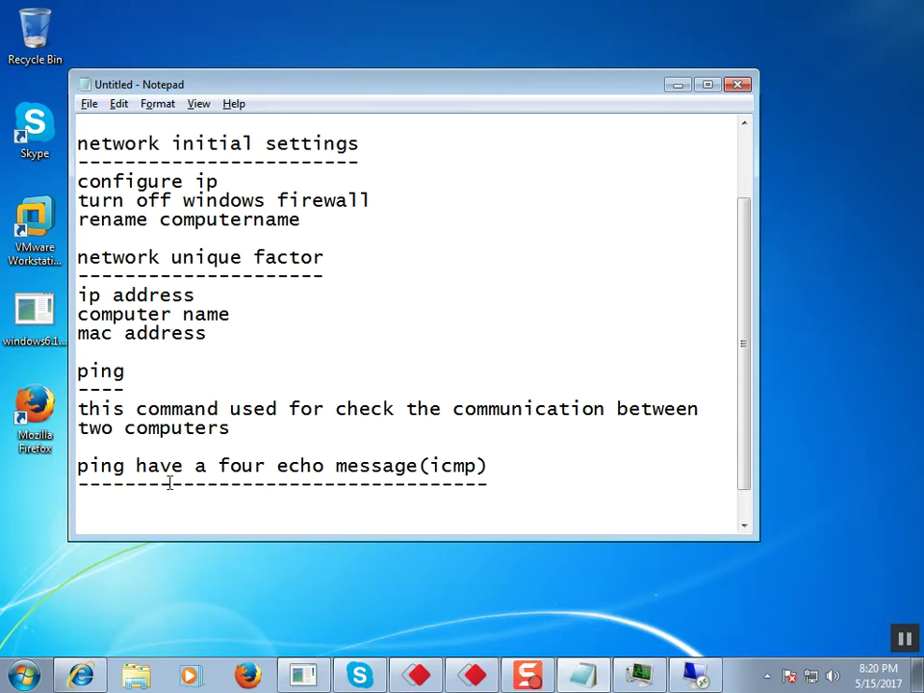
{"action": "type", "text": "REQUES"}
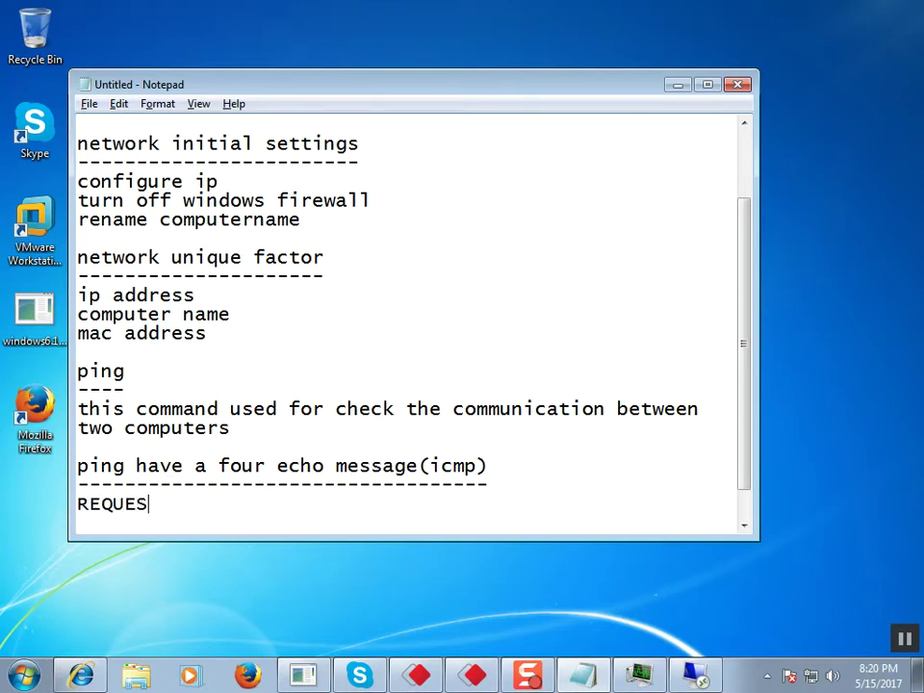
{"action": "type", "text": "T TIME OUT"}
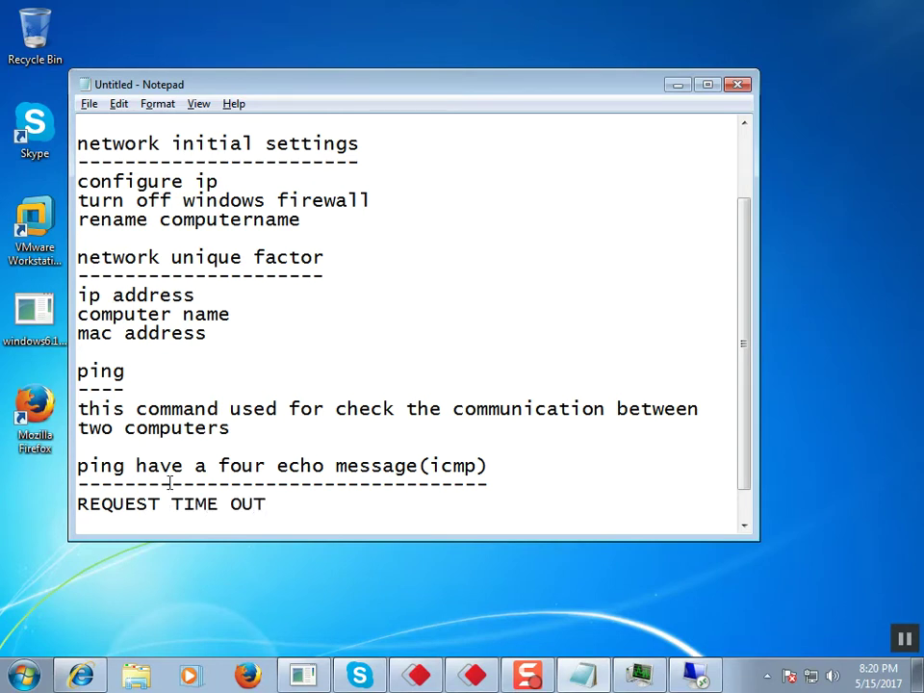
Step: Number the heading as '1.REQUEST TIME OUT' and give it a dashed underline
{"action": "key", "text": "Return"}
{"action": "type", "text": "---------"}
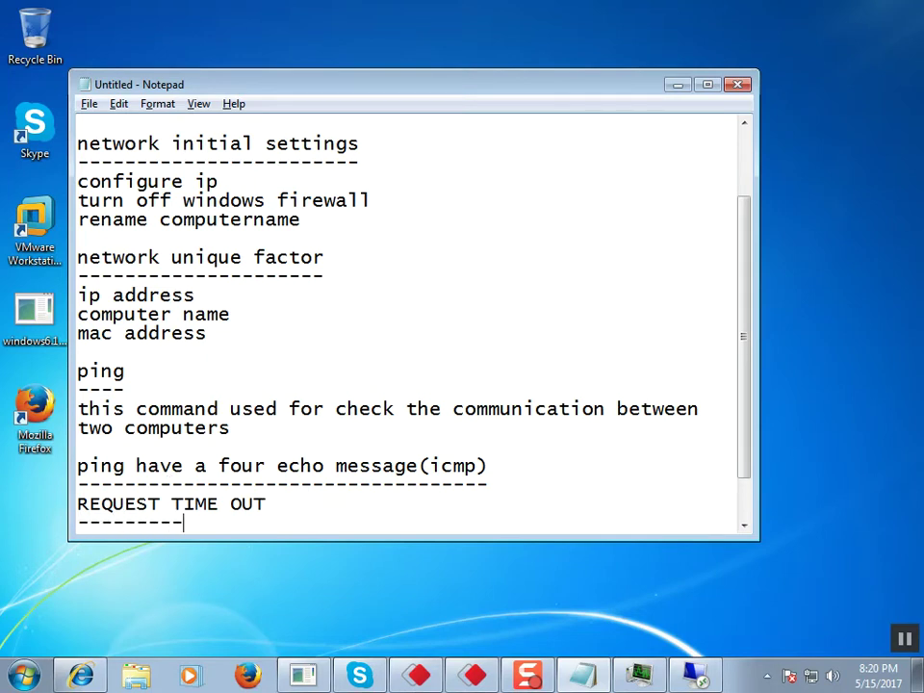
{"action": "key", "text": "Left"}
{"action": "key", "text": "Left"}
{"action": "key", "text": "Left"}
{"action": "key", "text": "Left"}
{"action": "key", "text": "Left"}
{"action": "type", "text": "1."}
{"action": "key", "text": "Right"}
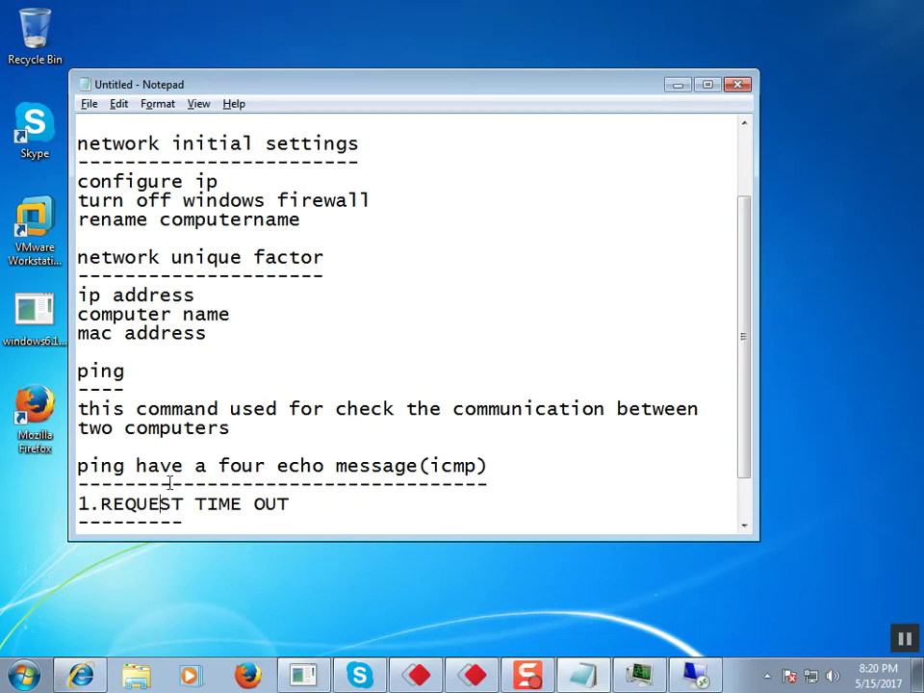
{"action": "key", "text": "Right"}
{"action": "type", "text": "-"}
{"action": "type", "text": "--------"}
{"action": "key", "text": "Return"}
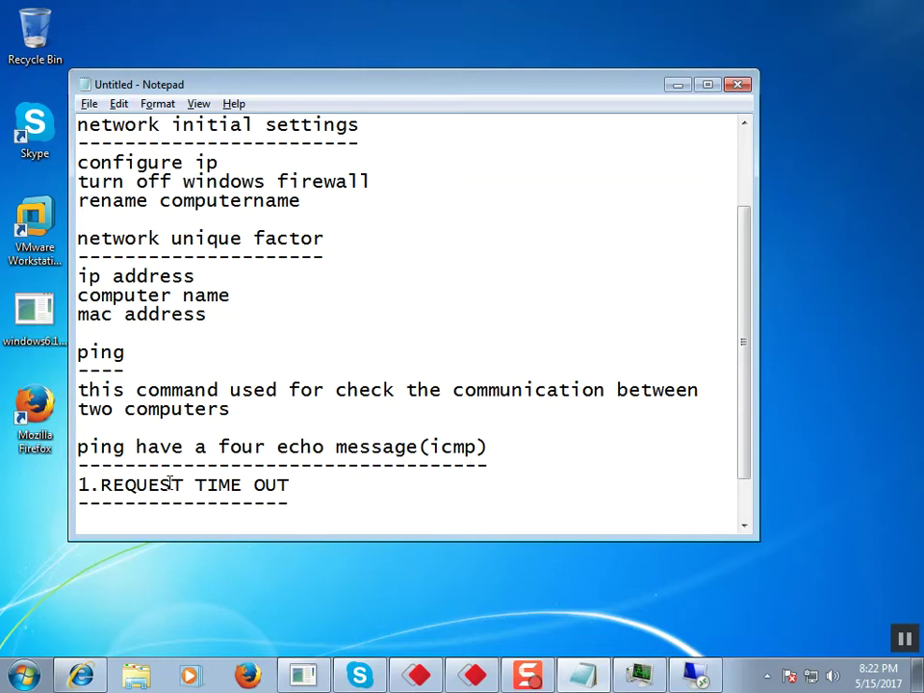
Step: Write the cause 'DUE TO WINDOWS FIREWALL IS ON OR UTP CABLE MISTAKE' and leave a blank line
{"action": "type", "text": "DUE TO WINDOWS FIREWAAL"}
{"action": "key", "text": "BackSpace"}
{"action": "key", "text": "BackSpace"}
{"action": "key", "text": "BackSpace"}
{"action": "type", "text": "ALL"}
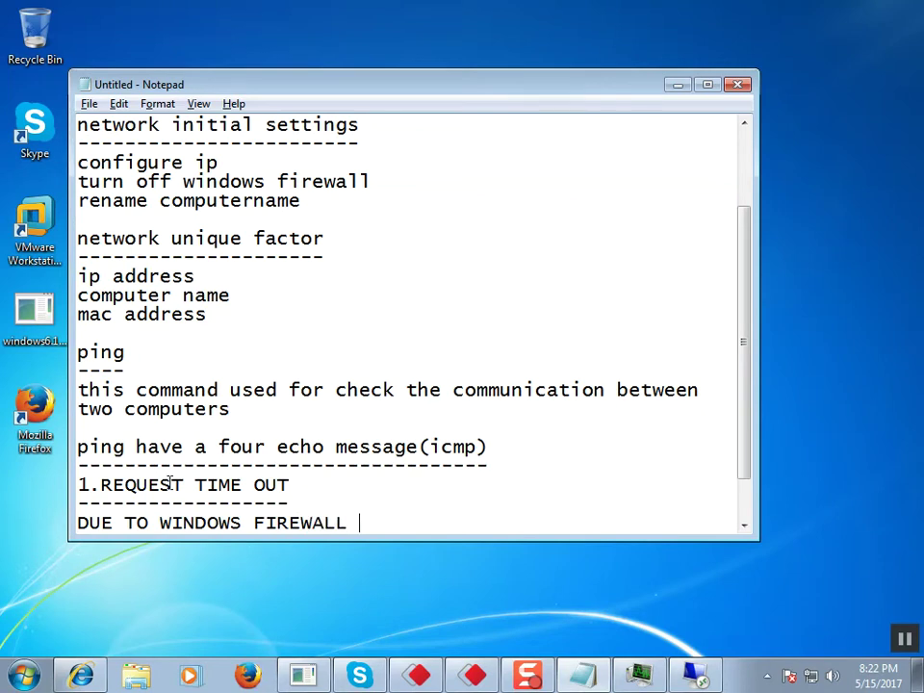
{"action": "type", "text": " IS ON OR U"}
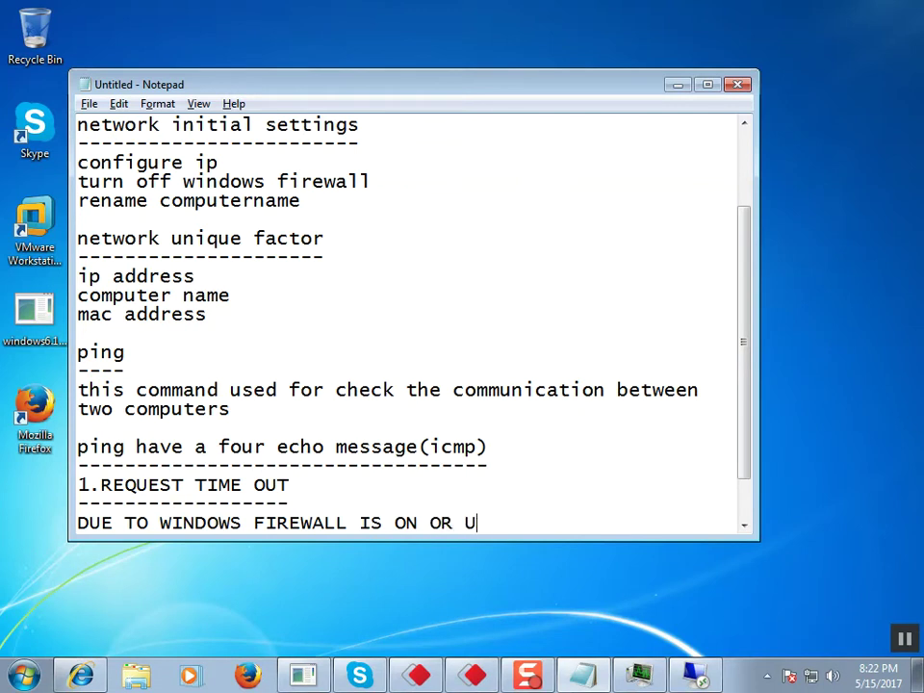
{"action": "type", "text": "TP CAL"}
{"action": "key", "text": "BackSpace"}
{"action": "type", "text": "BLE"}
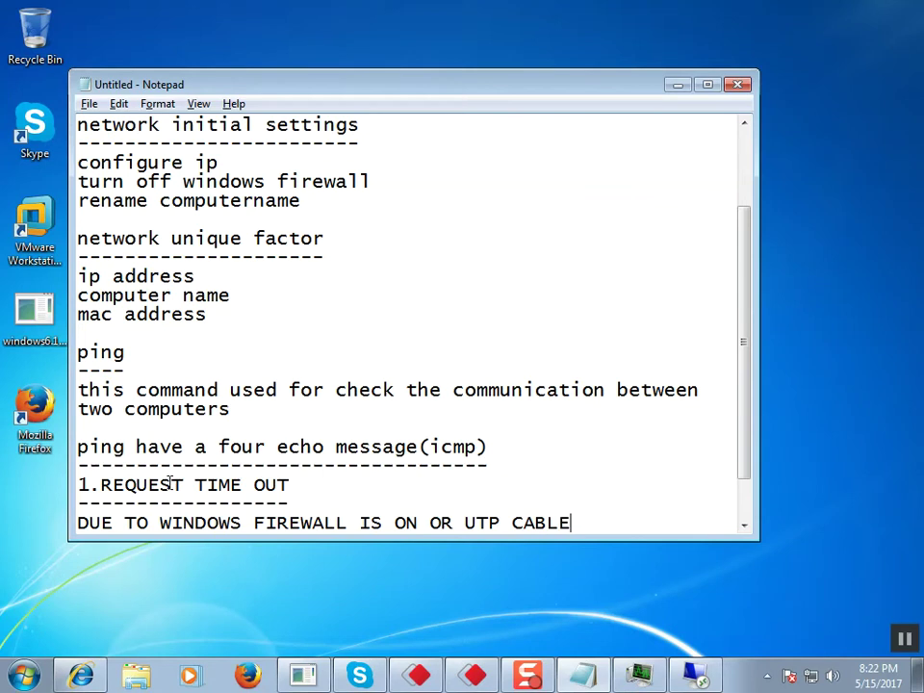
{"action": "type", "text": " MISTAKE"}
{"action": "key", "text": "Return"}
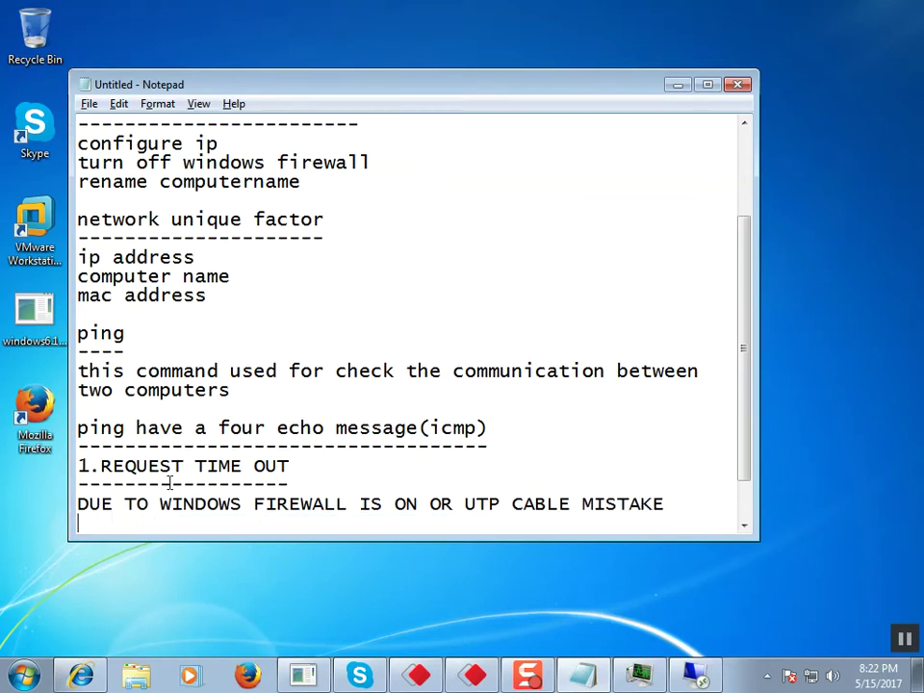
{"action": "type", "text": "2."}
{"action": "key", "text": "BackSpace"}
{"action": "key", "text": "BackSpace"}
{"action": "key", "text": "Return"}
Step: Add the dashed-underlined heading '2.DESTINATION HOST UNREACHABLE'
{"action": "type", "text": "2."}
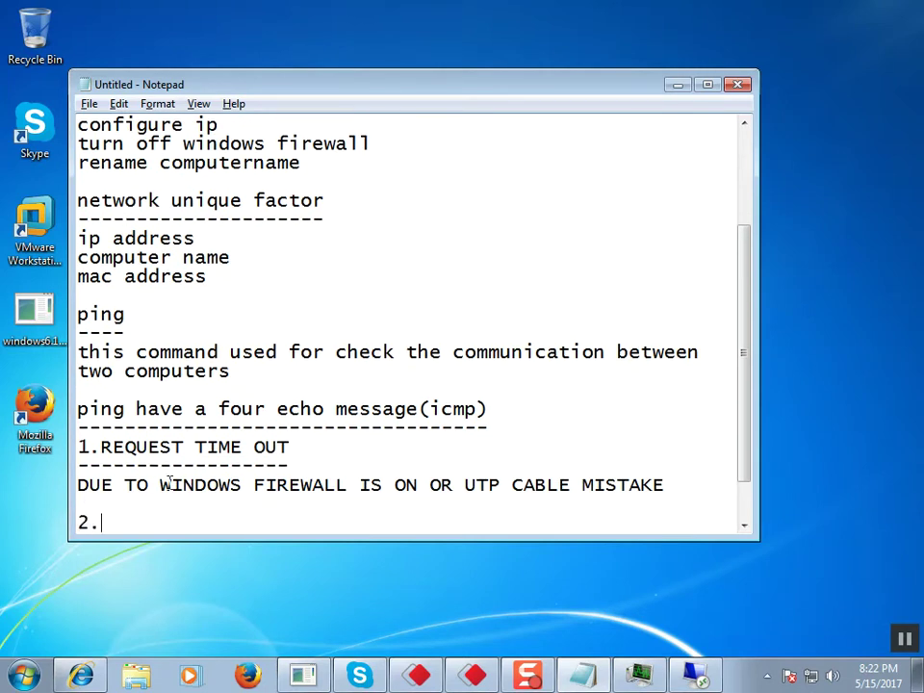
{"action": "type", "text": "DESTINATION HOST UNR"}
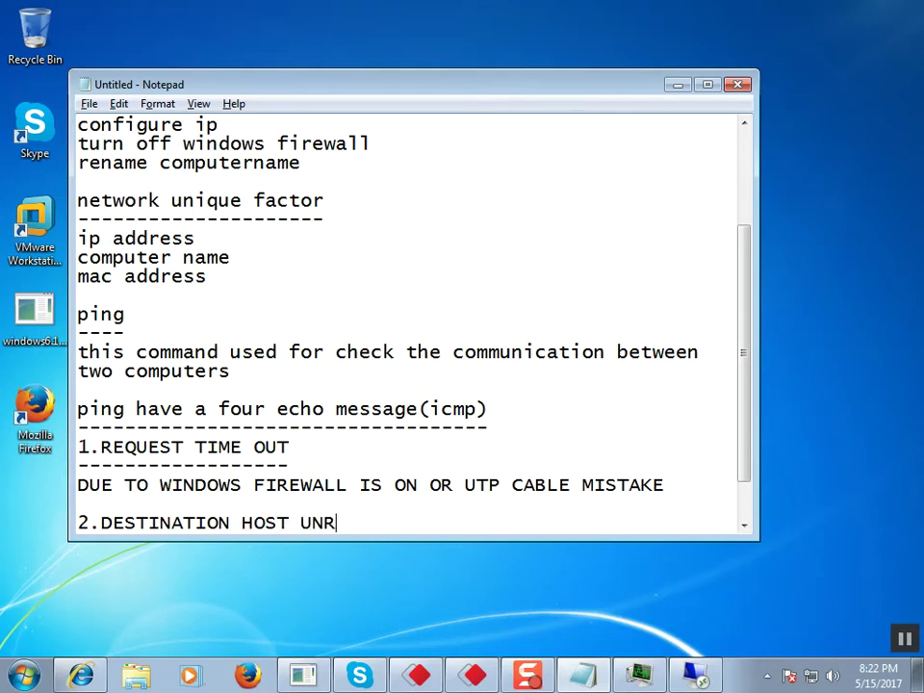
{"action": "type", "text": "EACHABLE"}
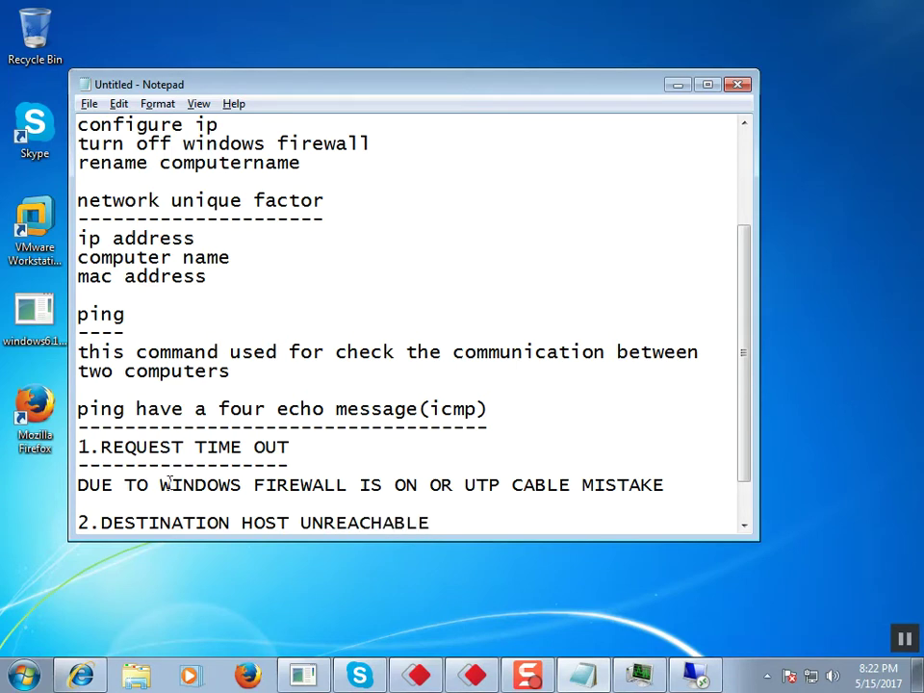
{"action": "key", "text": "Return"}
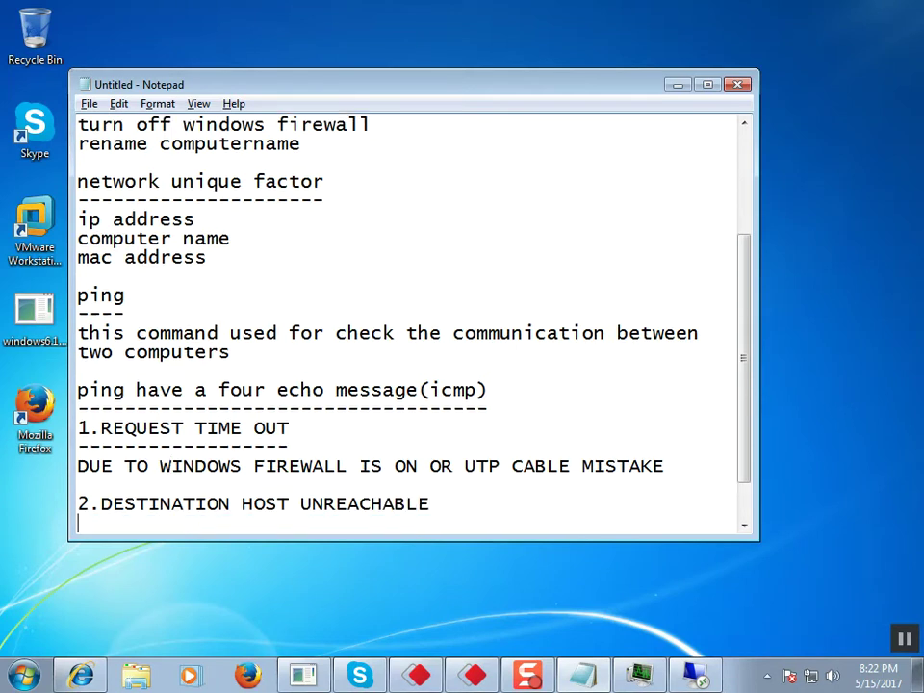
{"action": "type", "text": "-----------------------------"}
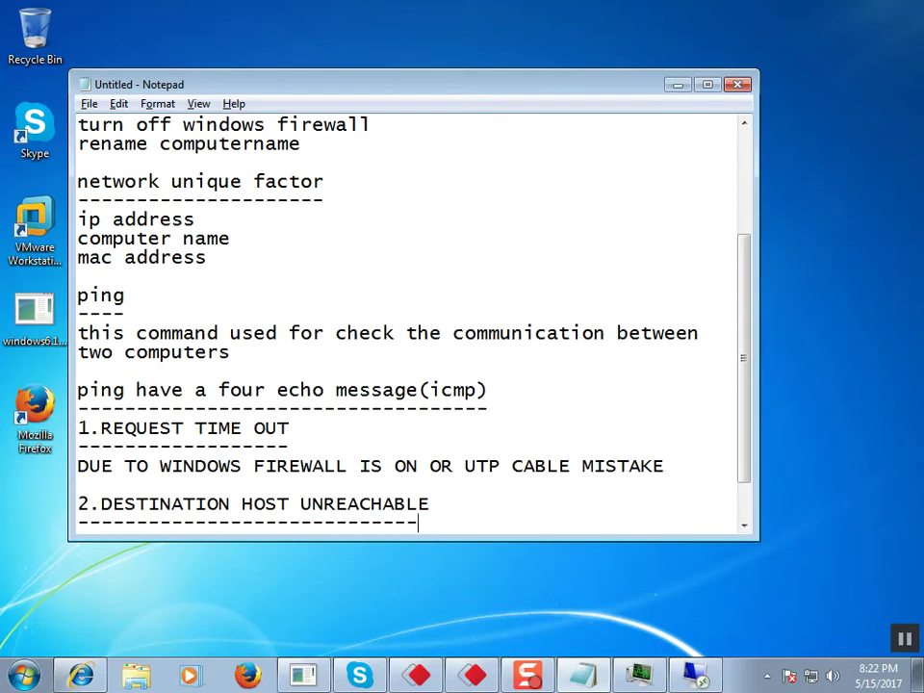
Step: Explain it as 'EITHER THE DOESTINATION MACHINE EXIST OR HOST IP MISTAKE'
{"action": "key", "text": "Return"}
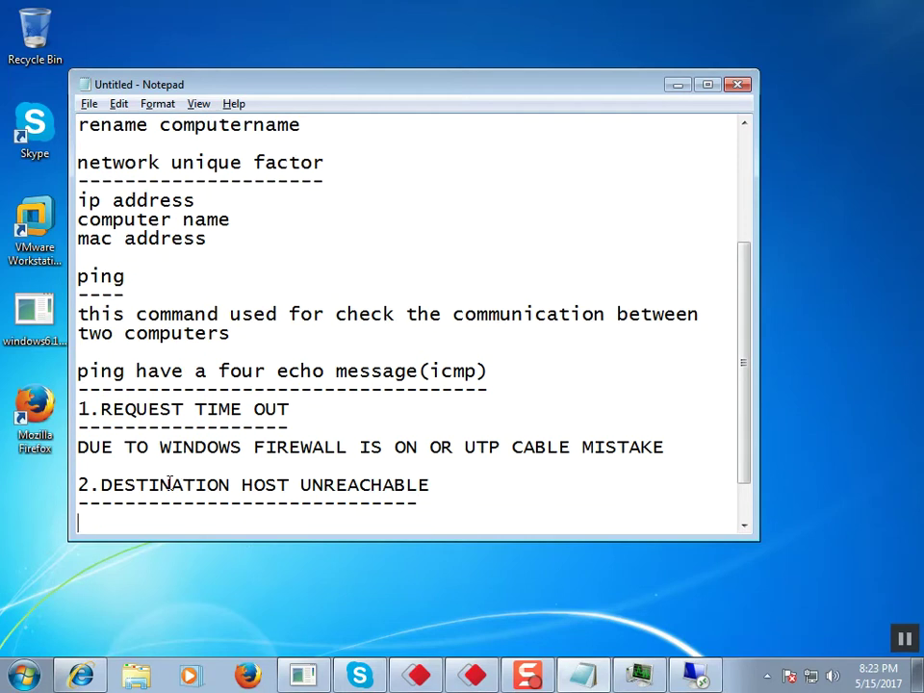
{"action": "type", "text": "EITHER "}
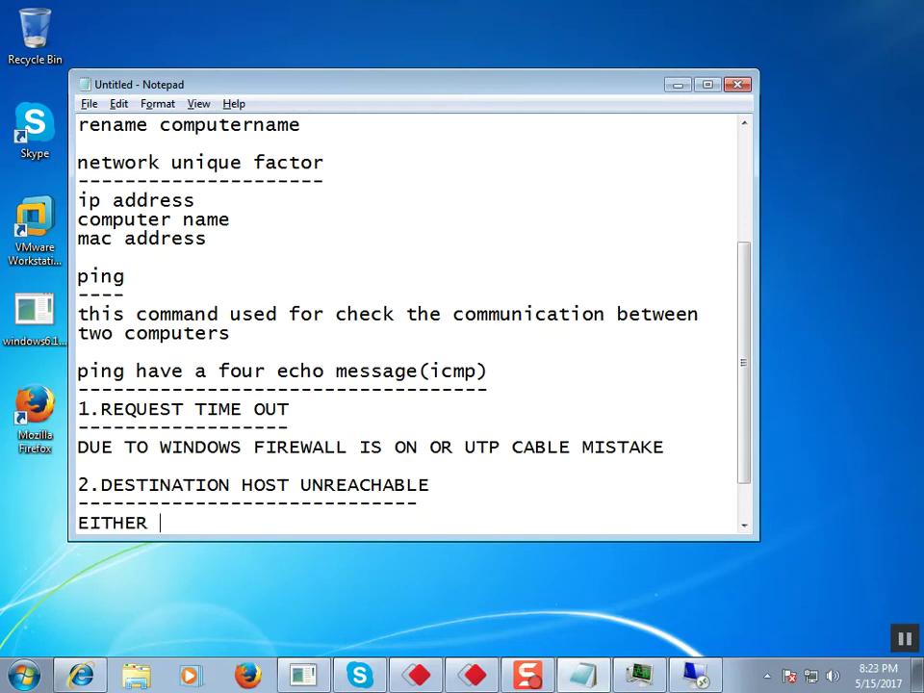
{"action": "type", "text": "THE DOESTI"}
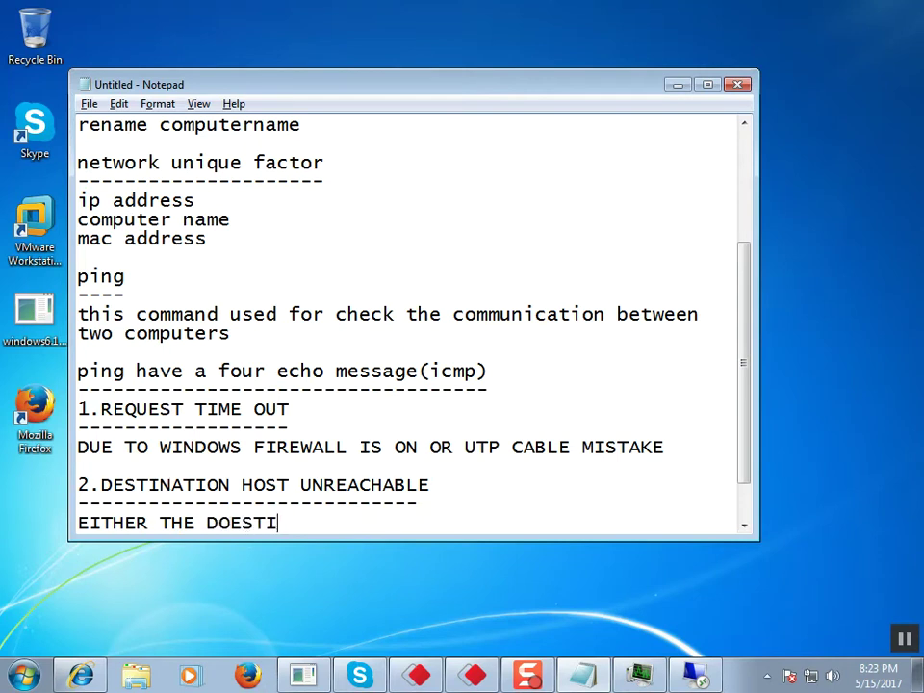
{"action": "type", "text": "NATION "}
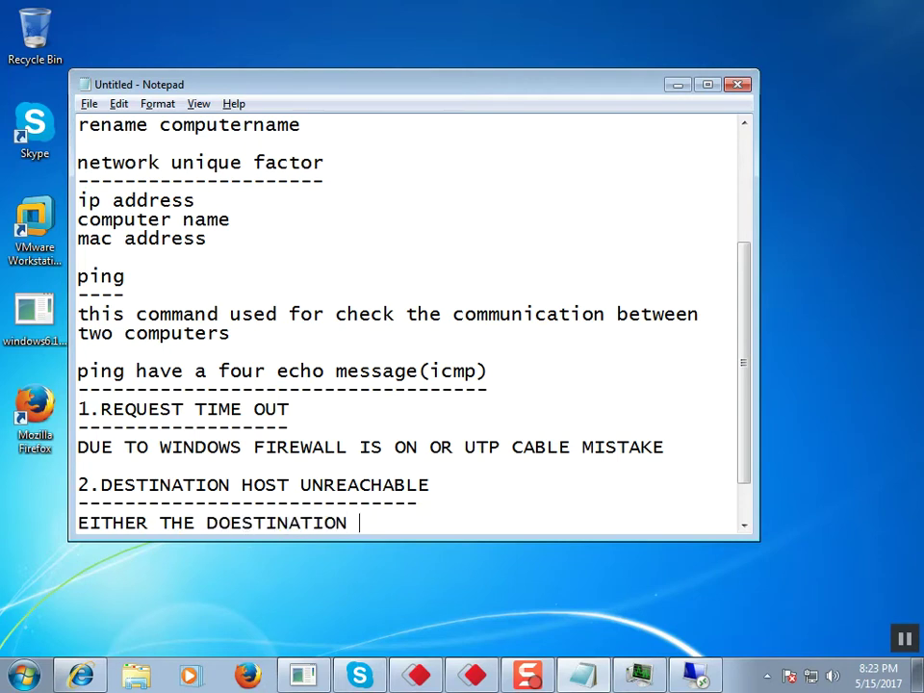
{"action": "type", "text": "MACHINE "}
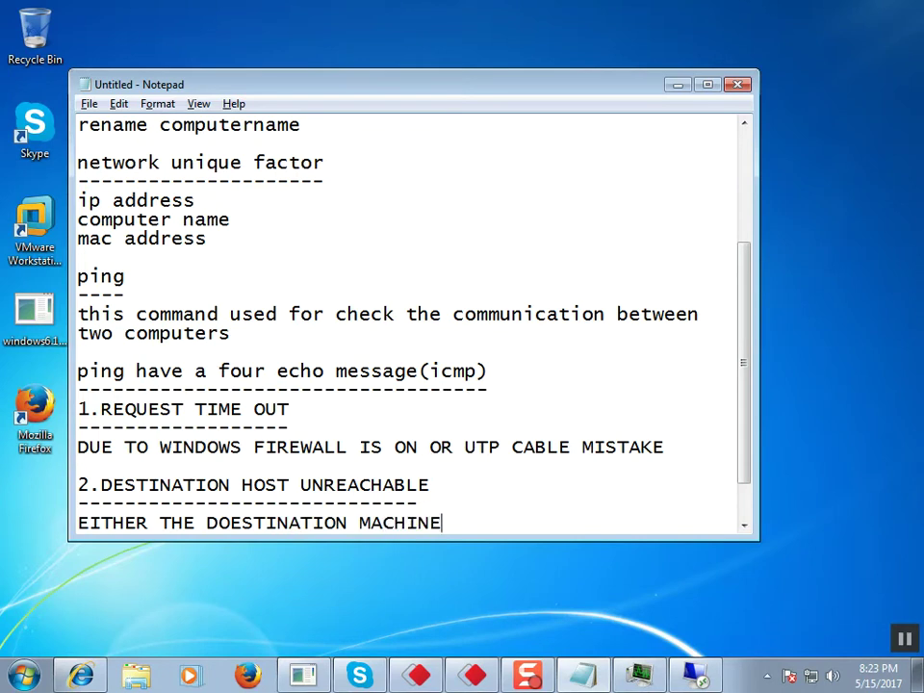
{"action": "type", "text": "EXIST OR "}
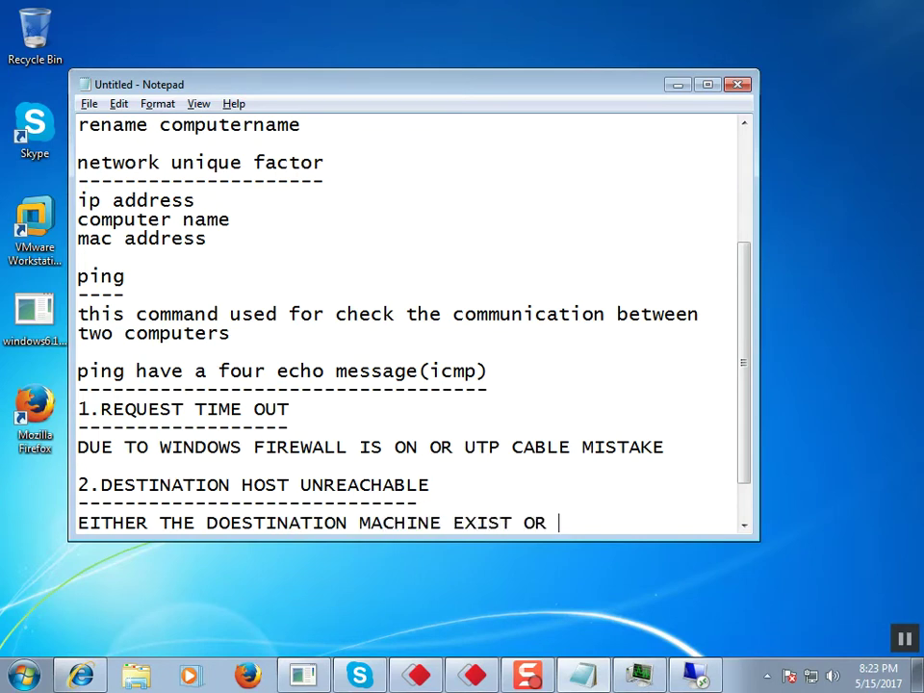
{"action": "type", "text": "HOST IP MISTAKE"}
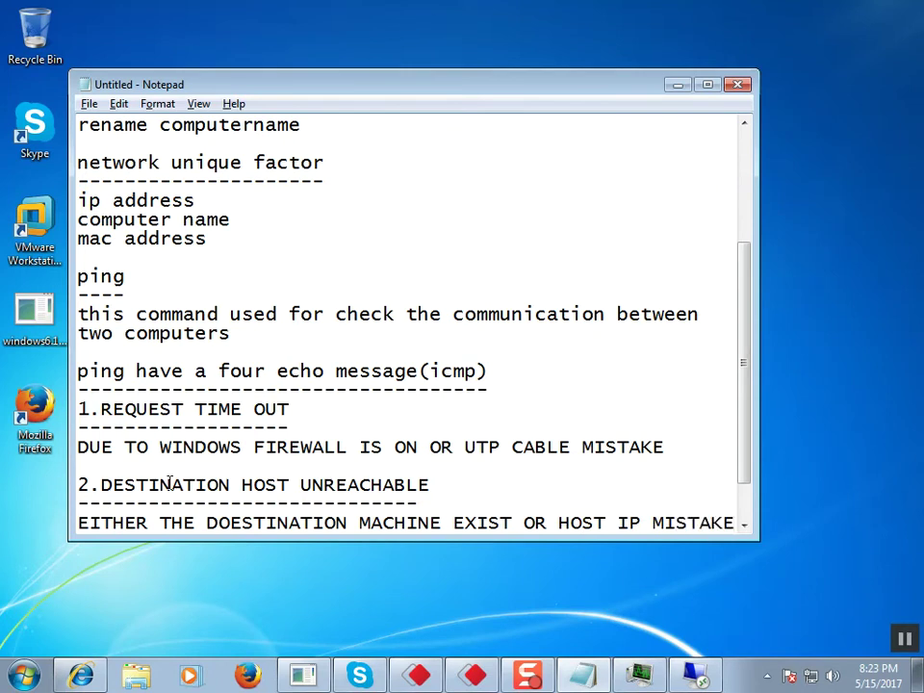
{"action": "key", "text": "Return"}
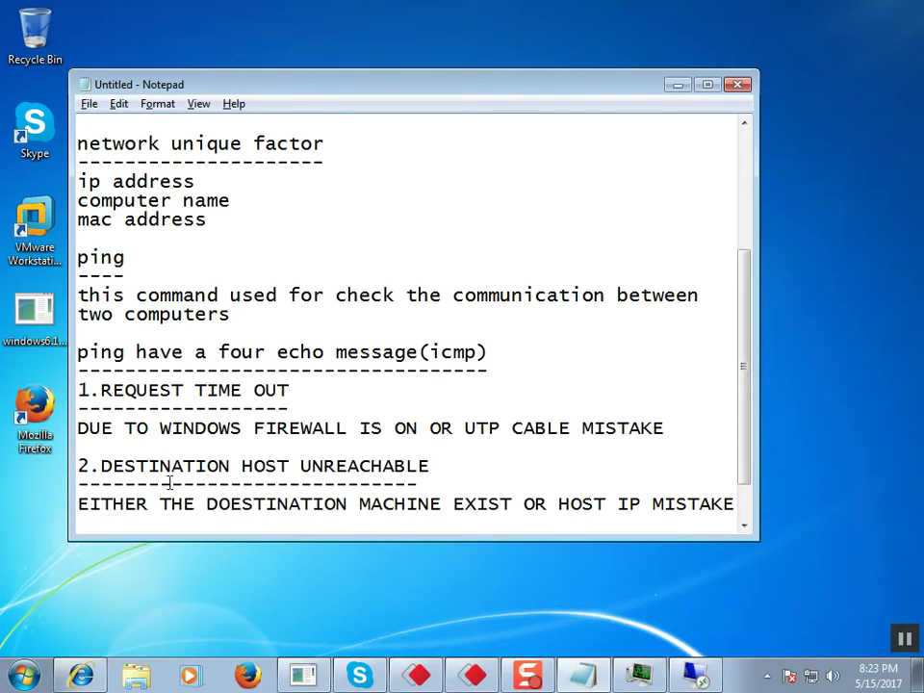
Step: Add the heading 'REPLAY' with a dashed underline
{"action": "type", "text": "RE"}
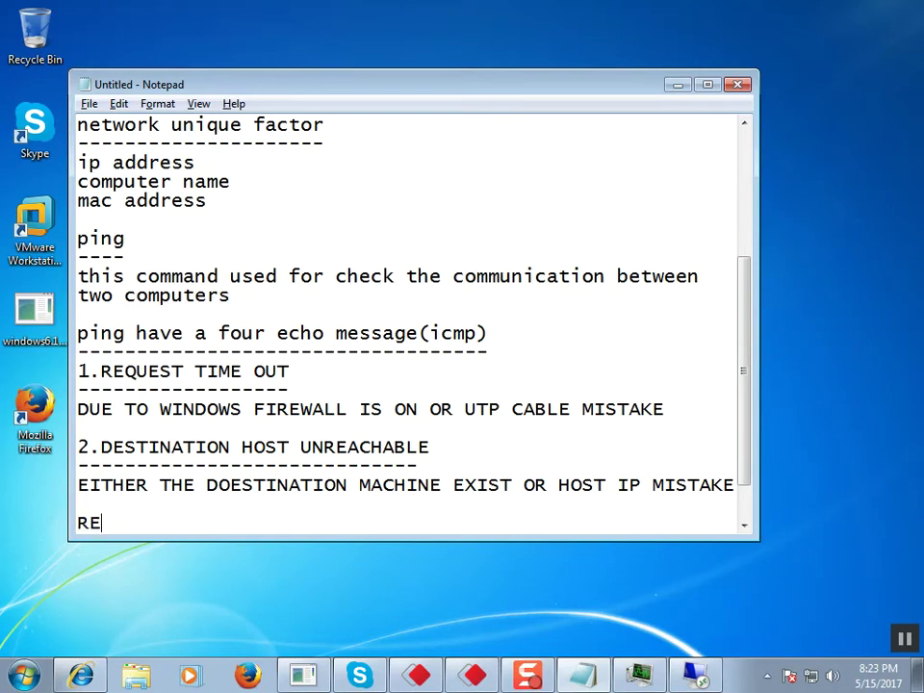
{"action": "type", "text": "PLA"}
{"action": "key", "text": "Return"}
{"action": "type", "text": "-----"}
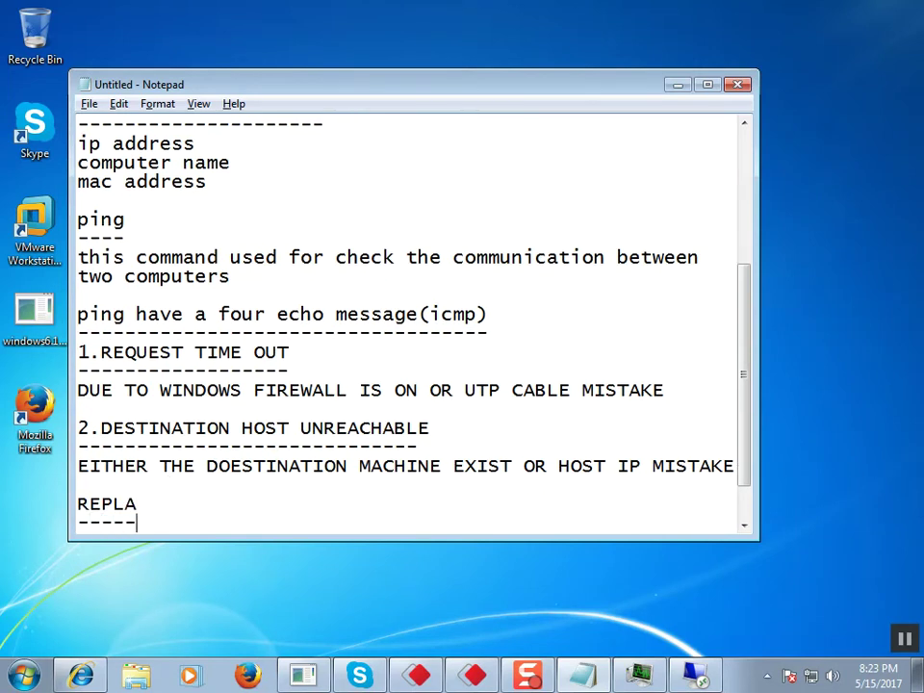
{"action": "key", "text": "Up"}
{"action": "type", "text": "Y"}
{"action": "key", "text": "Down"}
{"action": "key", "text": "Up"}
{"action": "key", "text": "BackSpace"}
{"action": "type", "text": "-"}
Step: Explain it as 'COMMUNICATION SUCCESSFULLY' and leave a blank line
{"action": "key", "text": "Return"}
{"action": "type", "text": "COOM"}
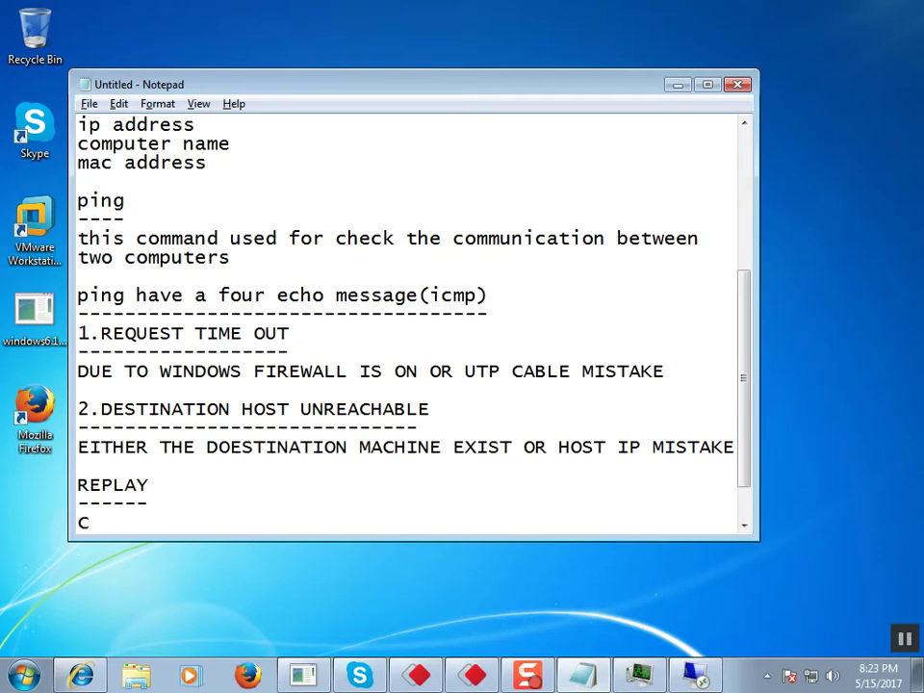
{"action": "key", "text": "BackSpace"}
{"action": "key", "text": "BackSpace"}
{"action": "type", "text": "MMUNICATION "}
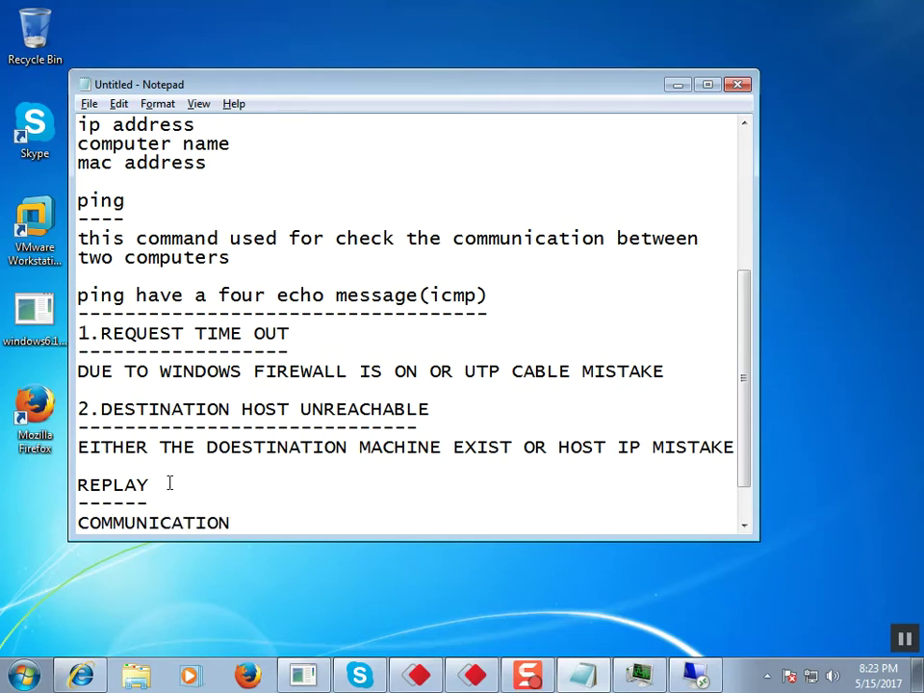
{"action": "type", "text": "SUCCESS"}
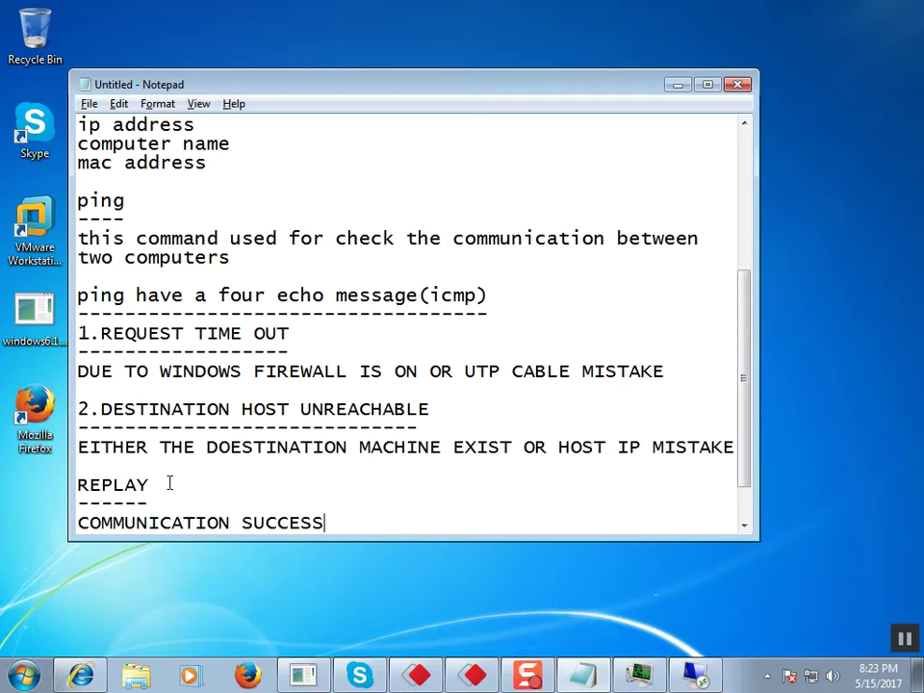
{"action": "type", "text": "FULLY"}
{"action": "key", "text": "Return"}
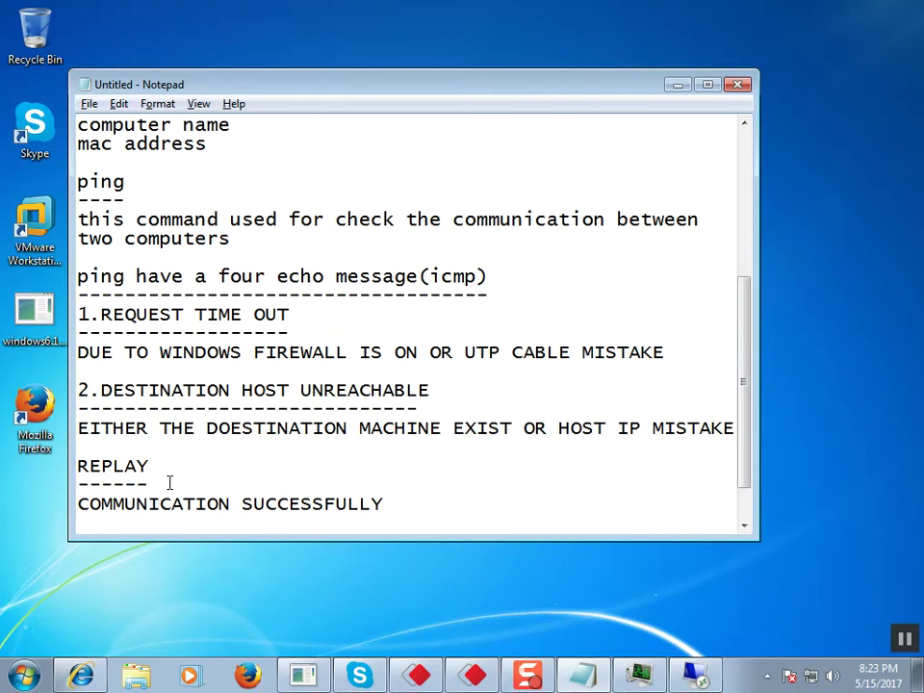
{"action": "key", "text": "Return"}
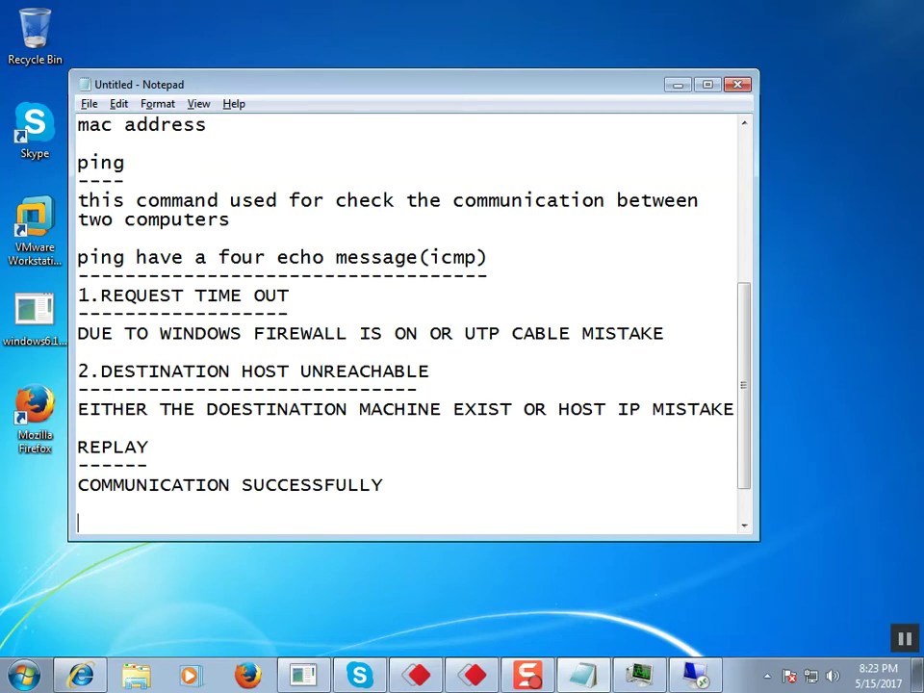
Step: Add the heading 'HARDWARE ERROR/GENORAL FAILOUR' with a dashed underline
{"action": "type", "text": "HAREDA"}
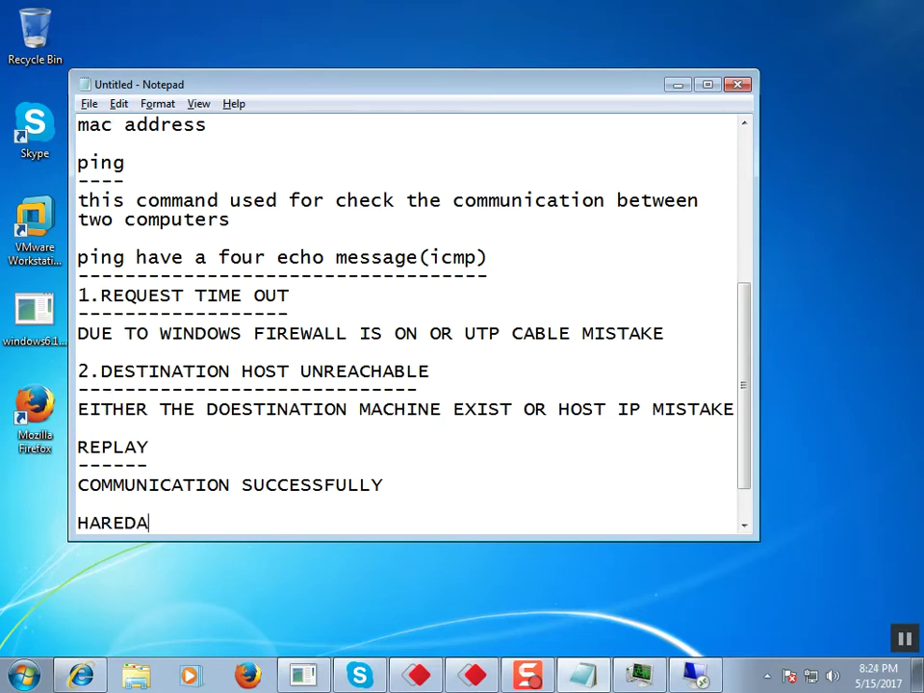
{"action": "key", "text": "BackSpace"}
{"action": "key", "text": "BackSpace"}
{"action": "key", "text": "BackSpace"}
{"action": "type", "text": "DWARE ERR"}
{"action": "type", "text": "OR"}
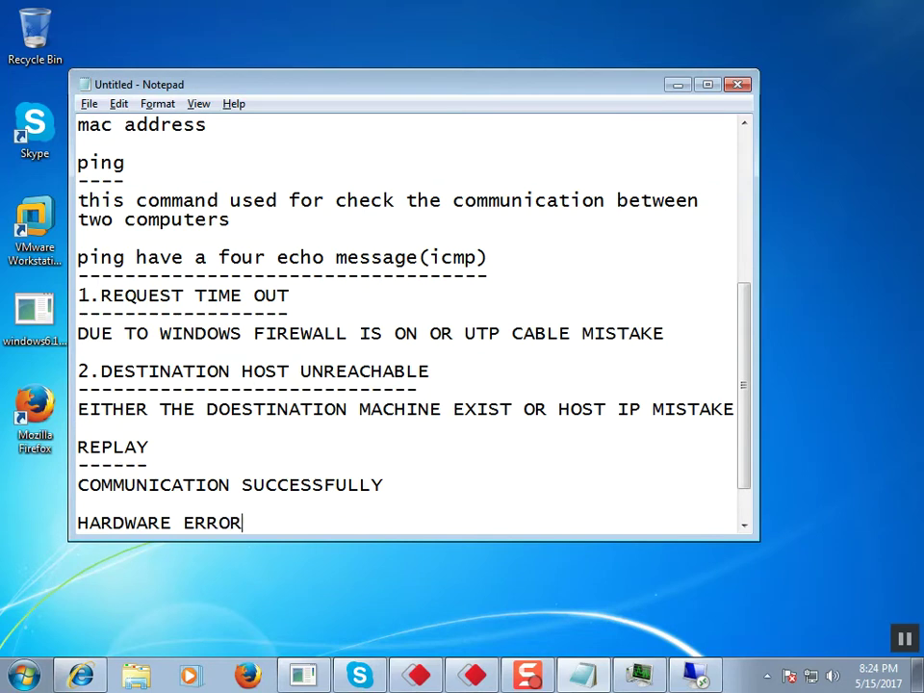
{"action": "type", "text": "/GENORAL "}
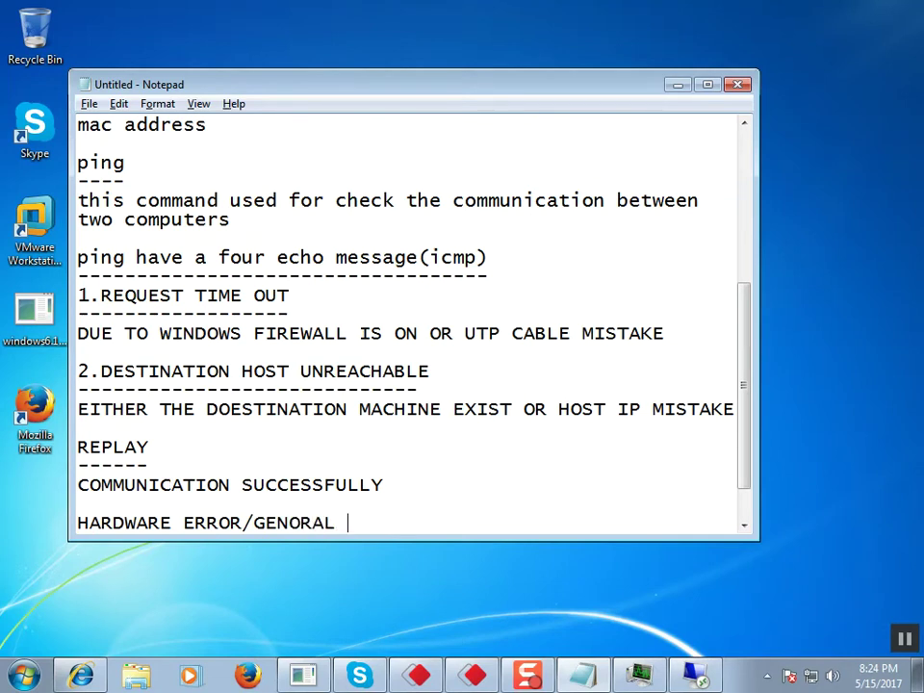
{"action": "type", "text": "A"}
{"action": "key", "text": "BackSpace"}
{"action": "type", "text": "FAILOUR"}
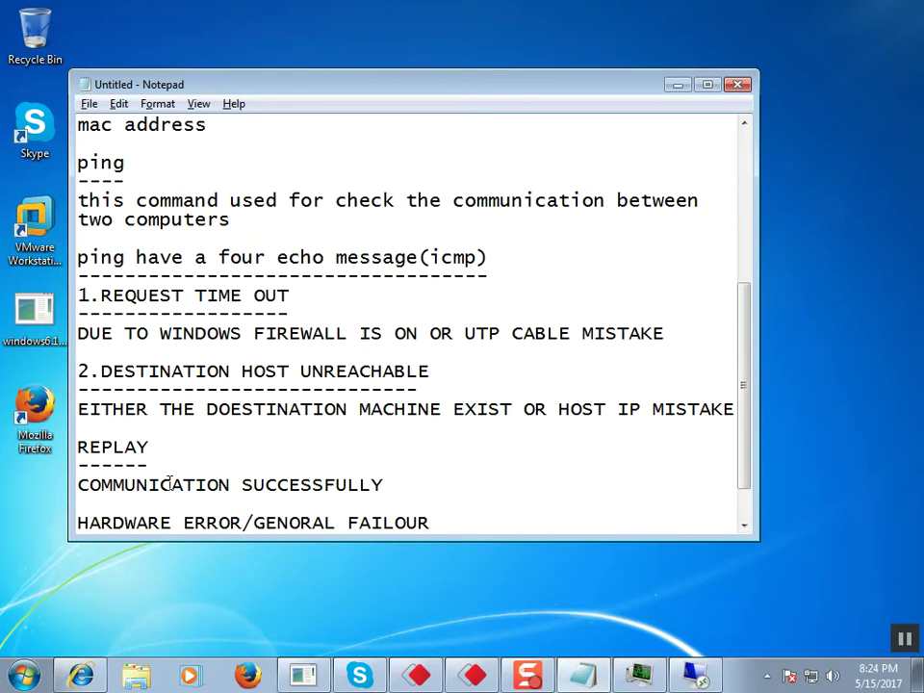
{"action": "key", "text": "Return"}
{"action": "type", "text": "-"}
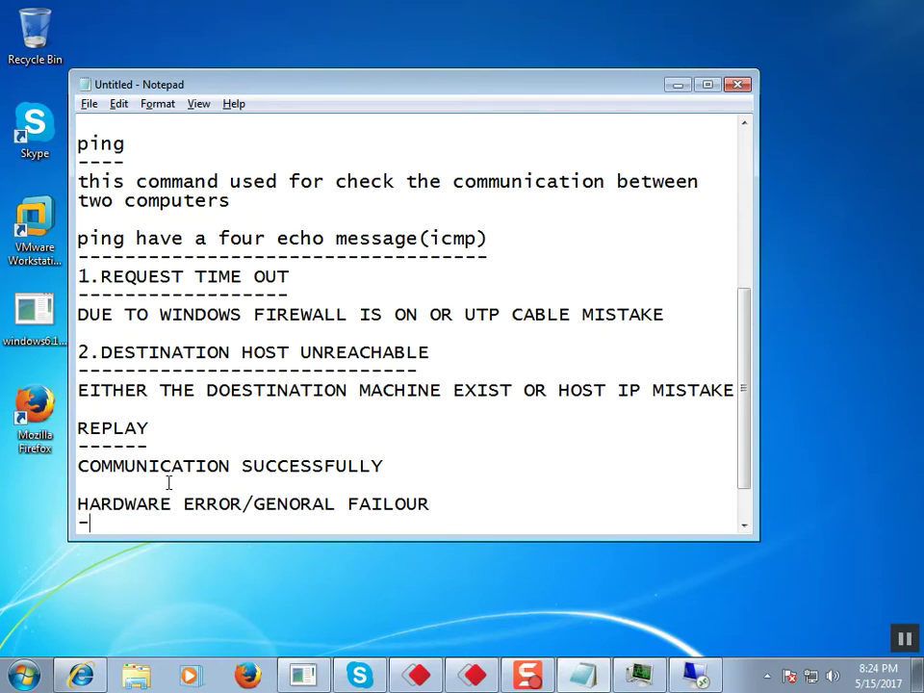
{"action": "type", "text": "-----------------------------"}
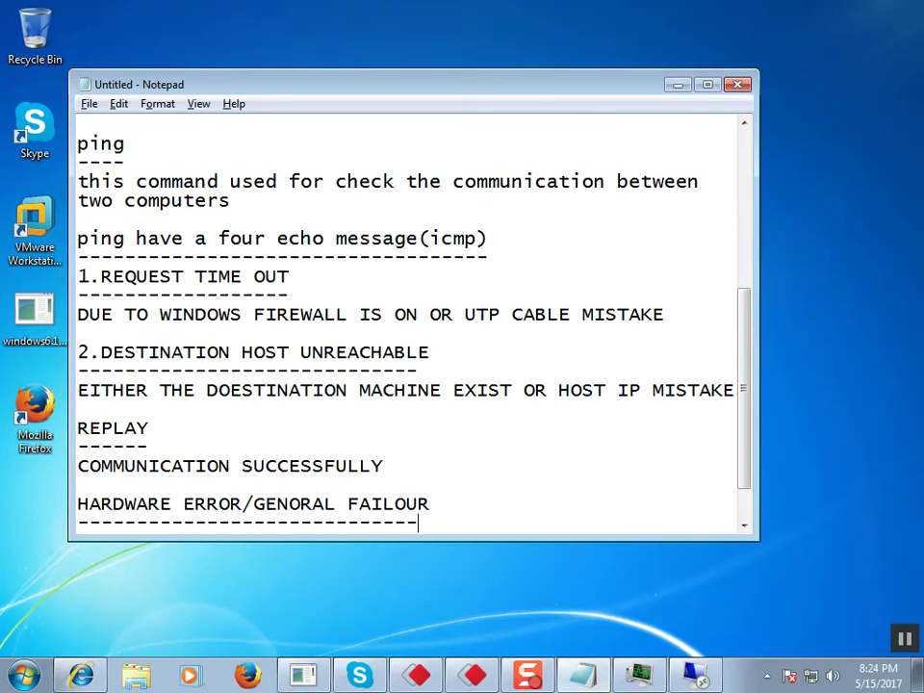
Step: Write its cause 'PHYSIACL NIC PROBLEM OR DISABLE LAN ADAPTER' beneath the underline
{"action": "key", "text": "Return"}
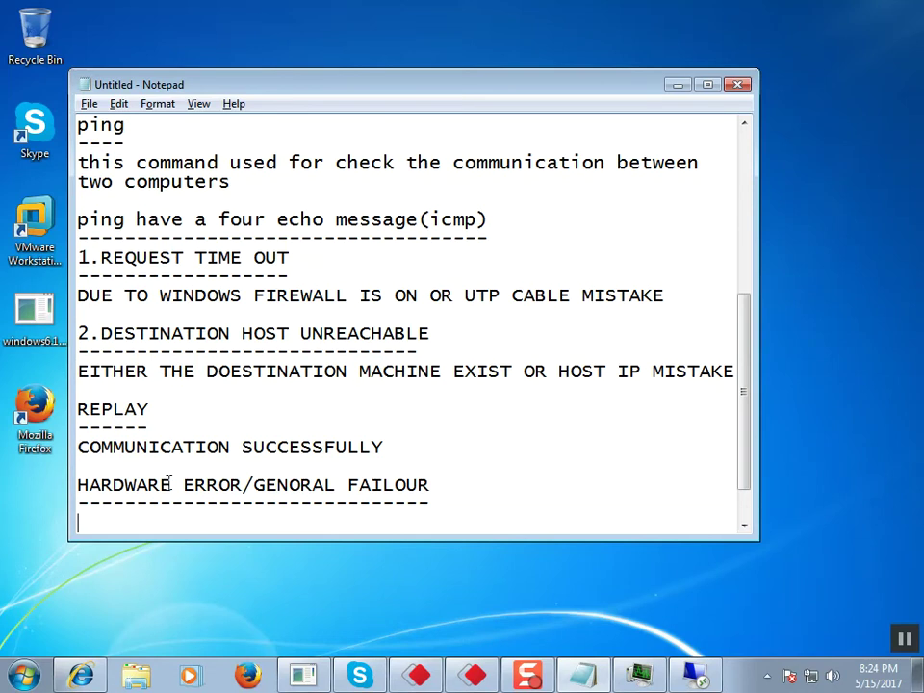
{"action": "type", "text": "PHYSIAC"}
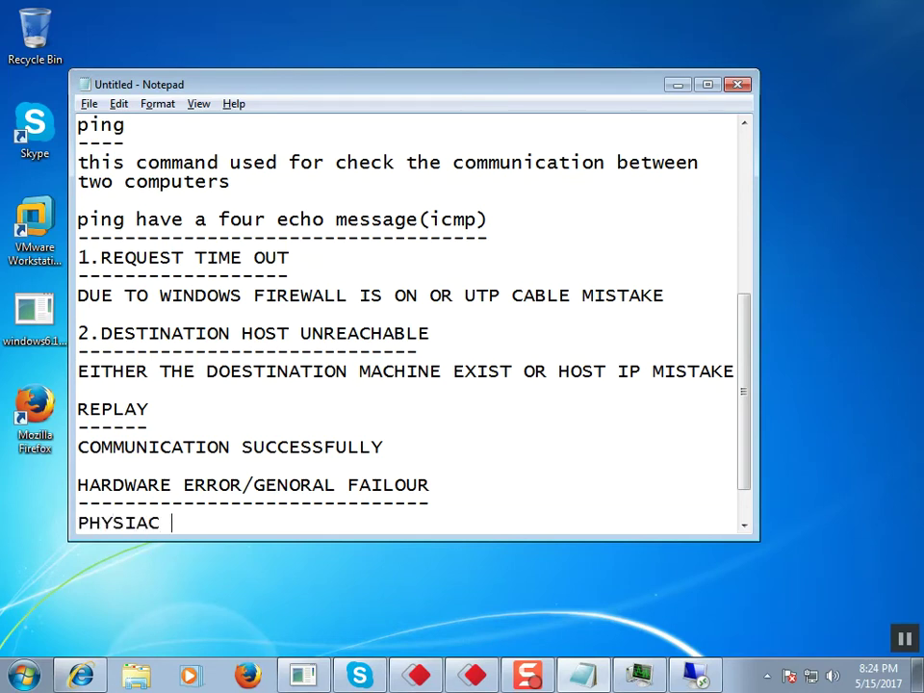
{"action": "key", "text": "BackSpace"}
{"action": "type", "text": "L NIC PROBL;EM"}
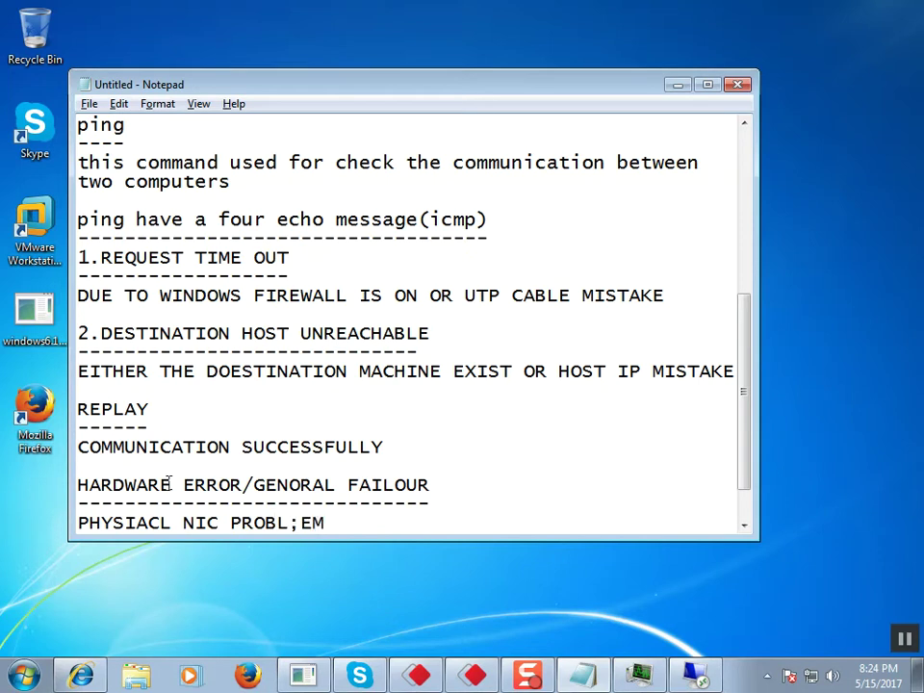
{"action": "key", "text": "BackSpace"}
{"action": "key", "text": "BackSpace"}
{"action": "key", "text": "BackSpace"}
{"action": "type", "text": "EN"}
{"action": "key", "text": "BackSpace"}
{"action": "type", "text": "M OR D"}
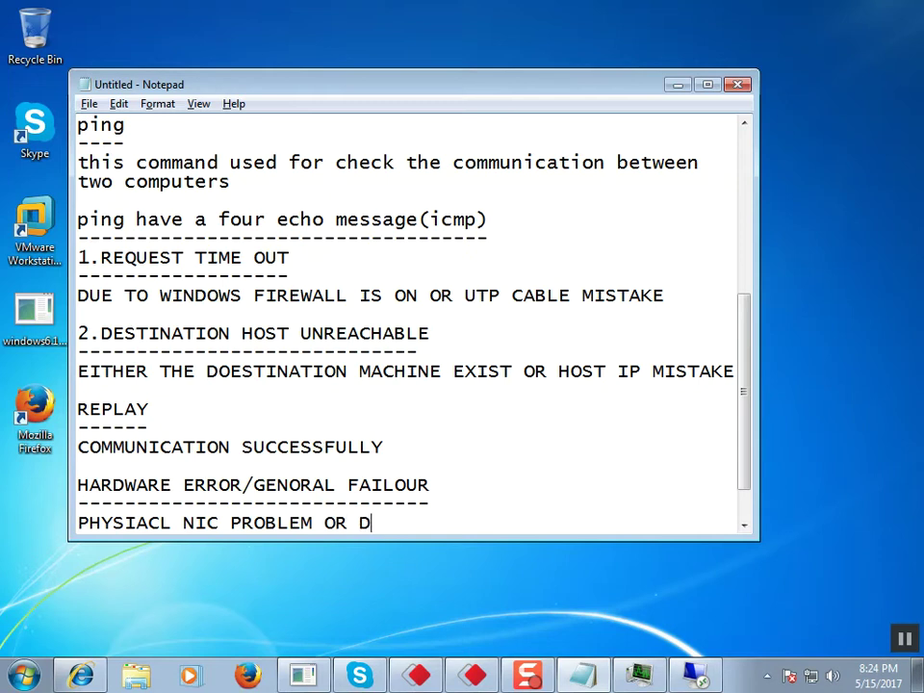
{"action": "type", "text": "ISABLE LA"}
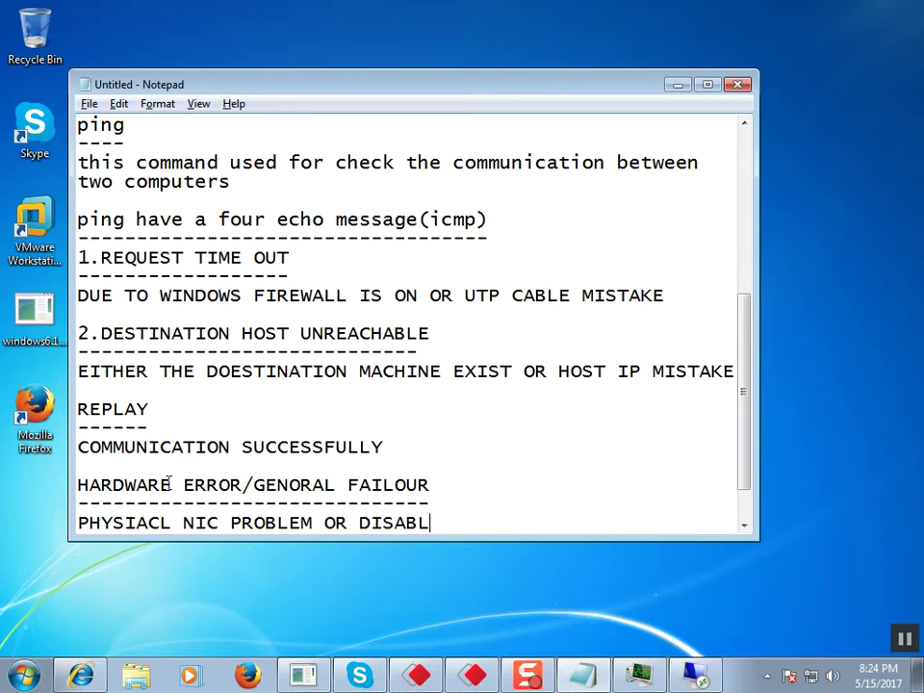
{"action": "type", "text": "N"}
{"action": "key", "text": "BackSpace"}
{"action": "type", "text": "LAN ADAPTER"}
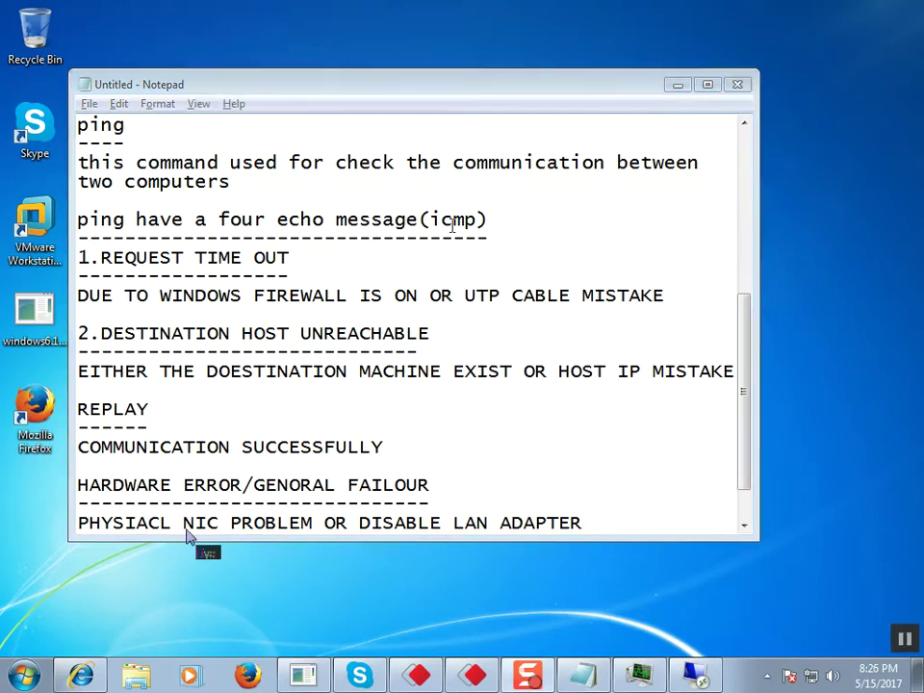
Step: Scroll through the Notepad notes to review the four documented ping reply types
{"action": "left_click_drag", "start_coordinate": [749, 444], "coordinate": [747, 481]}
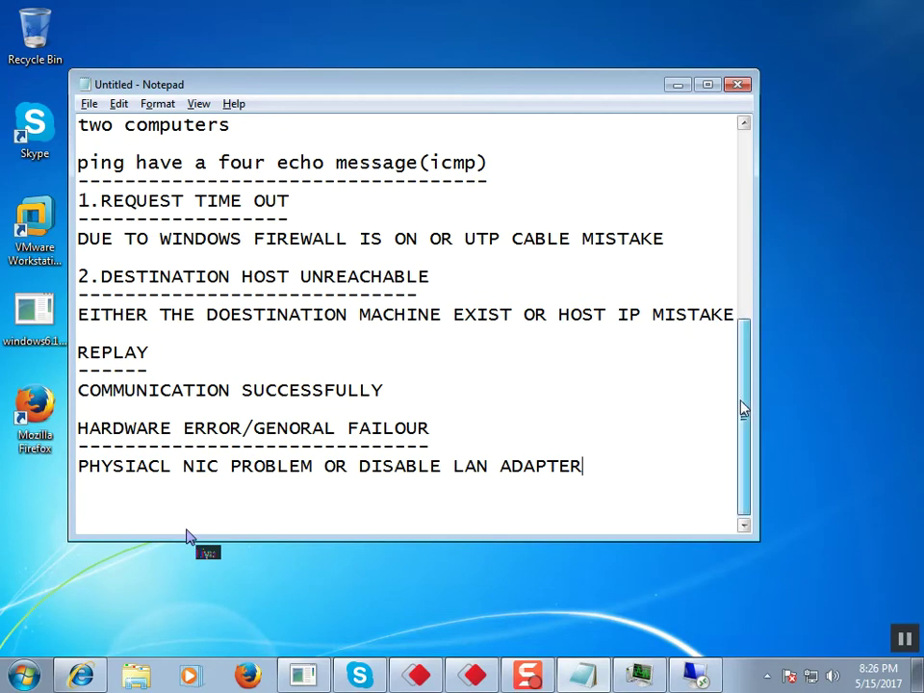
{"action": "left_click_drag", "start_coordinate": [741, 408], "coordinate": [742, 391]}
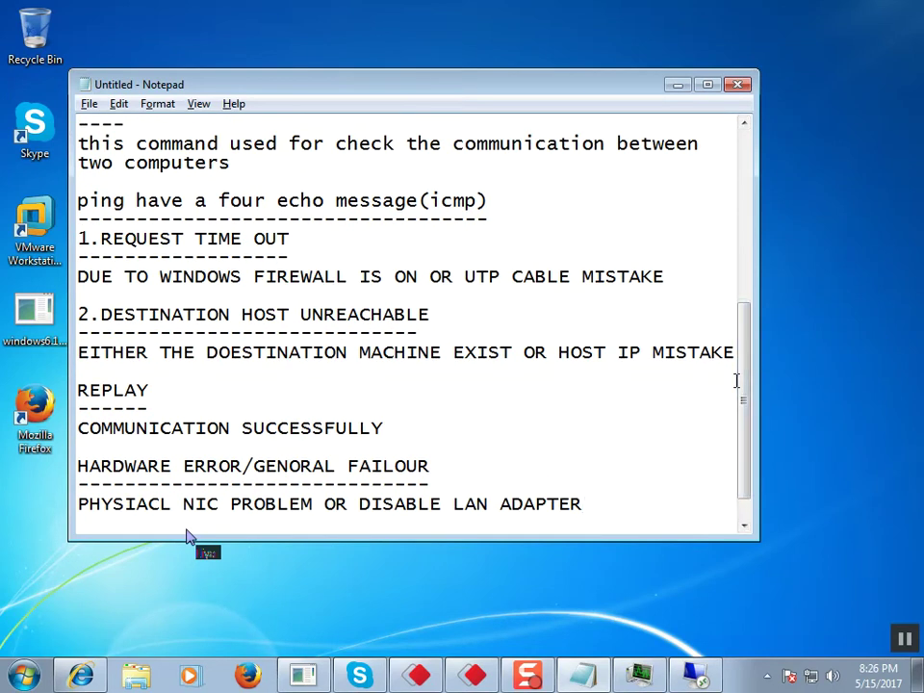
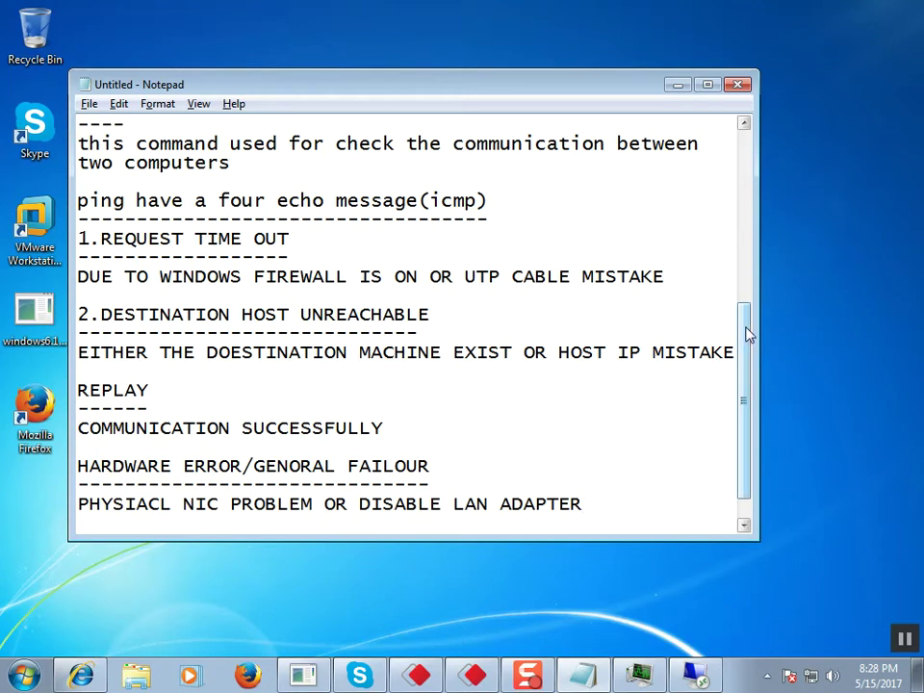
Step: Scroll to the end of the untitled ping-results notes and minimize Notepad to the desktop
{"action": "left_click_drag", "start_coordinate": [747, 334], "coordinate": [751, 383]}
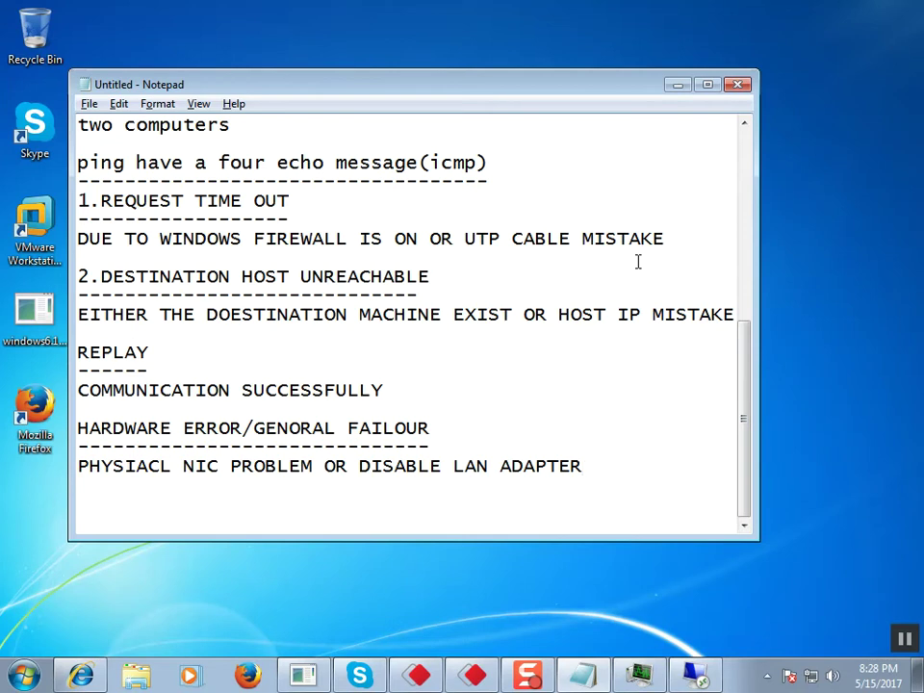
{"action": "left_click", "coordinate": [677, 87]}
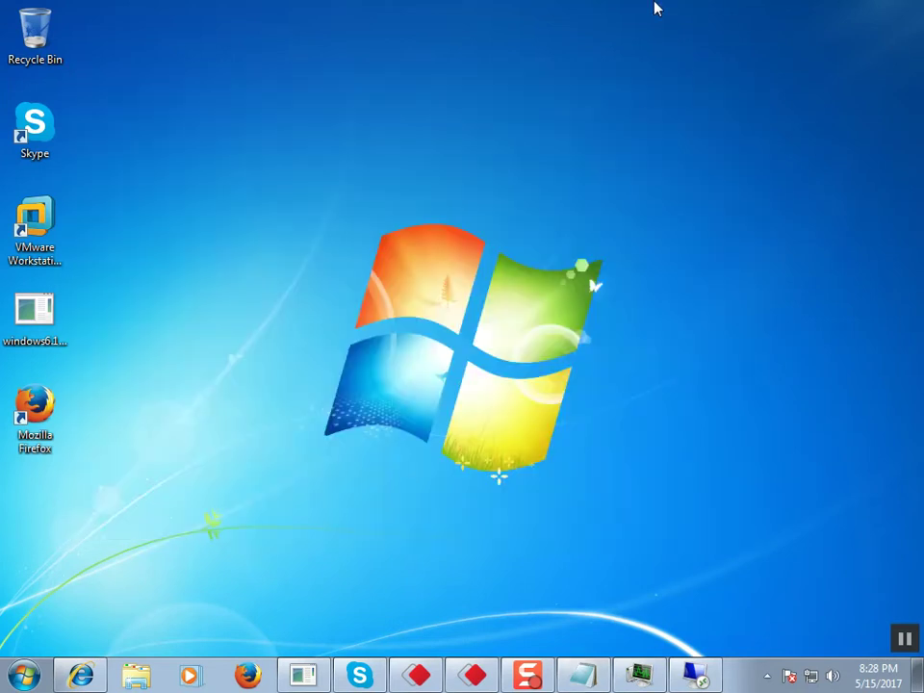
Step: Show client 1 full screen, open Command Prompt and run ipconfig, showing IPv4 20.0.0.1
{"action": "left_click", "coordinate": [697, 674]}
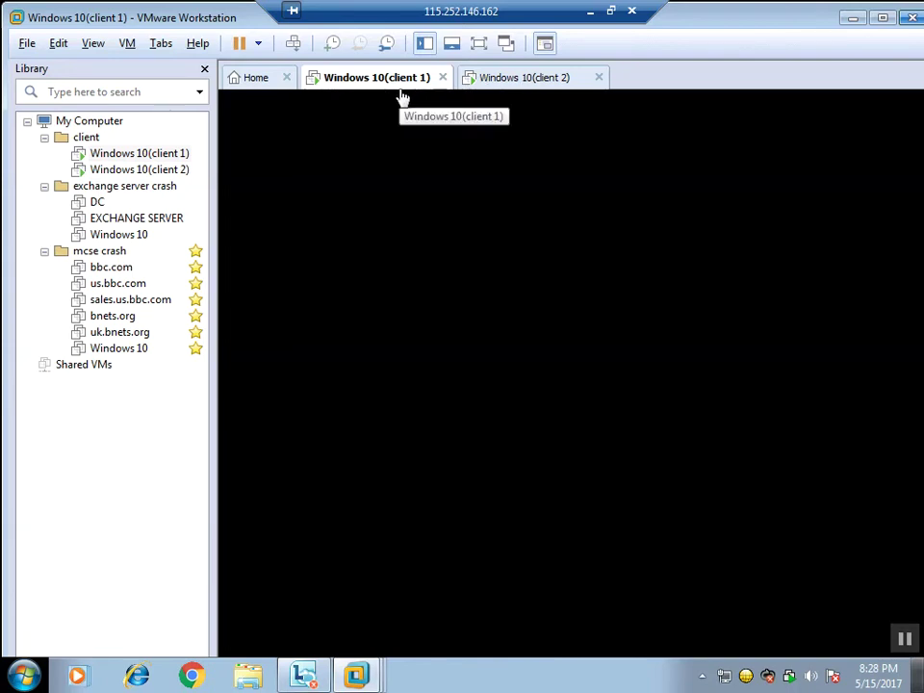
{"action": "left_click", "coordinate": [477, 46]}
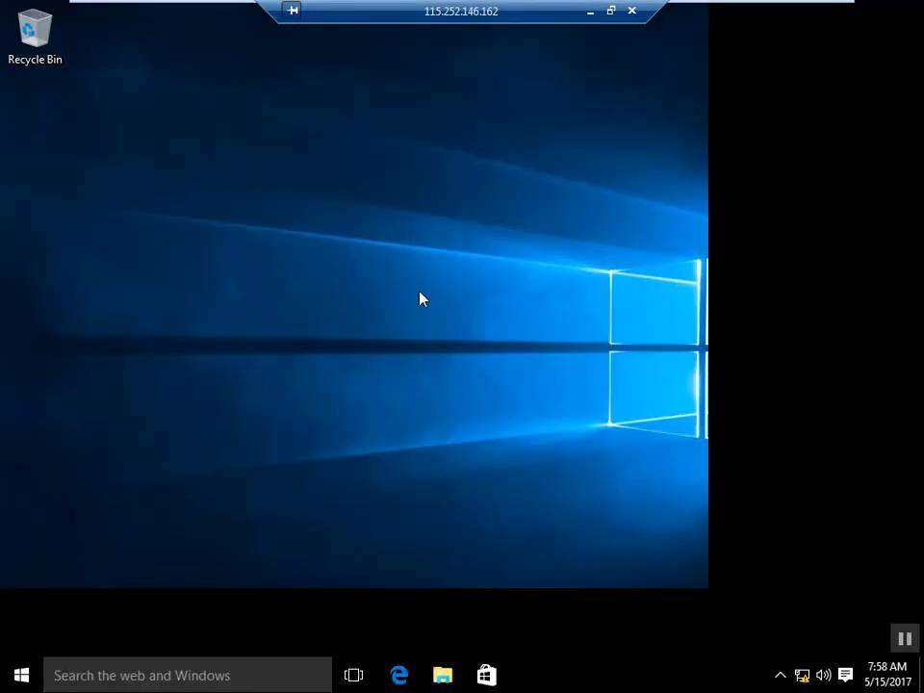
{"action": "key", "text": "super+r"}
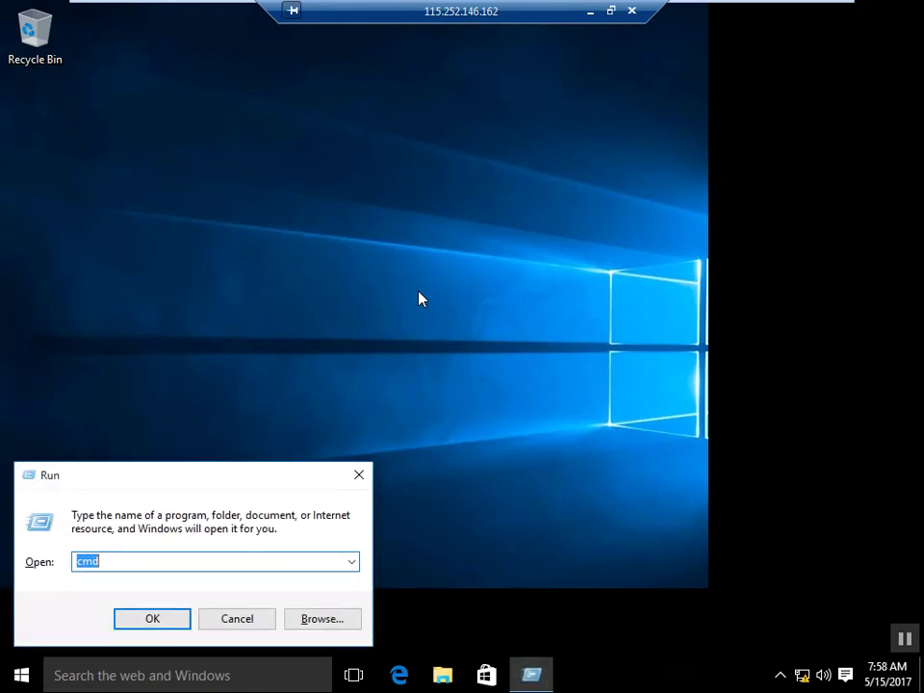
{"action": "key", "text": "Return"}
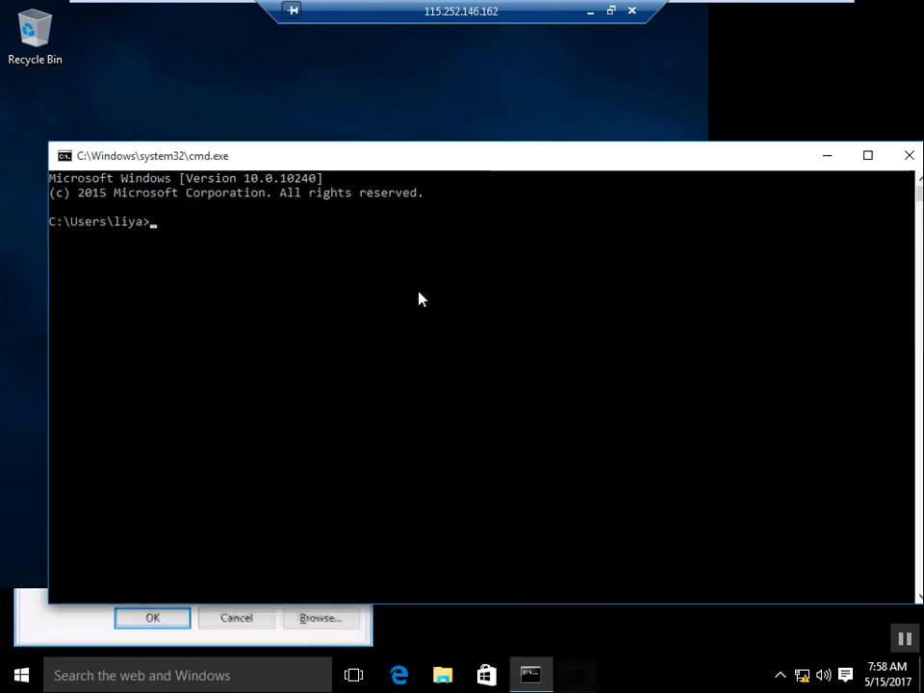
{"action": "type", "text": "ipconf"}
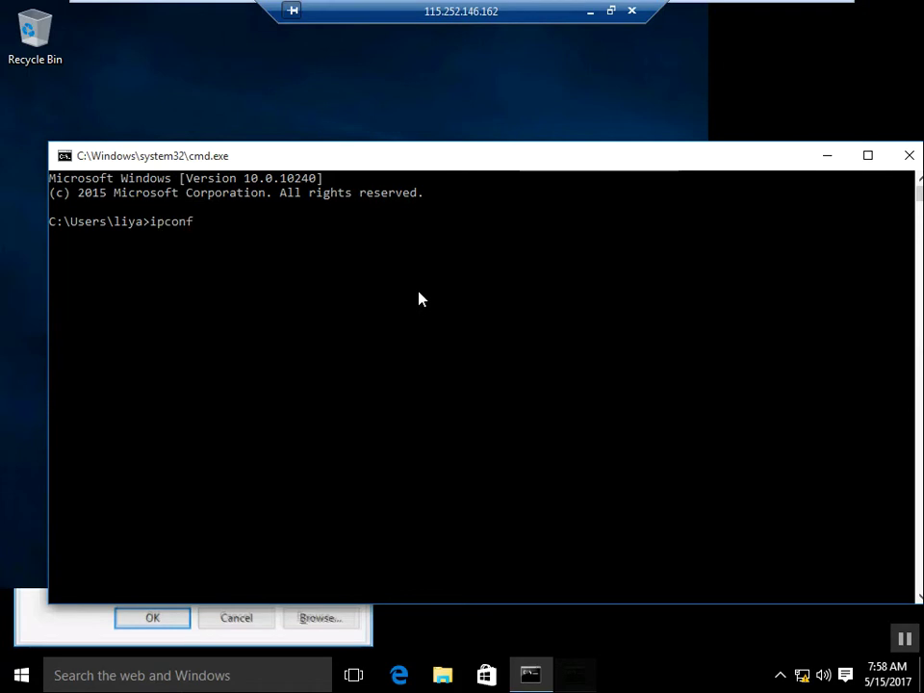
{"action": "type", "text": "ig"}
{"action": "key", "text": "Return"}
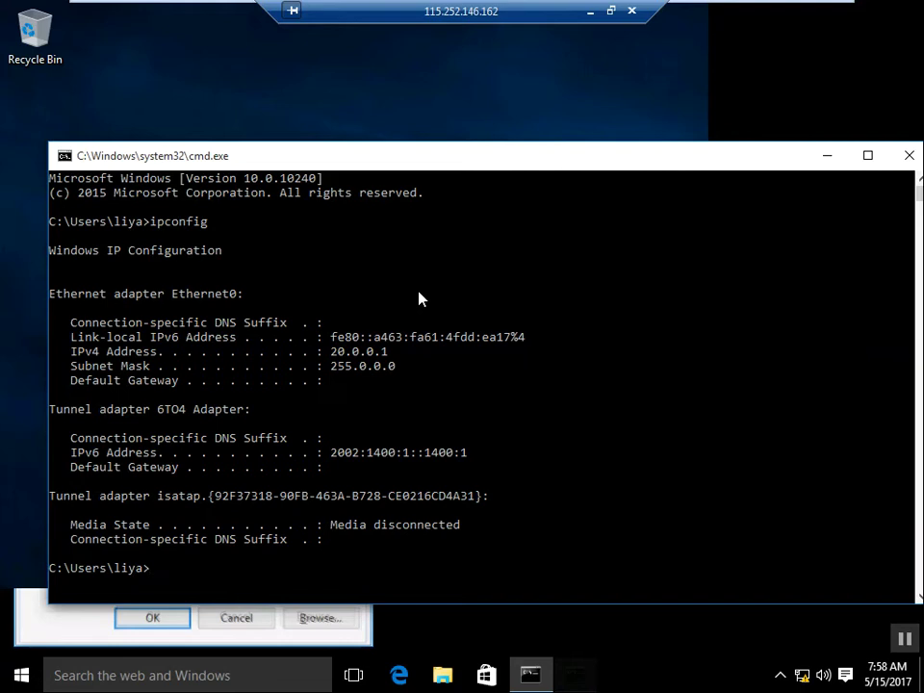
Step: Run lusrmgr.msc from the prompt to open Local Users and Groups
{"action": "type", "text": "u"}
{"action": "type", "text": "sr"}
{"action": "left_click_drag", "start_coordinate": [242, 294], "coordinate": [280, 539]}
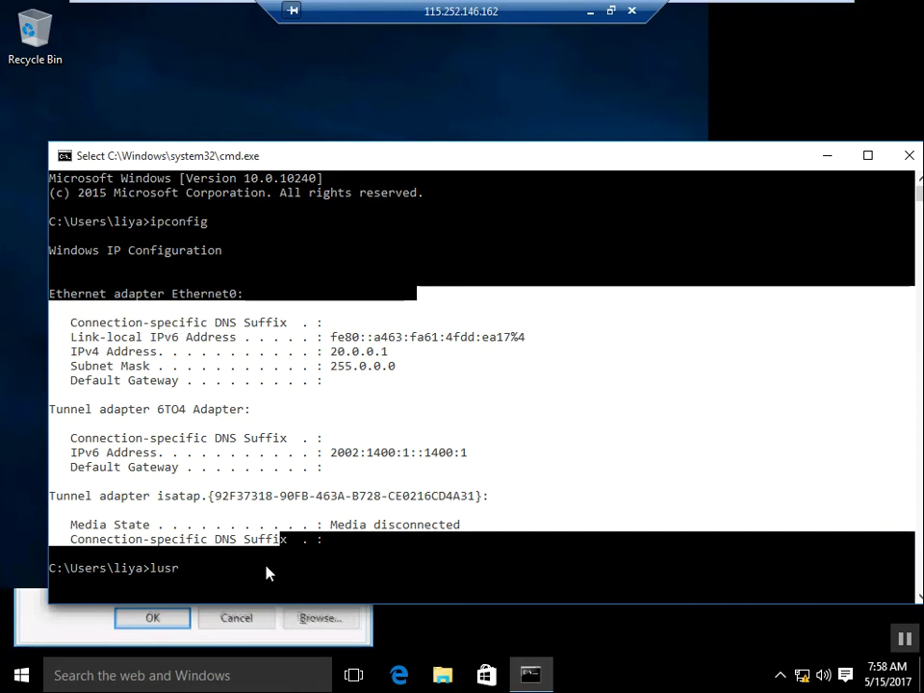
{"action": "type", "text": "mgr."}
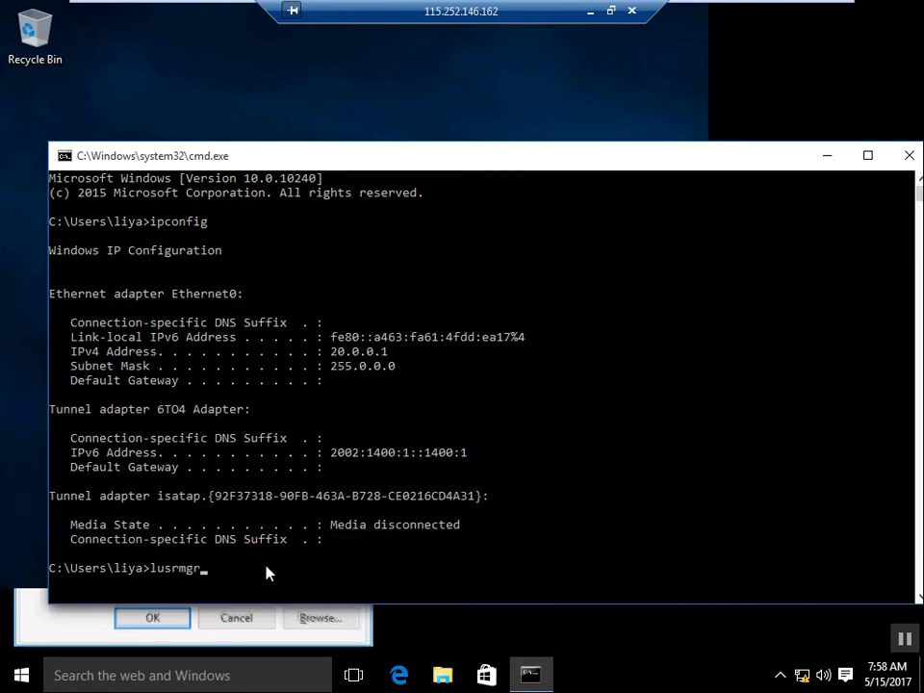
{"action": "type", "text": "msc"}
{"action": "key", "text": "Return"}
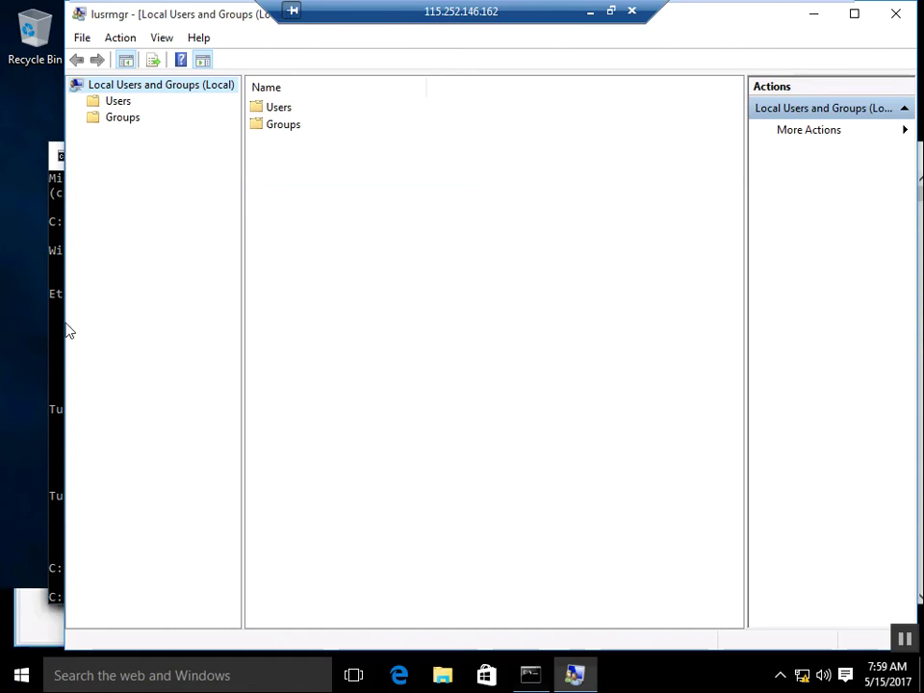
Step: Enable client 1's Administrator account by unchecking 'Account is disabled' in its Properties
{"action": "left_click", "coordinate": [123, 103]}
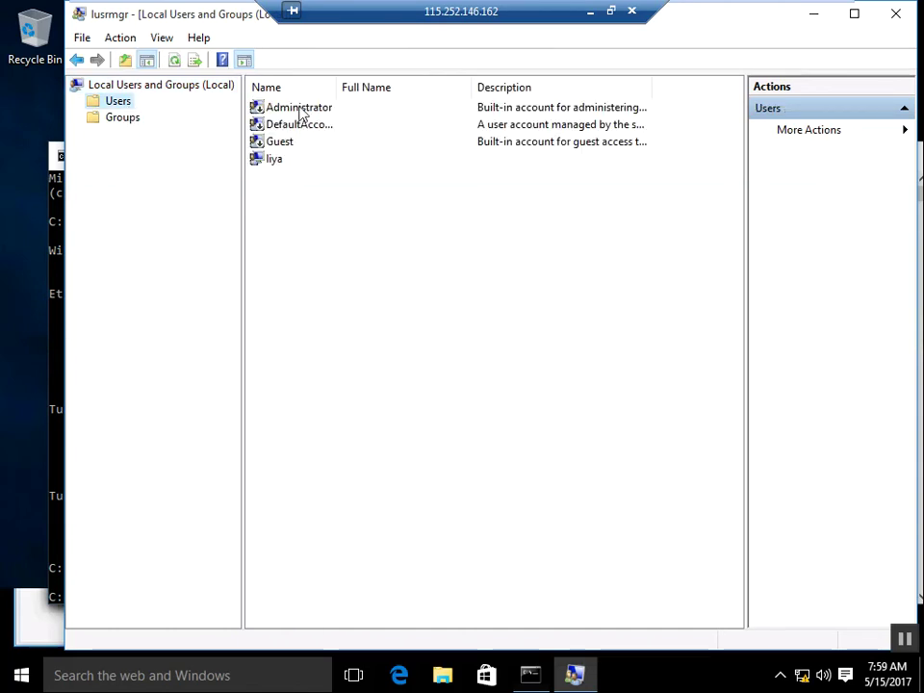
{"action": "left_click", "coordinate": [301, 114]}
{"action": "right_click", "coordinate": [301, 112]}
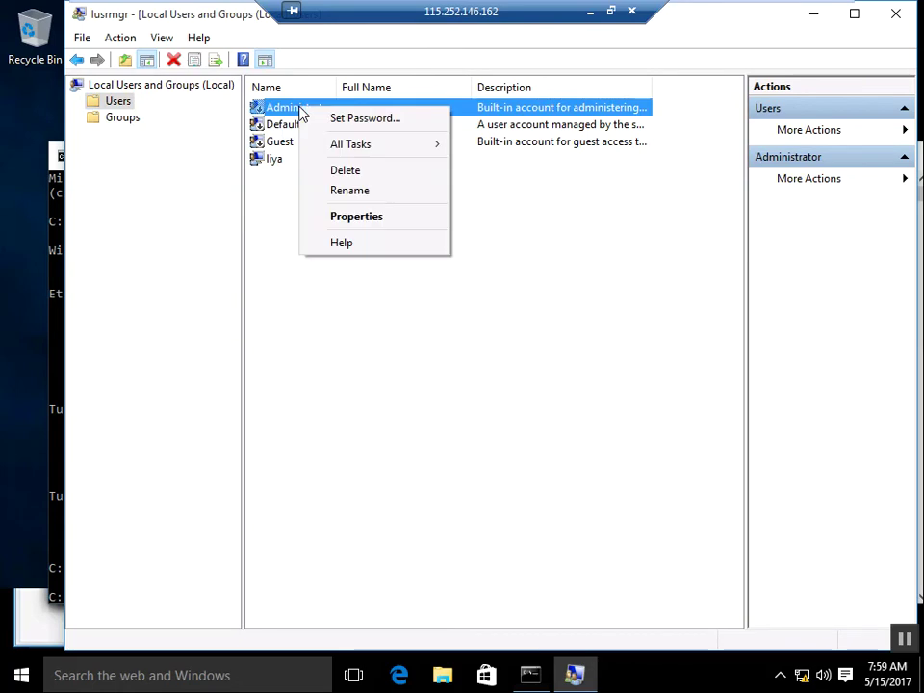
{"action": "left_click", "coordinate": [371, 220]}
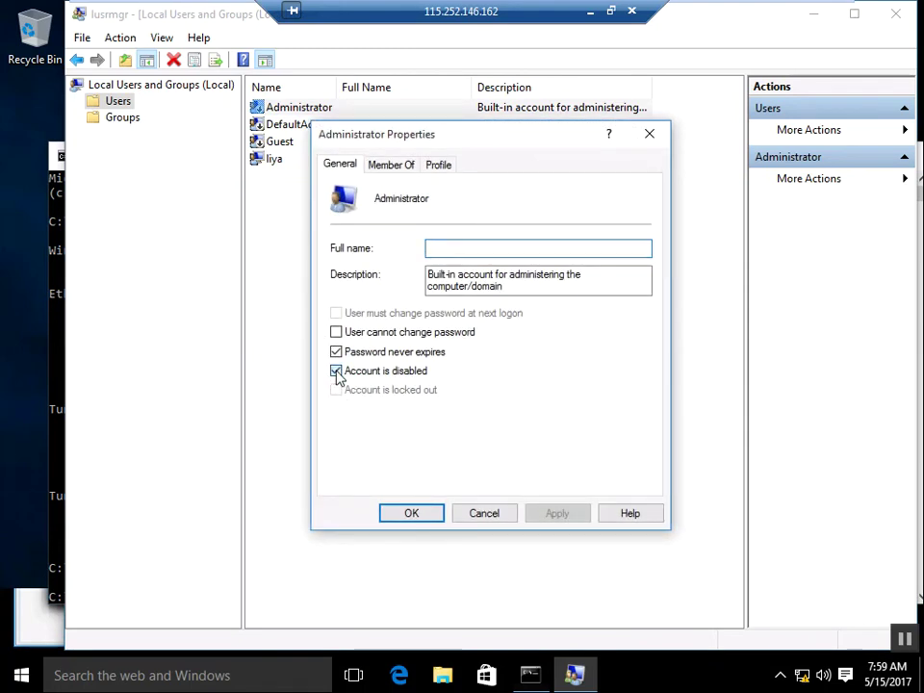
{"action": "left_click", "coordinate": [336, 370]}
{"action": "left_click", "coordinate": [581, 512]}
{"action": "left_click", "coordinate": [430, 511]}
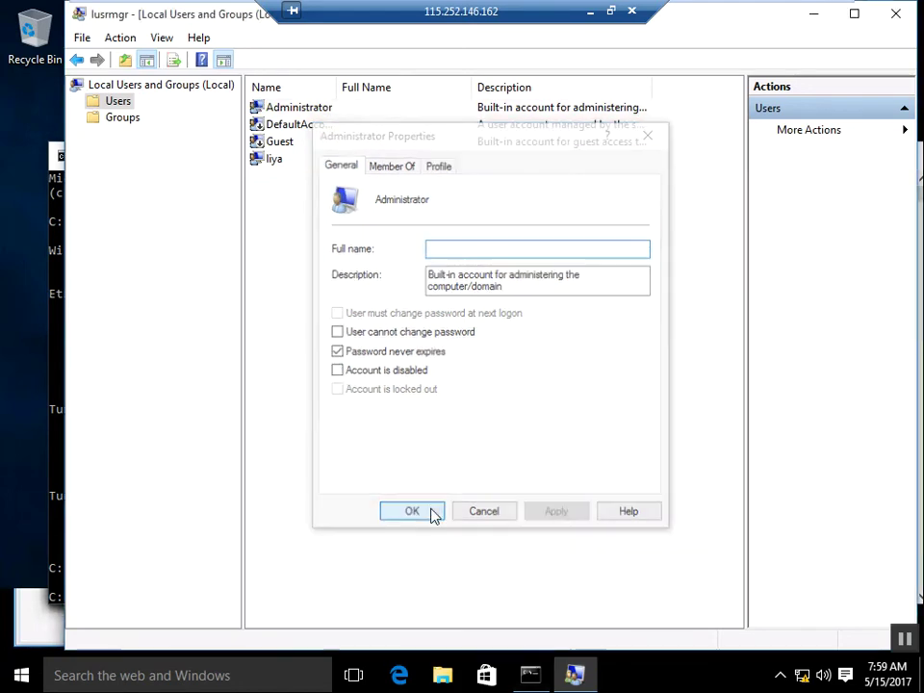
Step: Set and confirm a new Administrator password, accepting the 'password has been set' notice
{"action": "right_click", "coordinate": [306, 109]}
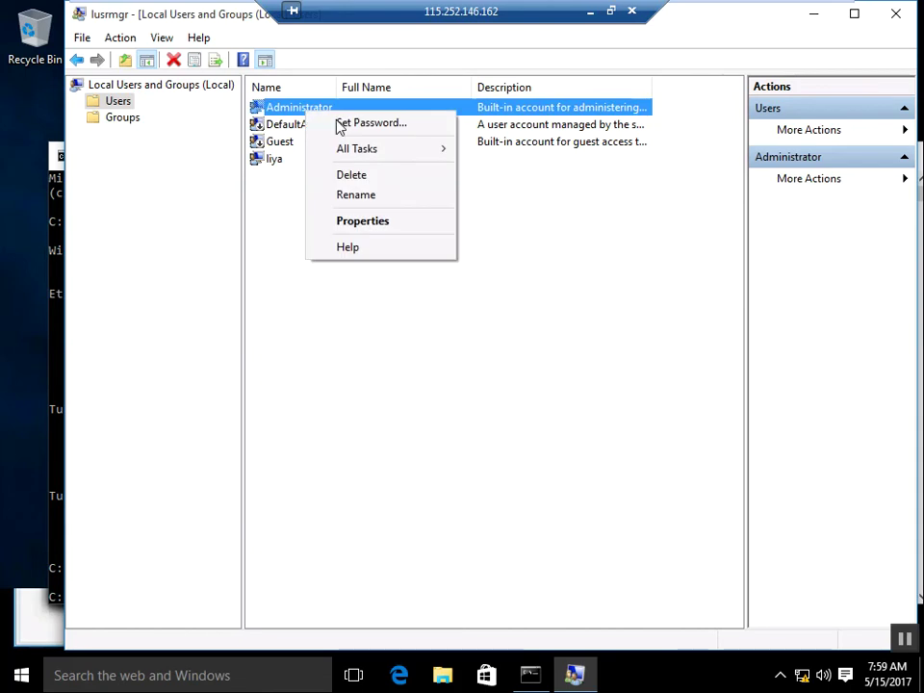
{"action": "left_click", "coordinate": [338, 125]}
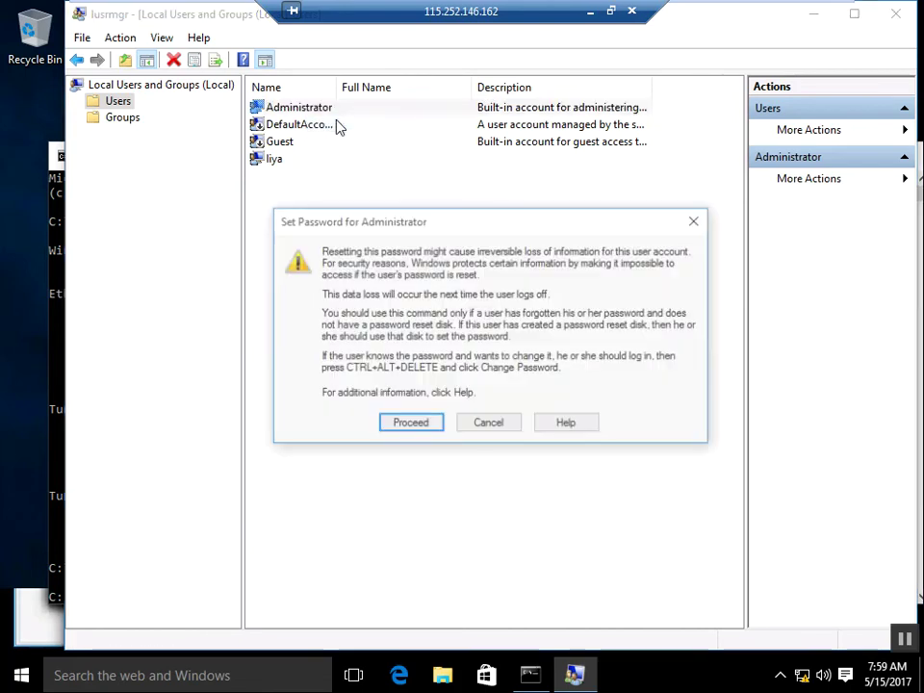
{"action": "left_click", "coordinate": [427, 425]}
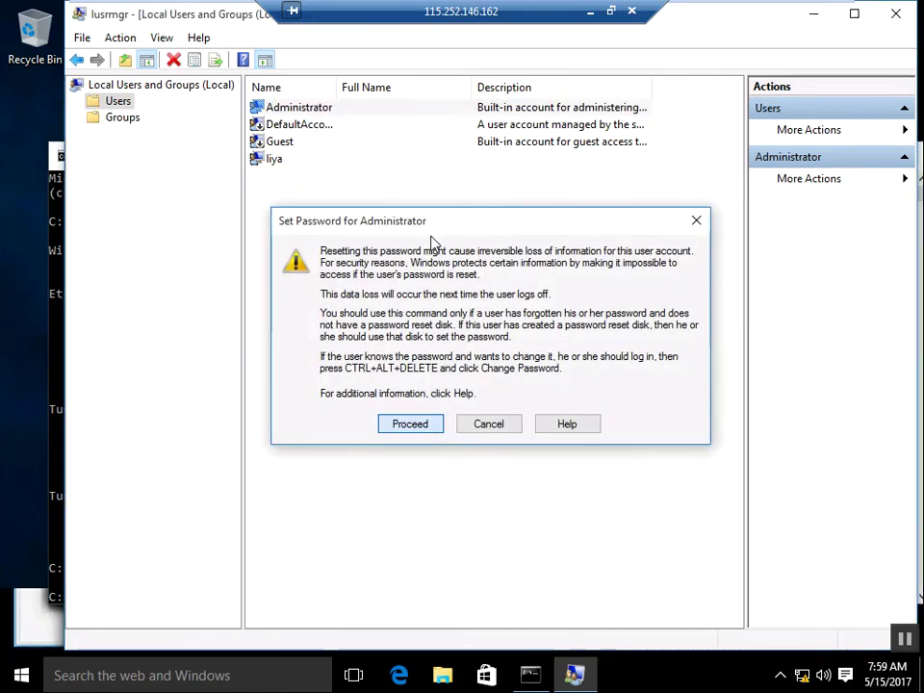
{"action": "key", "text": "Return"}
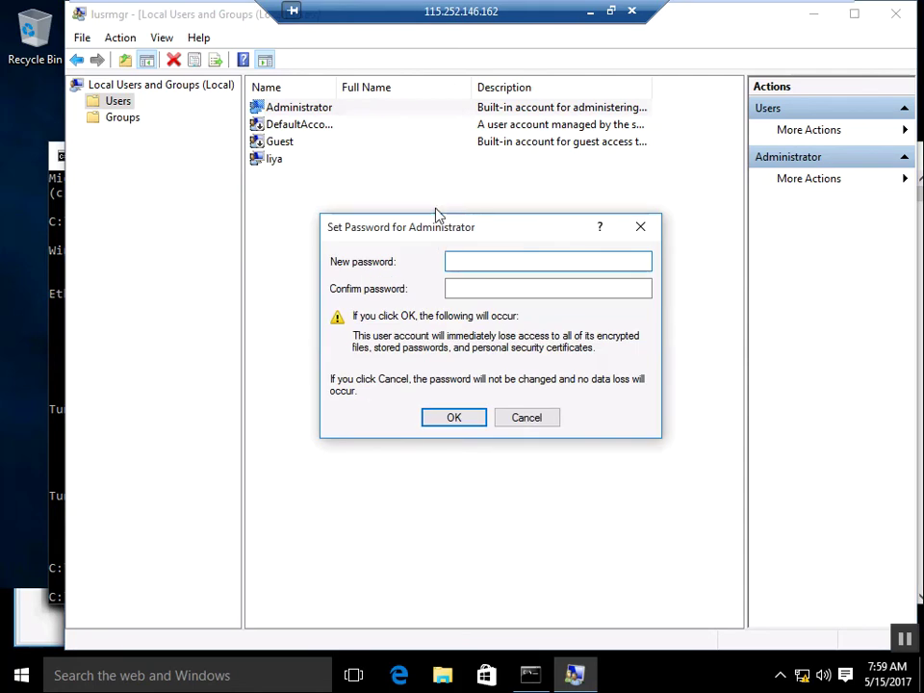
{"action": "type", "text": "1234567"}
{"action": "key", "text": "Tab"}
{"action": "type", "text": "1234567"}
{"action": "key", "text": "Return"}
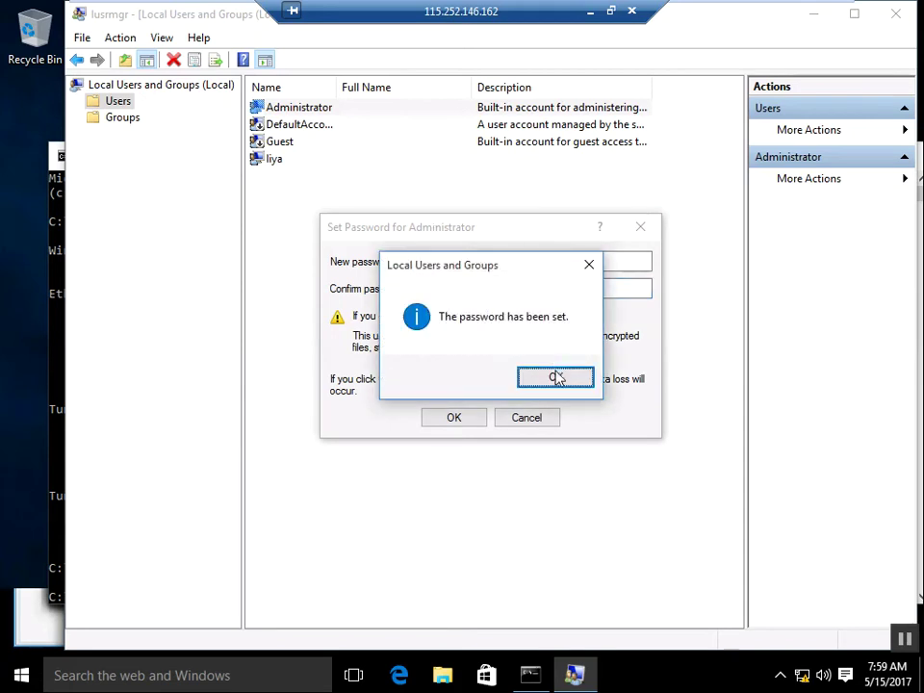
{"action": "left_click", "coordinate": [548, 381]}
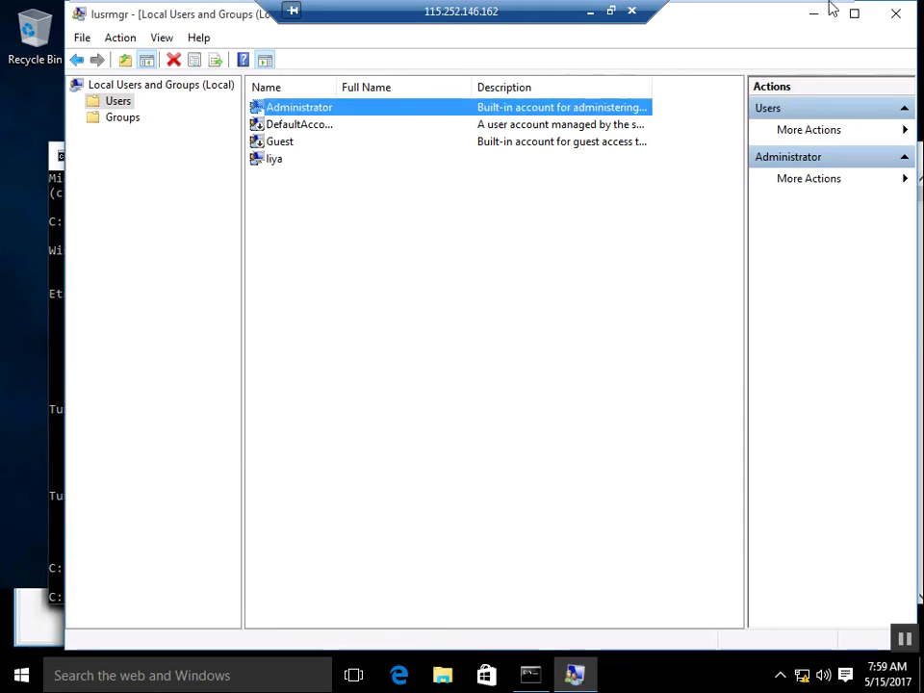
{"action": "mouse_move", "coordinate": [761, 8]}
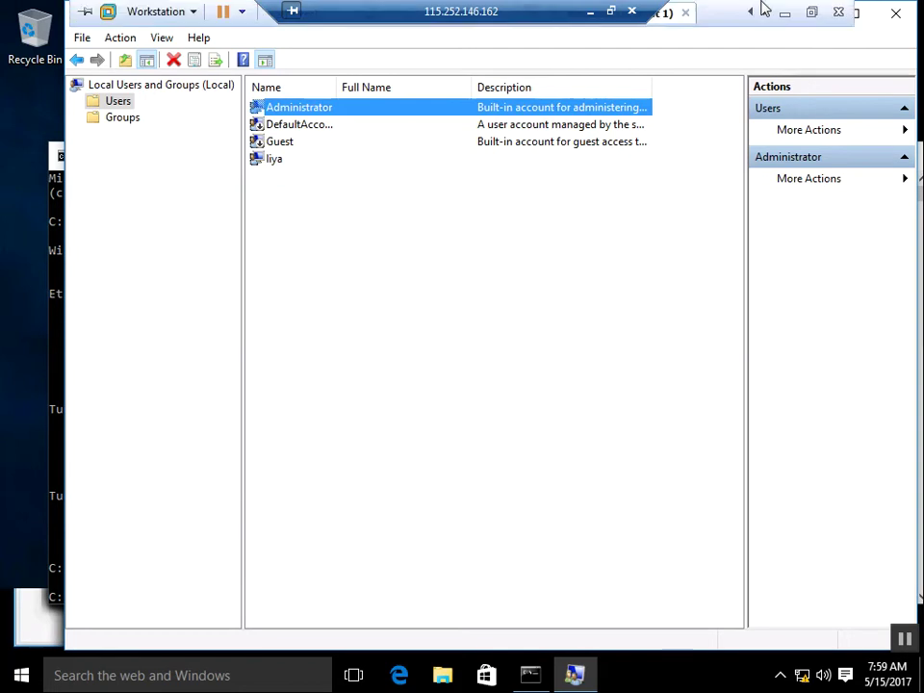
Step: Switch to the Windows 10 (client 2) VM in full screen and run lusrmgr.msc from Run
{"action": "left_click", "coordinate": [814, 19]}
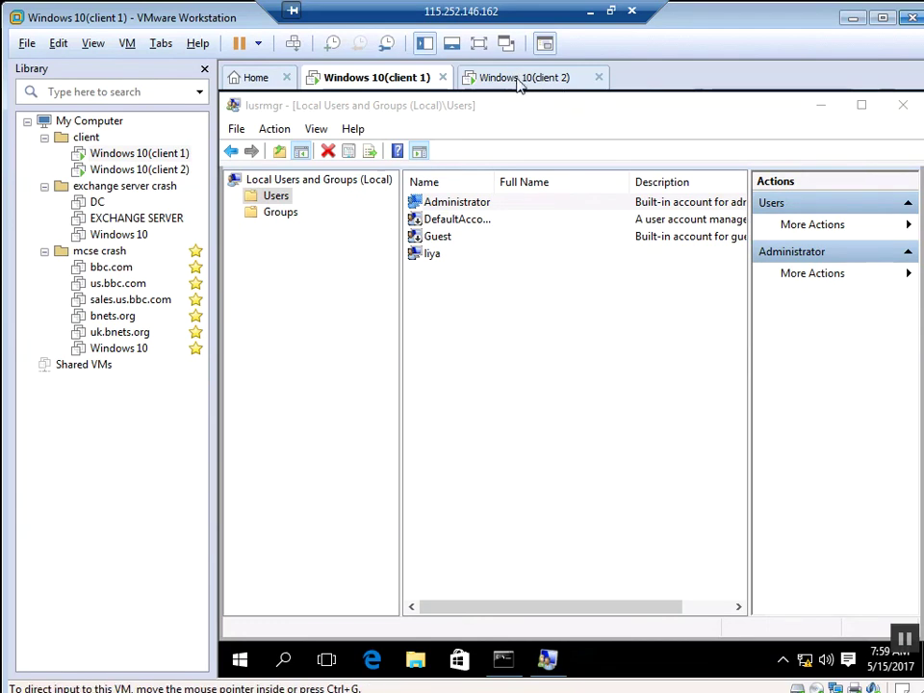
{"action": "left_click", "coordinate": [520, 79]}
{"action": "left_click", "coordinate": [479, 45]}
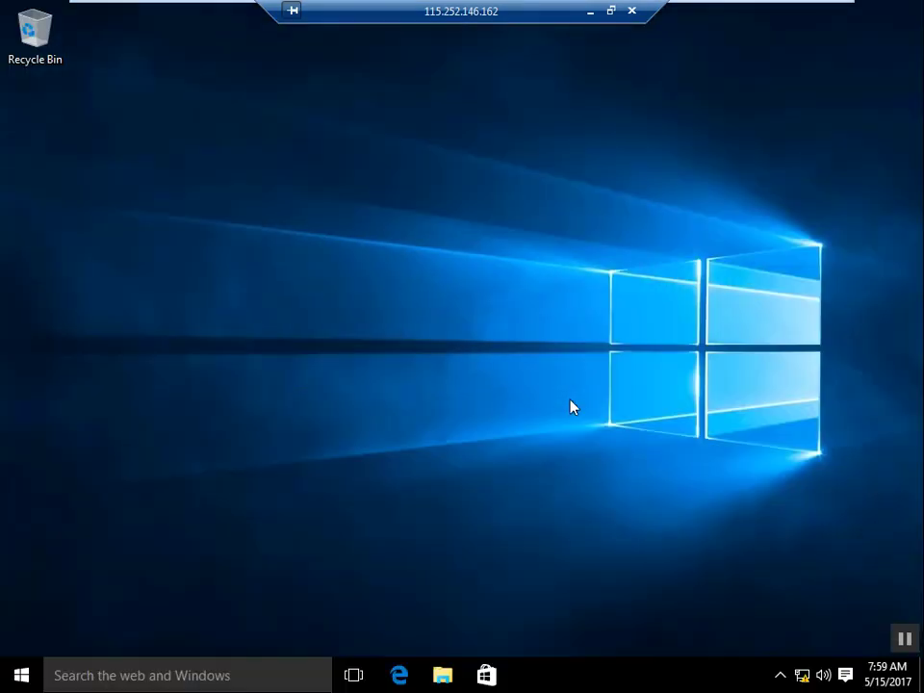
{"action": "key", "text": "super+r"}
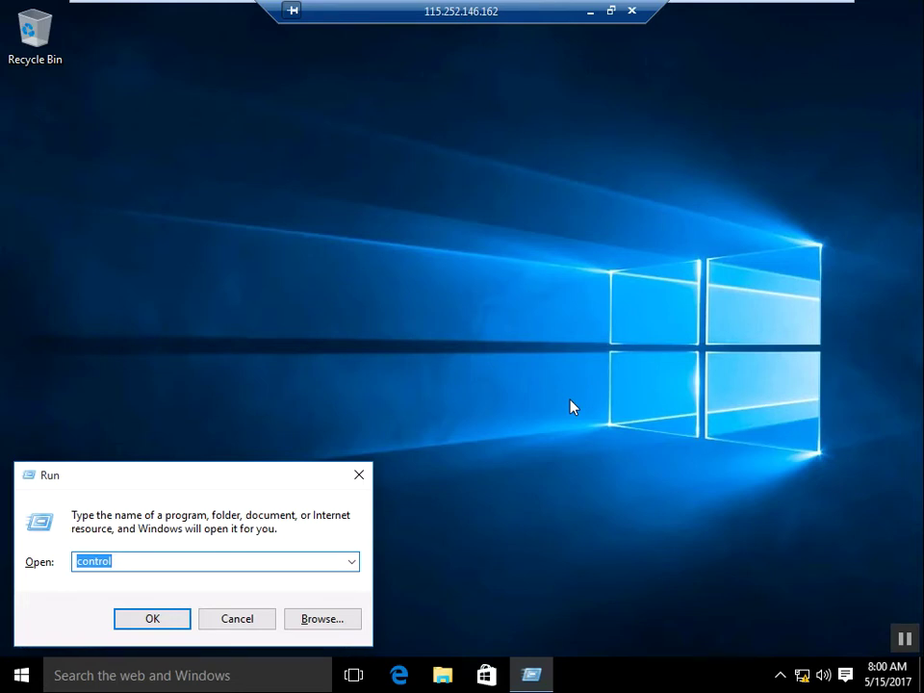
{"action": "type", "text": "lusrmgr.msc"}
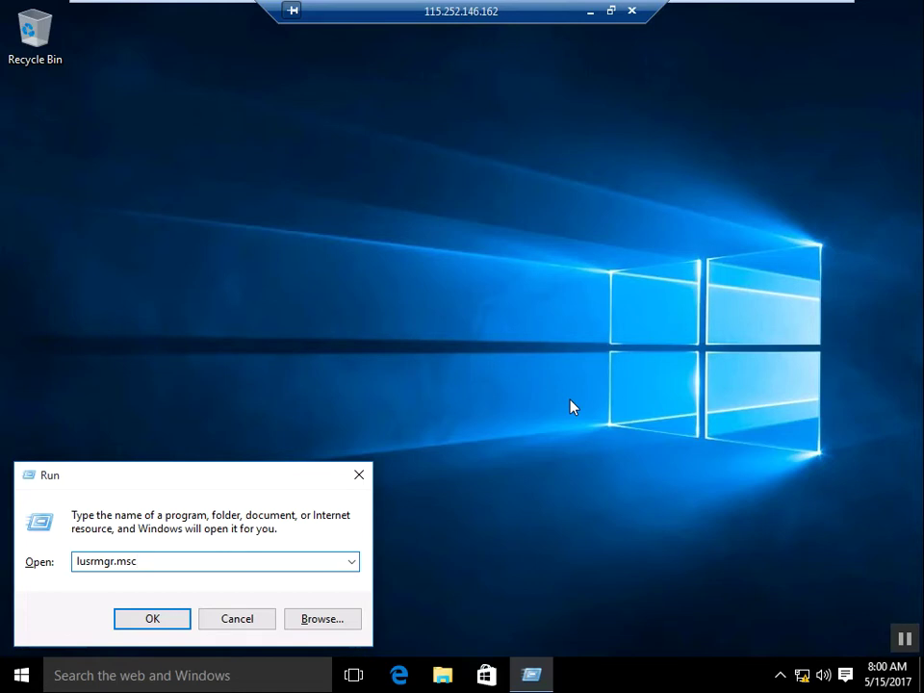
{"action": "key", "text": "Return"}
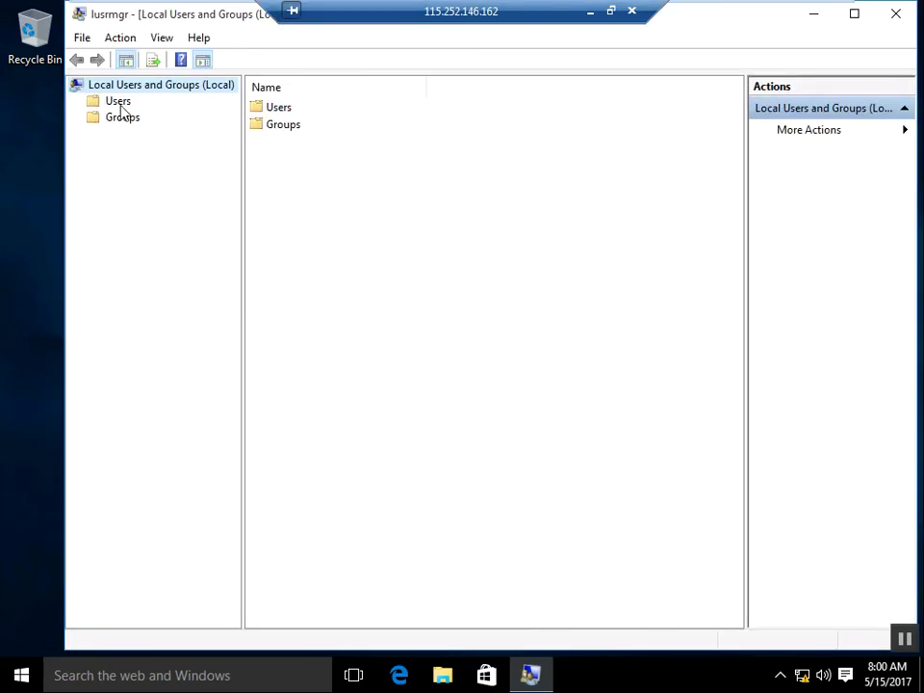
Step: Enable client 2's Administrator account by unchecking 'Account is disabled' in its Properties
{"action": "left_click", "coordinate": [118, 102]}
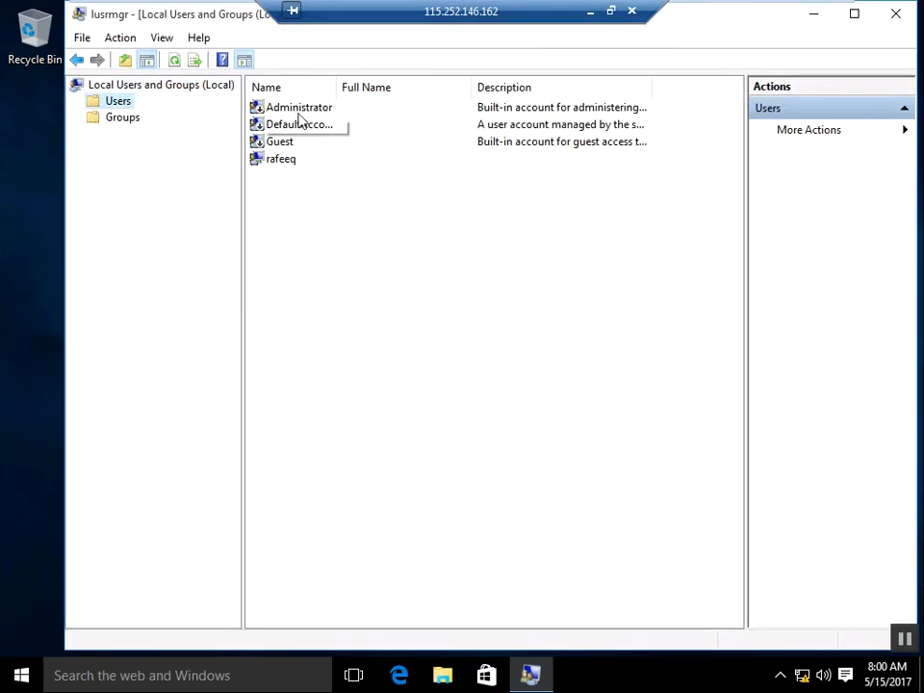
{"action": "left_click", "coordinate": [299, 113]}
{"action": "right_click", "coordinate": [299, 112]}
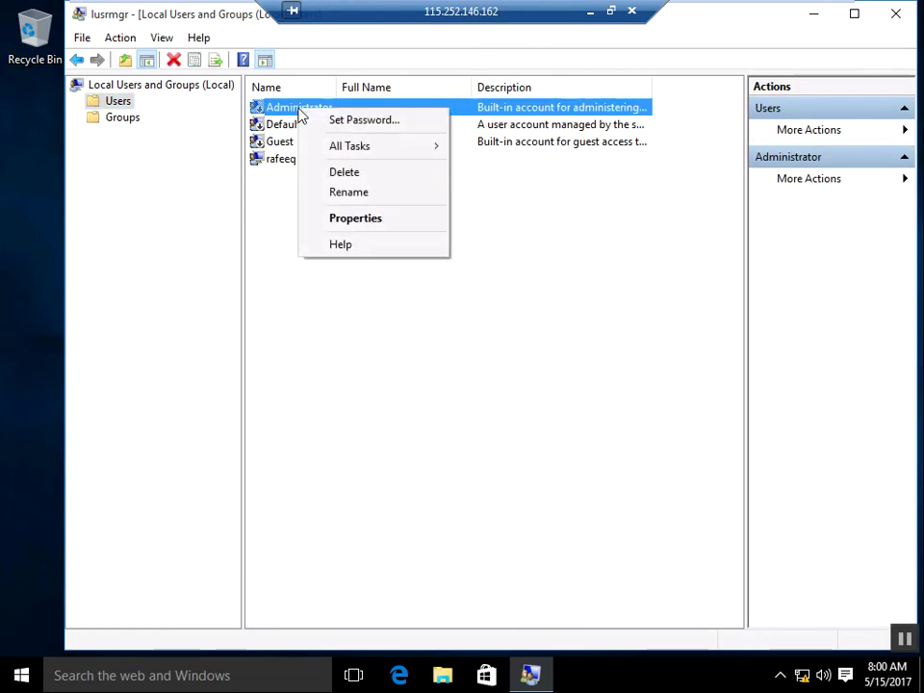
{"action": "left_click", "coordinate": [367, 221]}
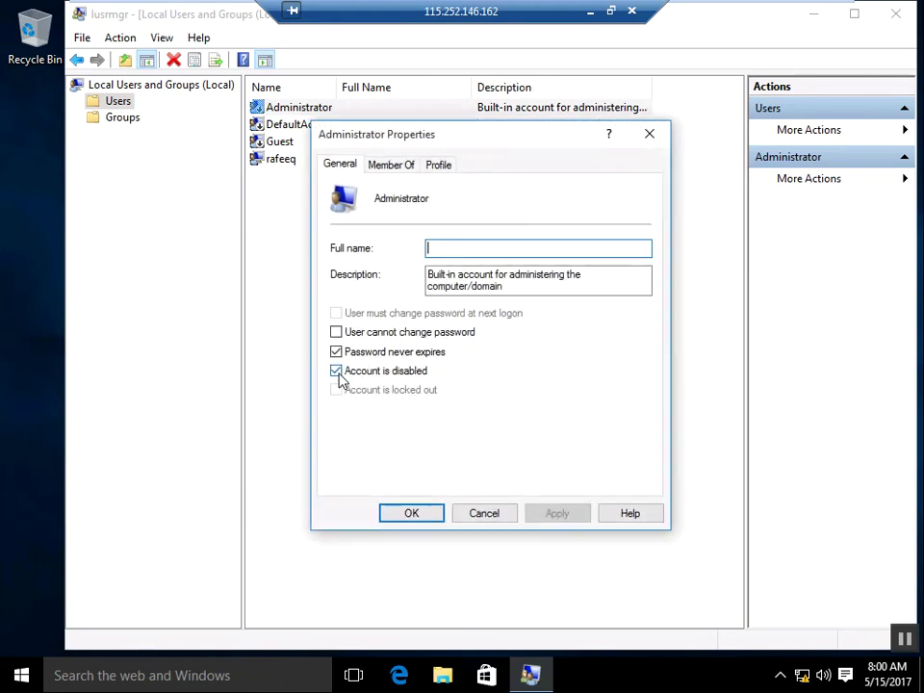
{"action": "left_click", "coordinate": [338, 372]}
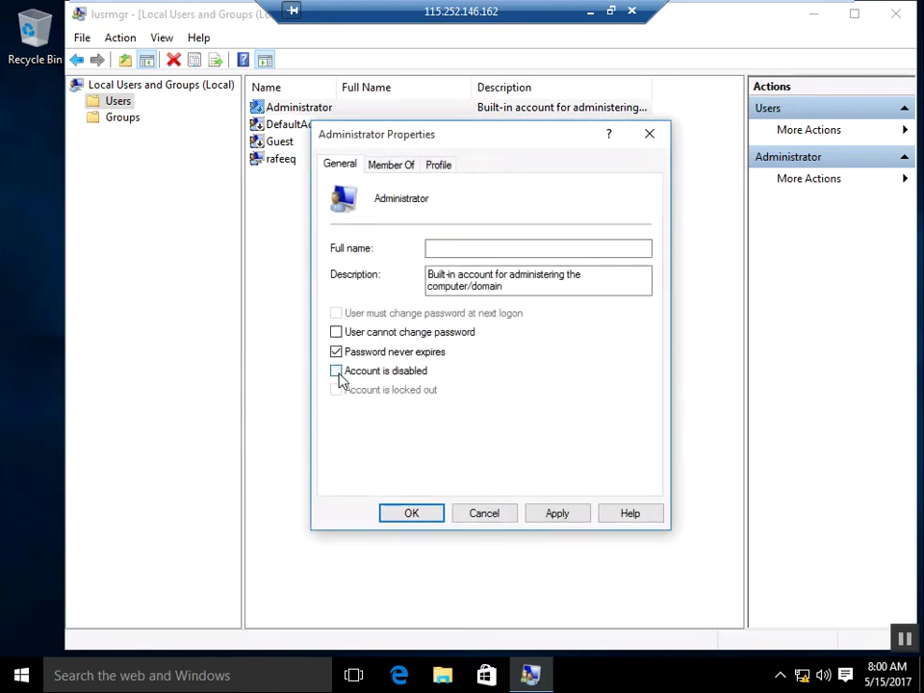
{"action": "left_click", "coordinate": [558, 517]}
{"action": "left_click", "coordinate": [424, 513]}
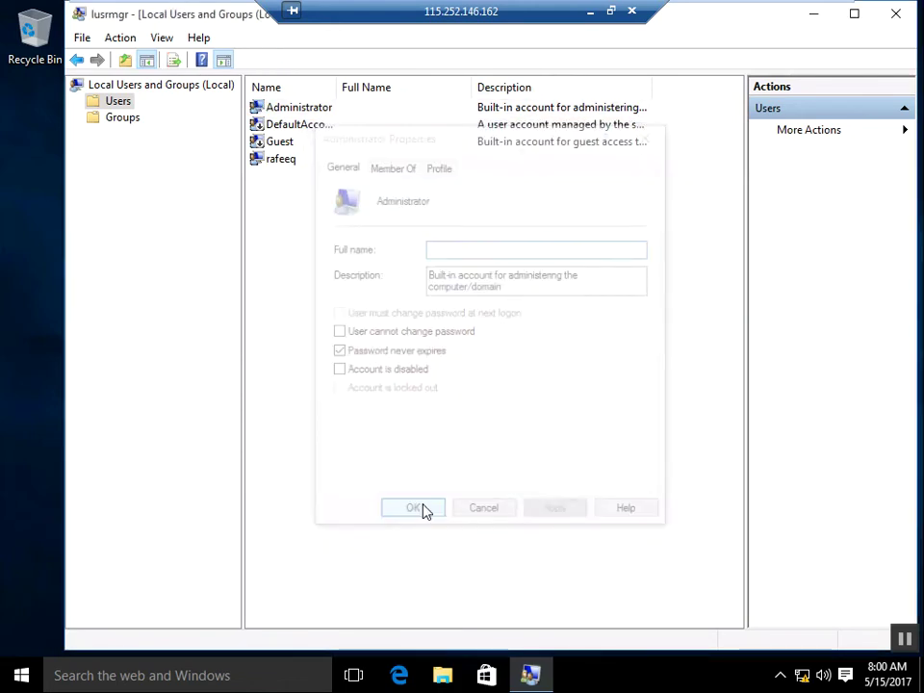
Step: Set and confirm a new Administrator password on client 2, acknowledging the confirmation
{"action": "right_click", "coordinate": [315, 108]}
{"action": "left_click", "coordinate": [346, 130]}
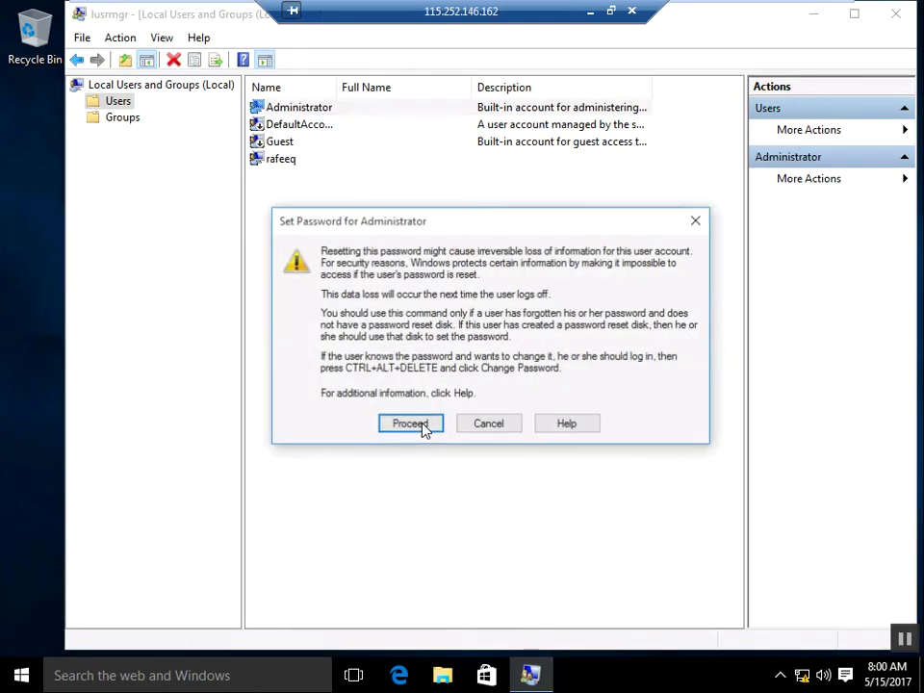
{"action": "left_click", "coordinate": [422, 424]}
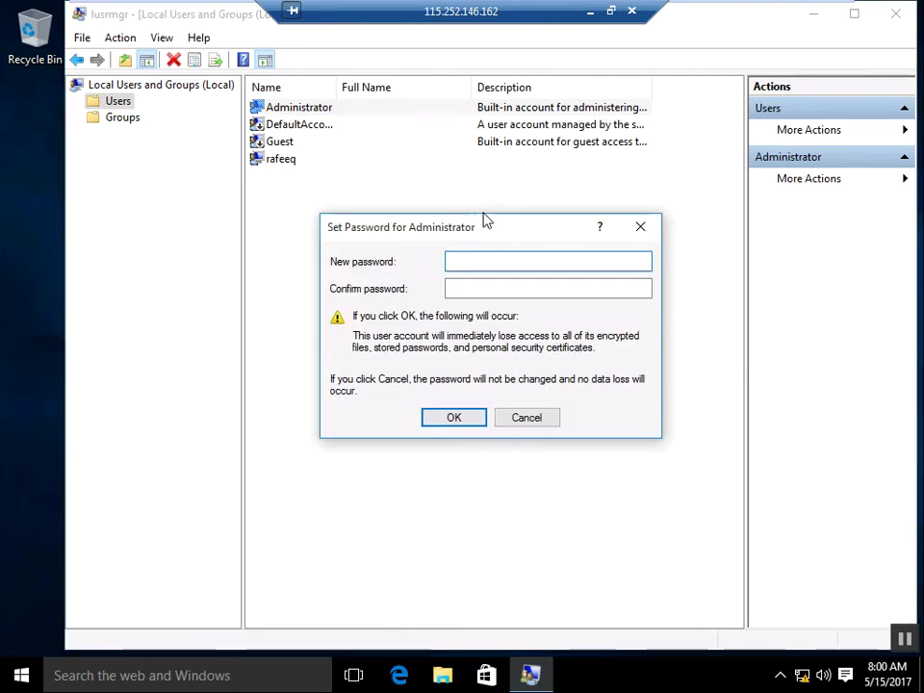
{"action": "type", "text": "•••••••"}
{"action": "key", "text": "Tab"}
{"action": "type", "text": "•••••••"}
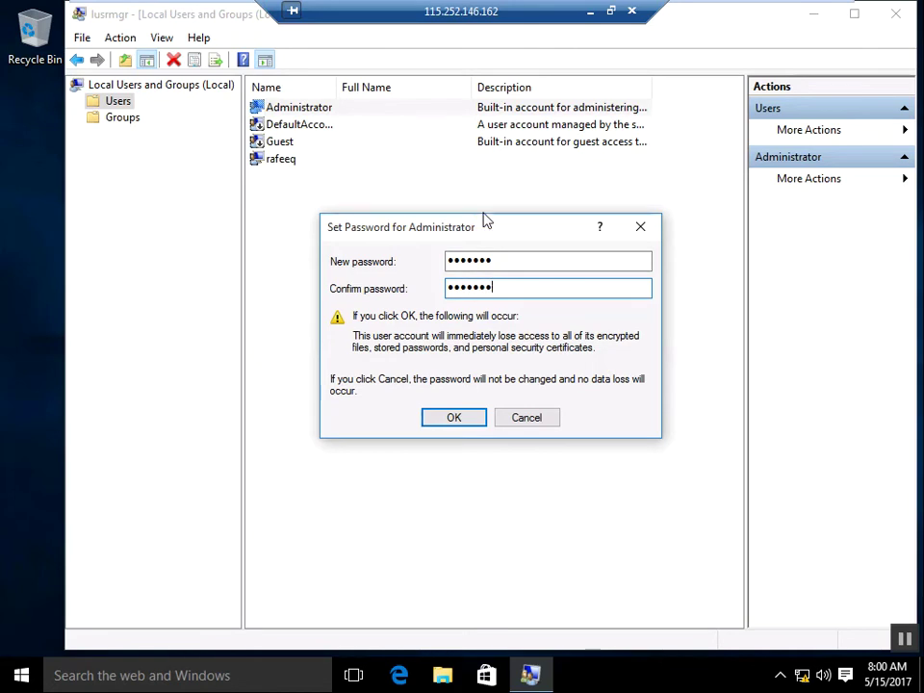
{"action": "key", "text": "Return"}
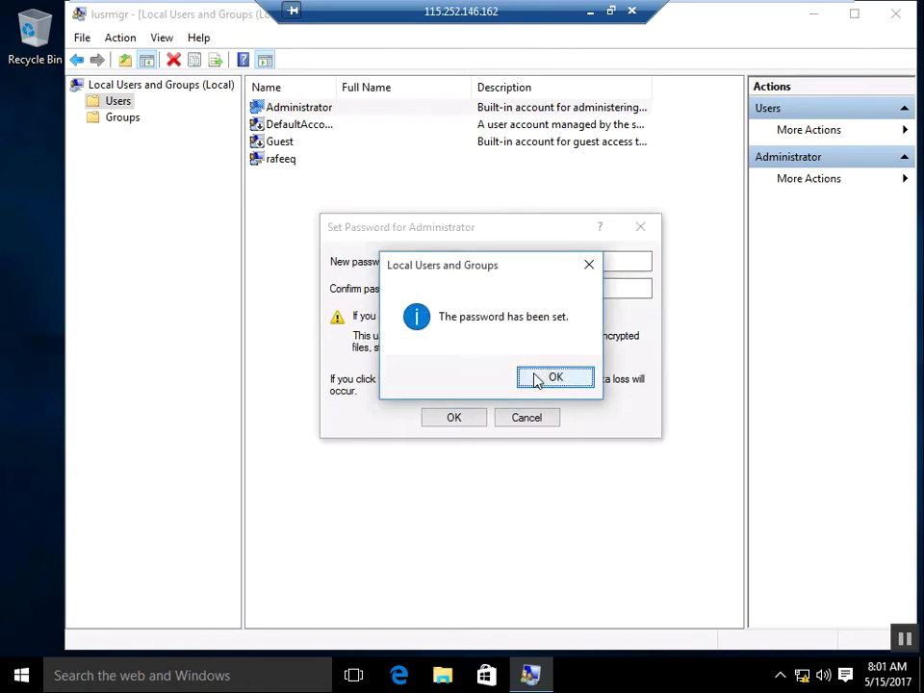
{"action": "left_click", "coordinate": [537, 379]}
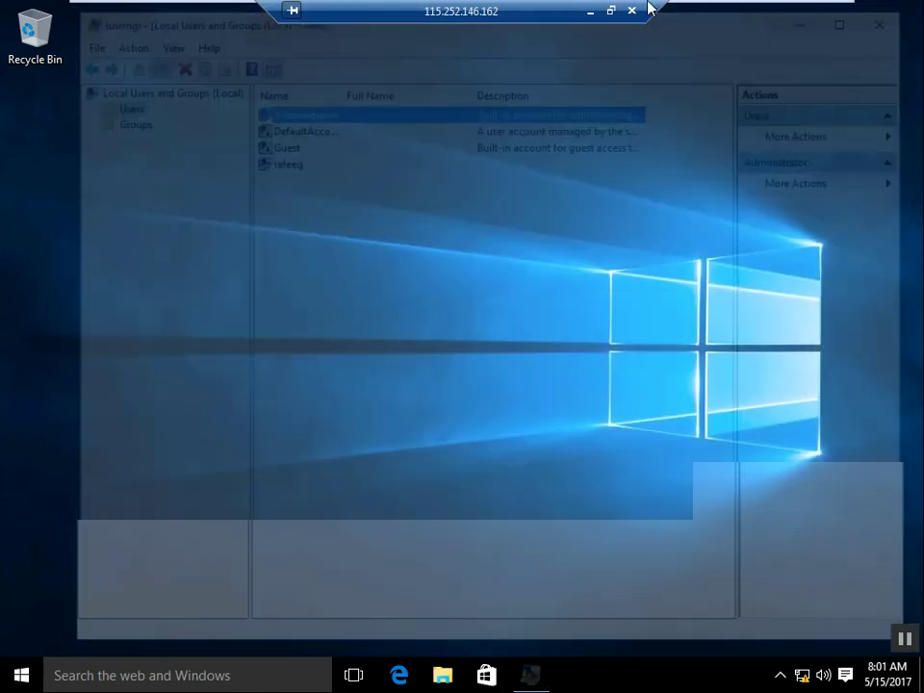
Step: Return to the client 1 VM, close its user manager, go full screen and nudge Command Prompt right
{"action": "mouse_move", "coordinate": [569, 6]}
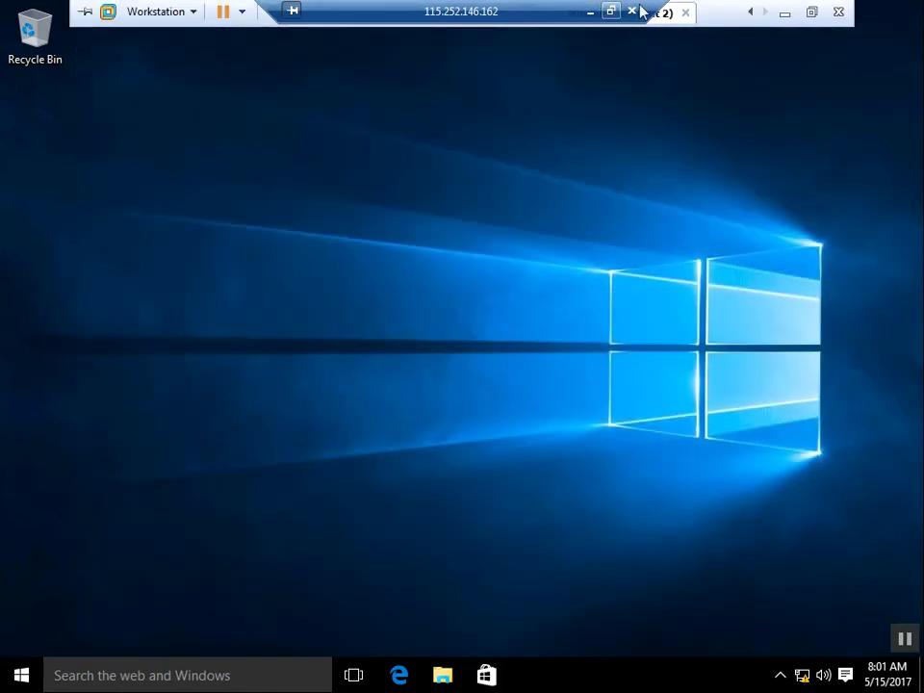
{"action": "left_click", "coordinate": [811, 15]}
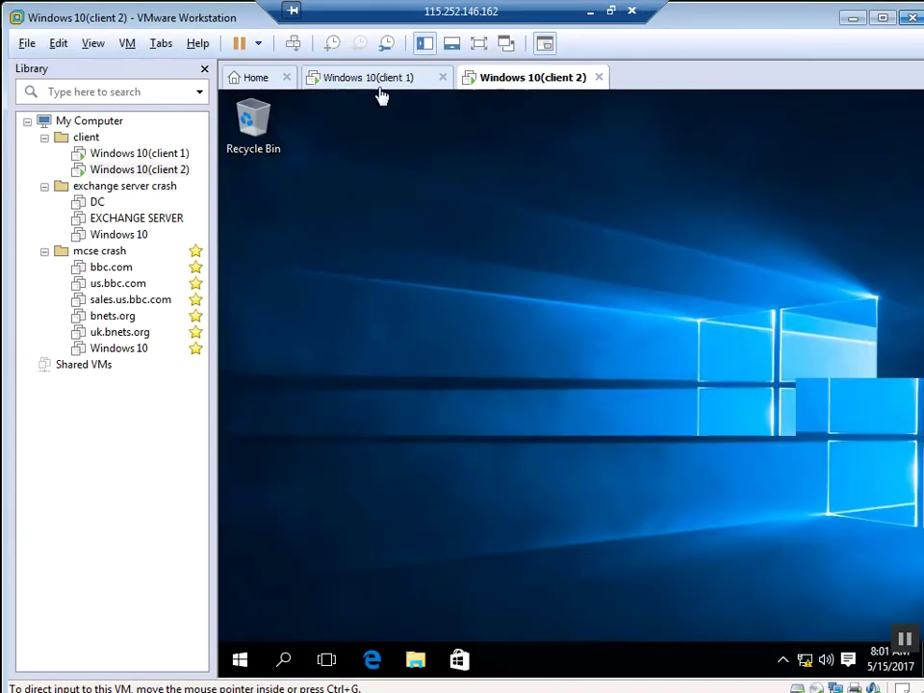
{"action": "left_click", "coordinate": [381, 85]}
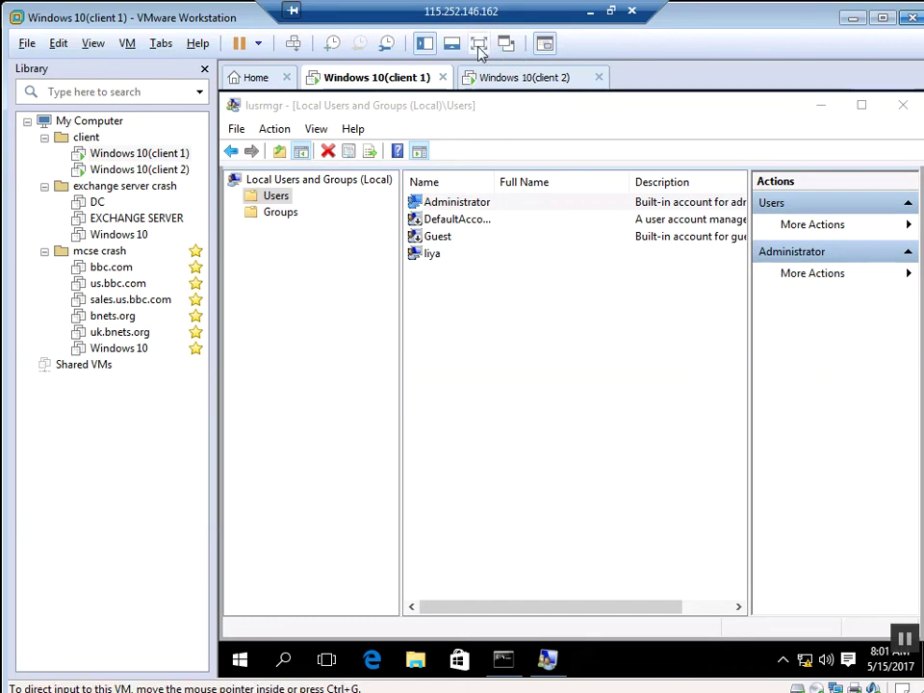
{"action": "left_click", "coordinate": [905, 108]}
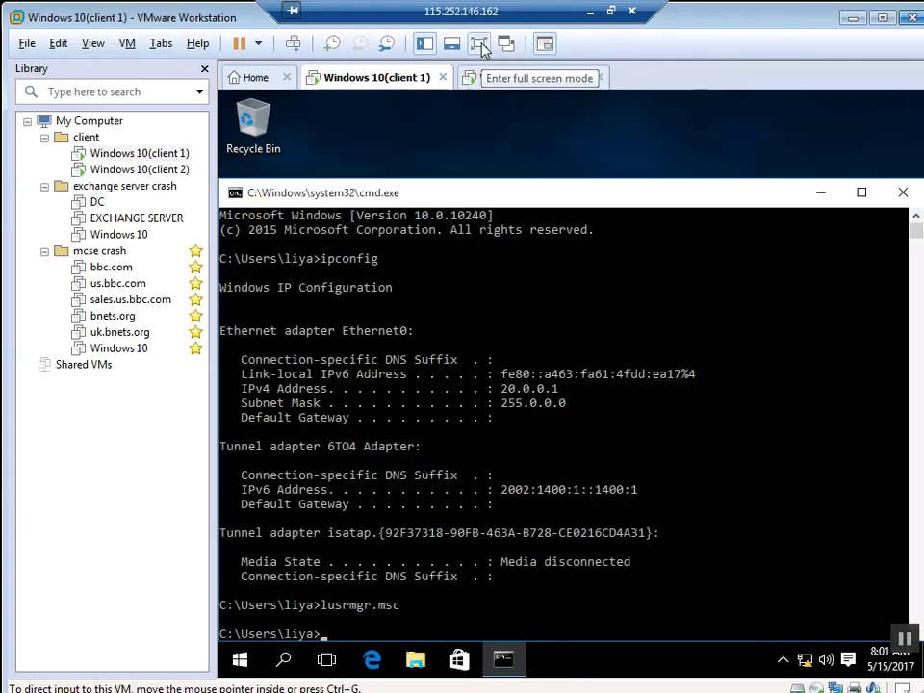
{"action": "left_click", "coordinate": [480, 45]}
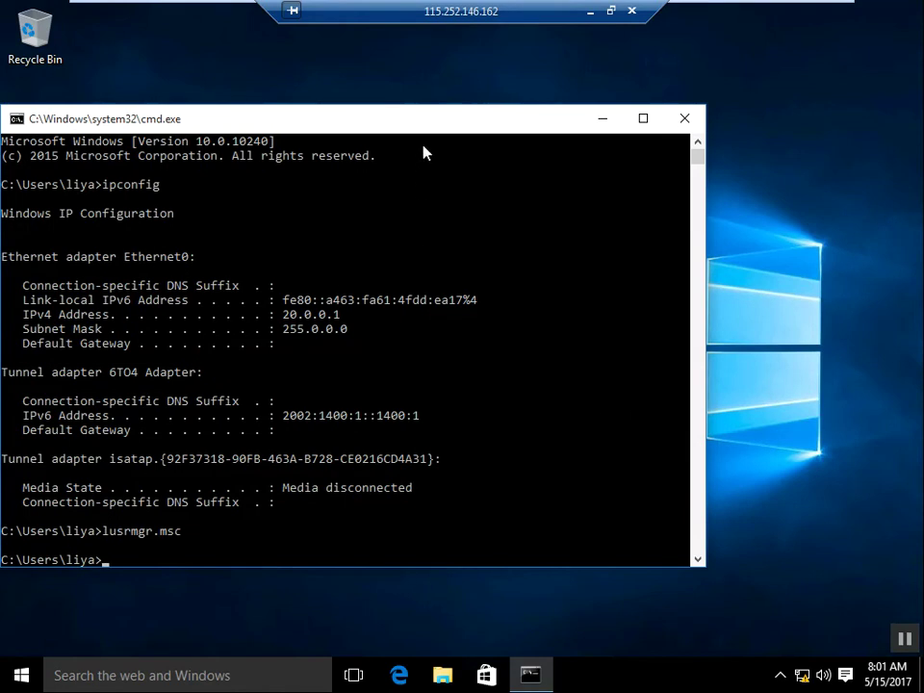
{"action": "left_click_drag", "start_coordinate": [435, 129], "coordinate": [534, 123]}
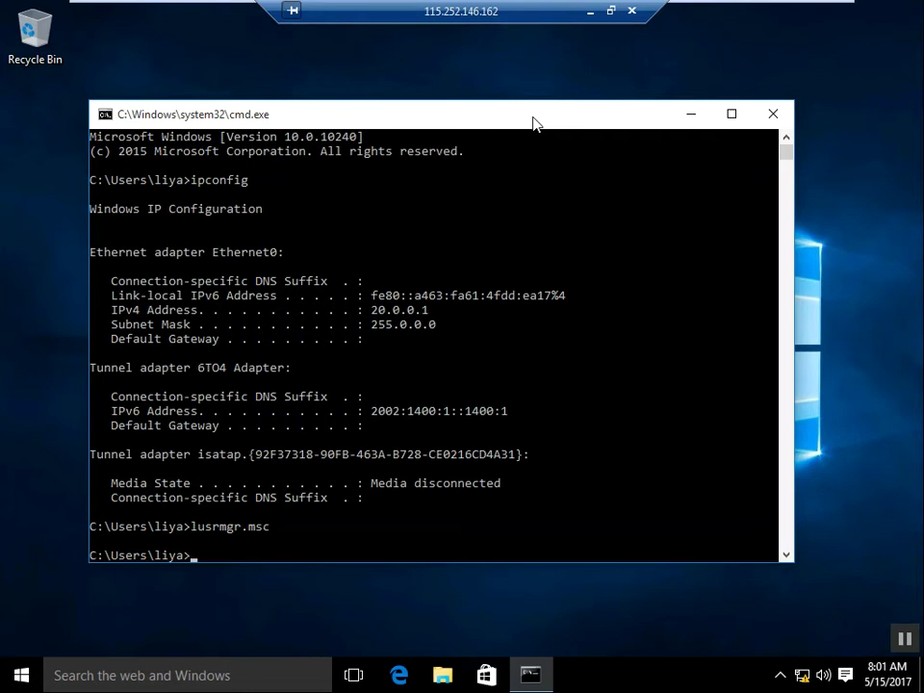
Step: Run ping 20.0.0.2 from client 1, getting 4 of 4 replies with 0% loss
{"action": "type", "text": "ping 20.0.0.2"}
{"action": "key", "text": "Return"}
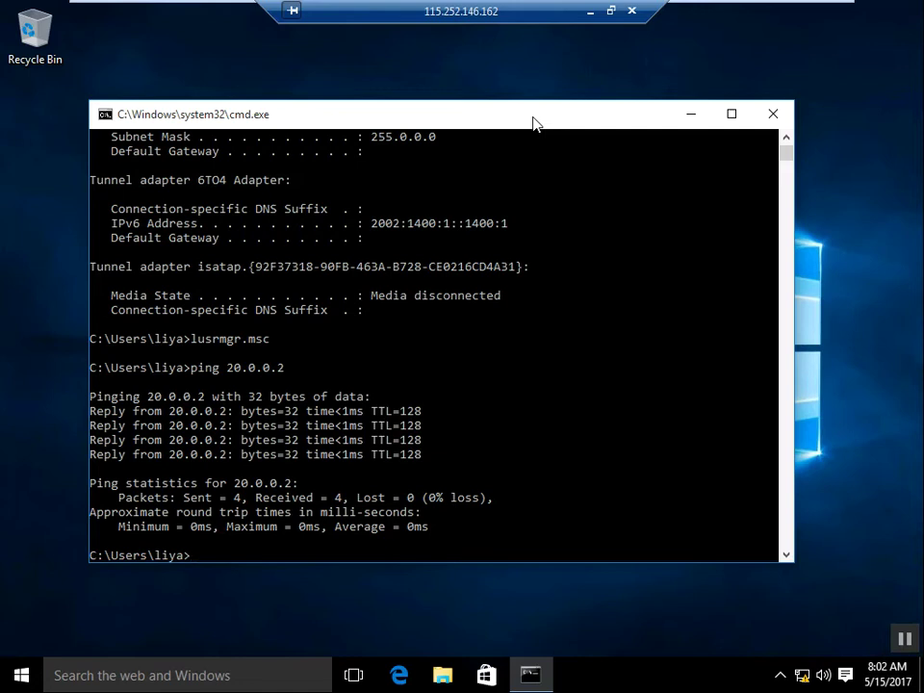
Step: Ping client2 by name, getting 4 of 4 replies, then list the ARP table with arp -a
{"action": "type", "text": "ping client2"}
{"action": "key", "text": "Return"}
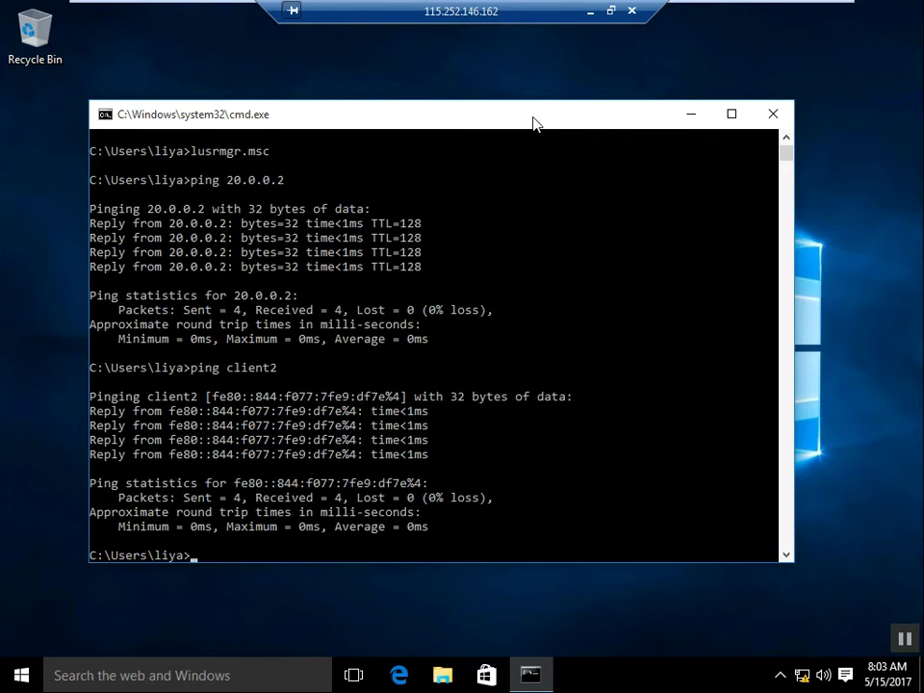
{"action": "type", "text": "arp -a"}
{"action": "key", "text": "Return"}
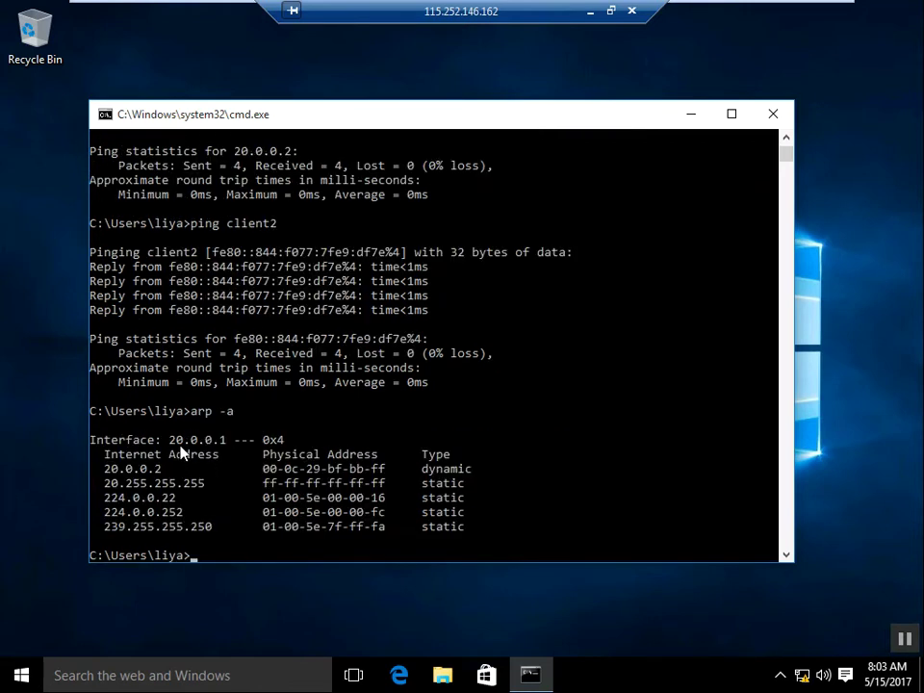
Step: Highlight the 20.0.0.2 ARP row with its physical address, then clear the selection
{"action": "left_click", "coordinate": [129, 471]}
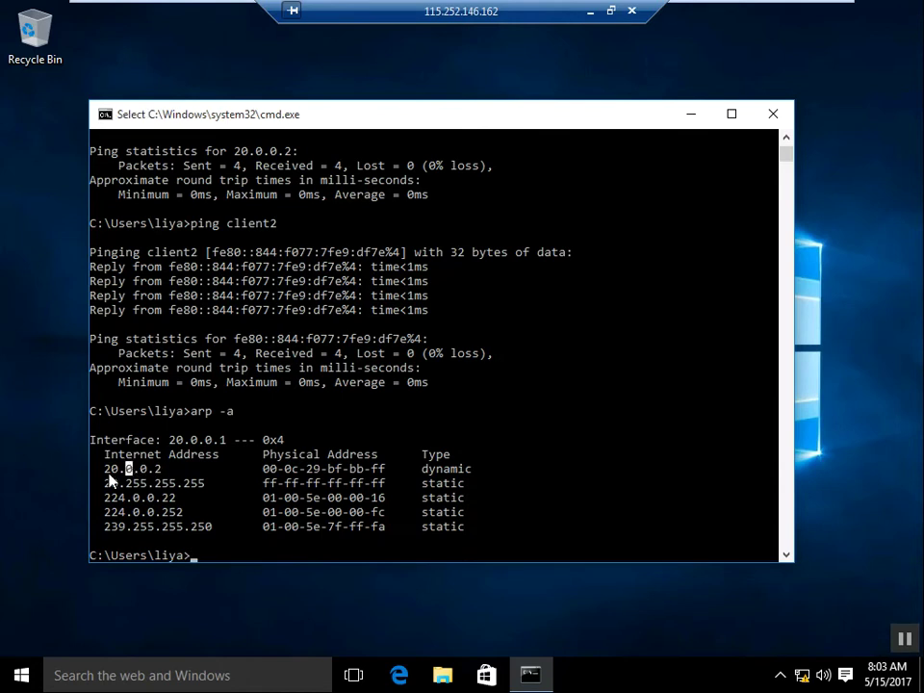
{"action": "left_click_drag", "start_coordinate": [151, 473], "coordinate": [388, 475]}
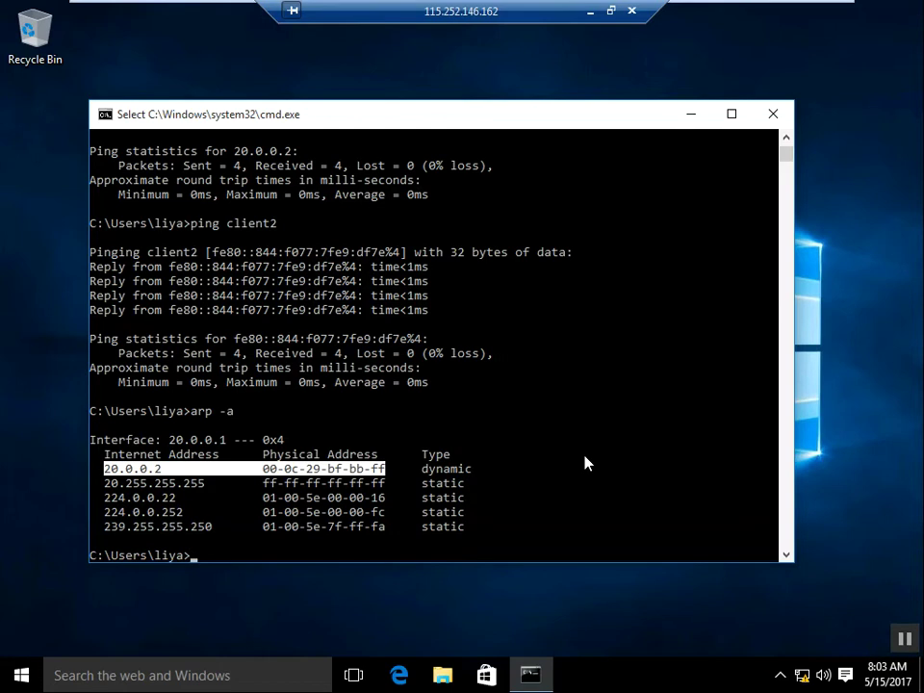
{"action": "left_click", "coordinate": [237, 484]}
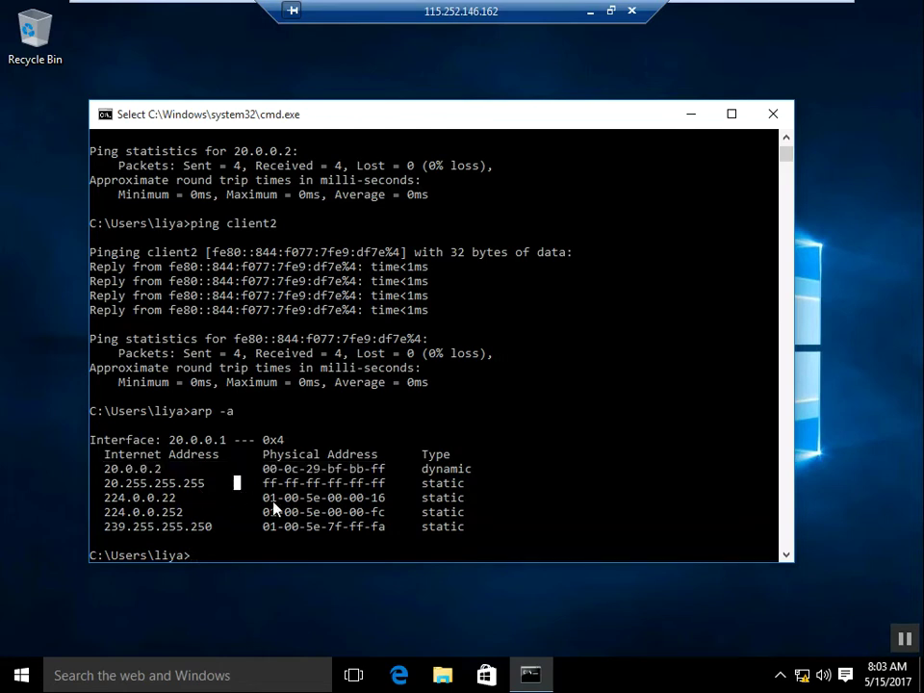
{"action": "left_click", "coordinate": [785, 555]}
{"action": "left_click", "coordinate": [784, 556]}
{"action": "left_click", "coordinate": [785, 556]}
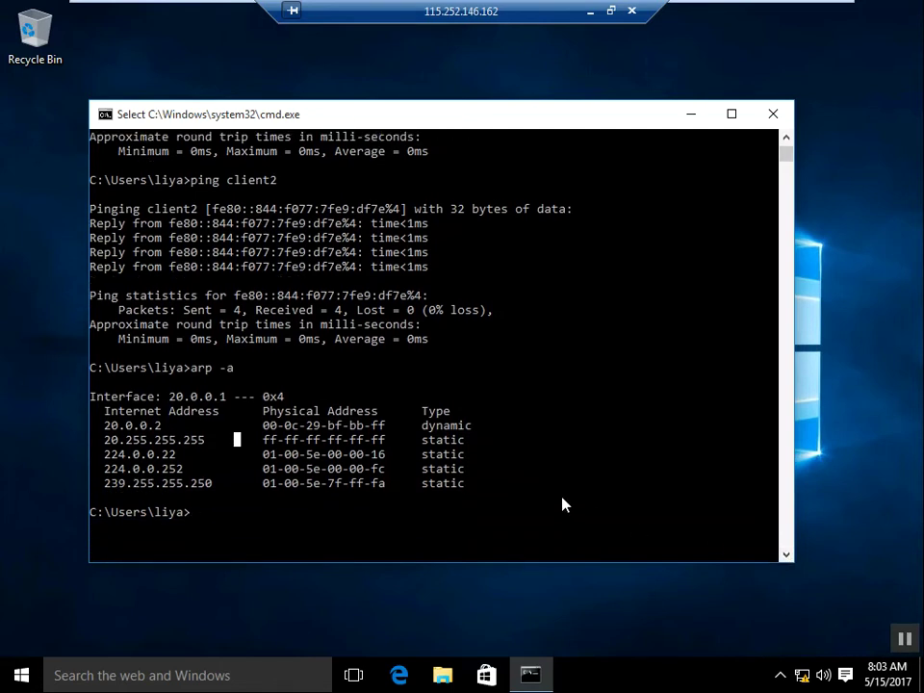
Step: Leave Select mode and run net view, listing CLIENT1 and CLIENT2
{"action": "key", "text": "Escape"}
{"action": "type", "text": "net"}
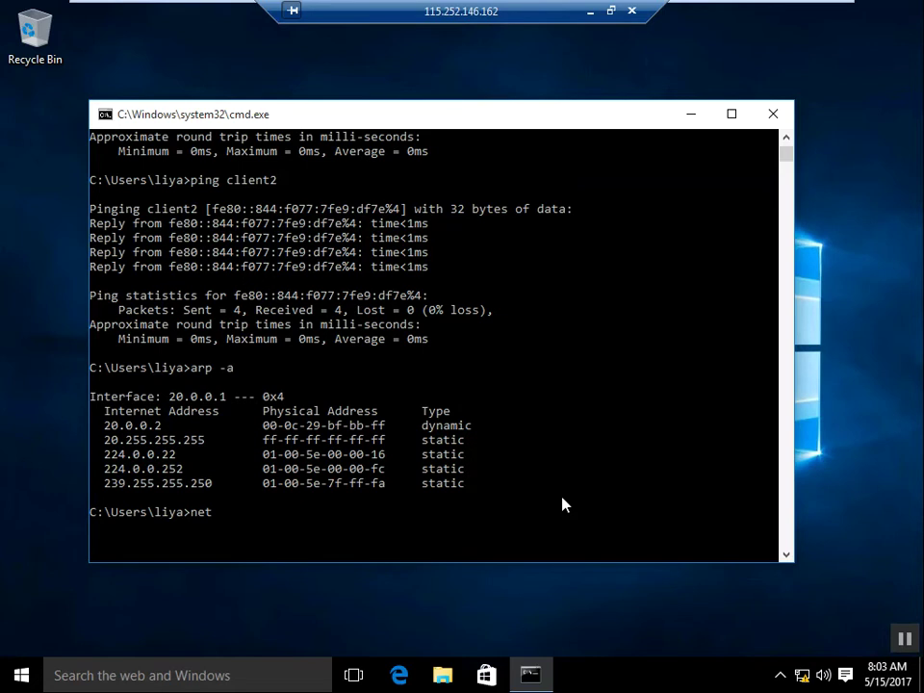
{"action": "type", "text": " view"}
{"action": "key", "text": "Return"}
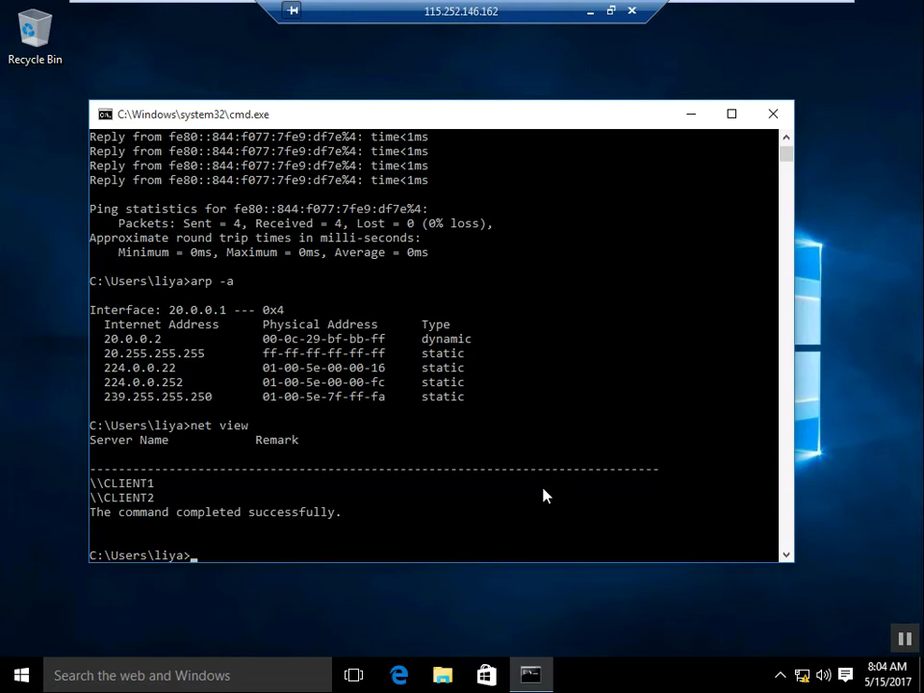
Step: In the Notepad notes, add the heading 'there three types accessing computers through network' with a dashed underline
{"action": "left_click", "coordinate": [592, 13]}
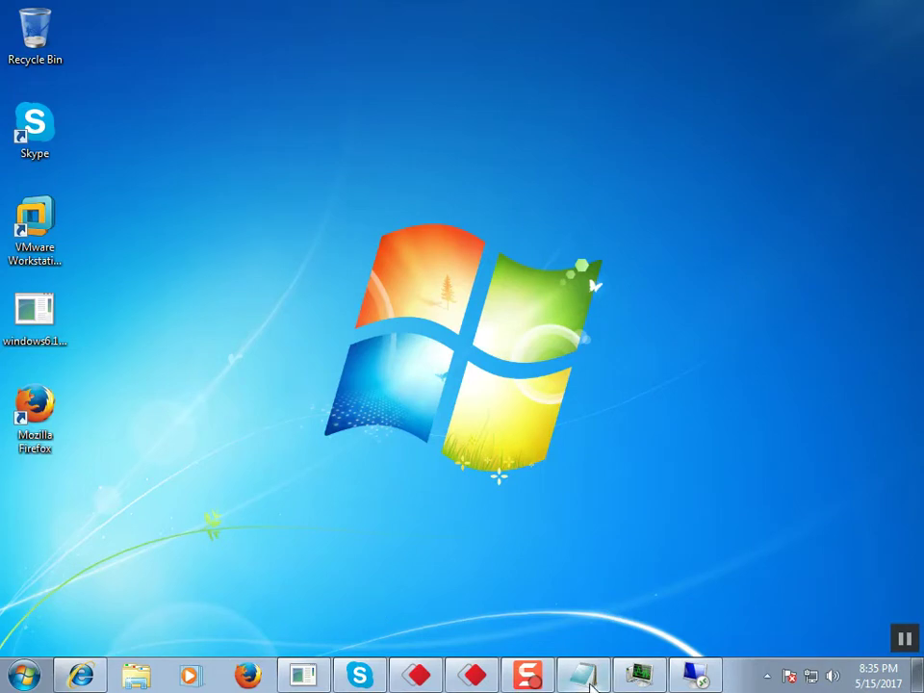
{"action": "left_click", "coordinate": [584, 676]}
{"action": "key", "text": "Return"}
{"action": "key", "text": "Return"}
{"action": "key", "text": "Return"}
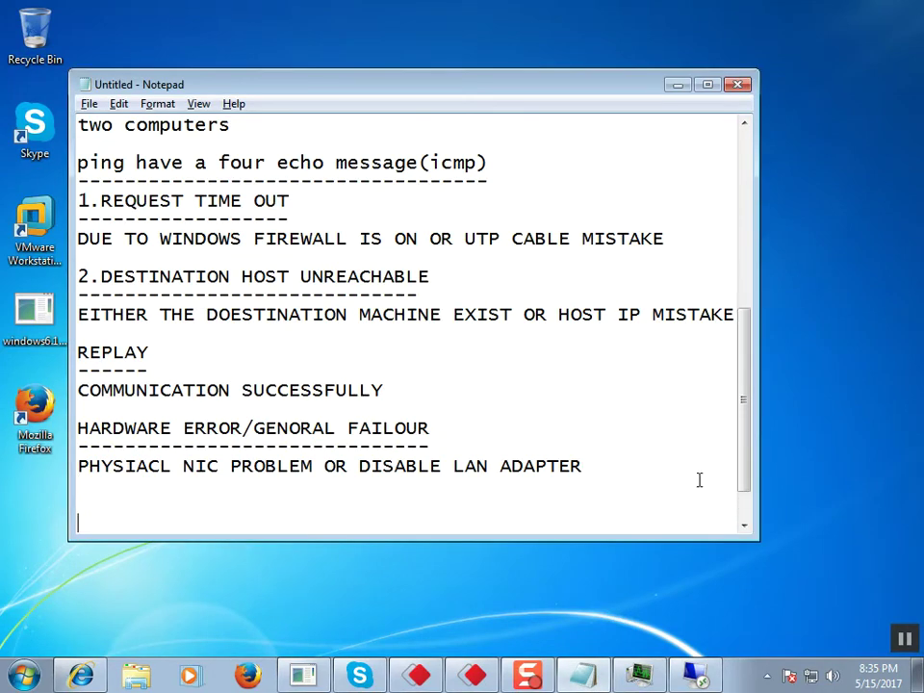
{"action": "key", "text": "BackSpace"}
{"action": "type", "text": "there three typer"}
{"action": "key", "text": "BackSpace"}
{"action": "type", "text": "s accessing computers"}
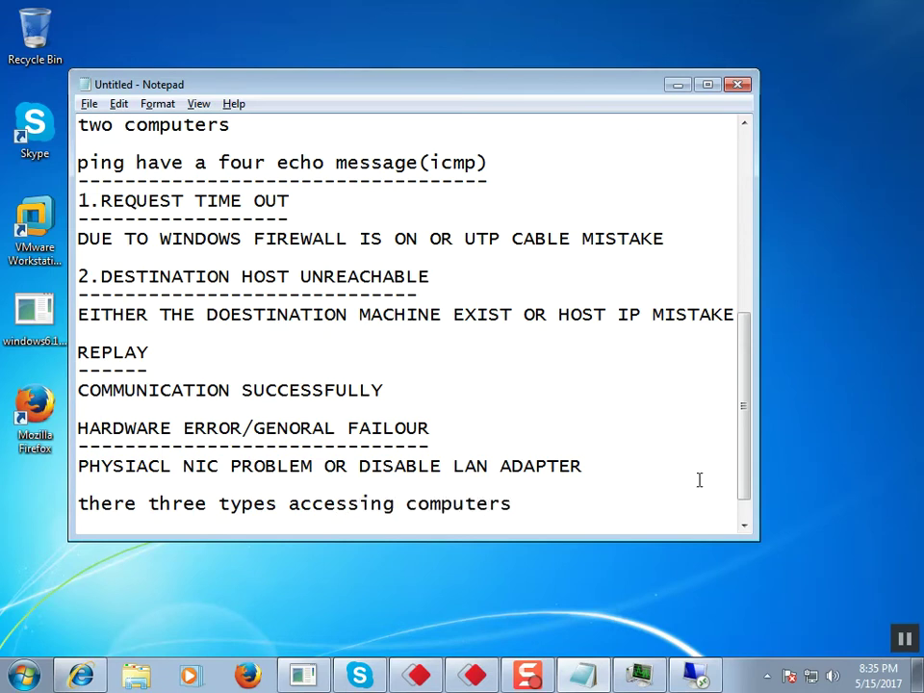
{"action": "type", "text": " through "}
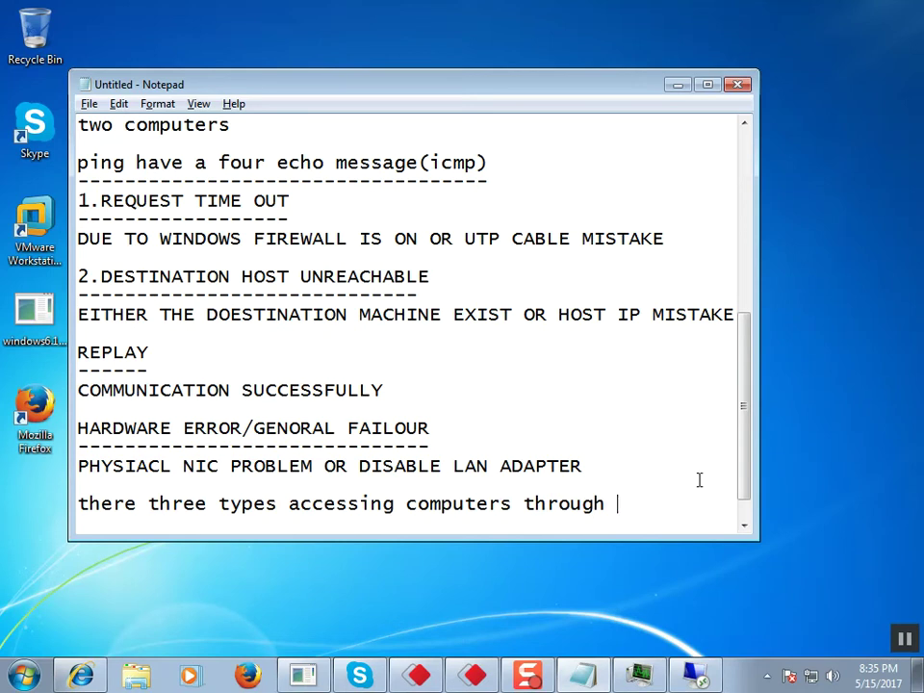
{"action": "type", "text": "network"}
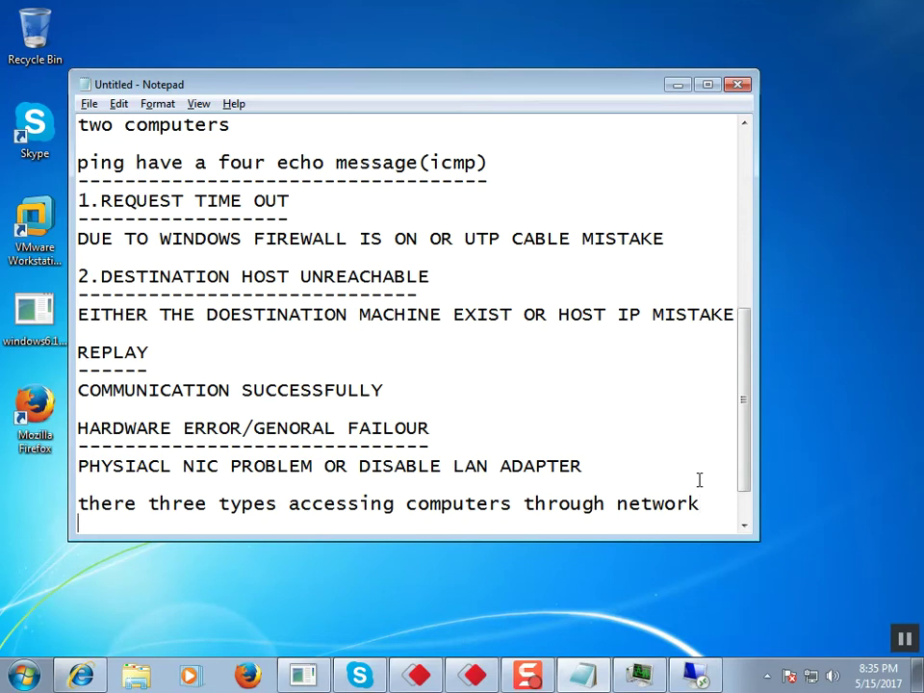
{"action": "key", "text": "Return"}
{"action": "type", "text": "----------------------------"}
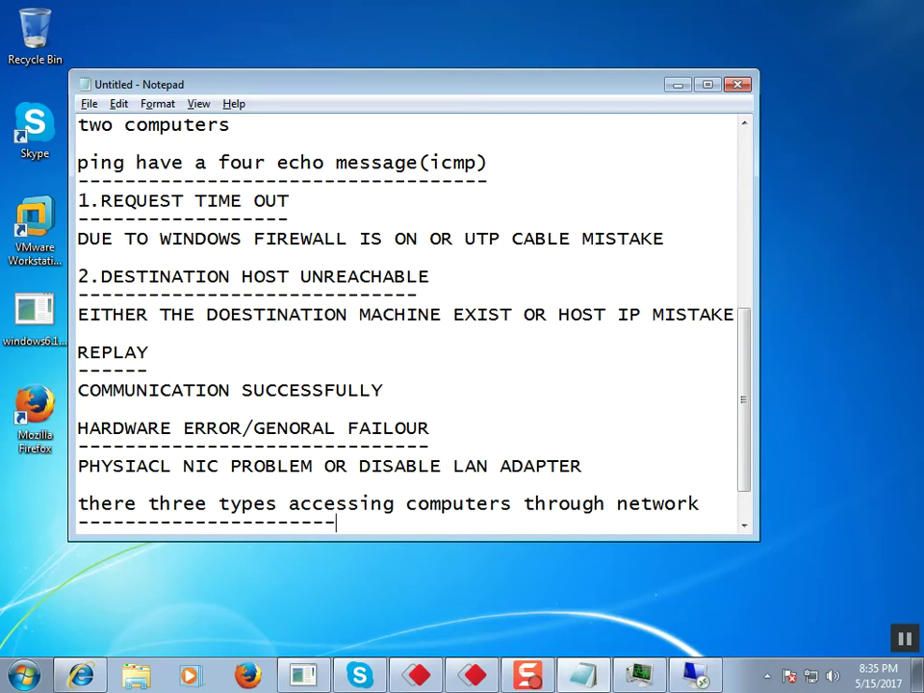
{"action": "type", "text": "-------------------------"}
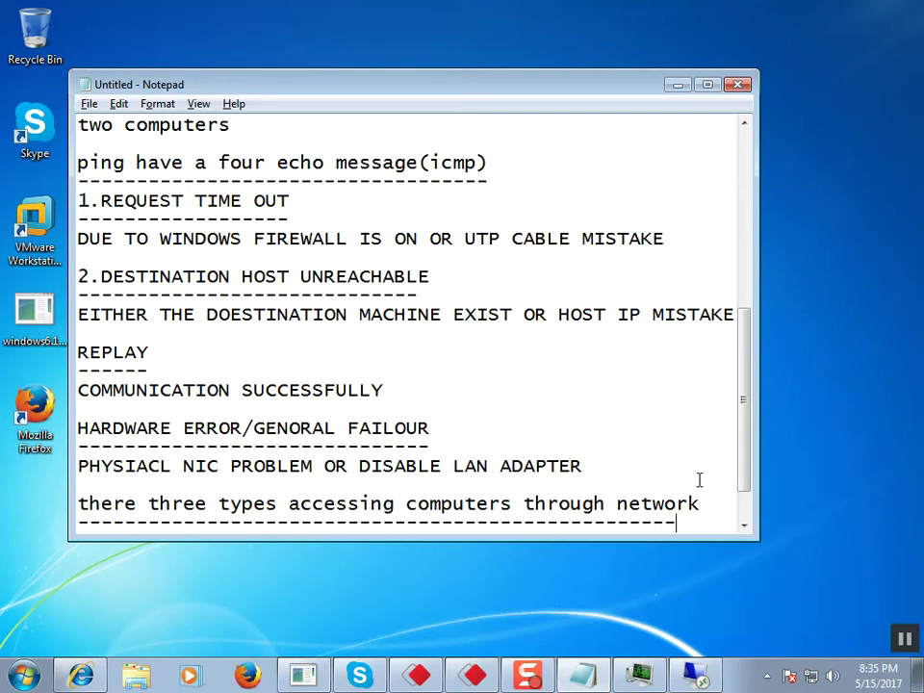
{"action": "key", "text": "Return"}
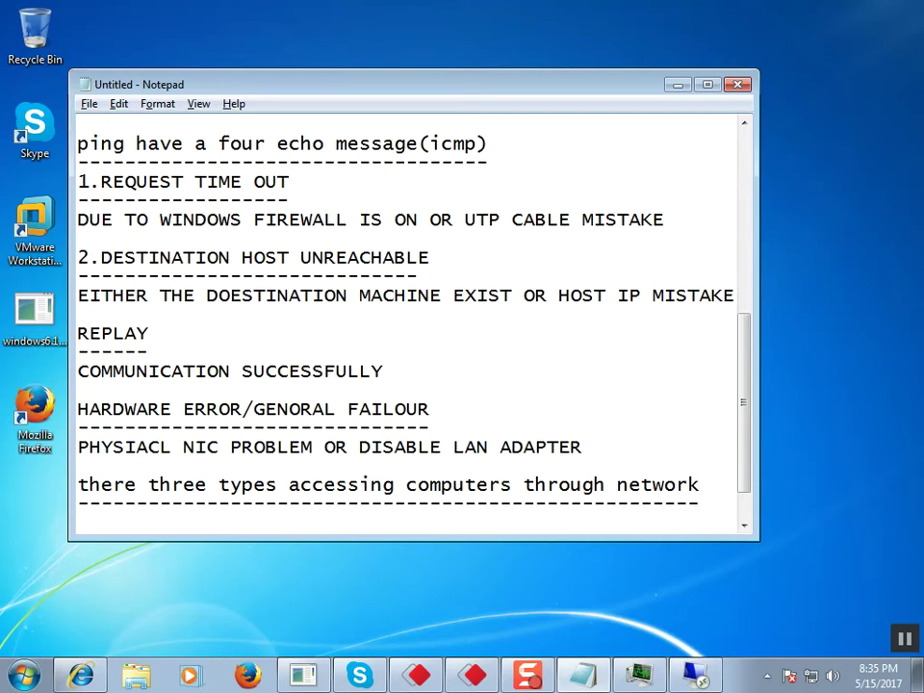
Step: List 'by ipaddress', 'by computername', 'by network' under the heading, then return to the remote session
{"action": "type", "text": "by ipaddress"}
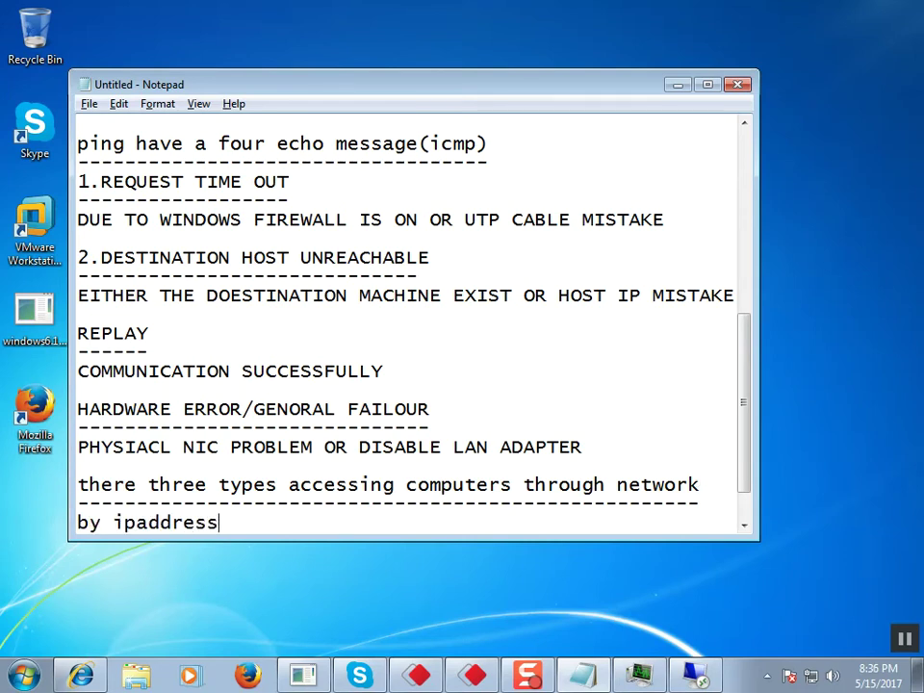
{"action": "key", "text": "Return"}
{"action": "type", "text": "by "}
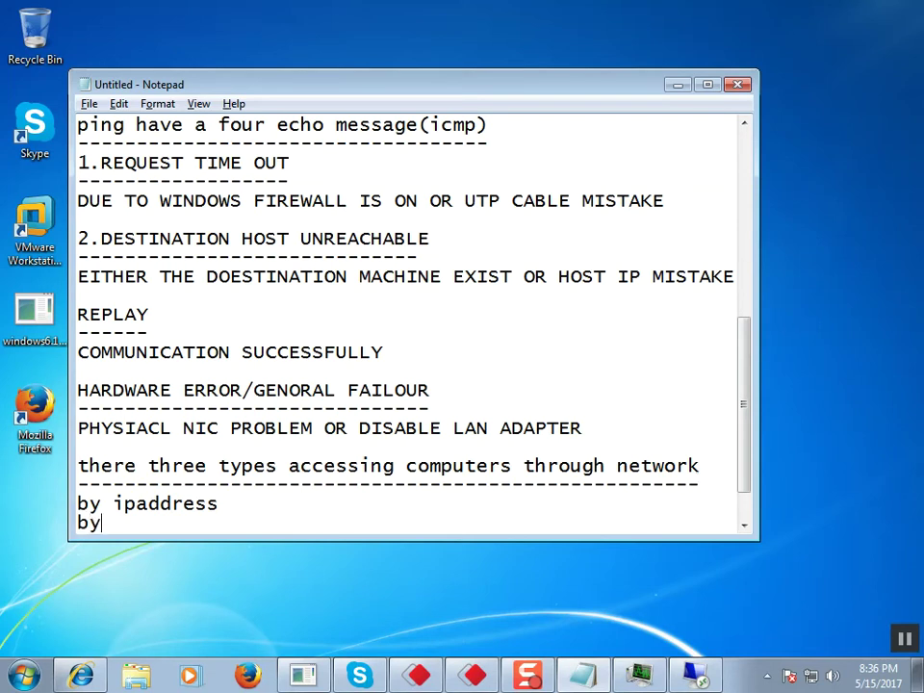
{"action": "type", "text": "computername\\"}
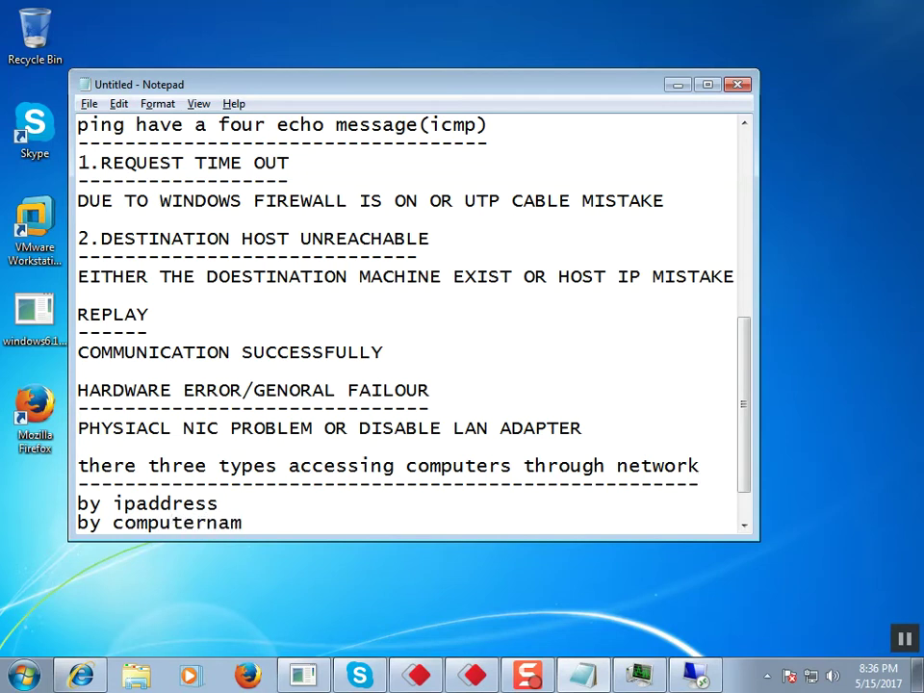
{"action": "key", "text": "Return"}
{"action": "type", "text": "]"}
{"action": "key", "text": "BackSpace"}
{"action": "key", "text": "BackSpace"}
{"action": "key", "text": "BackSpace"}
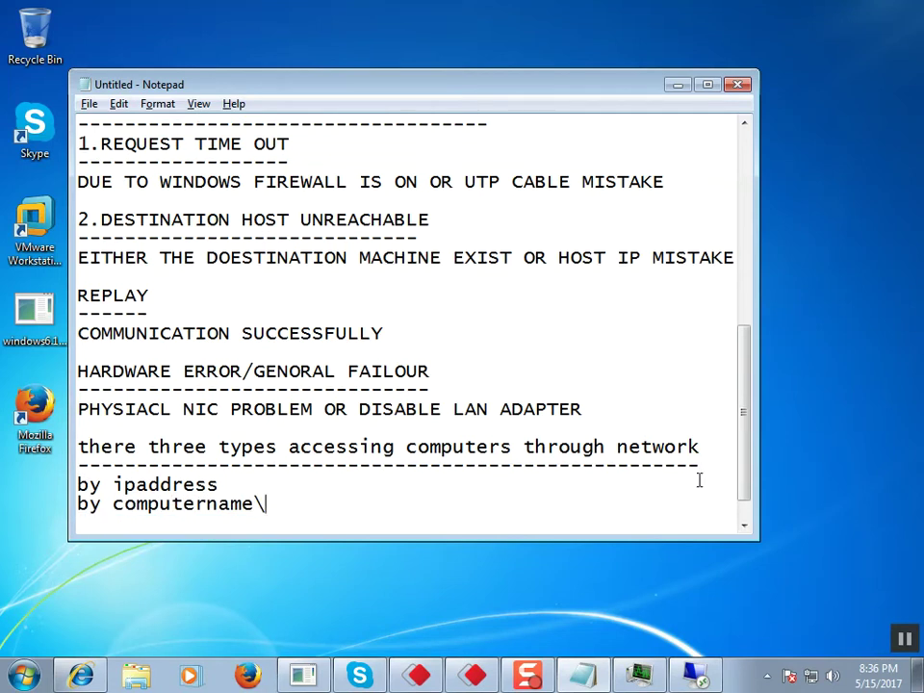
{"action": "key", "text": "Return"}
{"action": "type", "text": "by network"}
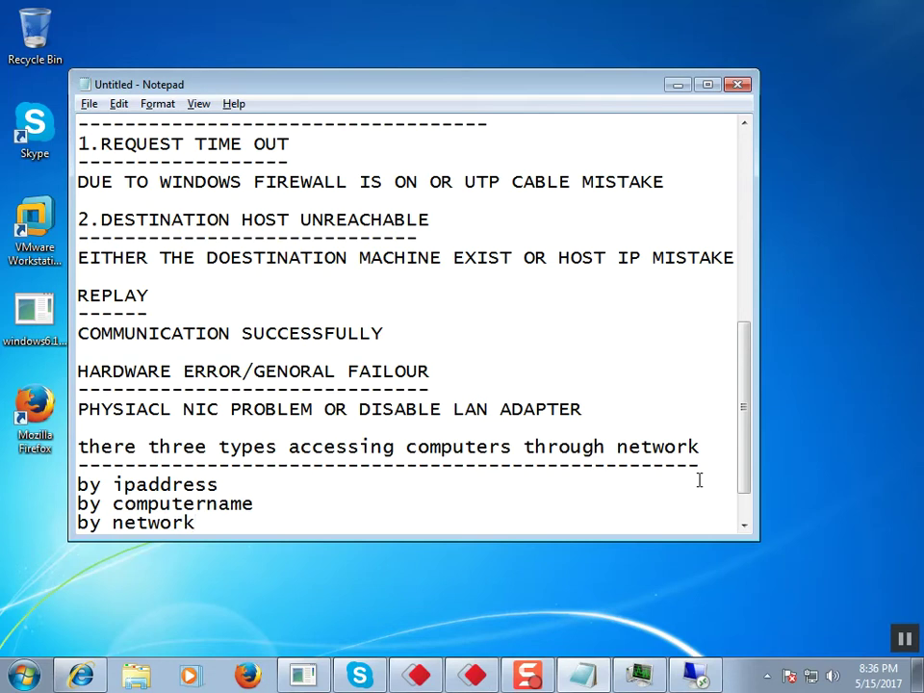
{"action": "left_click", "coordinate": [695, 674]}
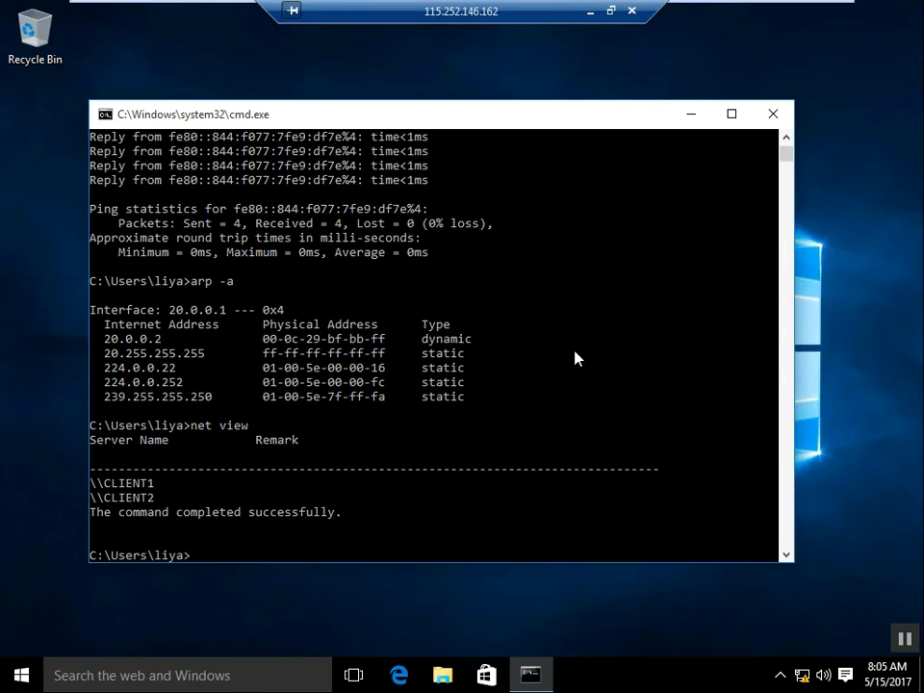
Step: Close the command prompt, open \\20.0.0.2 from Run, and cancel the rejected credentials prompt
{"action": "left_click", "coordinate": [774, 116]}
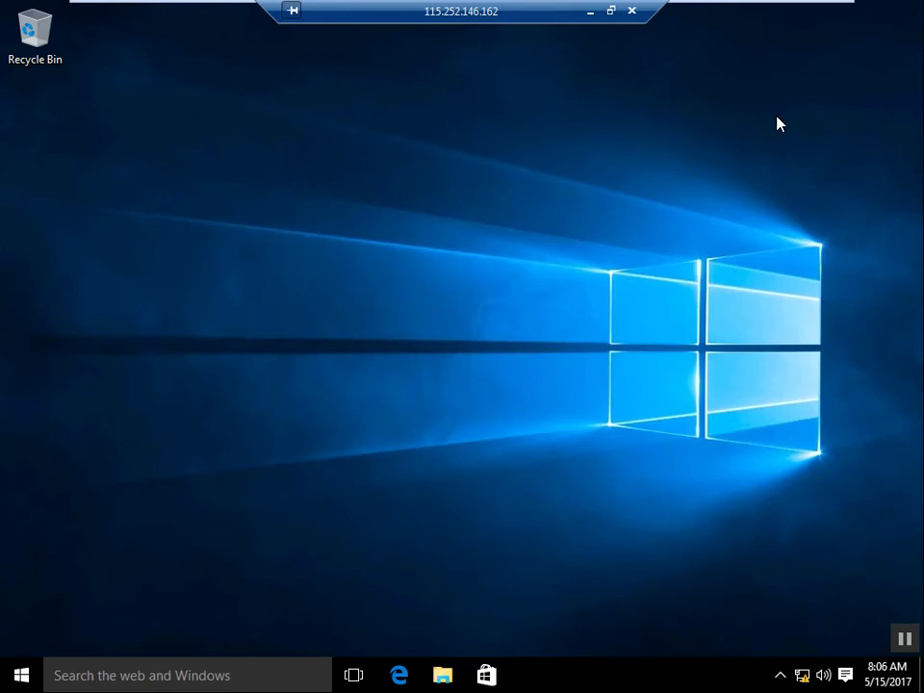
{"action": "key", "text": "super+r"}
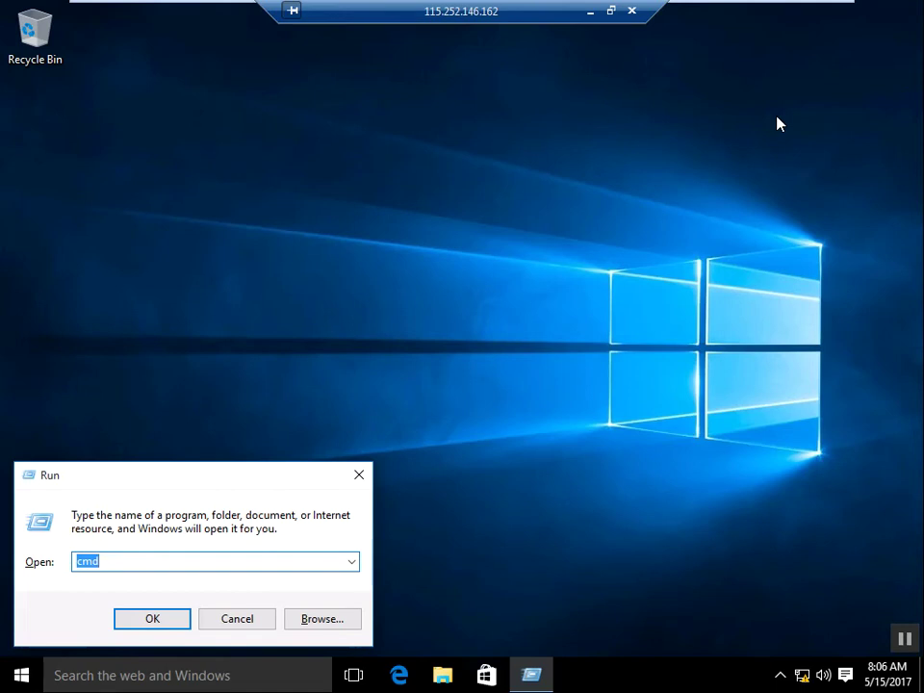
{"action": "type", "text": "\\\\"}
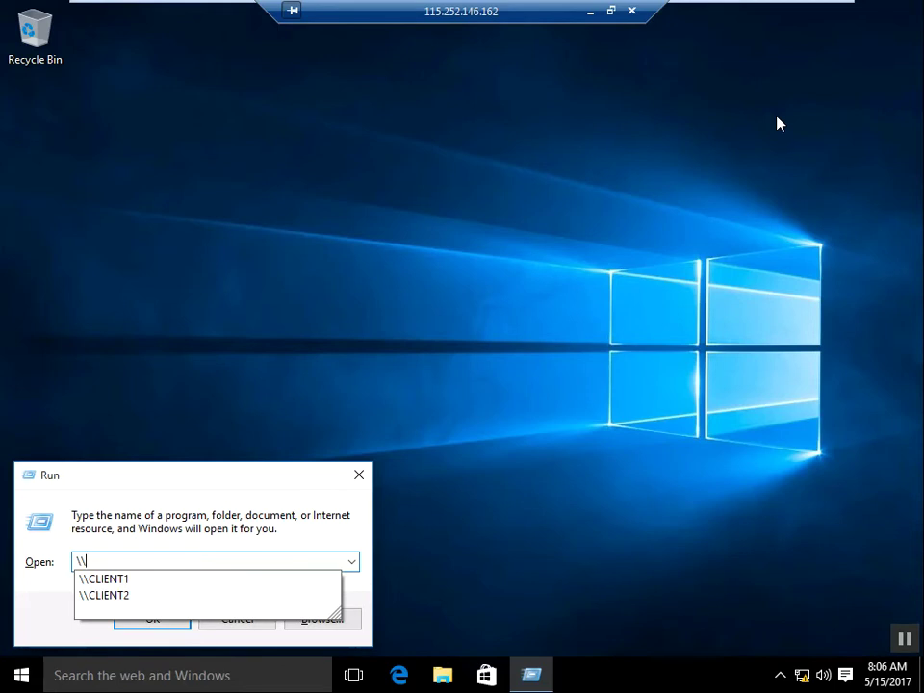
{"action": "type", "text": "20.0.0."}
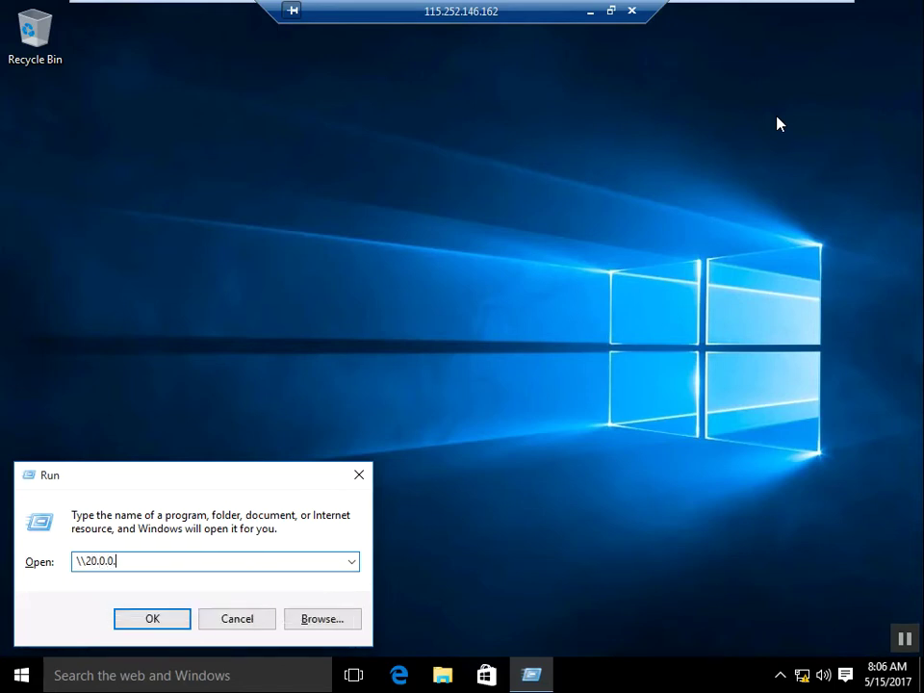
{"action": "type", "text": "2"}
{"action": "key", "text": "Return"}
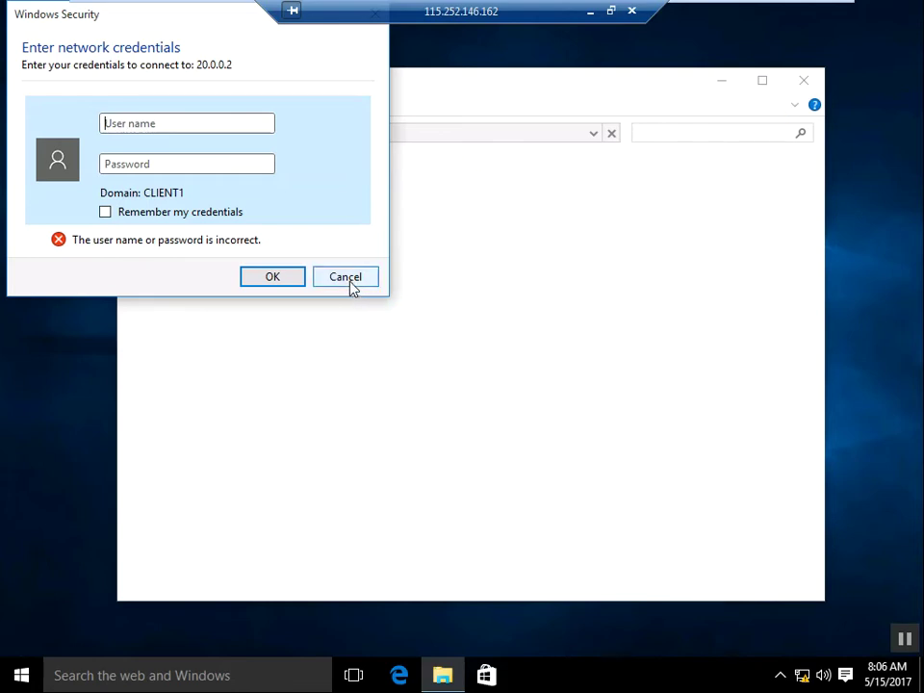
{"action": "left_click", "coordinate": [351, 283]}
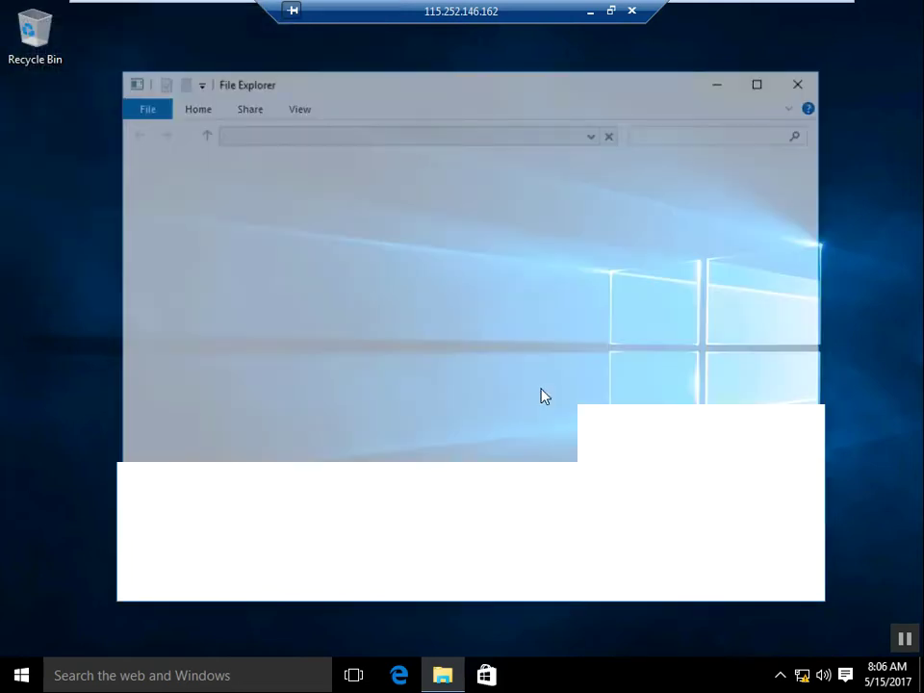
{"action": "key", "text": "super"}
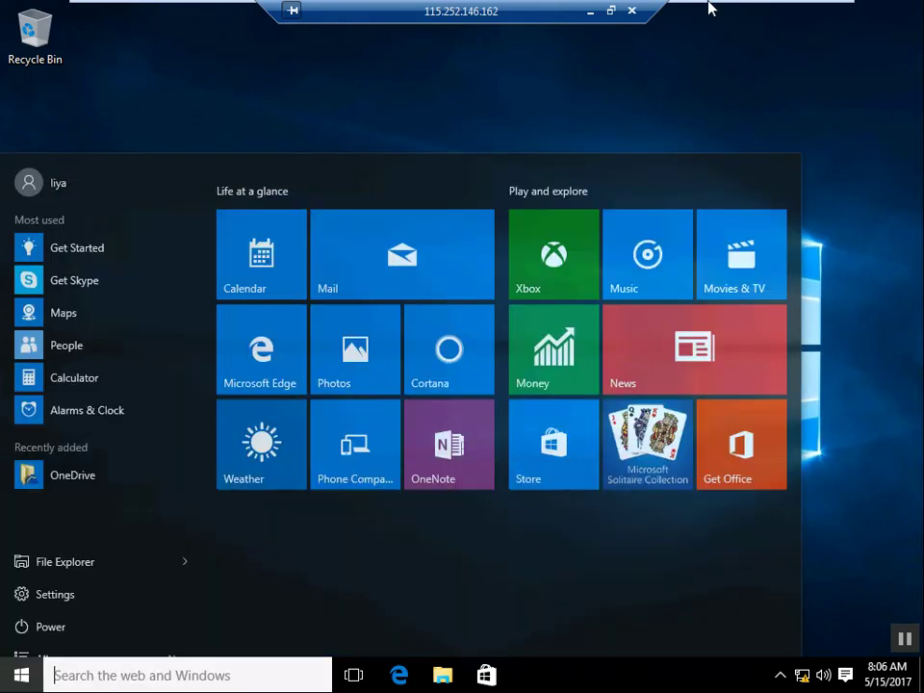
{"action": "mouse_move", "coordinate": [763, 6]}
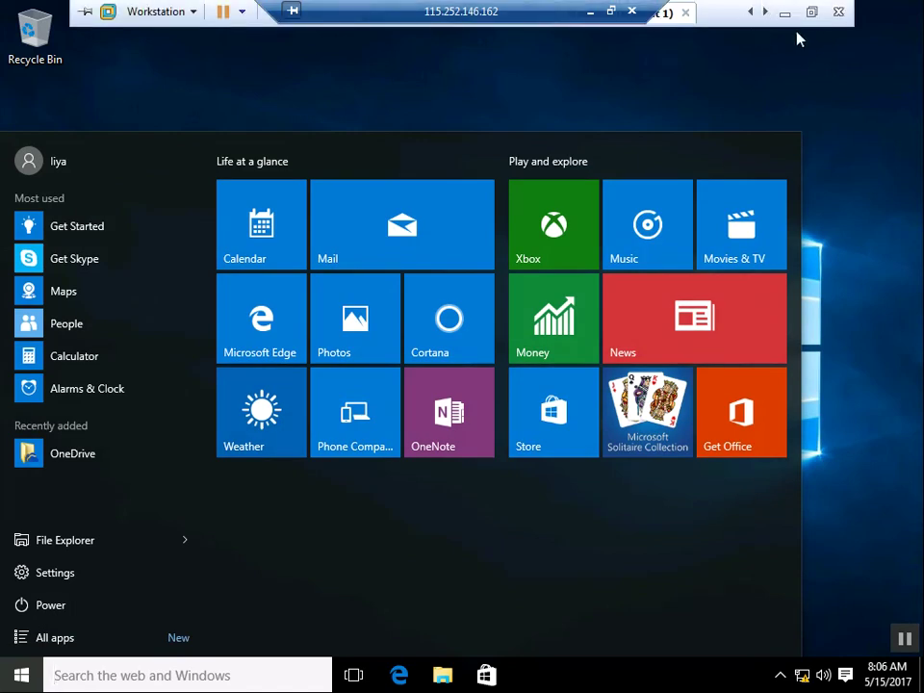
{"action": "left_click", "coordinate": [812, 12]}
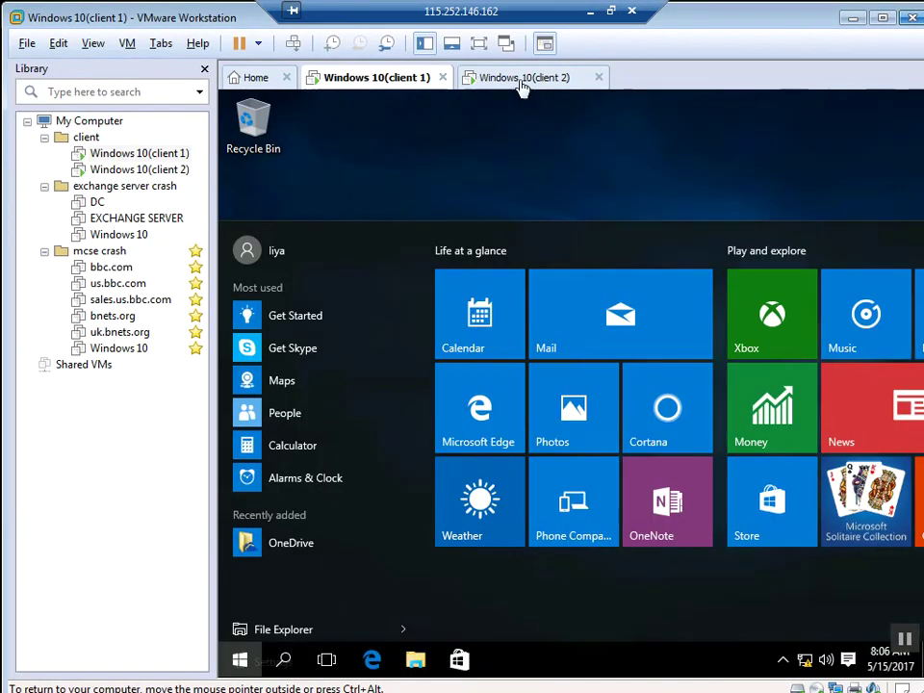
{"action": "left_click", "coordinate": [521, 80]}
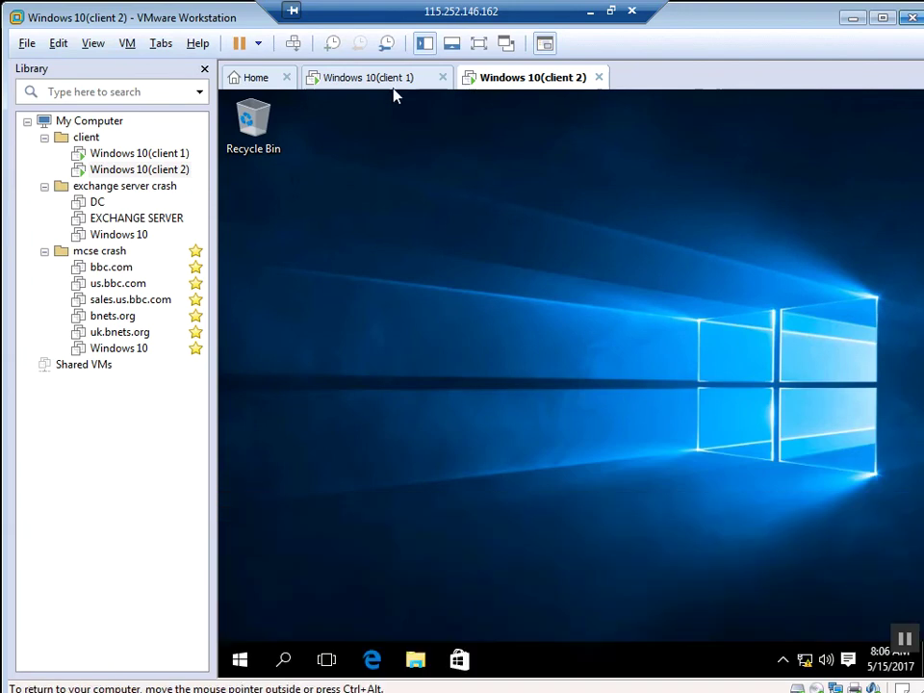
{"action": "left_click", "coordinate": [395, 87]}
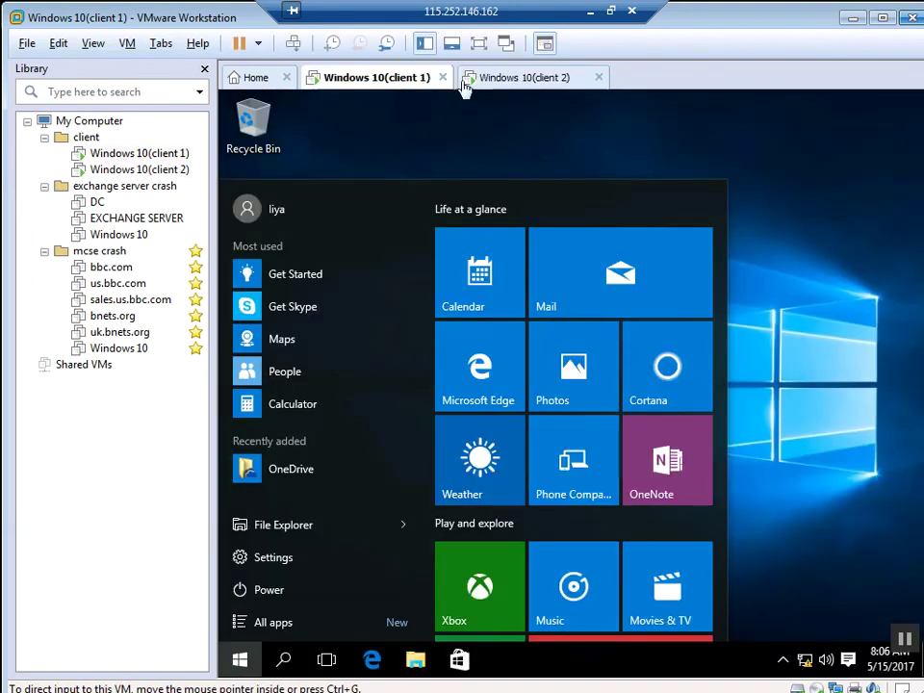
{"action": "key", "text": "ctrl+alt+Return"}
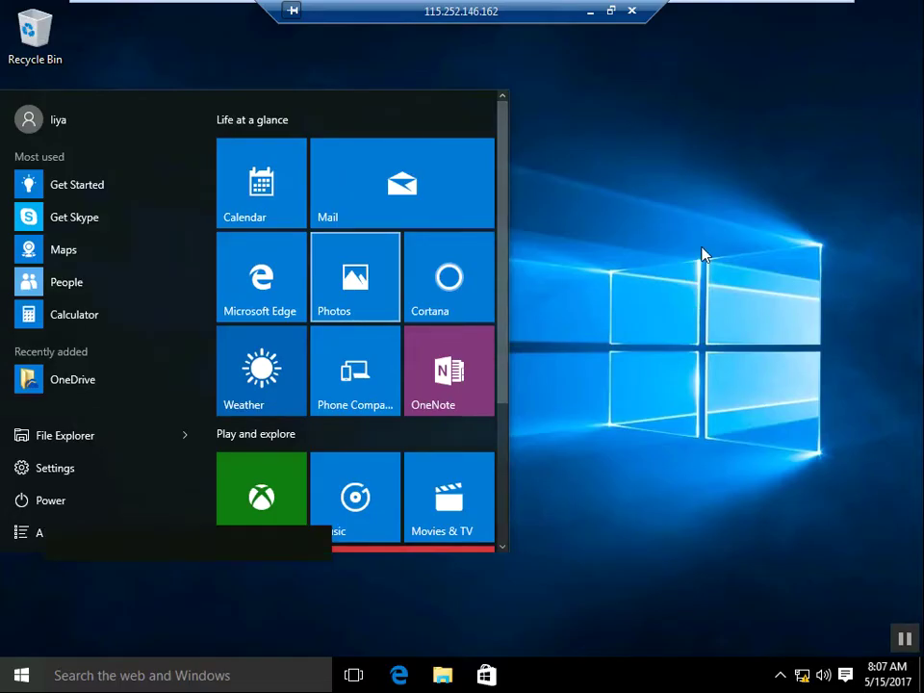
{"action": "left_click", "coordinate": [702, 253]}
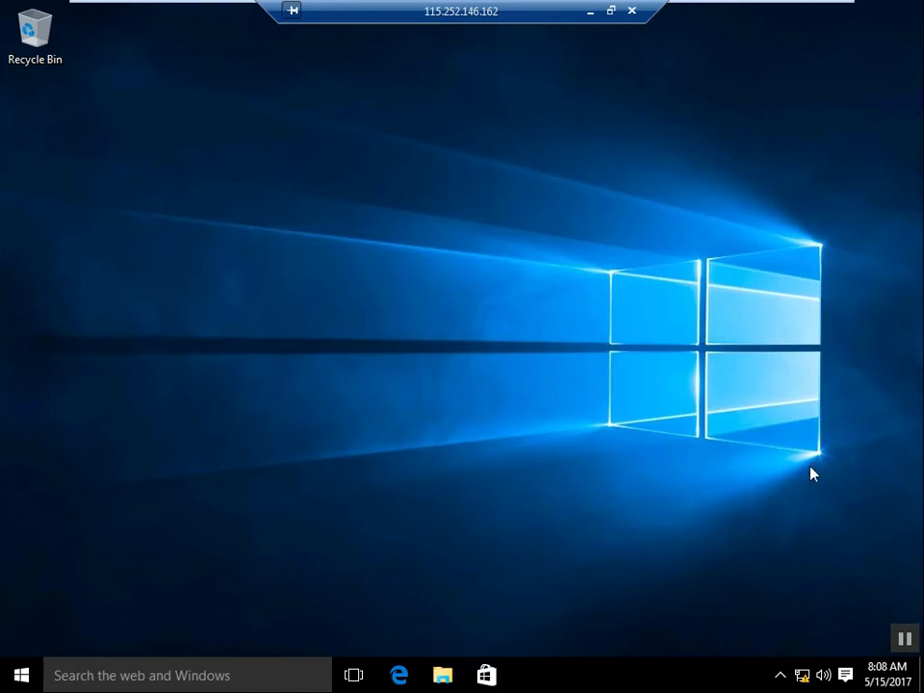
{"action": "mouse_move", "coordinate": [759, 9]}
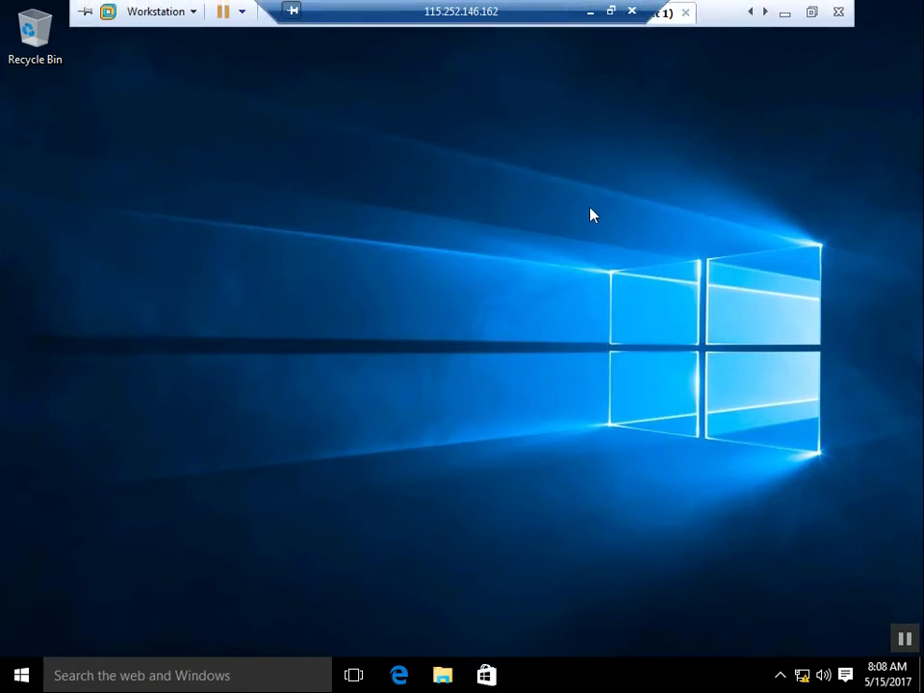
{"action": "left_click", "coordinate": [811, 12]}
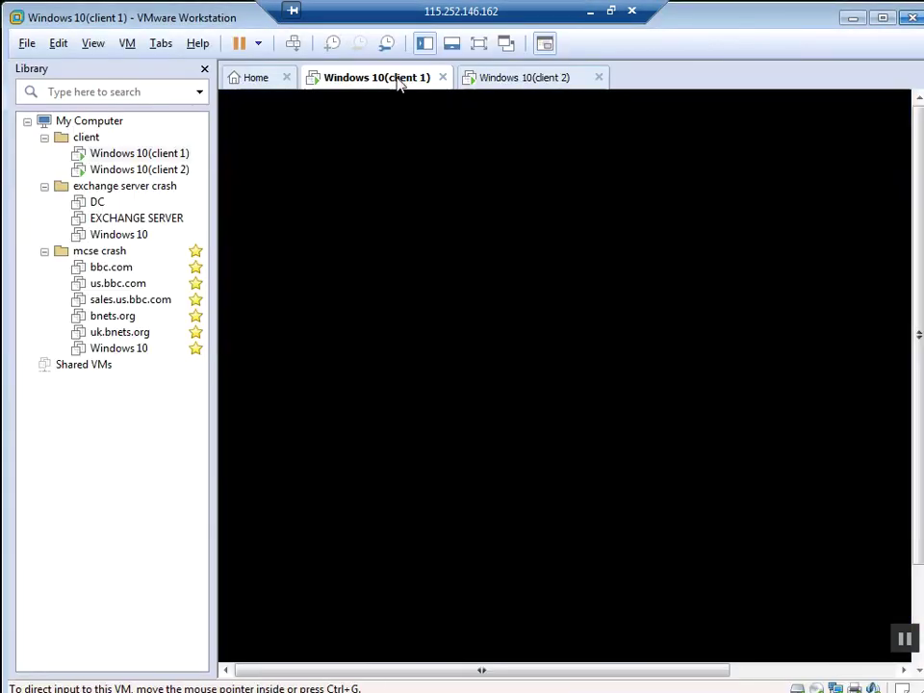
{"action": "key", "text": "ctrl+Tab"}
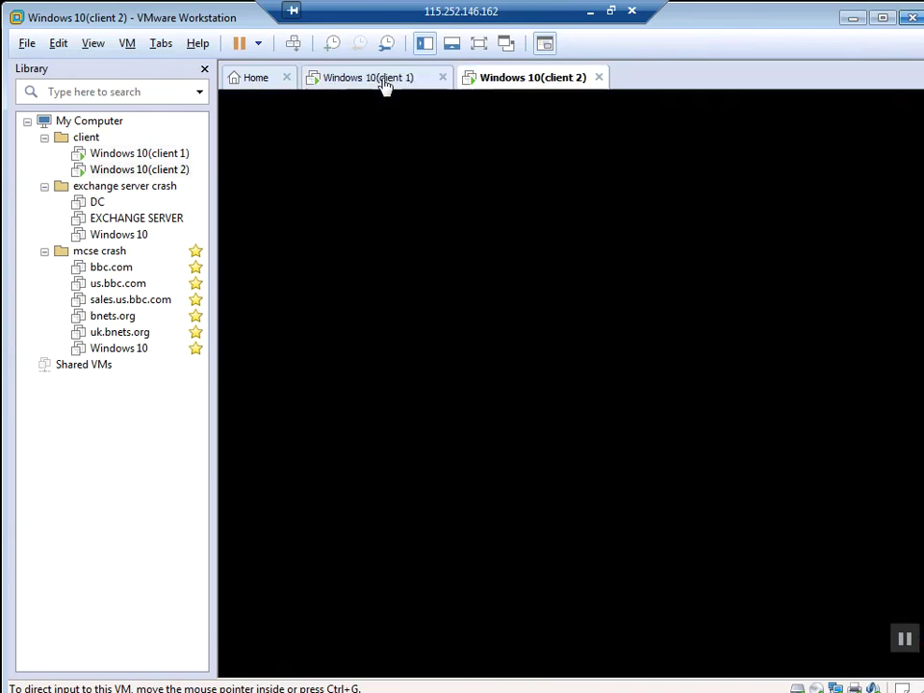
{"action": "left_click", "coordinate": [392, 84]}
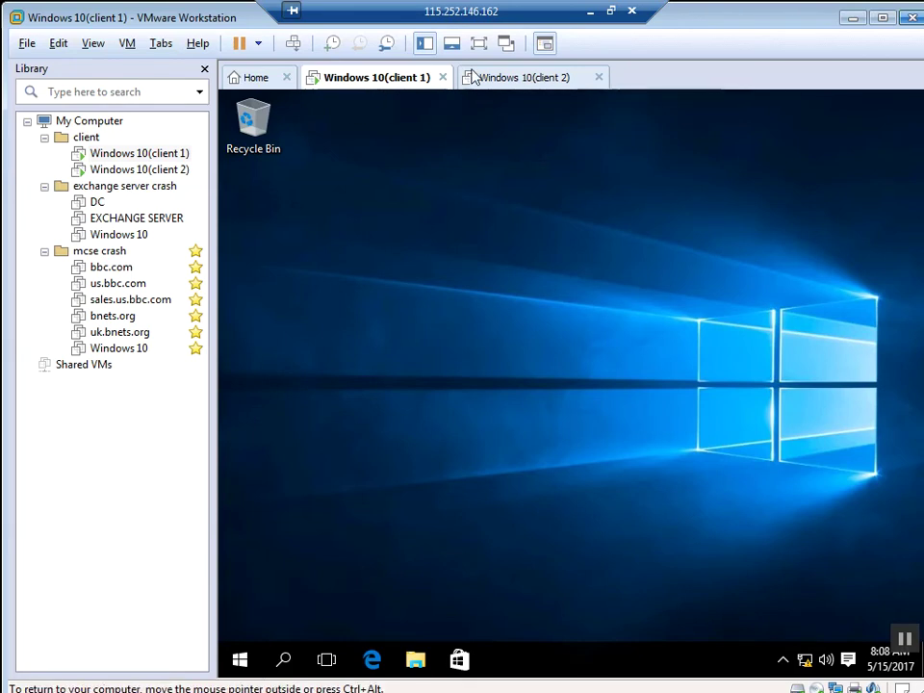
{"action": "left_click", "coordinate": [479, 42]}
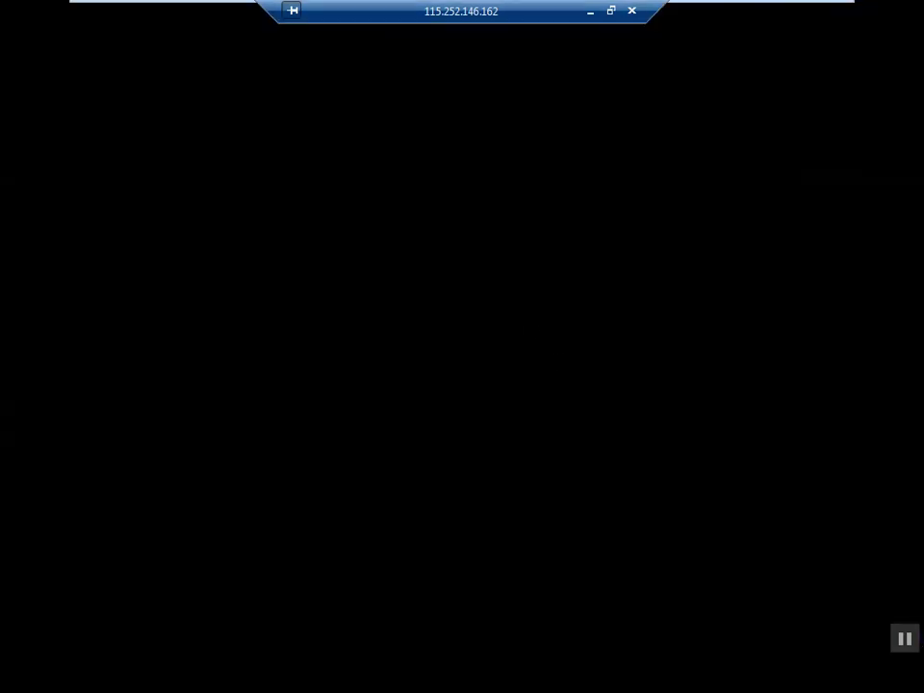
Step: Launch Local Users and Groups (lusrmgr.msc) on client 1 and list the Users folder
{"action": "key", "text": "super+r"}
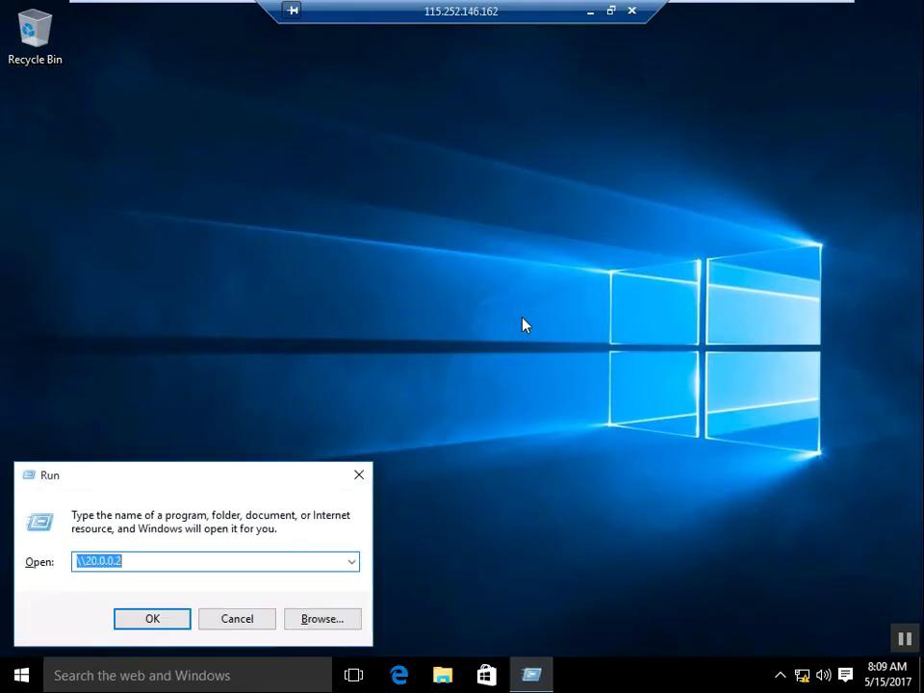
{"action": "type", "text": "lusr"}
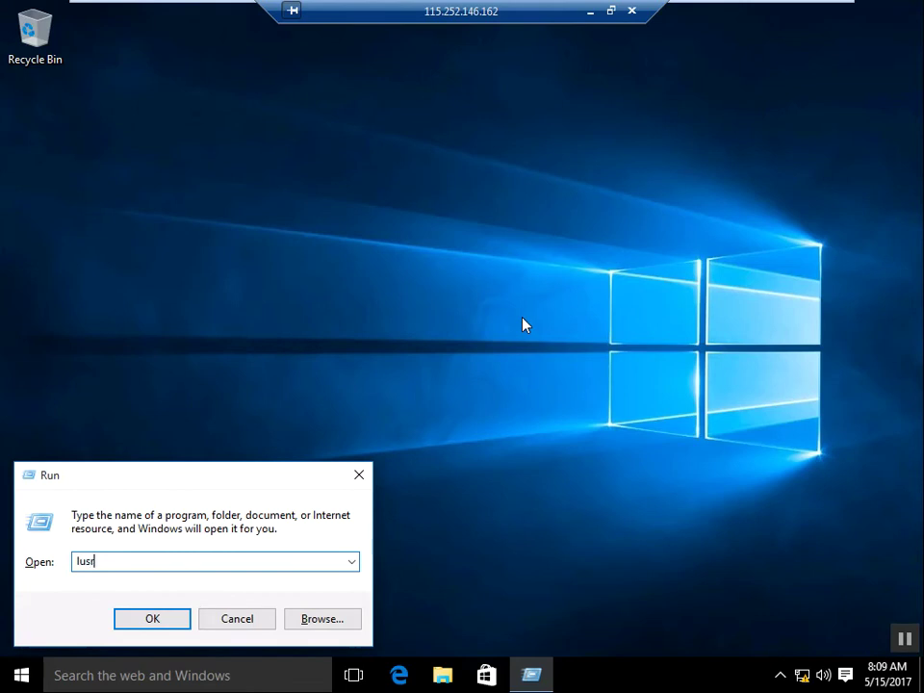
{"action": "type", "text": "mgr.msc"}
{"action": "key", "text": "Return"}
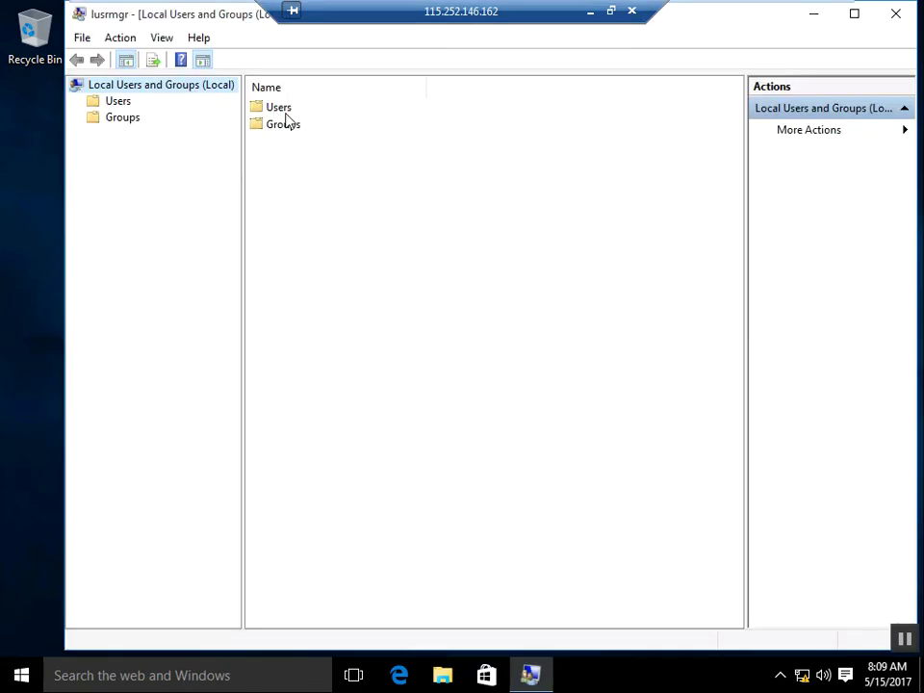
{"action": "double_click", "coordinate": [283, 110]}
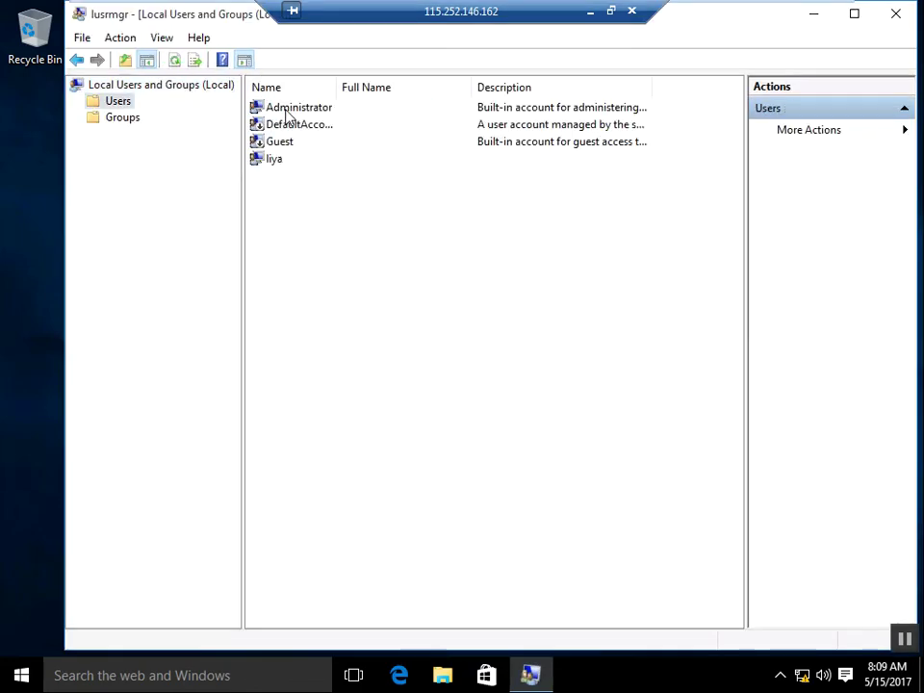
Step: Set and confirm a new password for the signed-in local user account
{"action": "right_click", "coordinate": [281, 167]}
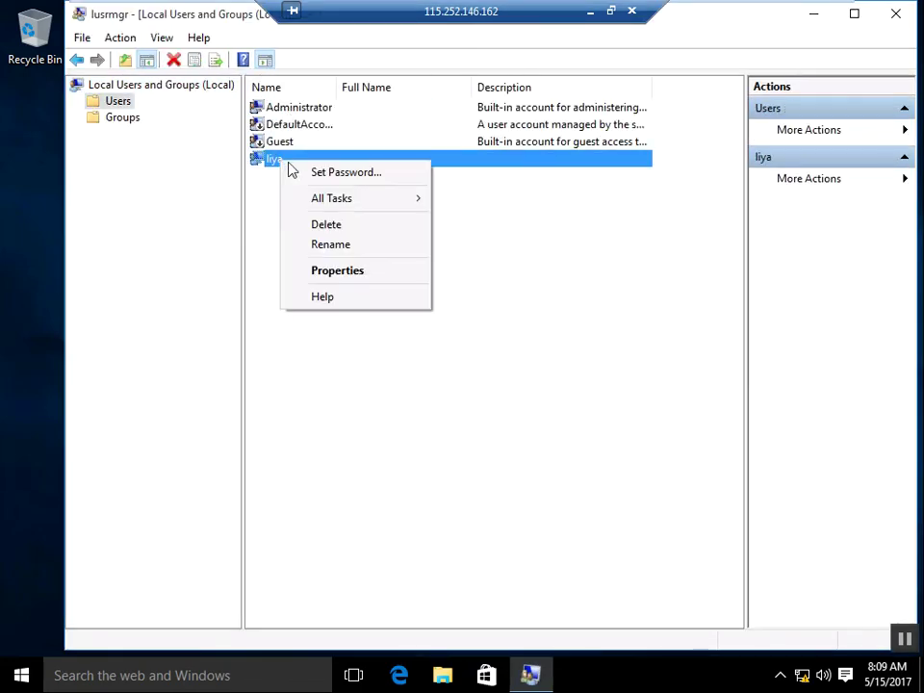
{"action": "left_click", "coordinate": [312, 172]}
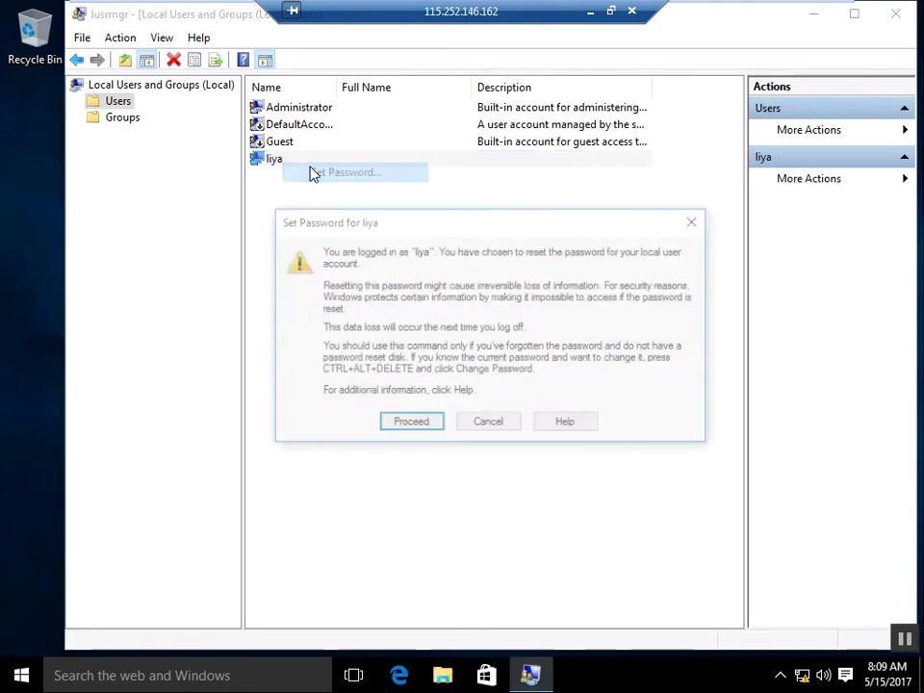
{"action": "left_click", "coordinate": [419, 424]}
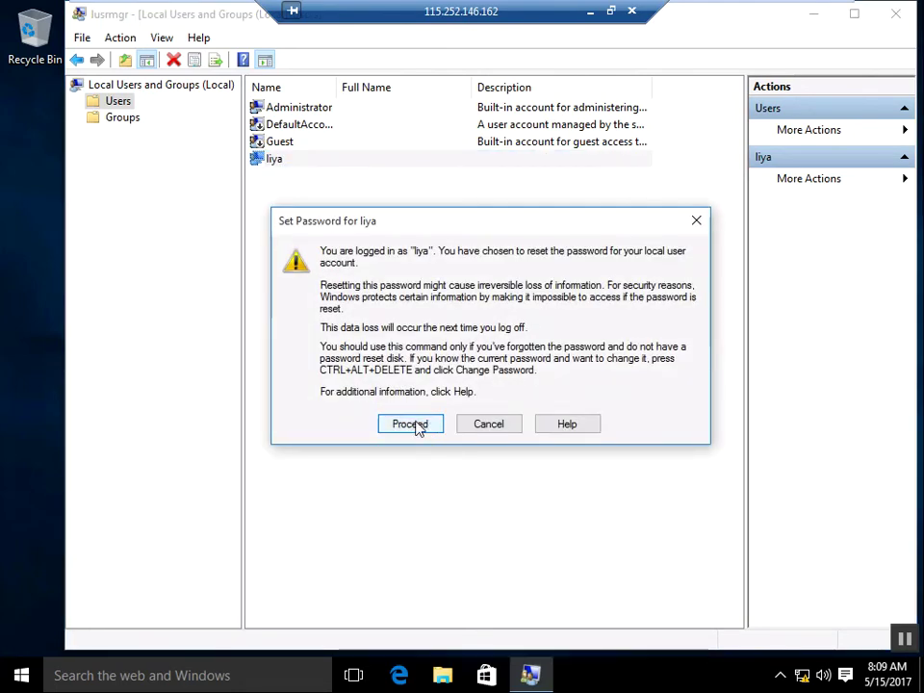
{"action": "type", "text": "•••"}
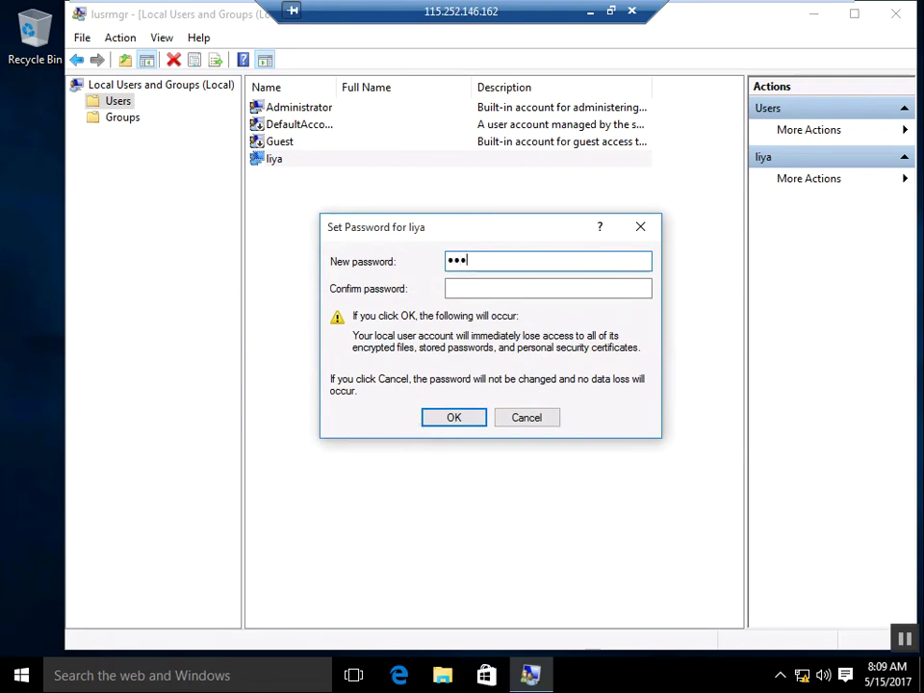
{"action": "key", "text": "Tab"}
{"action": "type", "text": "••••"}
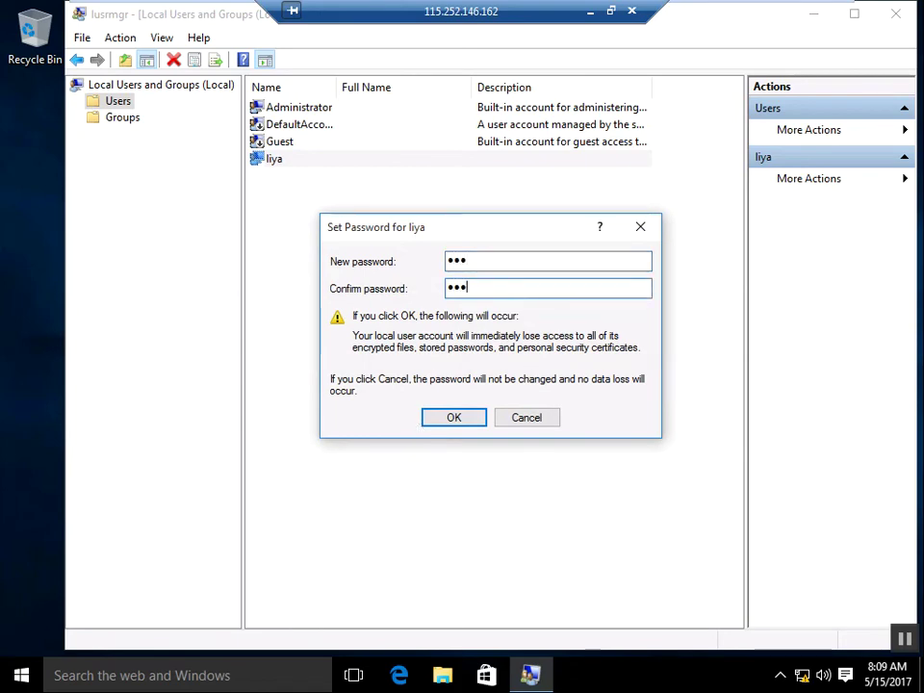
{"action": "key", "text": "BackSpace"}
{"action": "key", "text": "BackSpace"}
{"action": "key", "text": "BackSpace"}
{"action": "key", "text": "BackSpace"}
{"action": "type", "text": "•••"}
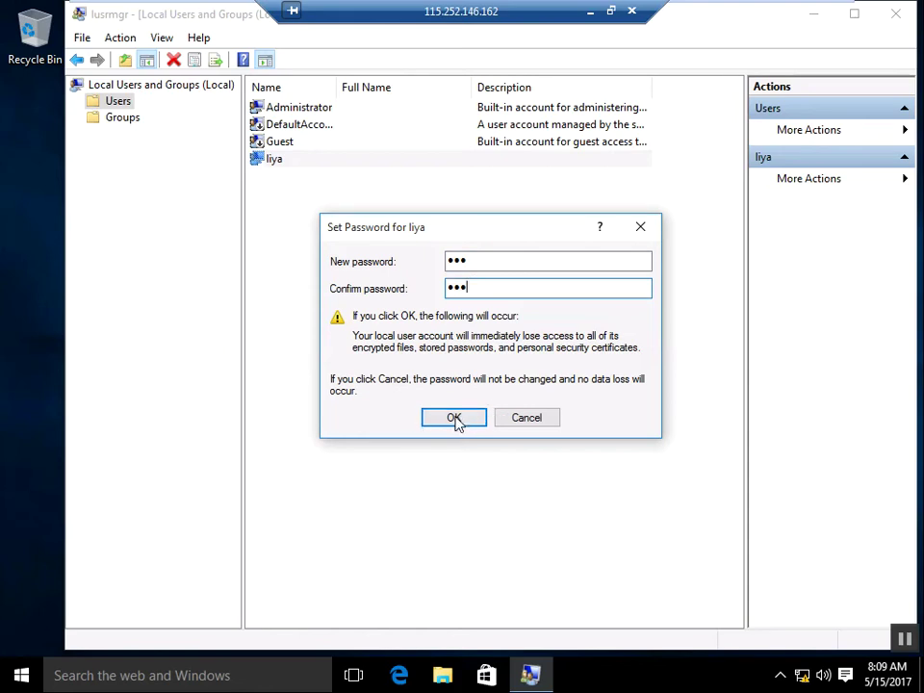
{"action": "left_click", "coordinate": [455, 419]}
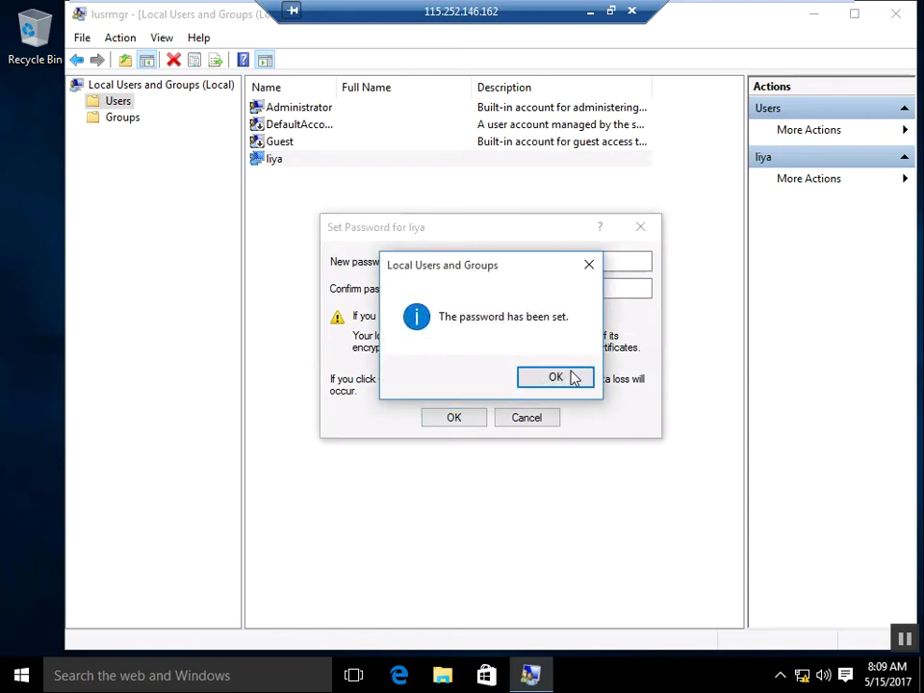
{"action": "left_click", "coordinate": [574, 377]}
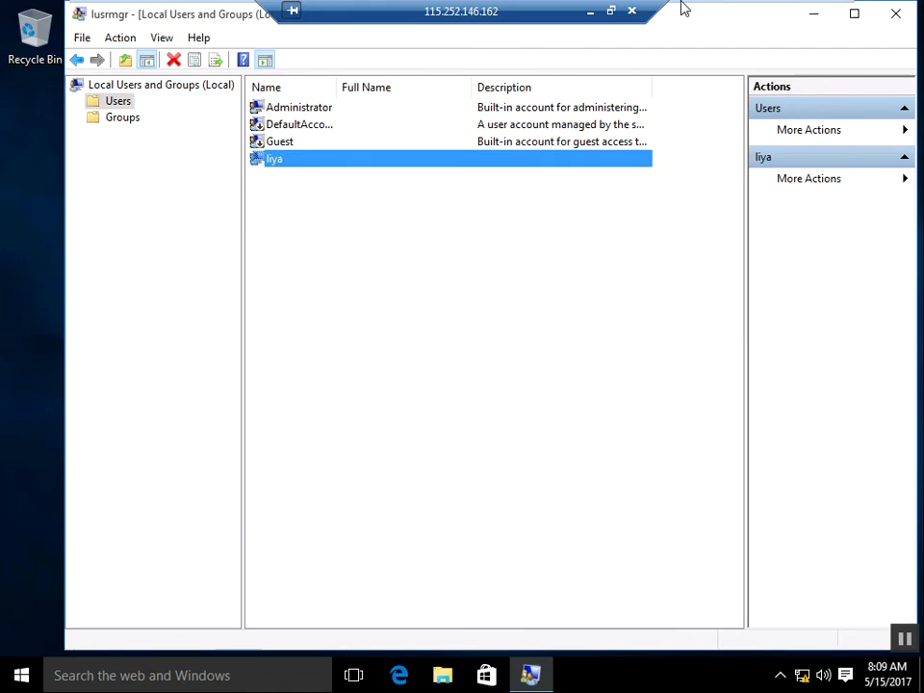
{"action": "mouse_move", "coordinate": [686, 11]}
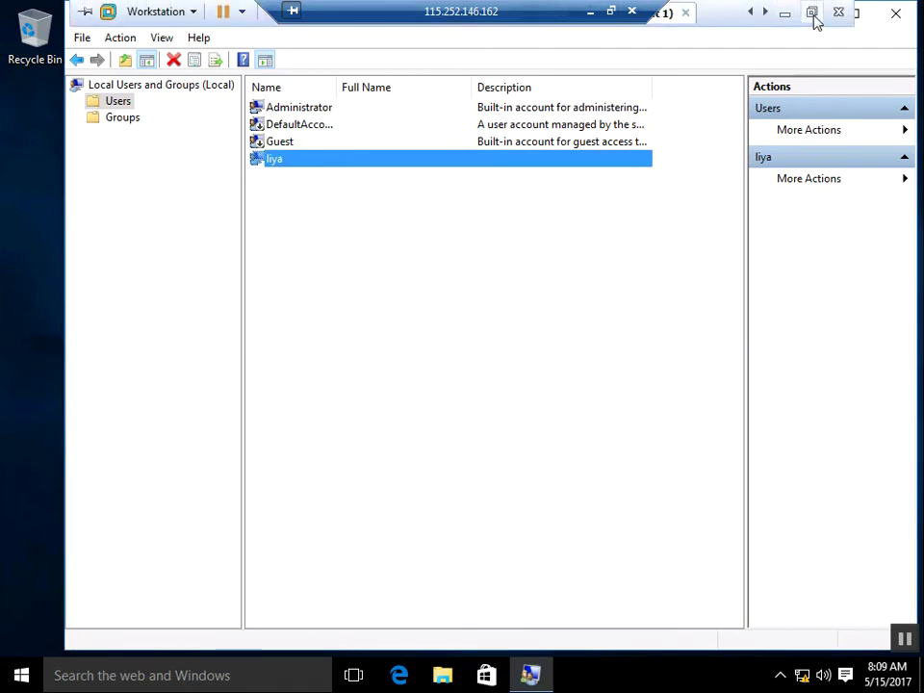
{"action": "left_click", "coordinate": [811, 12]}
Step: Switch to client 2 full screen, launch lusrmgr.msc, and list its local users
{"action": "left_click", "coordinate": [555, 79]}
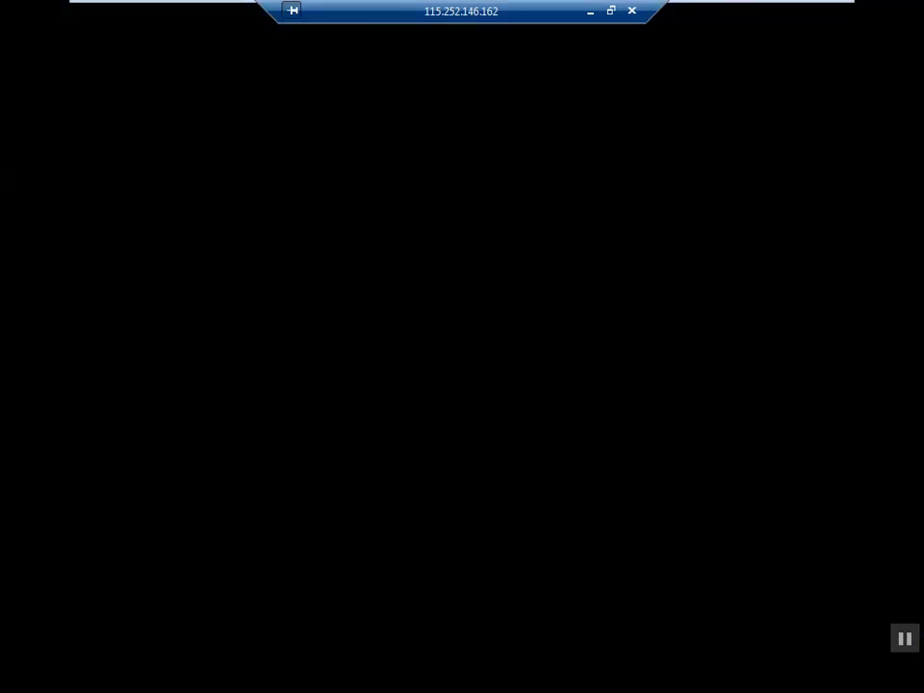
{"action": "left_click", "coordinate": [479, 44]}
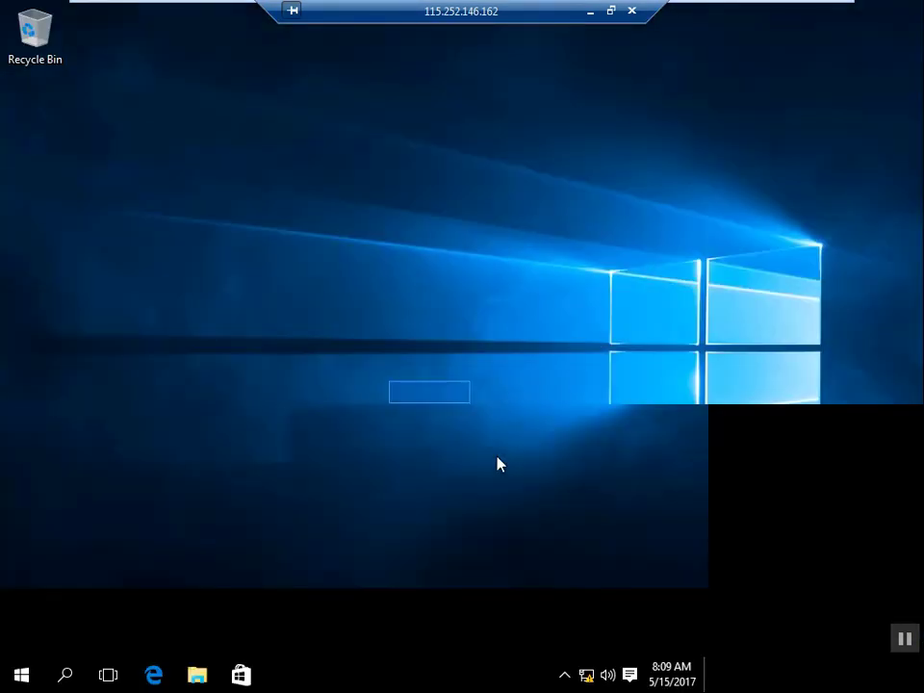
{"action": "key", "text": "super+r"}
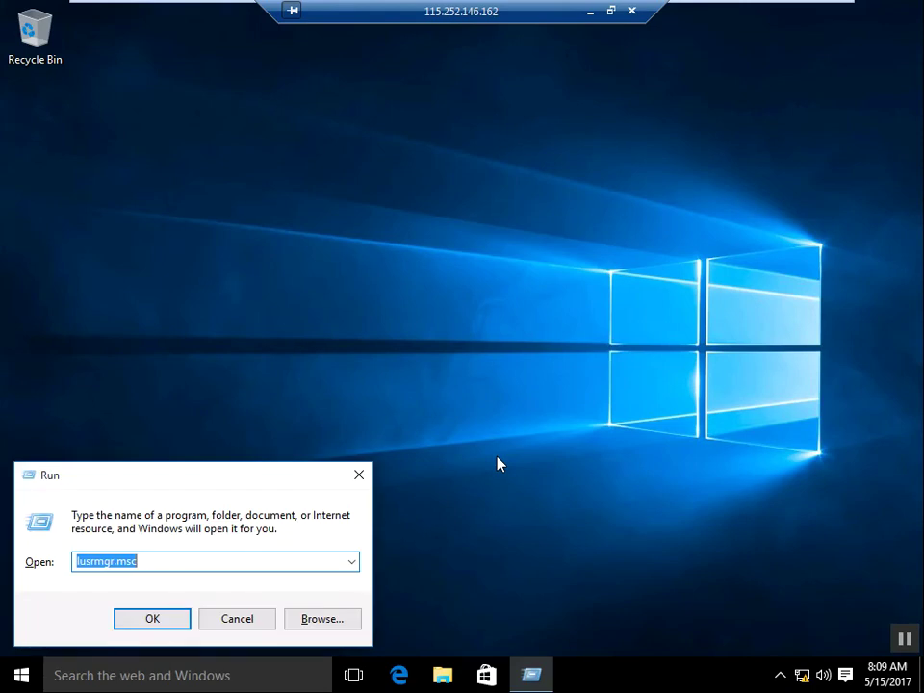
{"action": "key", "text": "Return"}
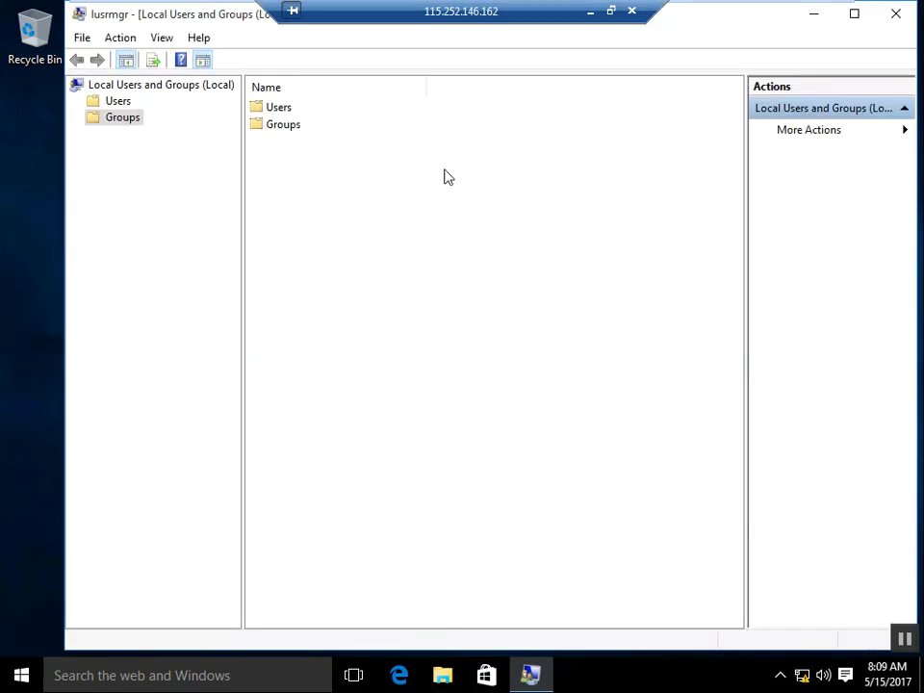
{"action": "left_click", "coordinate": [119, 101]}
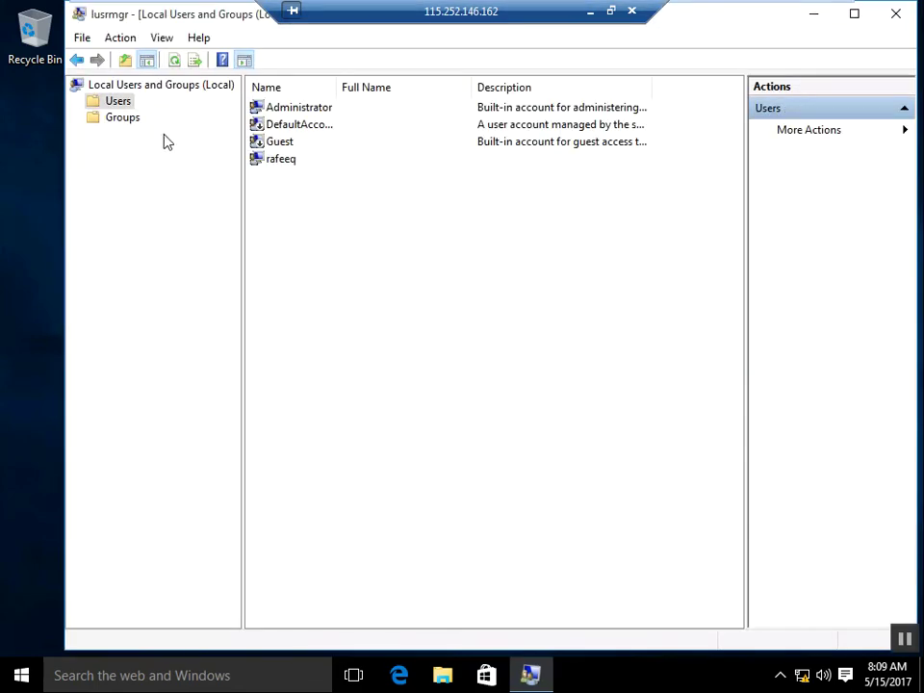
Step: Set and confirm a new password for client 2's local user account
{"action": "left_click", "coordinate": [270, 164]}
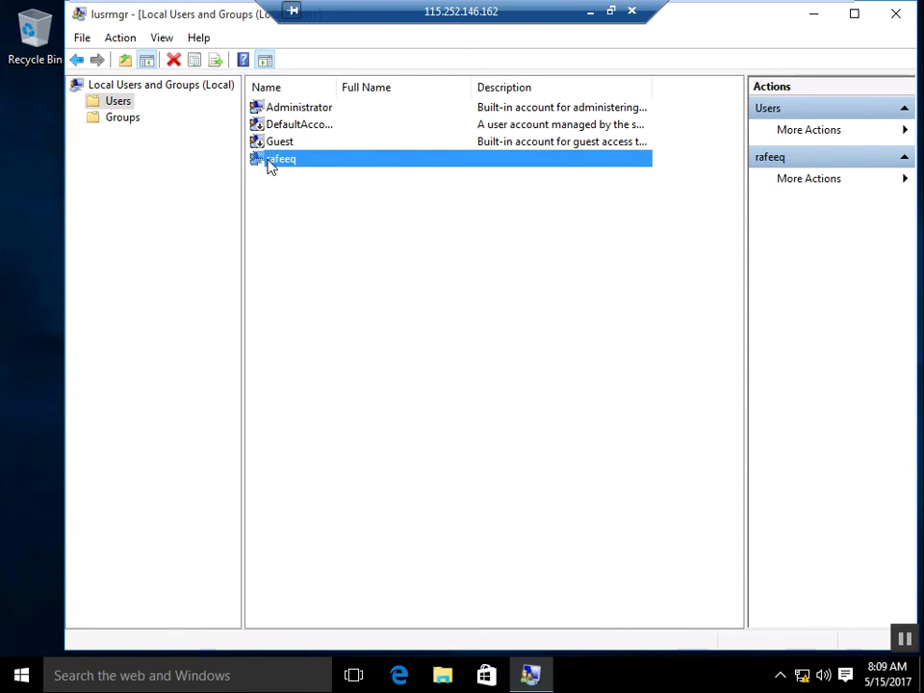
{"action": "right_click", "coordinate": [270, 165]}
{"action": "left_click", "coordinate": [314, 175]}
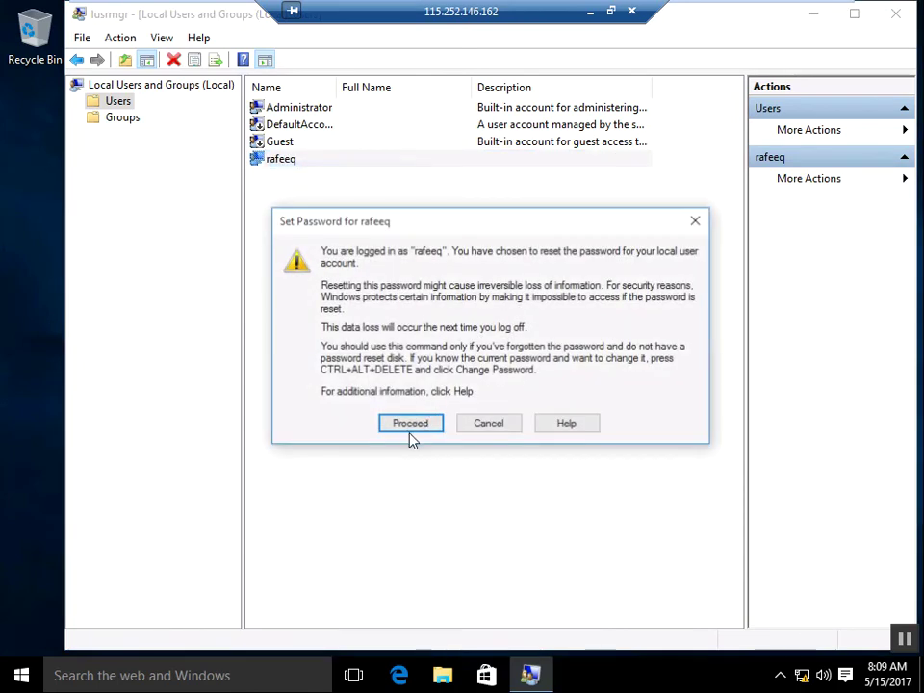
{"action": "left_click", "coordinate": [408, 426]}
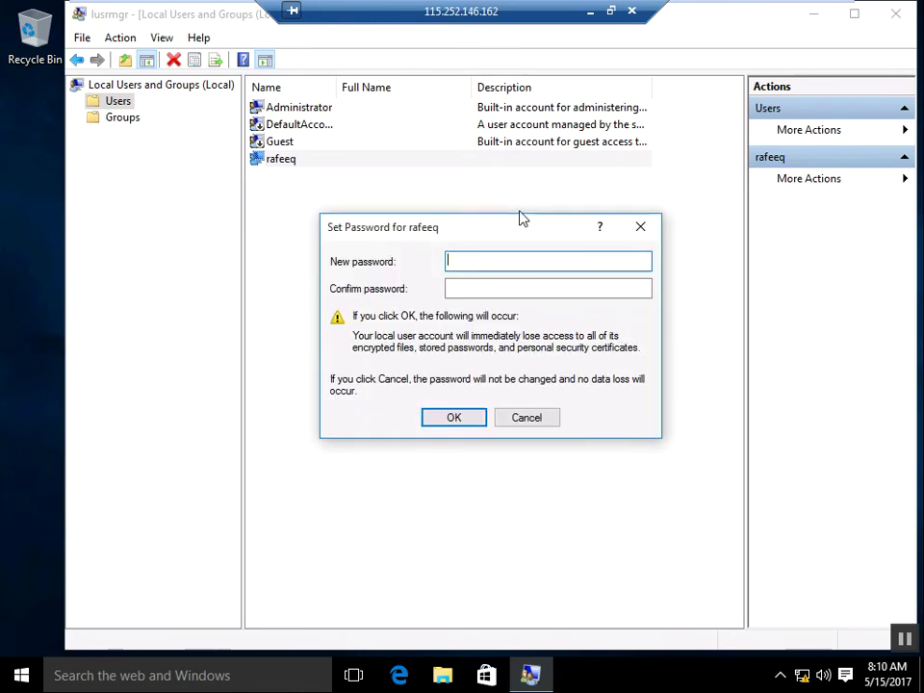
{"action": "type", "text": "abc"}
{"action": "key", "text": "Tab"}
{"action": "type", "text": "abc"}
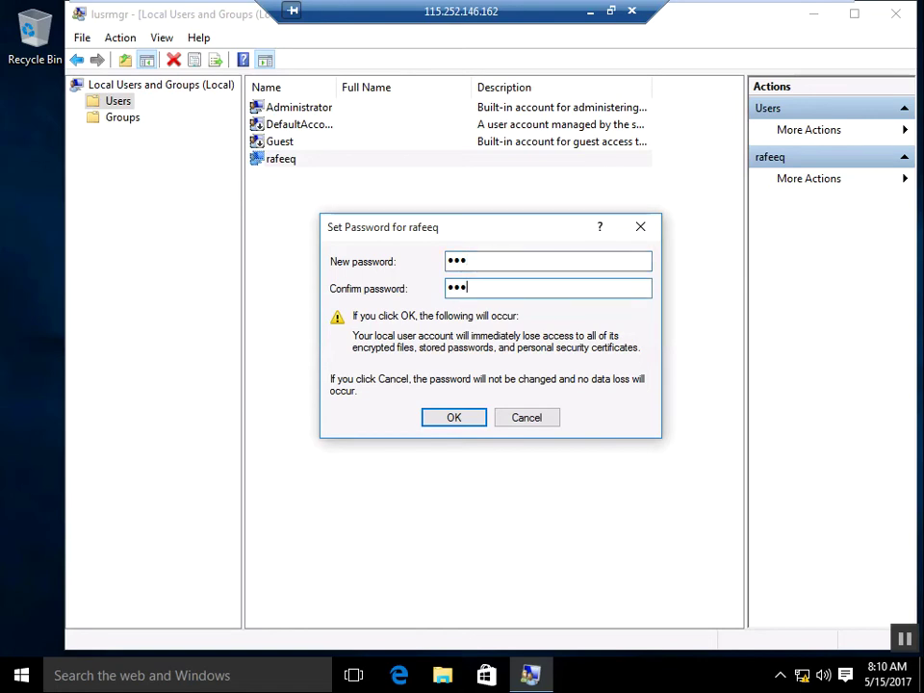
{"action": "left_click", "coordinate": [454, 417]}
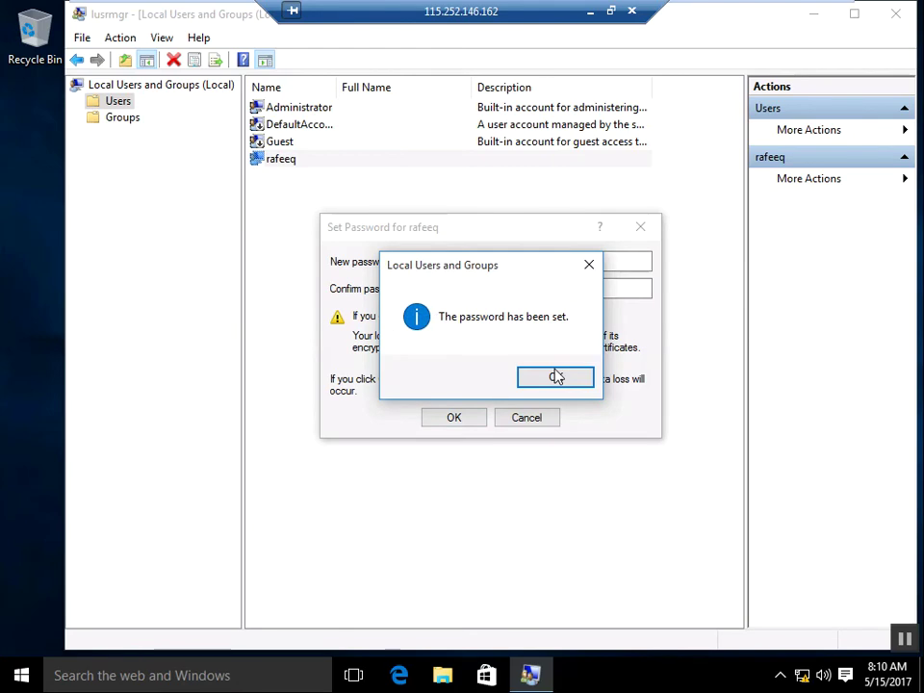
{"action": "left_click", "coordinate": [554, 379]}
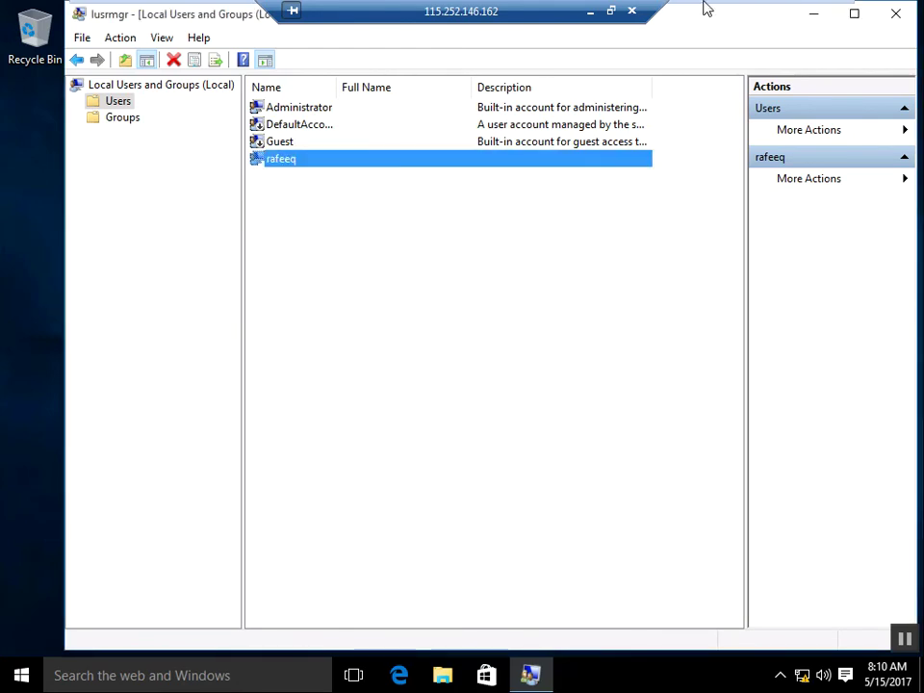
Step: Return to client 1 full screen and close Local Users and Groups
{"action": "mouse_move", "coordinate": [703, 9]}
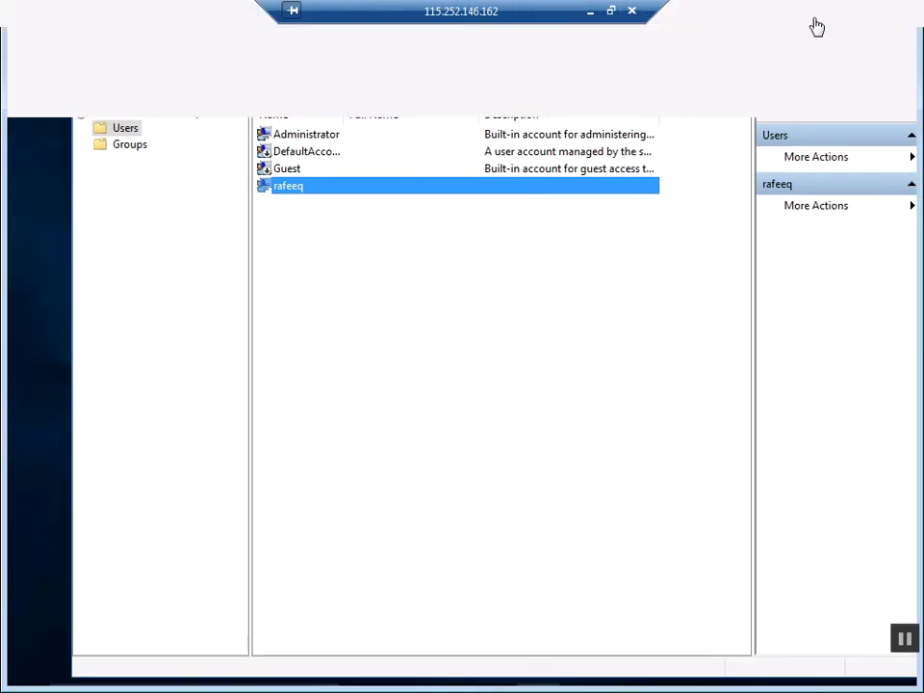
{"action": "left_click", "coordinate": [610, 14]}
{"action": "left_click", "coordinate": [386, 80]}
{"action": "left_click", "coordinate": [480, 48]}
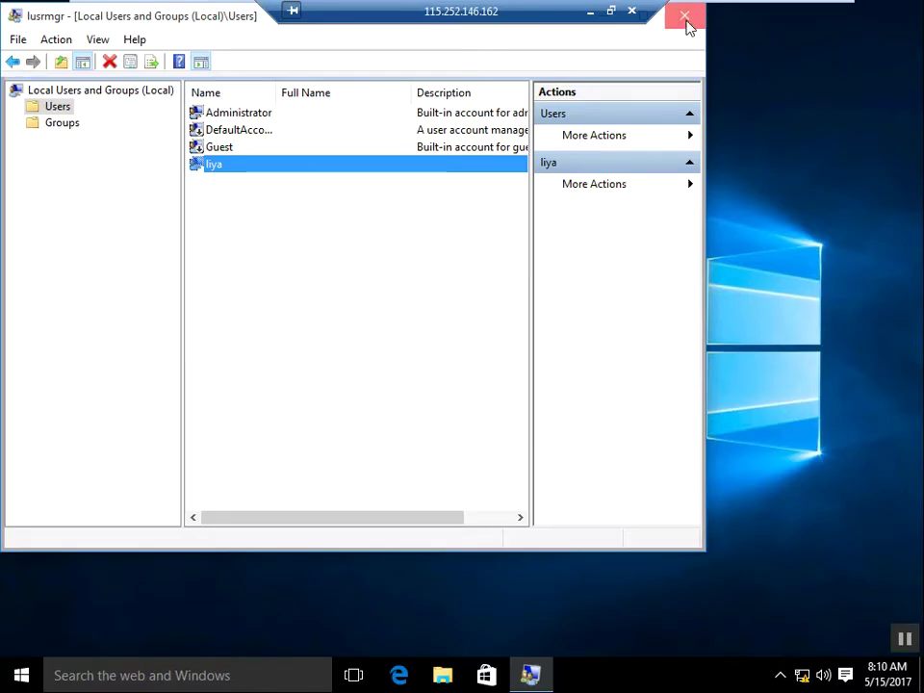
{"action": "left_click", "coordinate": [685, 17]}
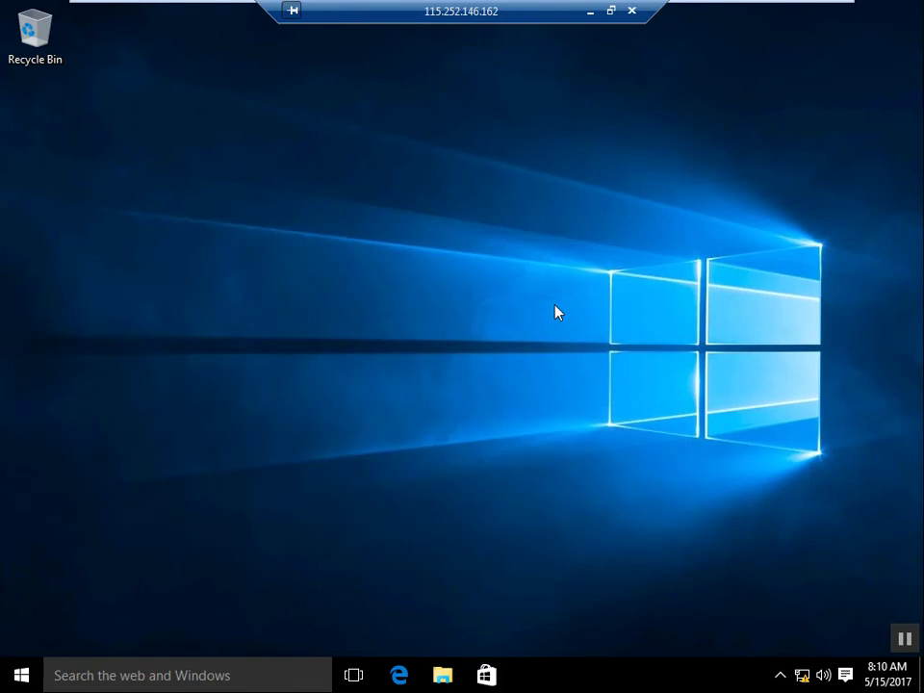
Step: Open the network location \\20.0.0.2 from the Run box
{"action": "key", "text": "super+r"}
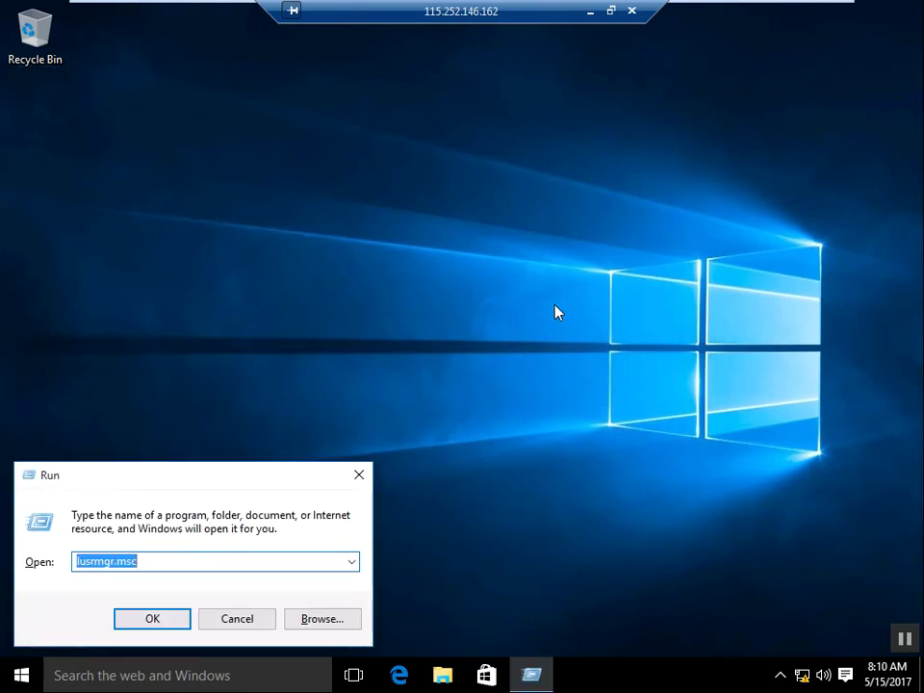
{"action": "type", "text": "\\\\"}
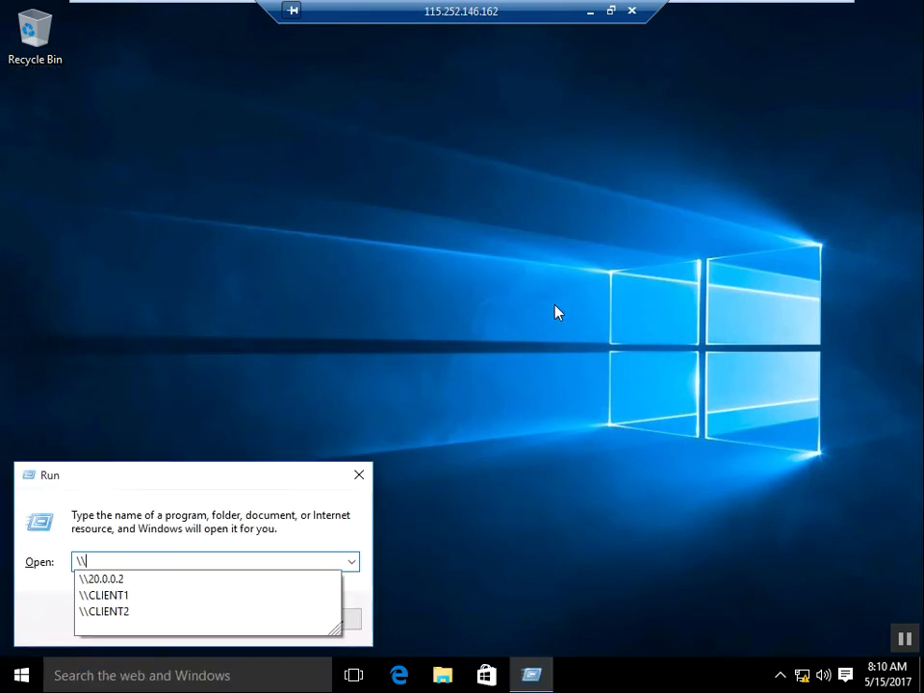
{"action": "key", "text": "Down"}
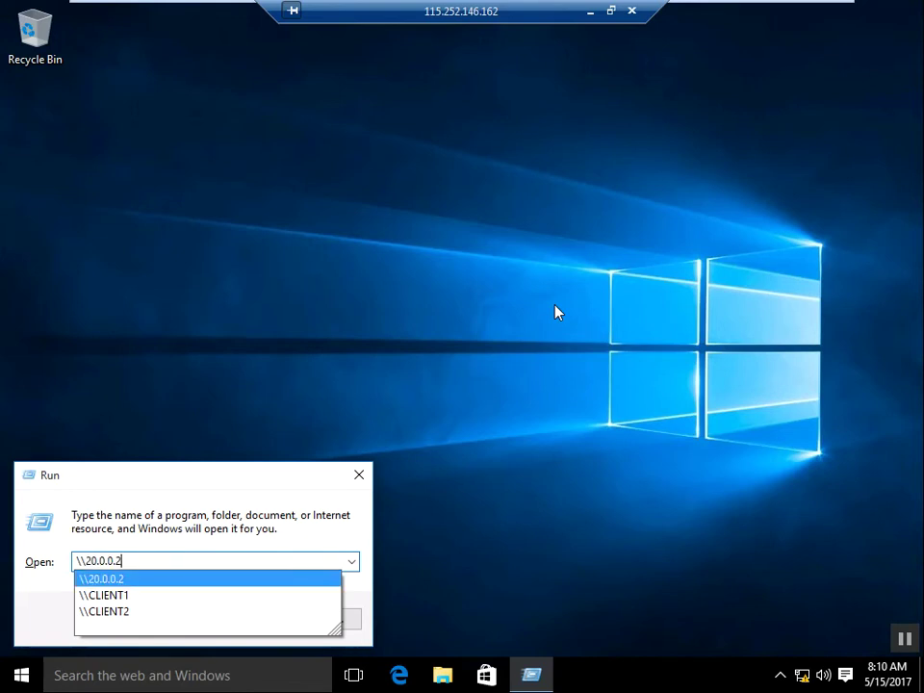
{"action": "key", "text": "Return"}
{"action": "key", "text": "Return"}
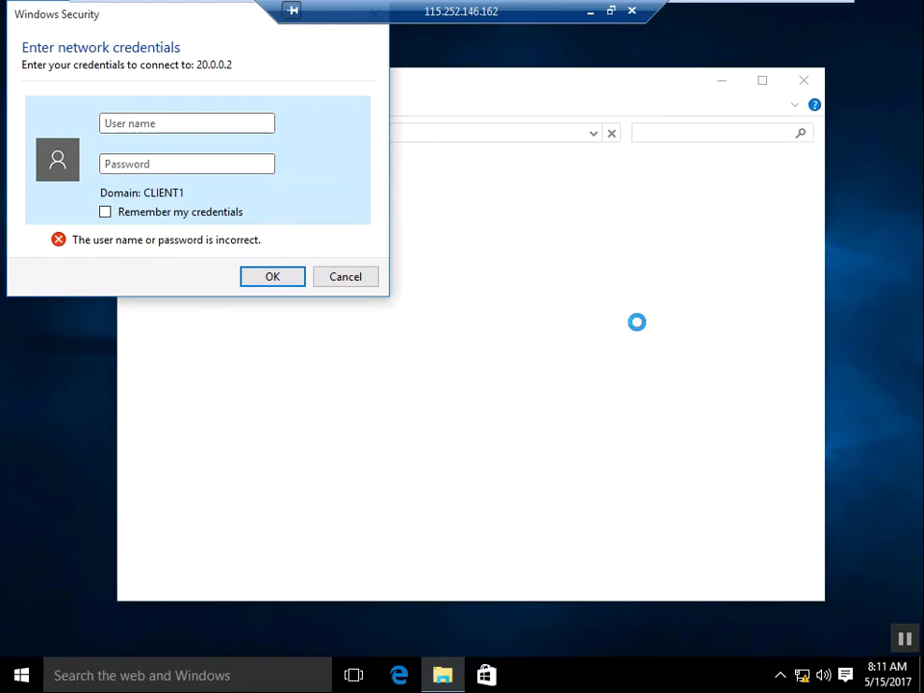
Step: Enter the account's user name and password to sign in to 20.0.0.2
{"action": "type", "text": "rafeeq"}
{"action": "key", "text": "Tab"}
{"action": "type", "text": "•••"}
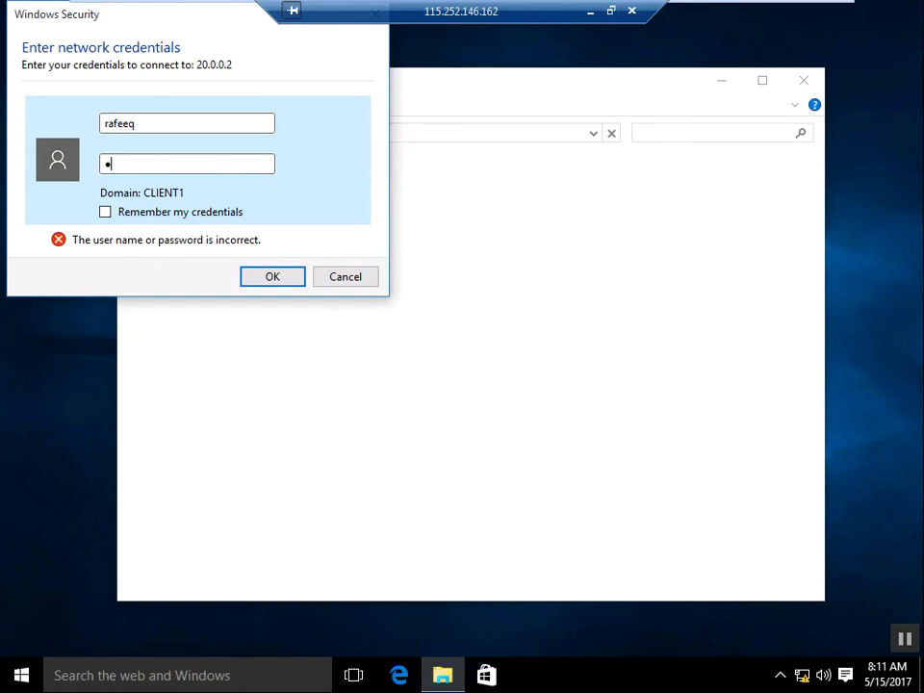
{"action": "key", "text": "Return"}
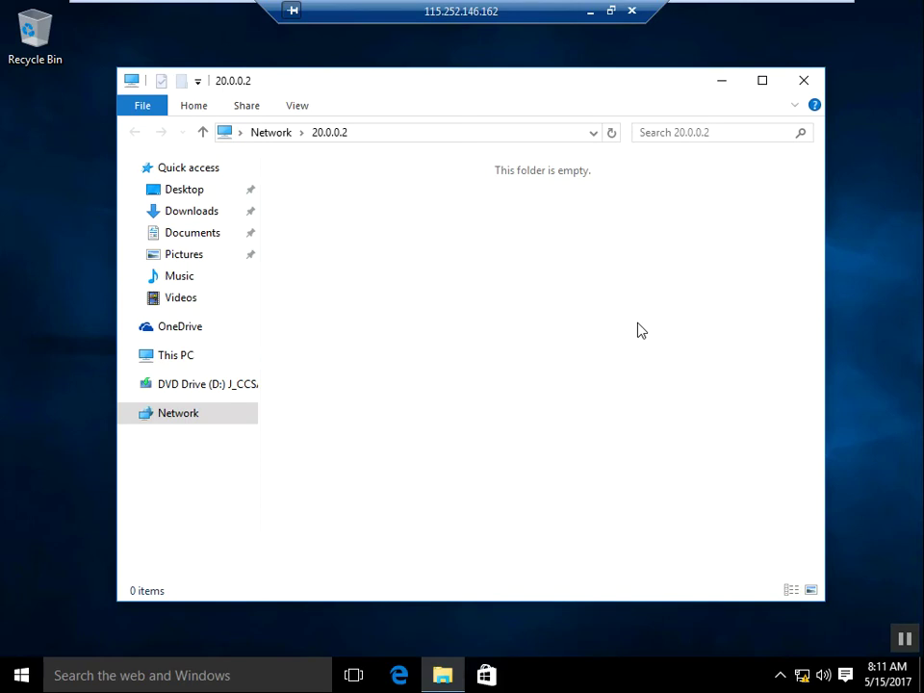
Step: Check the empty 20.0.0.2 share's address bar, then close its window
{"action": "left_click", "coordinate": [428, 132]}
{"action": "left_click", "coordinate": [454, 206]}
{"action": "left_click", "coordinate": [807, 85]}
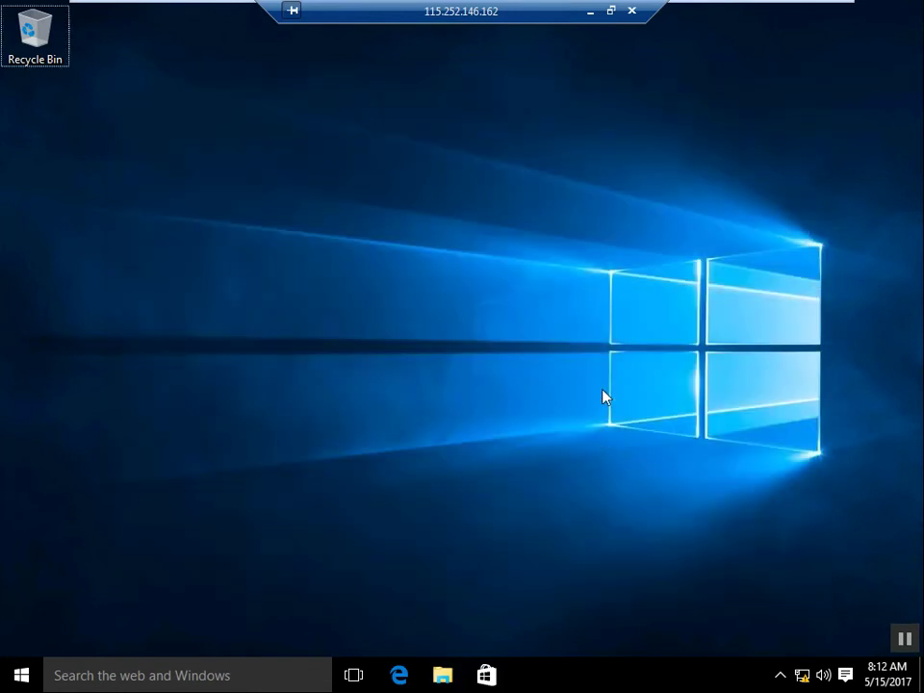
{"action": "key", "text": "super+r"}
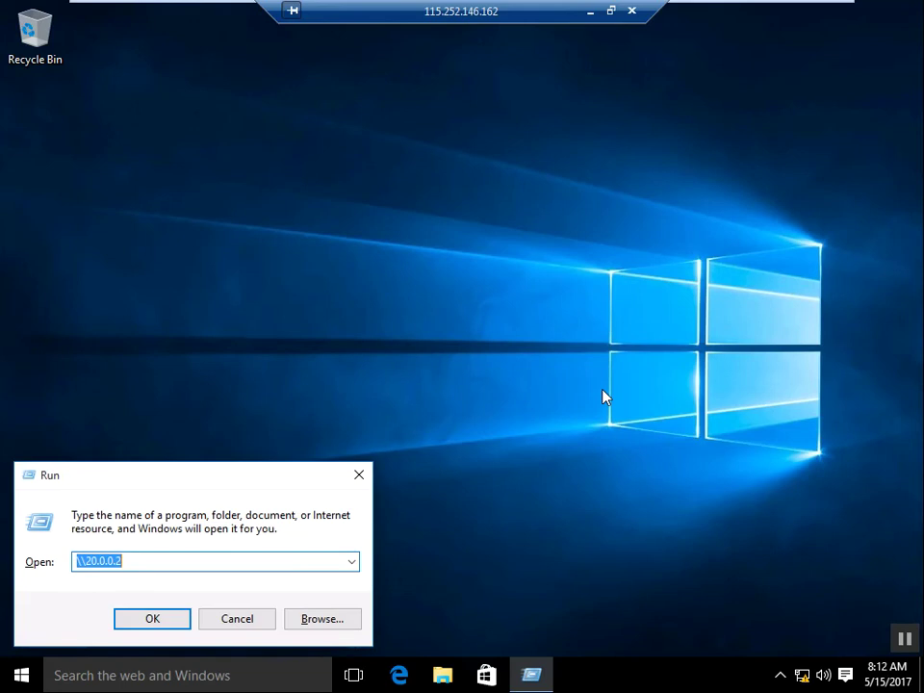
{"action": "type", "text": "\\\\"}
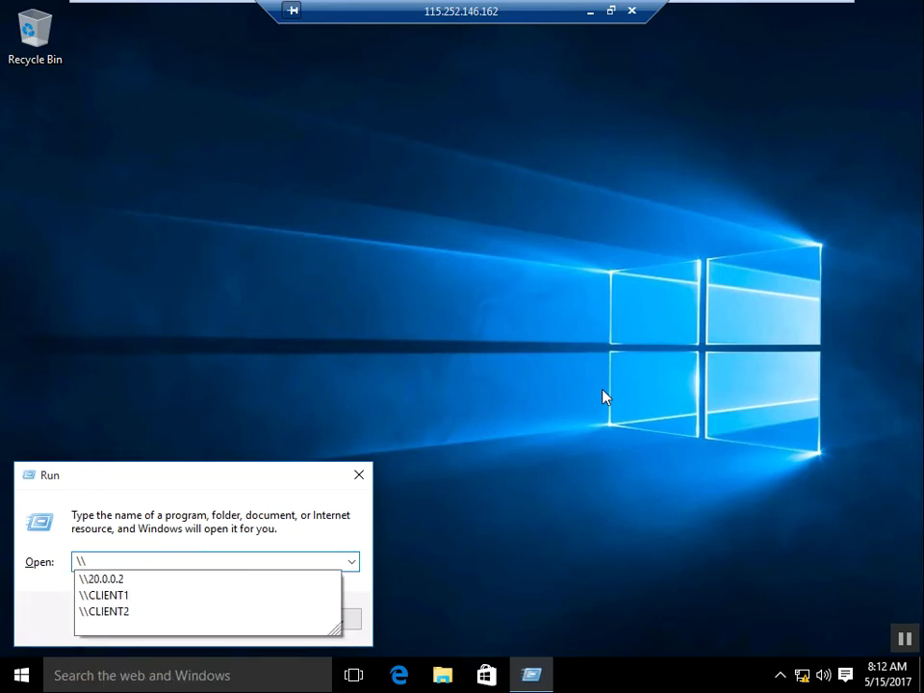
{"action": "key", "text": "Down"}
{"action": "key", "text": "Down"}
{"action": "key", "text": "Down"}
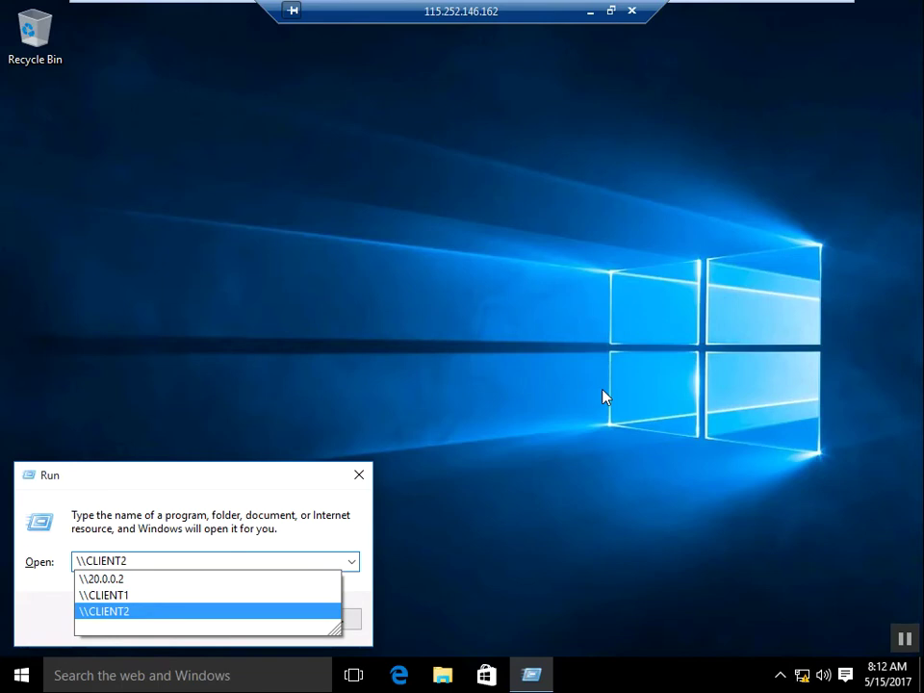
{"action": "key", "text": "Return"}
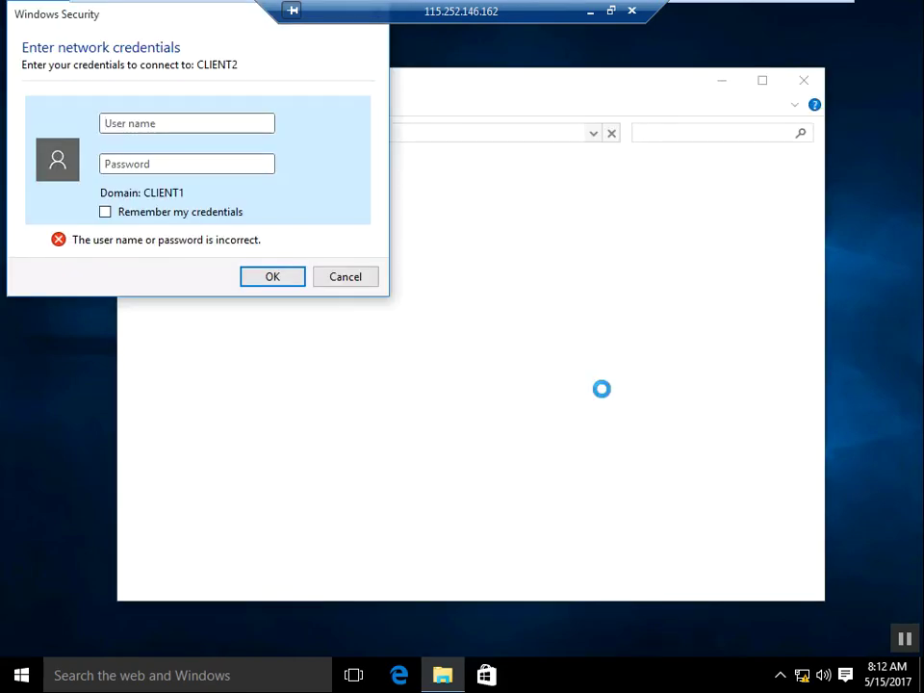
{"action": "type", "text": "raf"}
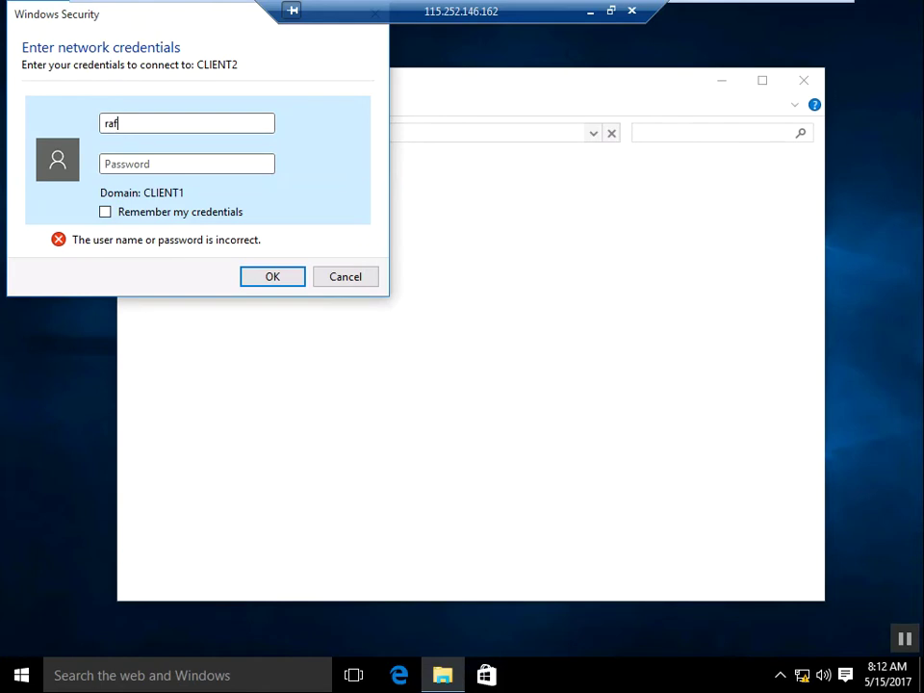
{"action": "type", "text": "eeq"}
{"action": "key", "text": "Tab"}
{"action": "type", "text": "***"}
{"action": "key", "text": "Return"}
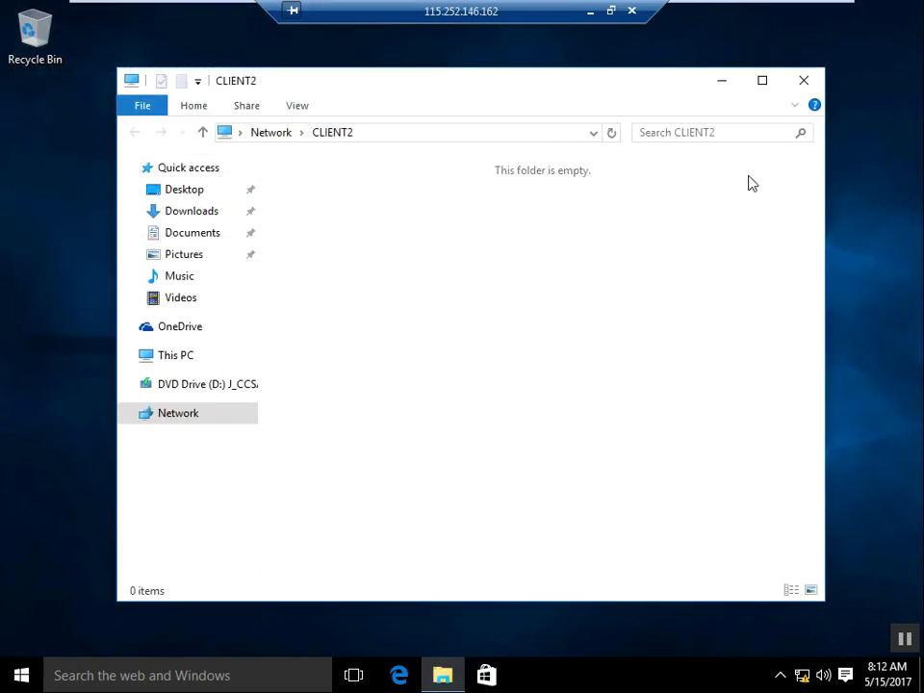
{"action": "left_click", "coordinate": [803, 83]}
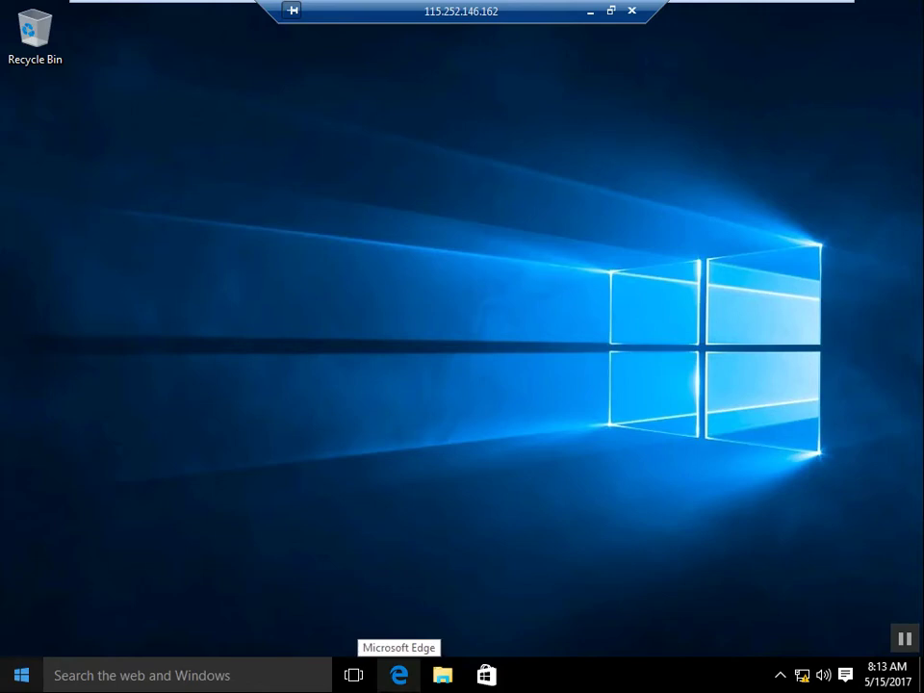
{"action": "right_click", "coordinate": [4, 685]}
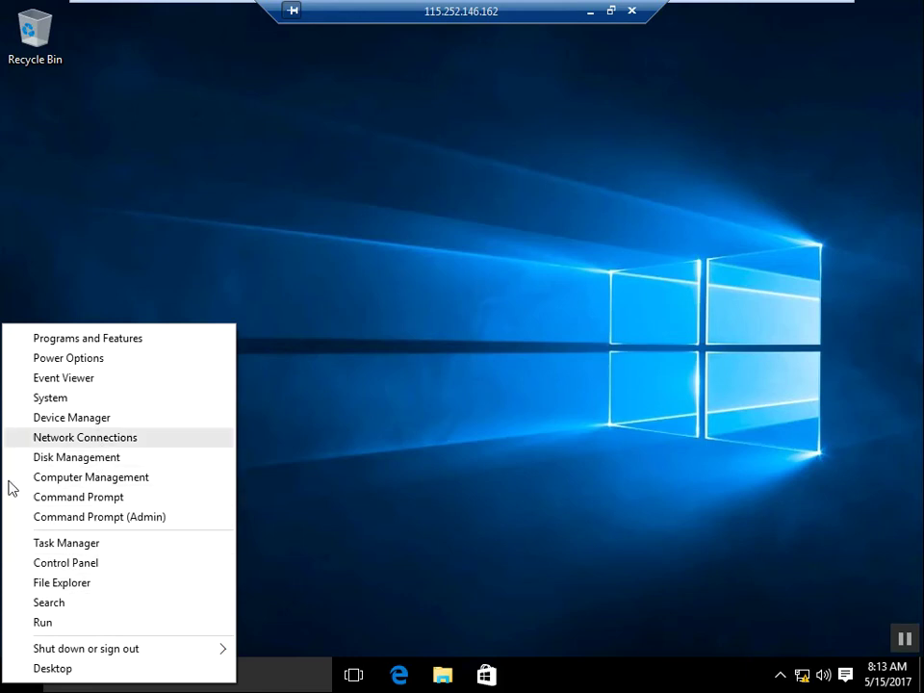
{"action": "left_click", "coordinate": [53, 583]}
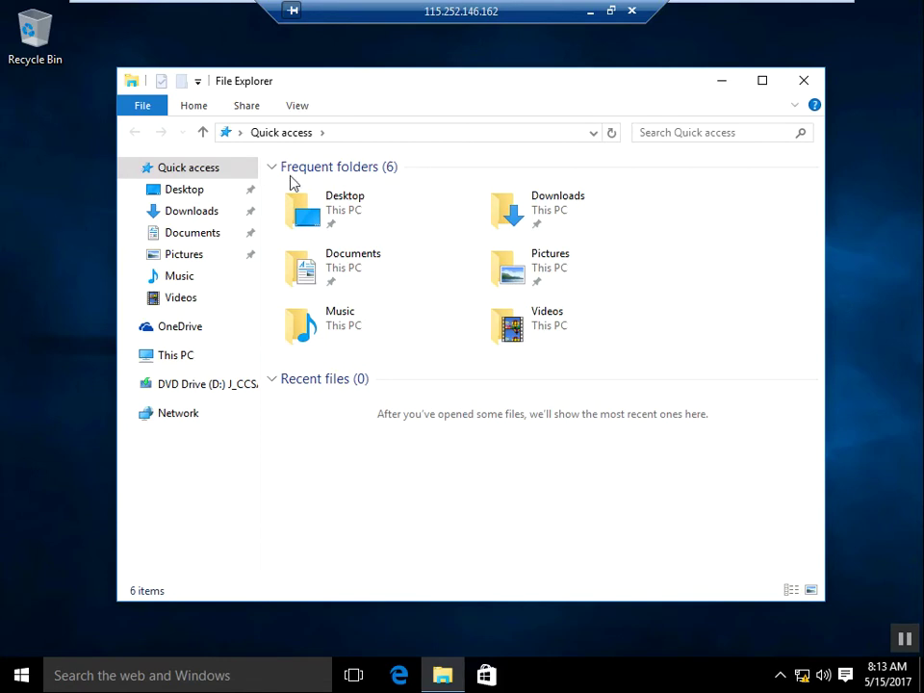
{"action": "left_click", "coordinate": [188, 421]}
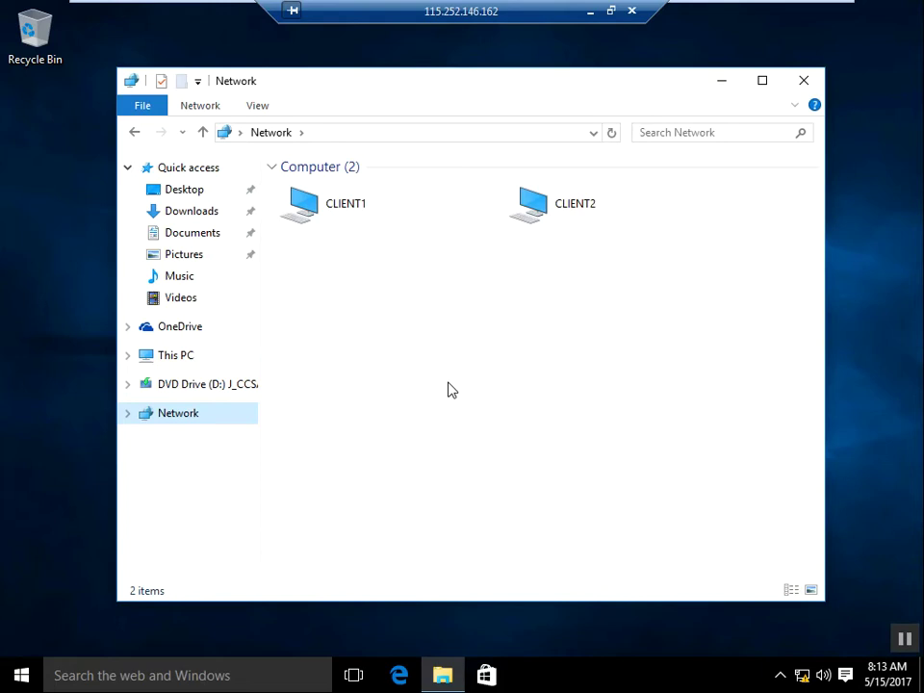
{"action": "double_click", "coordinate": [552, 223]}
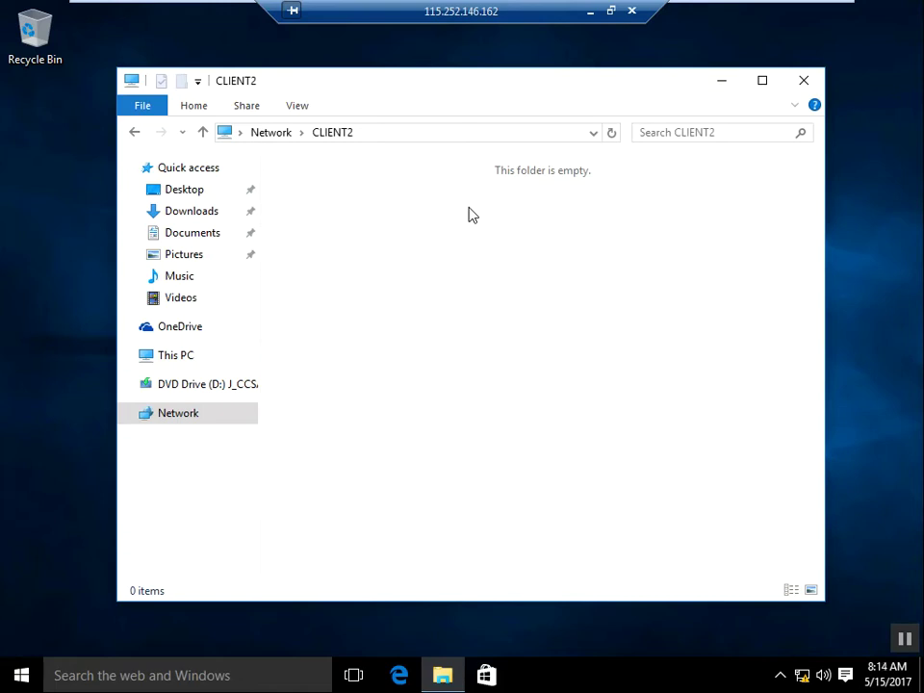
{"action": "left_click", "coordinate": [807, 88]}
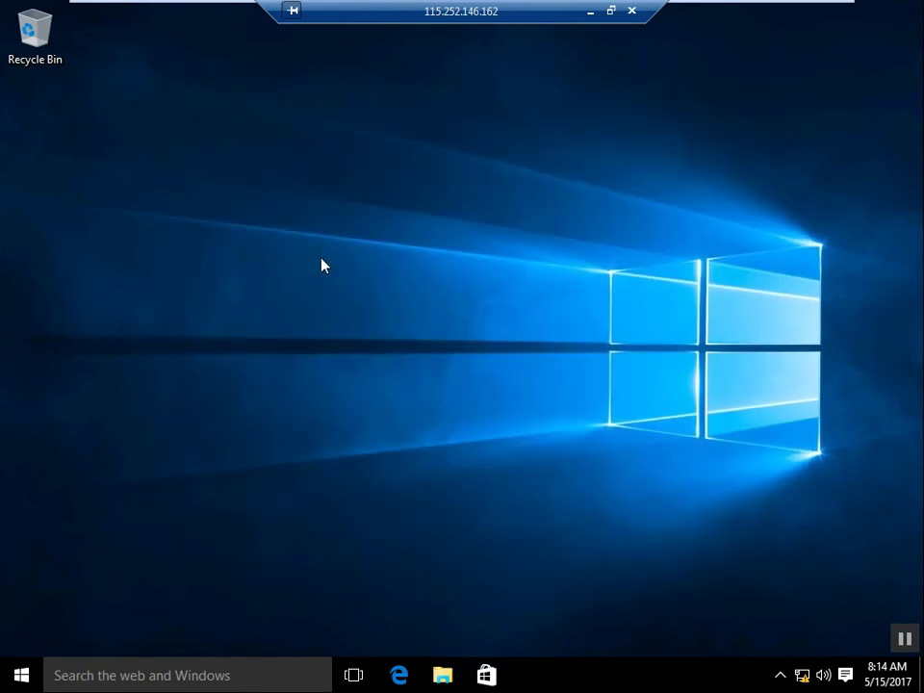
{"action": "right_click", "coordinate": [322, 264]}
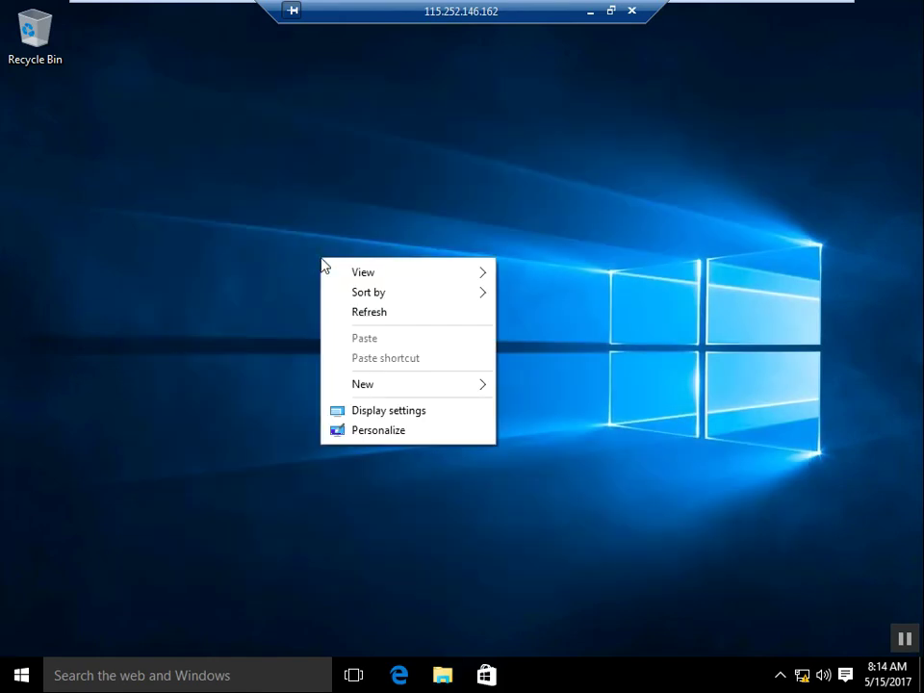
{"action": "left_click", "coordinate": [372, 434]}
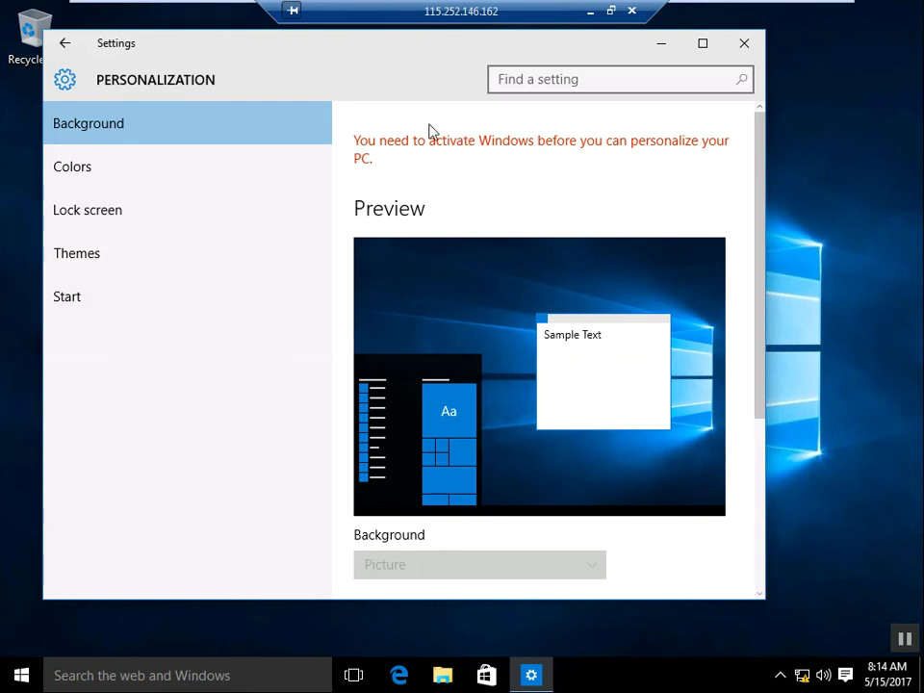
{"action": "left_click", "coordinate": [94, 258]}
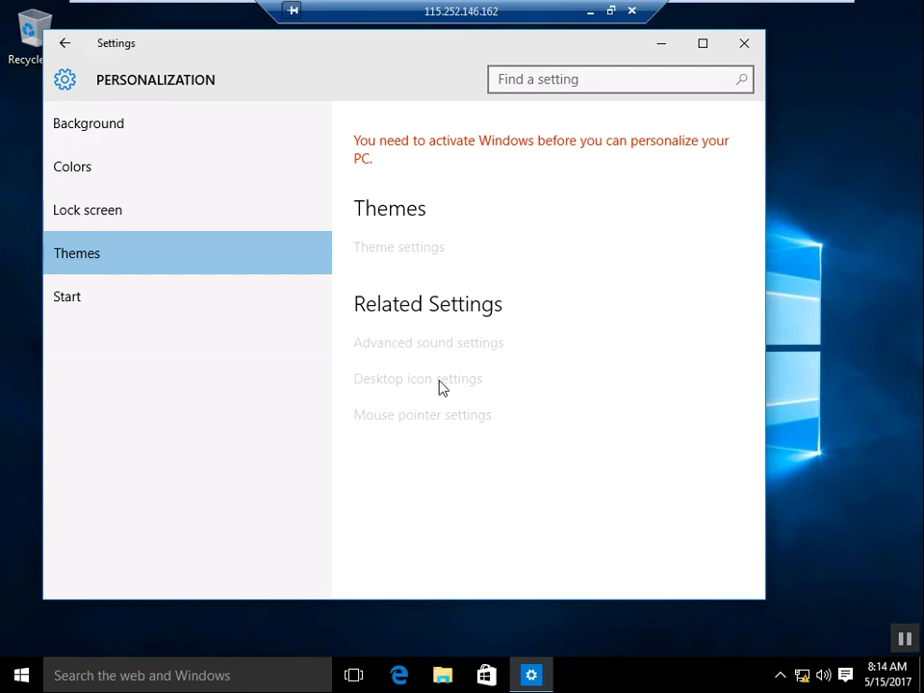
{"action": "left_click", "coordinate": [750, 48]}
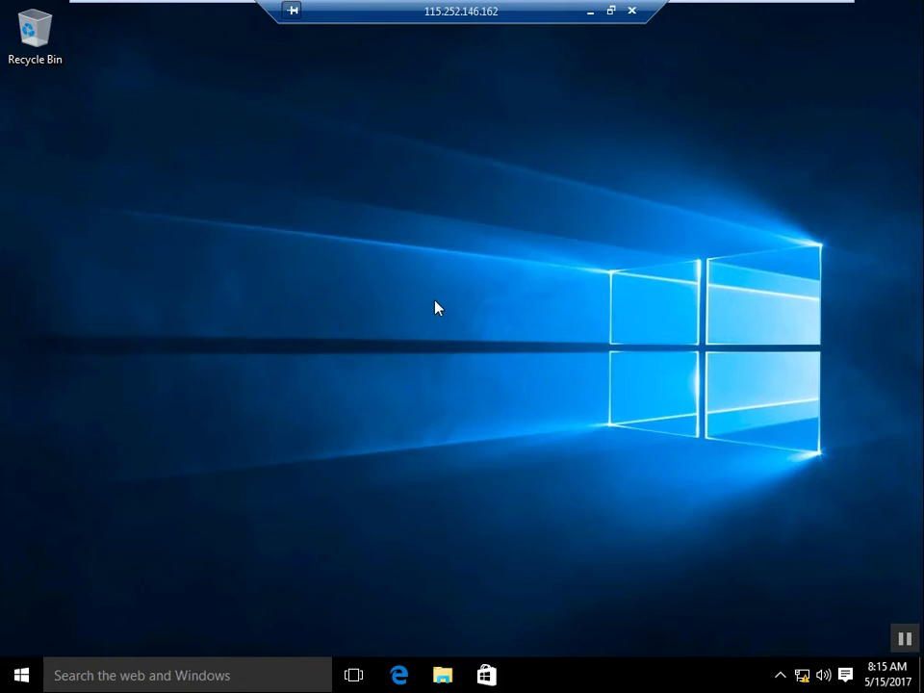
Step: Switch to client 2, minimize Local Users and Groups, and go full screen
{"action": "mouse_move", "coordinate": [755, 7]}
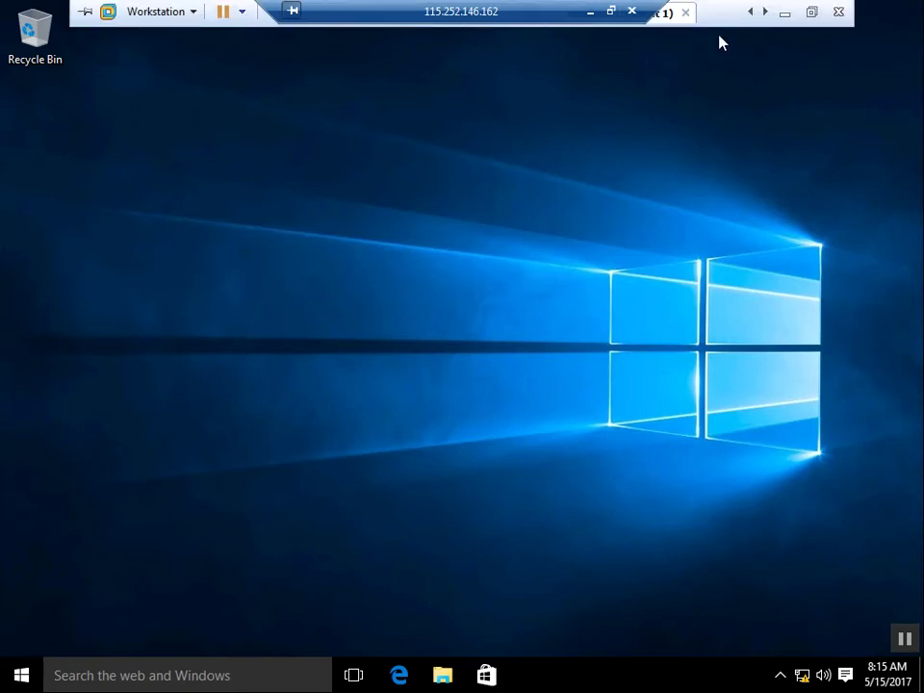
{"action": "left_click", "coordinate": [812, 13]}
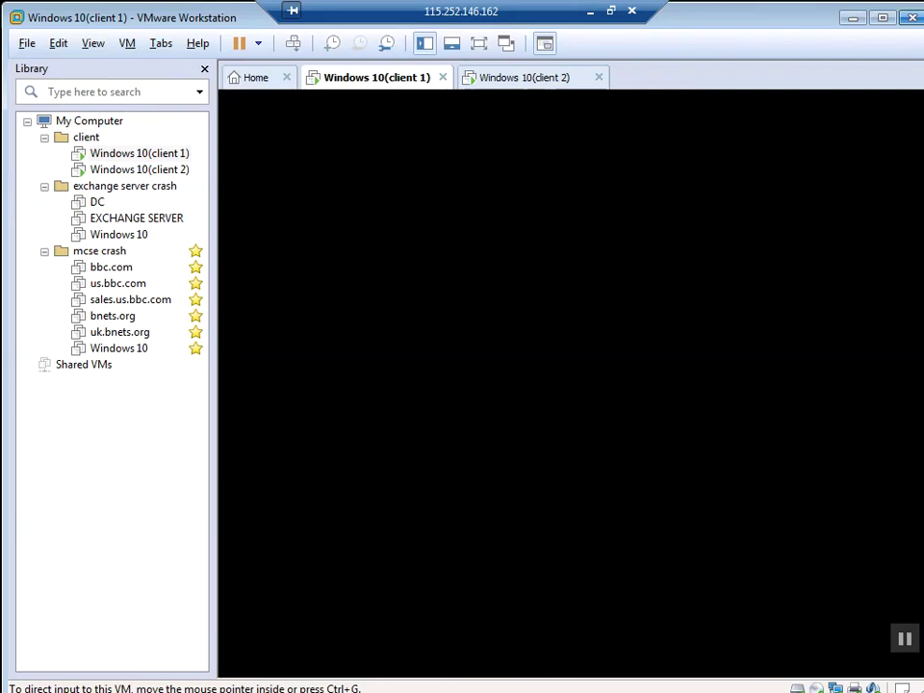
{"action": "left_click", "coordinate": [524, 81]}
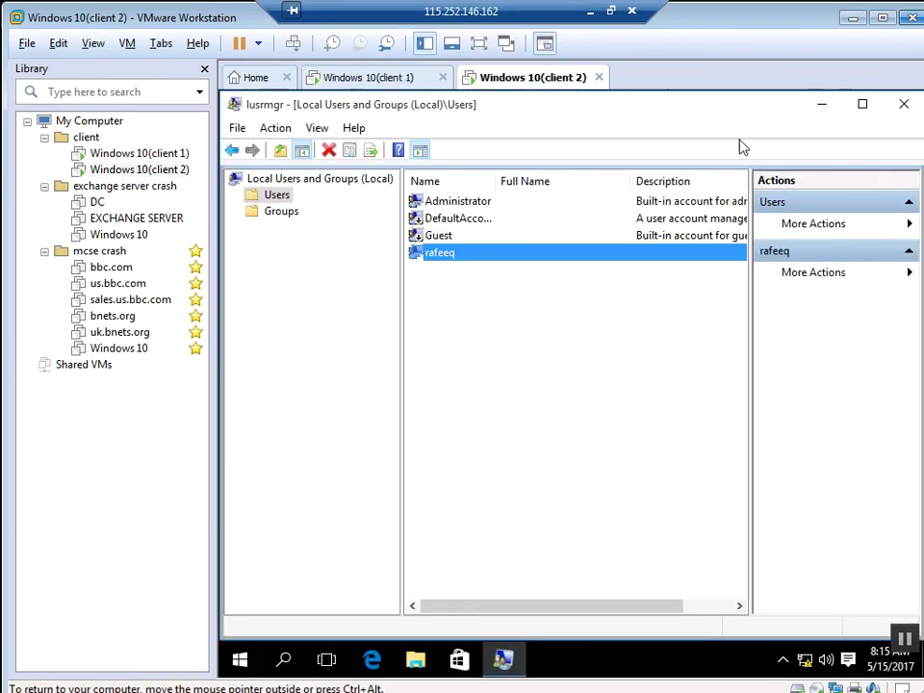
{"action": "left_click", "coordinate": [823, 108]}
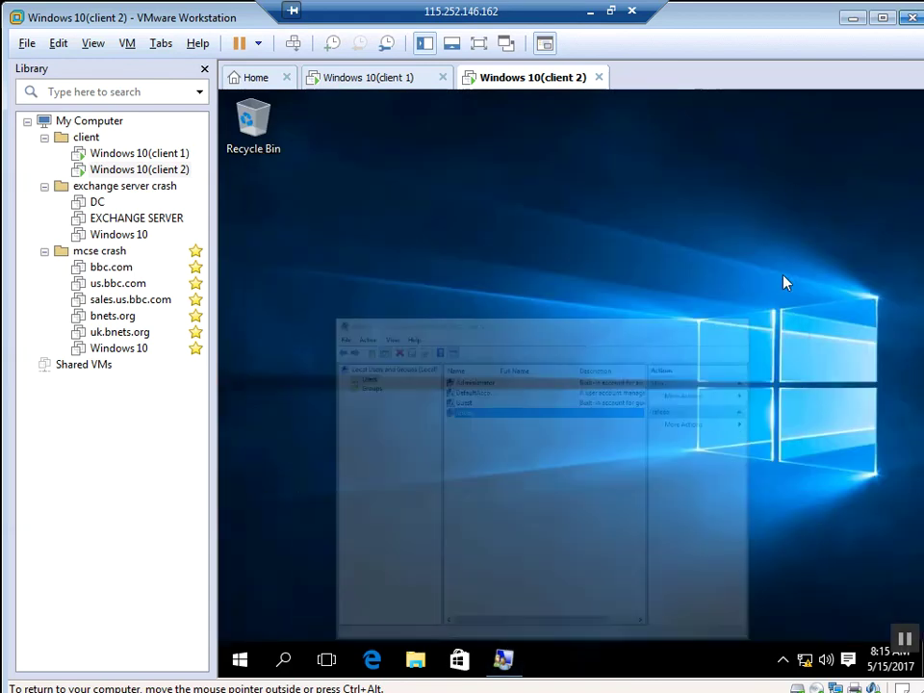
{"action": "left_click", "coordinate": [479, 46]}
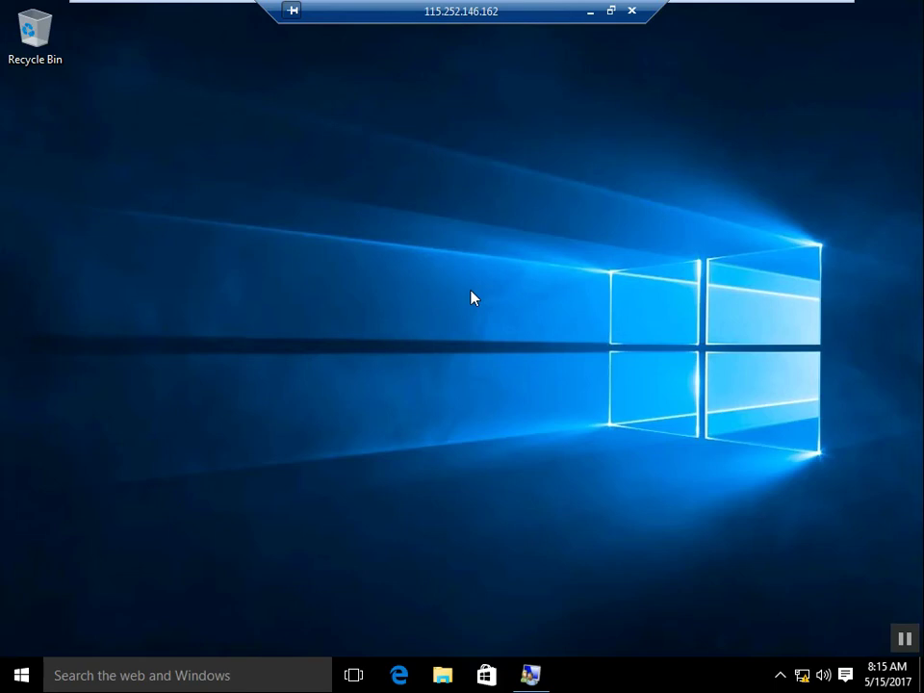
Step: Create a new folder named 'rafeeq' on client 2's desktop
{"action": "right_click", "coordinate": [472, 297]}
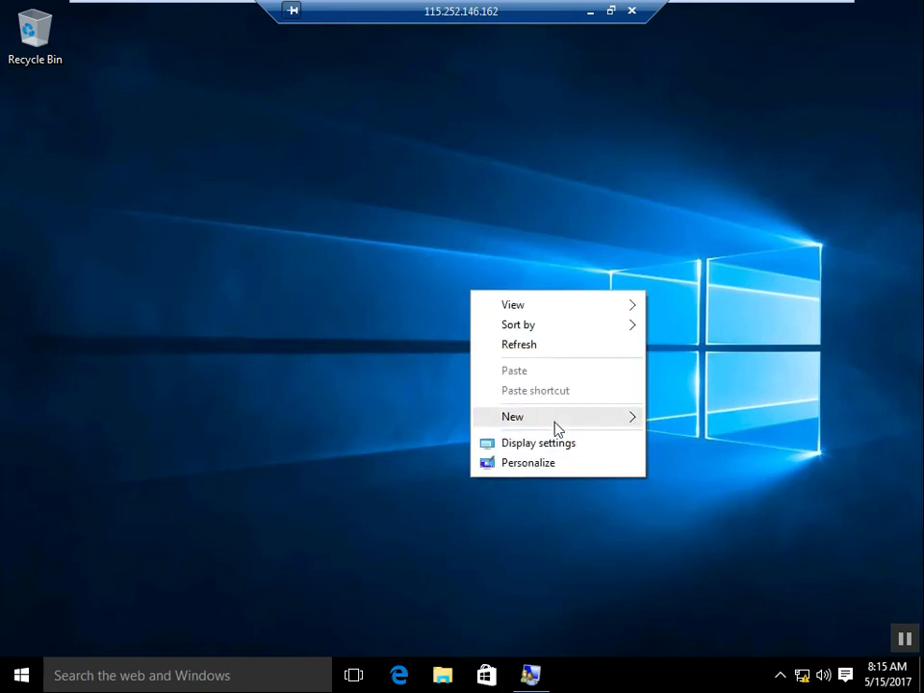
{"action": "mouse_move", "coordinate": [555, 427]}
{"action": "left_click", "coordinate": [676, 420]}
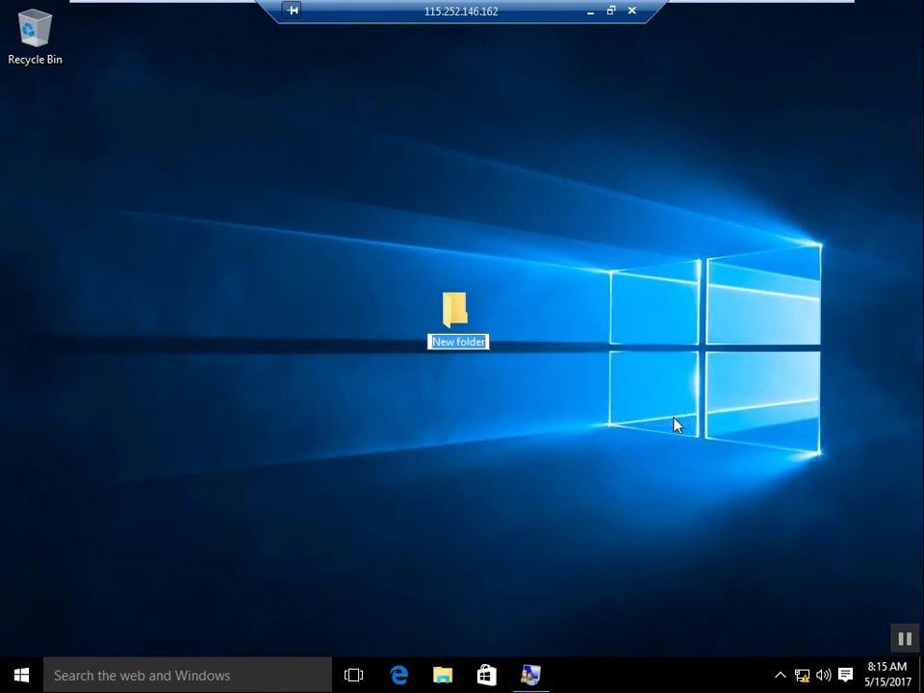
{"action": "type", "text": "raf"}
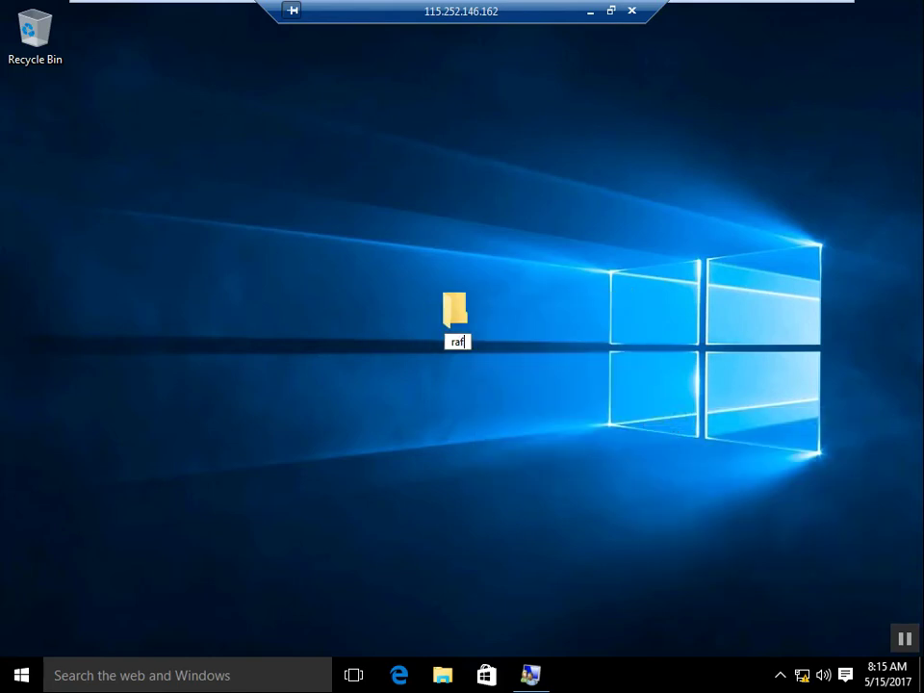
{"action": "type", "text": "eeq"}
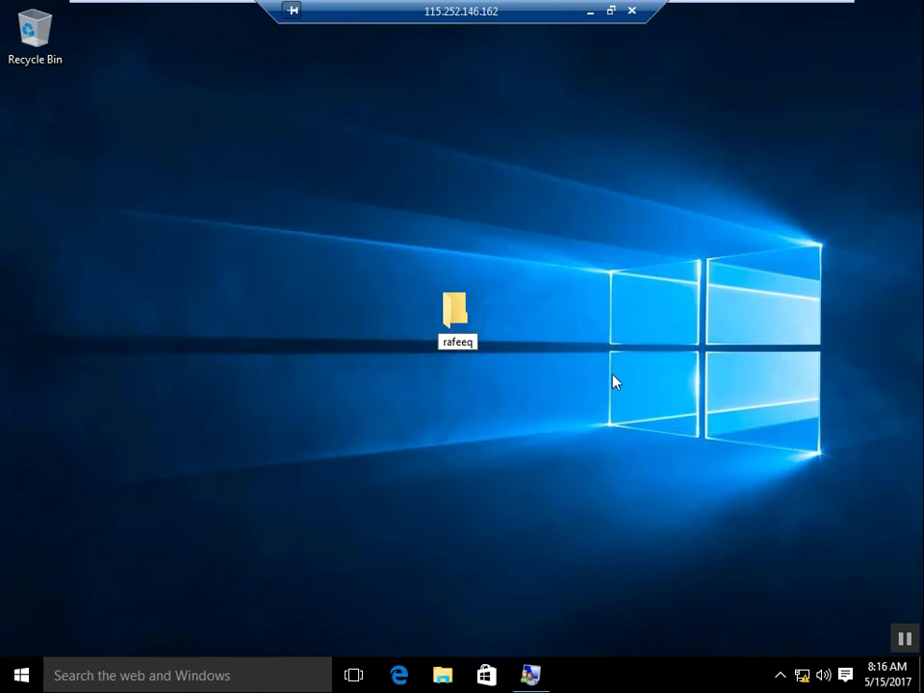
{"action": "key", "text": "Return"}
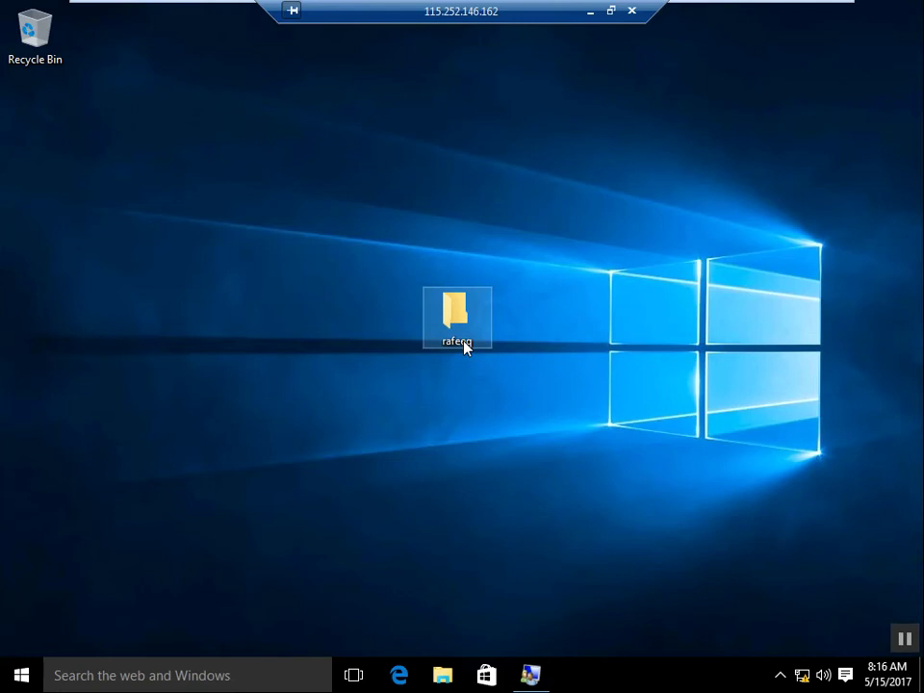
Step: Open the rafeeq folder and add a new bitmap image
{"action": "double_click", "coordinate": [460, 339]}
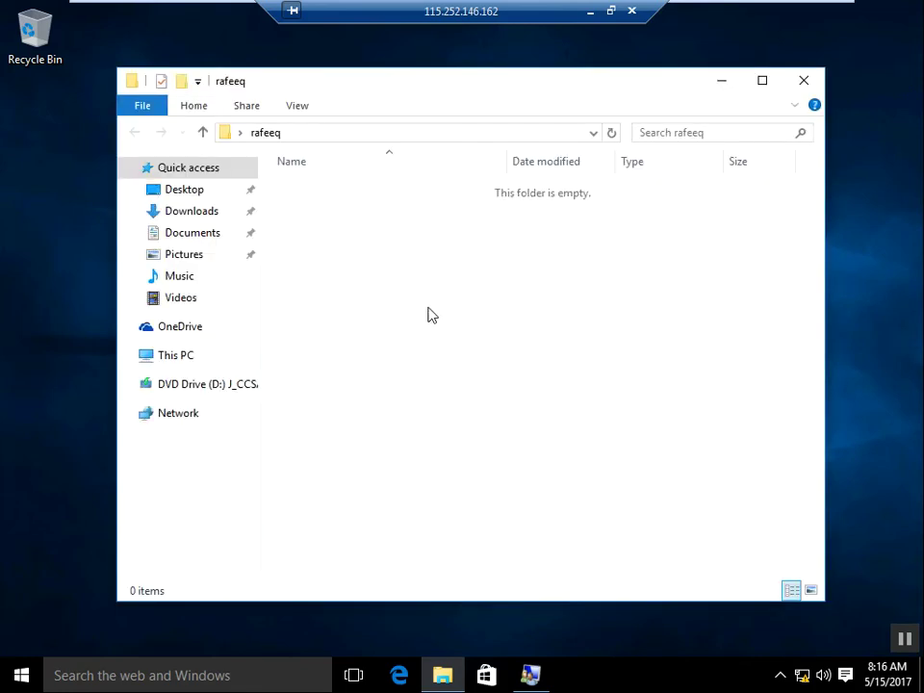
{"action": "right_click", "coordinate": [428, 309]}
{"action": "mouse_move", "coordinate": [549, 530]}
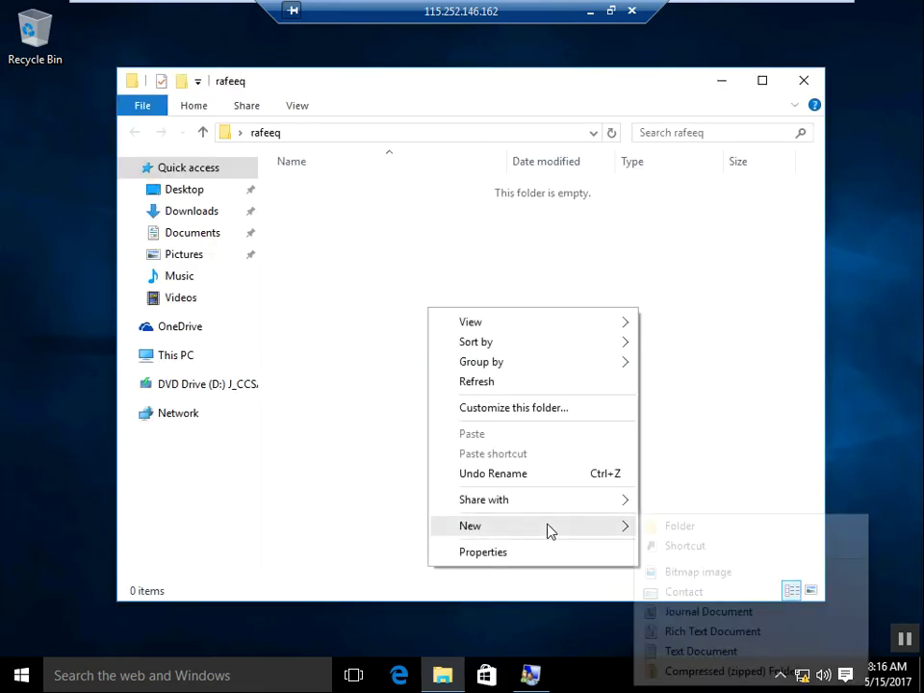
{"action": "left_click", "coordinate": [708, 576]}
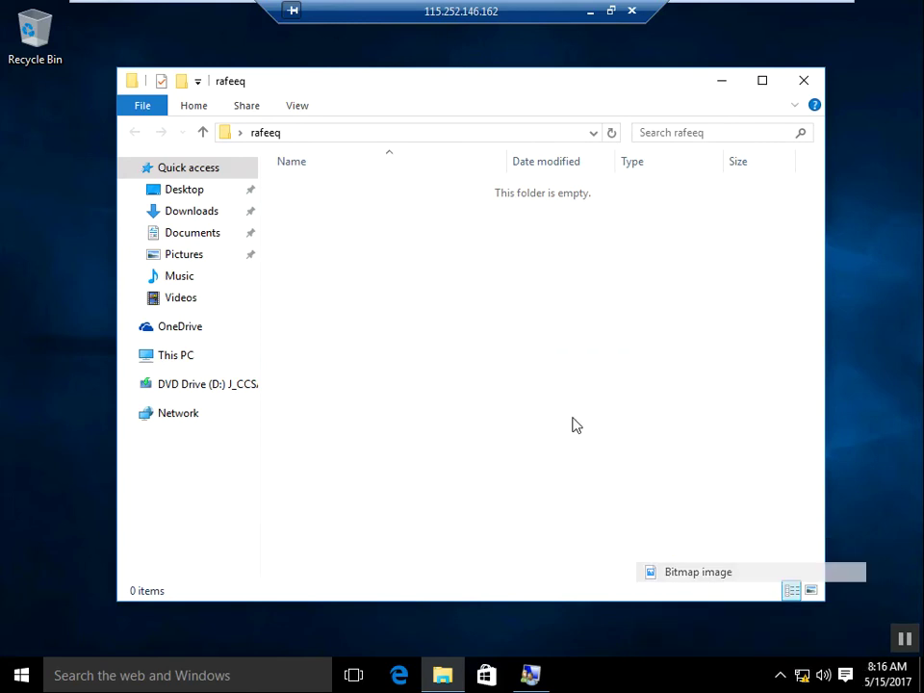
Step: Add a new text document to rafeeq and close the folder window
{"action": "right_click", "coordinate": [501, 338]}
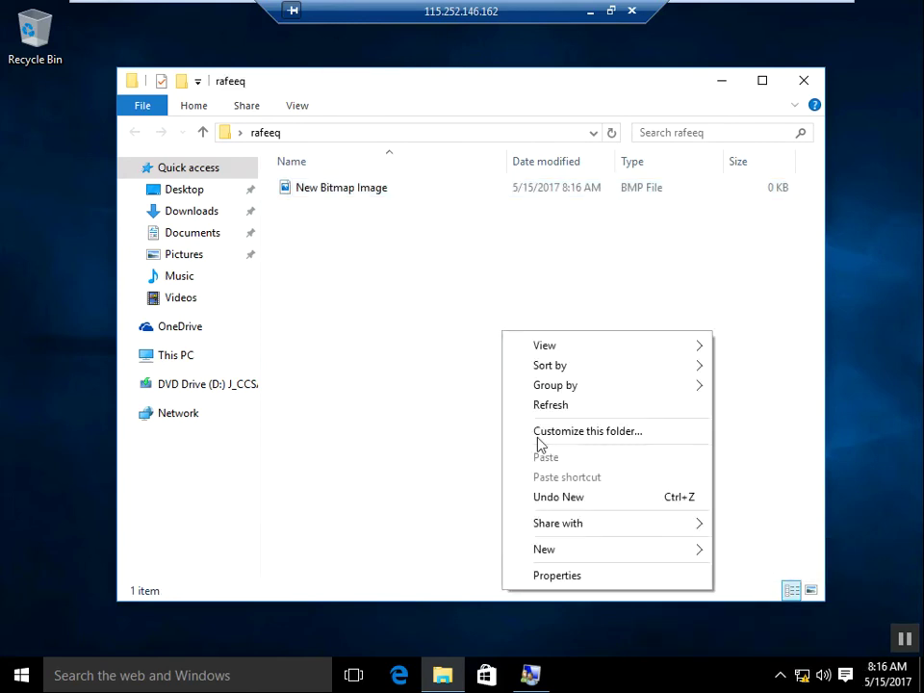
{"action": "mouse_move", "coordinate": [562, 557]}
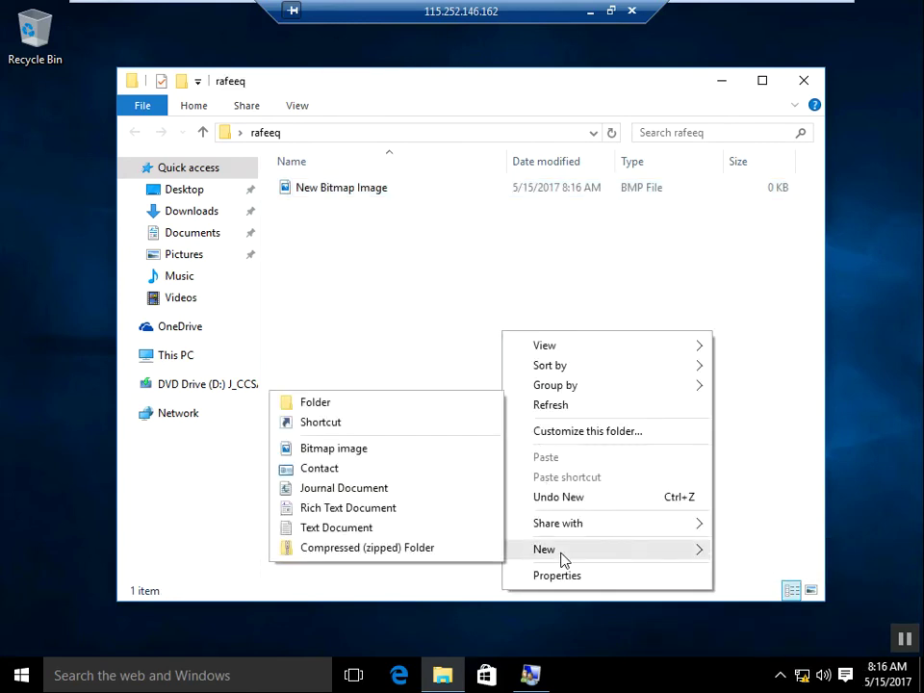
{"action": "left_click", "coordinate": [389, 532]}
{"action": "left_click", "coordinate": [478, 422]}
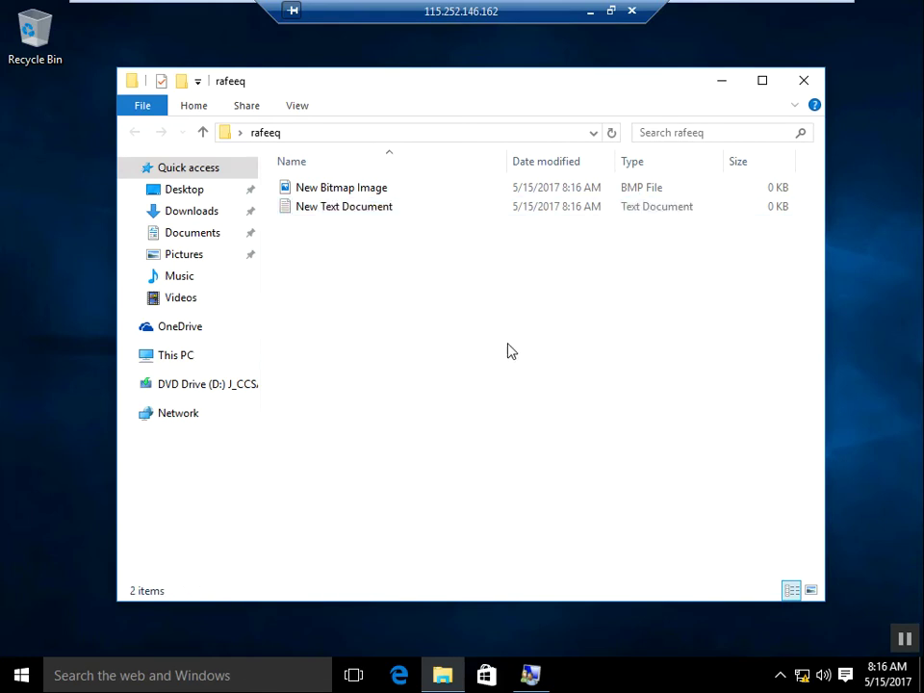
{"action": "left_click", "coordinate": [804, 83]}
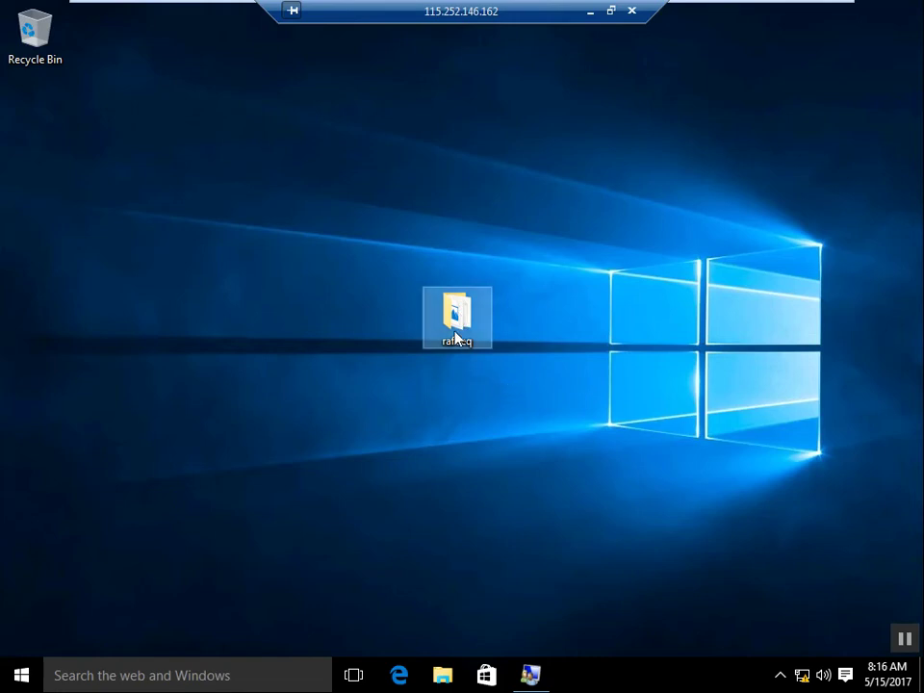
{"action": "mouse_move", "coordinate": [455, 330]}
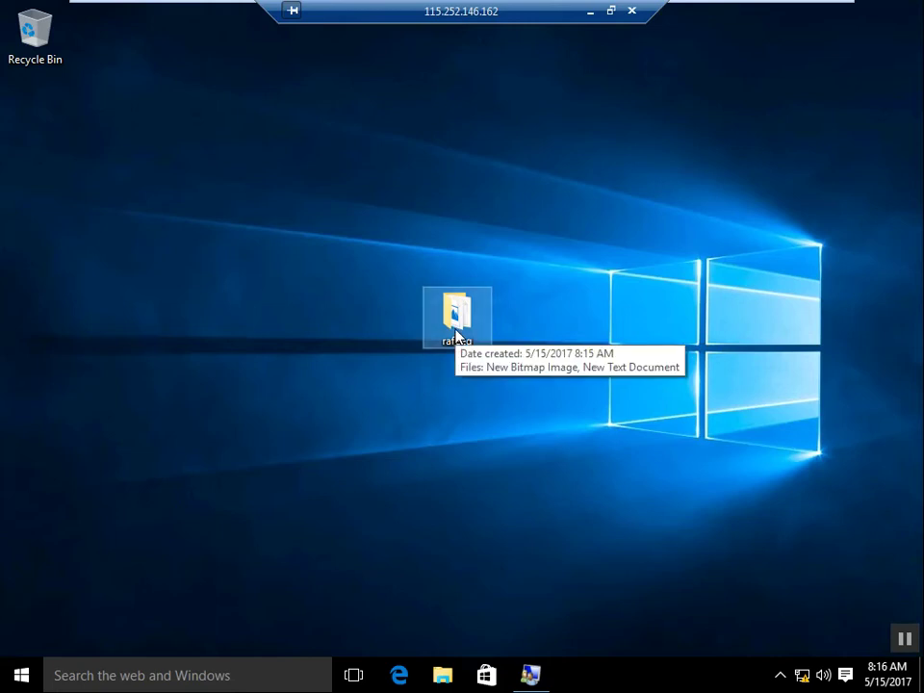
Step: Open rafeeq's Properties, go to the Sharing tab, and open Advanced Sharing
{"action": "right_click", "coordinate": [457, 333]}
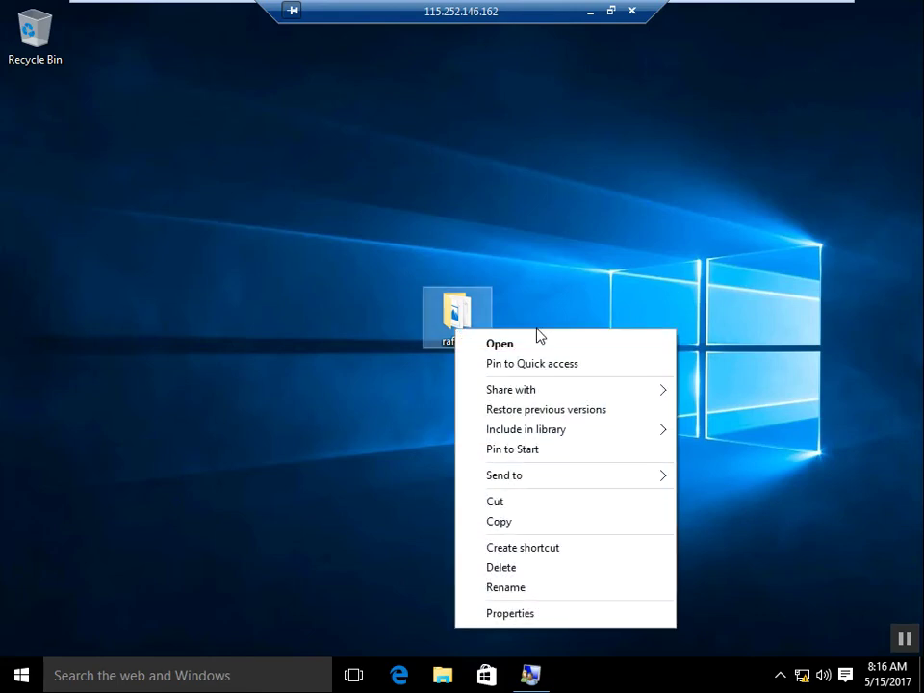
{"action": "left_click", "coordinate": [502, 617]}
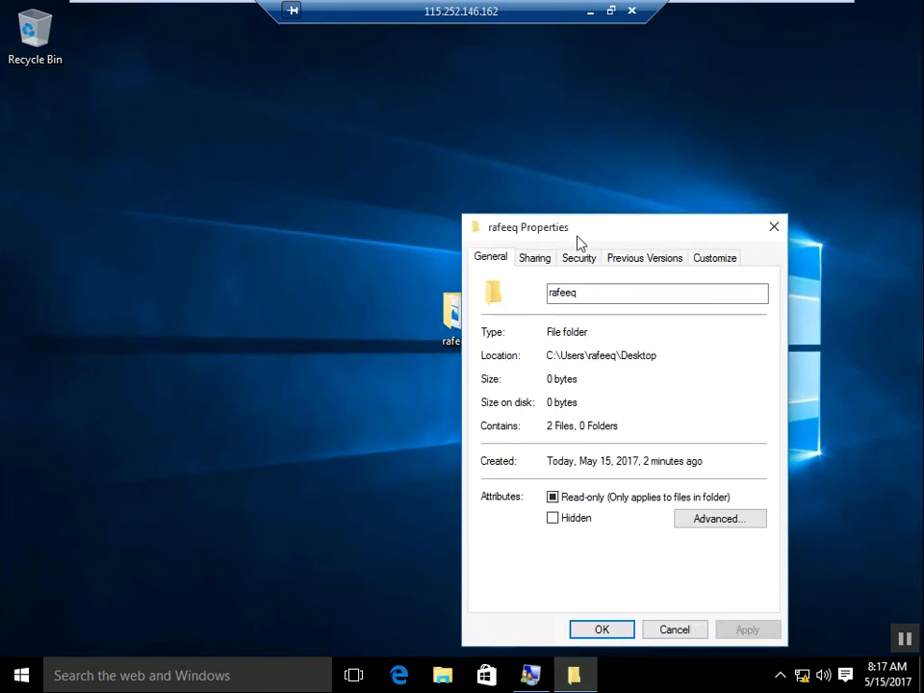
{"action": "left_click_drag", "start_coordinate": [541, 235], "coordinate": [491, 154]}
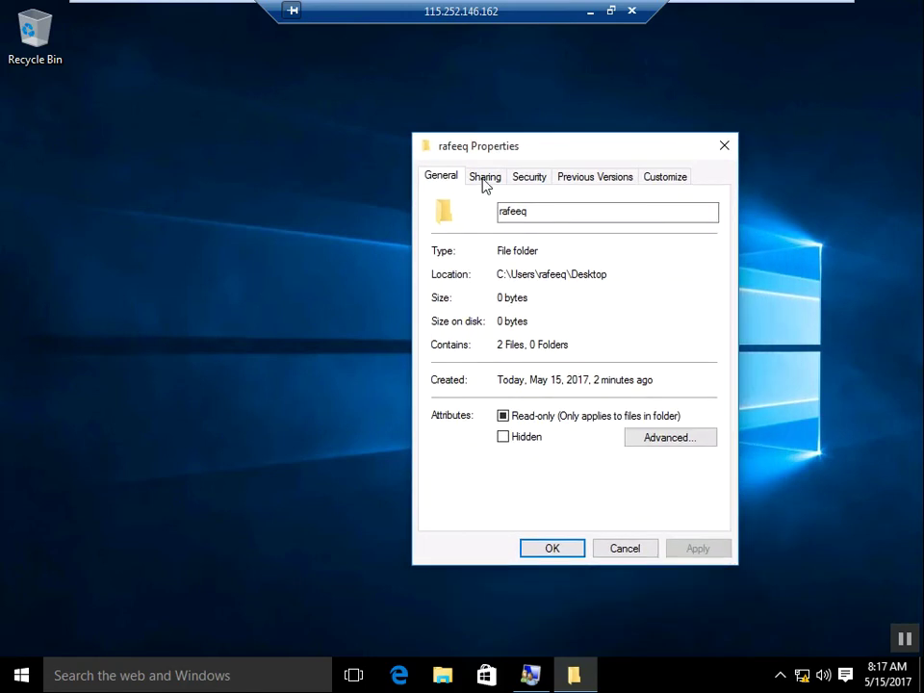
{"action": "left_click", "coordinate": [485, 183]}
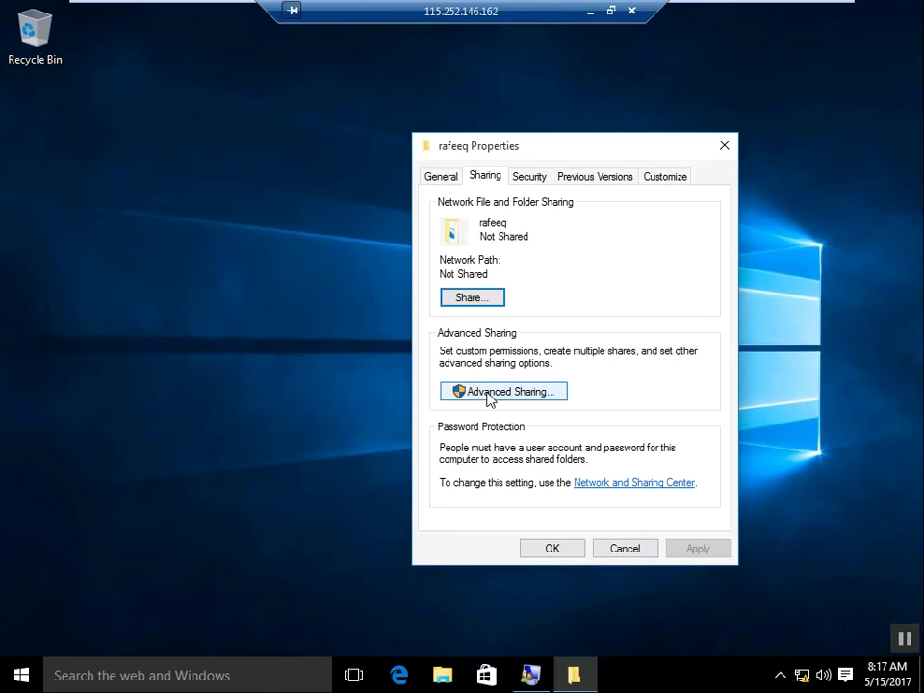
{"action": "left_click", "coordinate": [478, 392]}
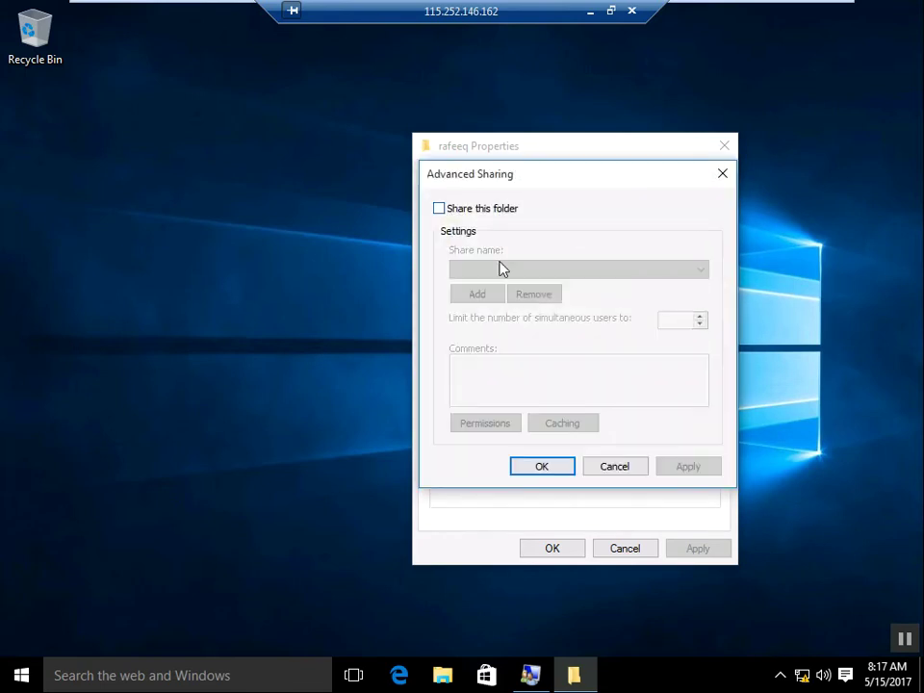
Step: Enable Share this folder with share name 'rafeeq' and open its Permissions
{"action": "left_click", "coordinate": [443, 215]}
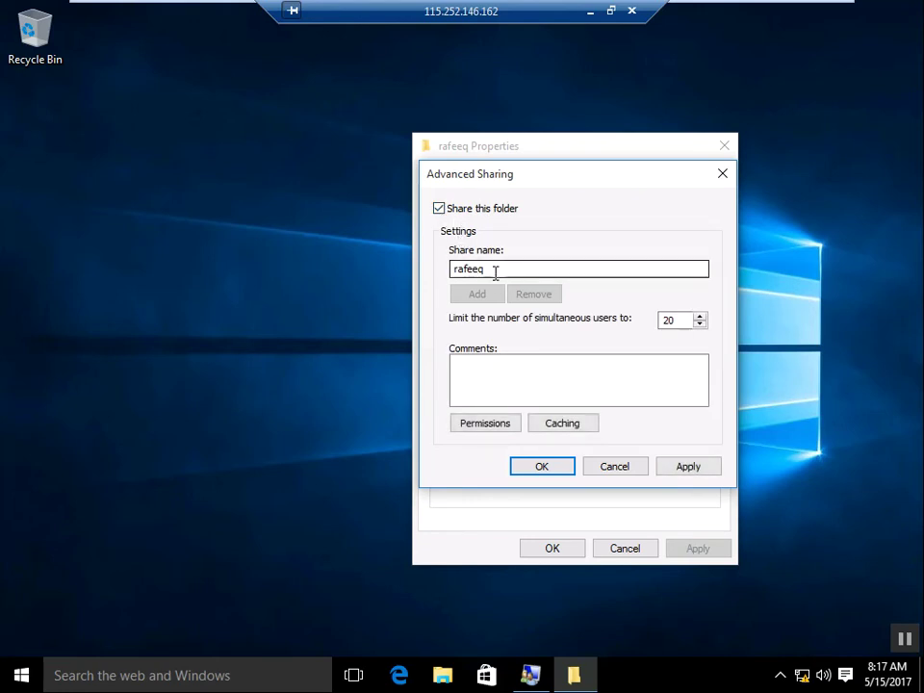
{"action": "left_click_drag", "start_coordinate": [485, 272], "coordinate": [454, 268]}
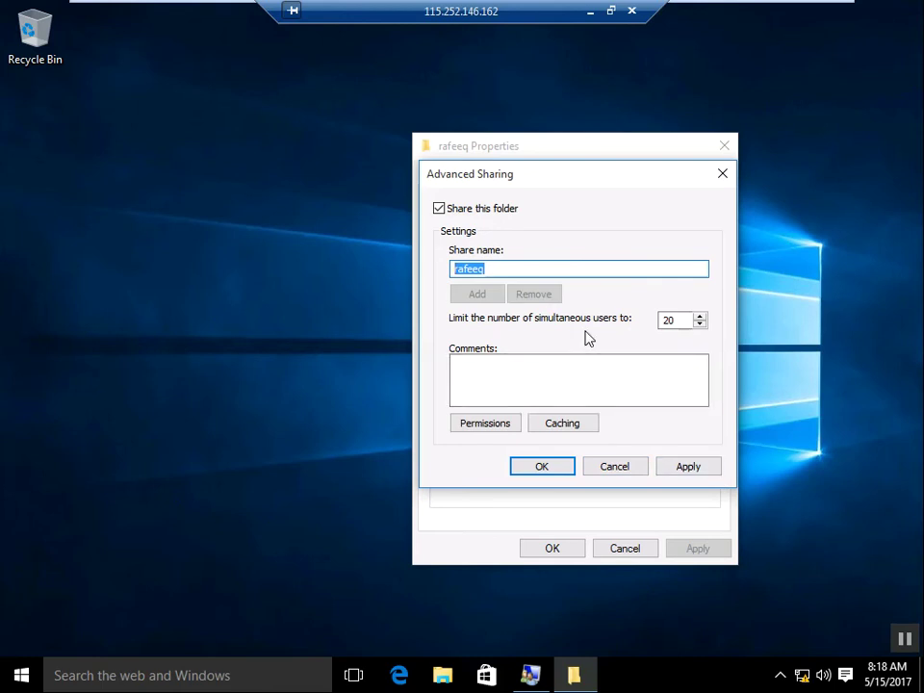
{"action": "left_click", "coordinate": [494, 425]}
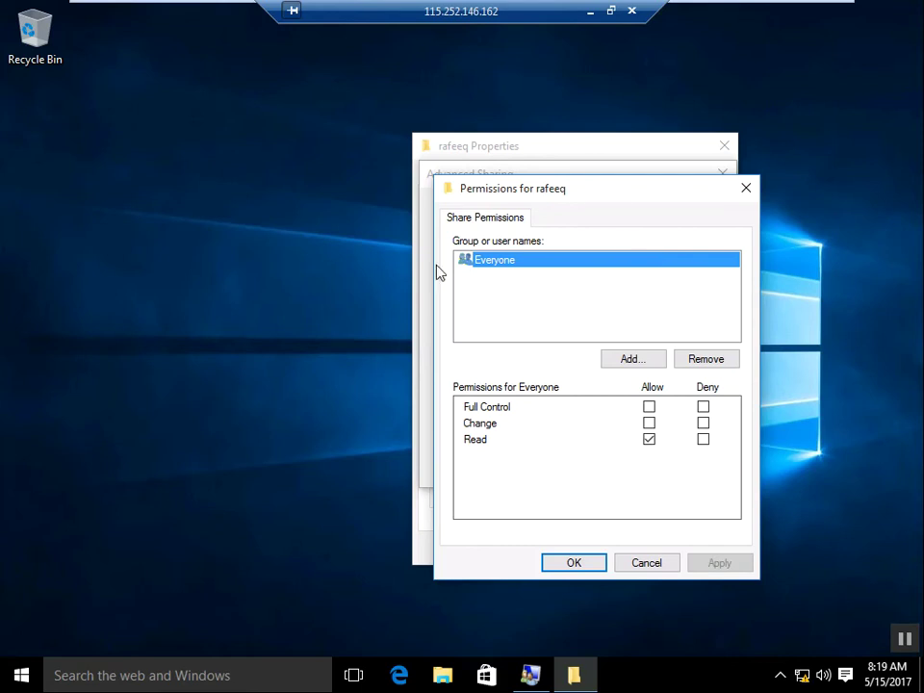
Step: Grant Everyone Full Control (Allow) in the share permissions and confirm
{"action": "left_click", "coordinate": [649, 408]}
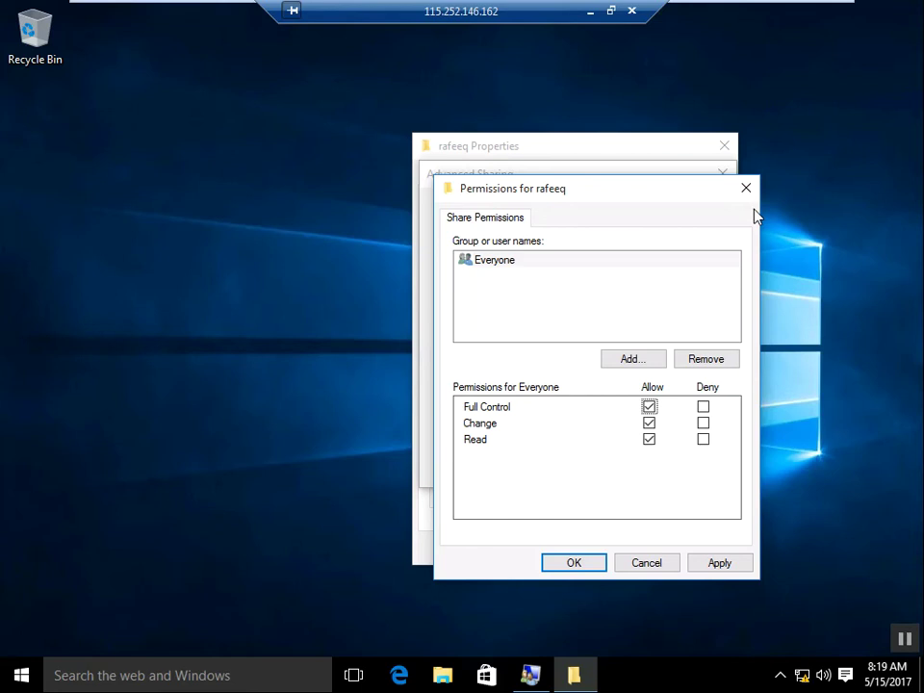
{"action": "left_click", "coordinate": [724, 563]}
{"action": "left_click", "coordinate": [588, 564]}
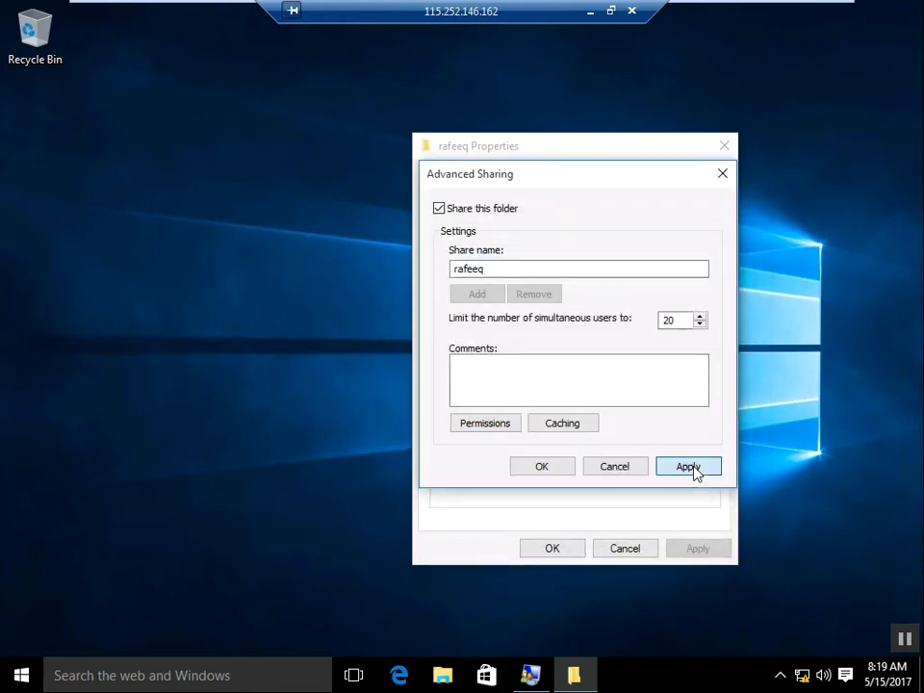
Step: Apply and confirm Advanced Sharing, then close the rafeeq Properties window
{"action": "left_click", "coordinate": [693, 468]}
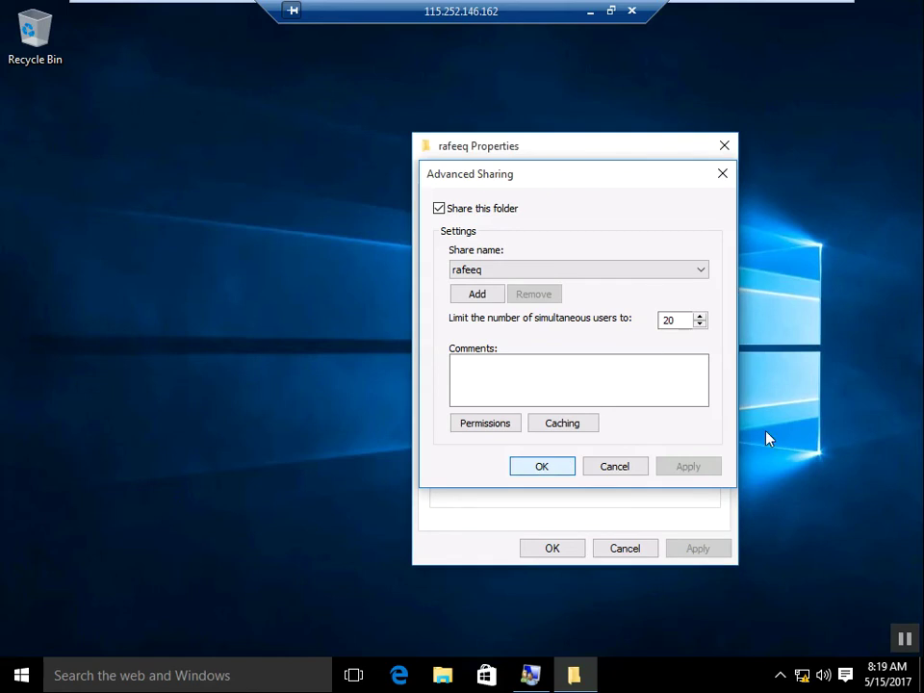
{"action": "left_click", "coordinate": [542, 466]}
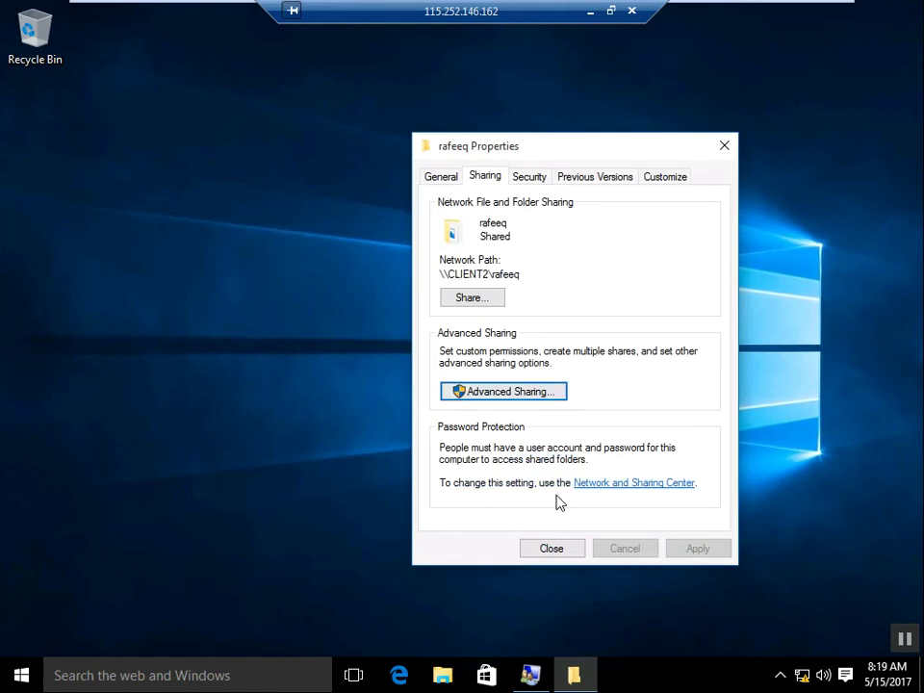
{"action": "left_click", "coordinate": [546, 550]}
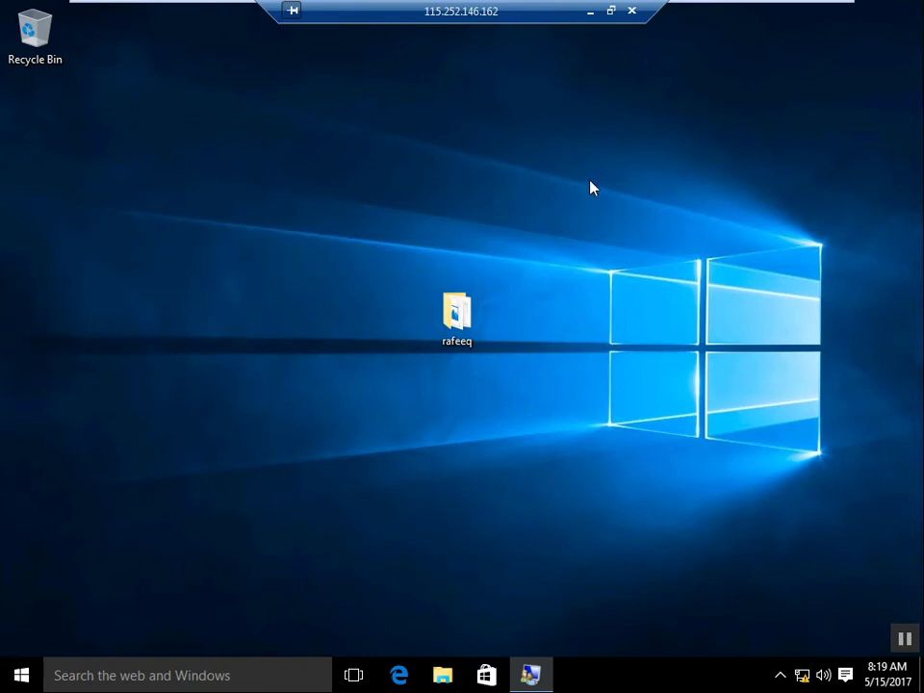
Step: Leave client 2's full screen and show the Windows 10 (client 1) machine full screen
{"action": "mouse_move", "coordinate": [768, 6]}
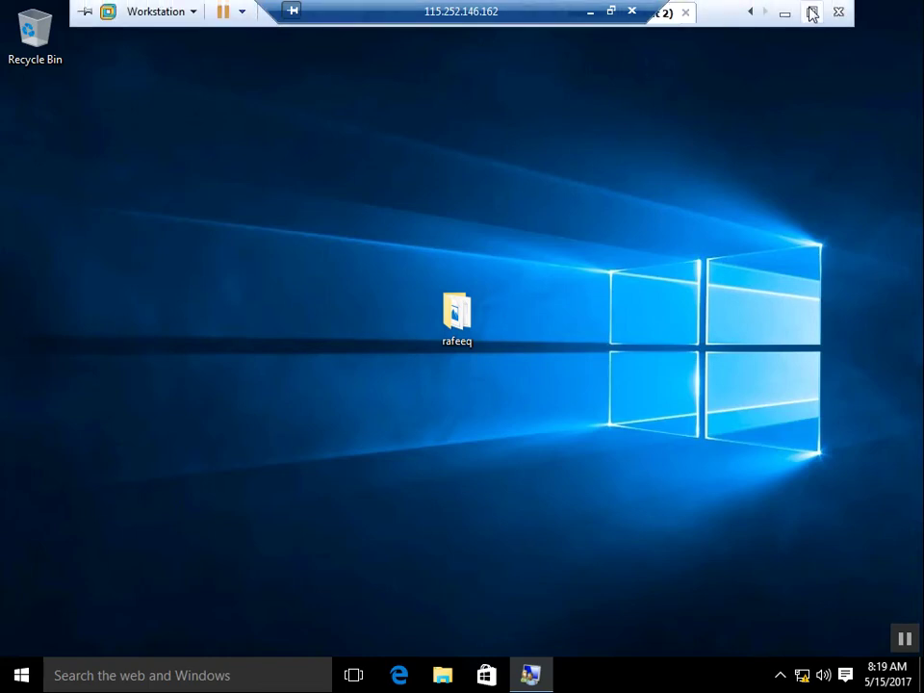
{"action": "left_click", "coordinate": [812, 12]}
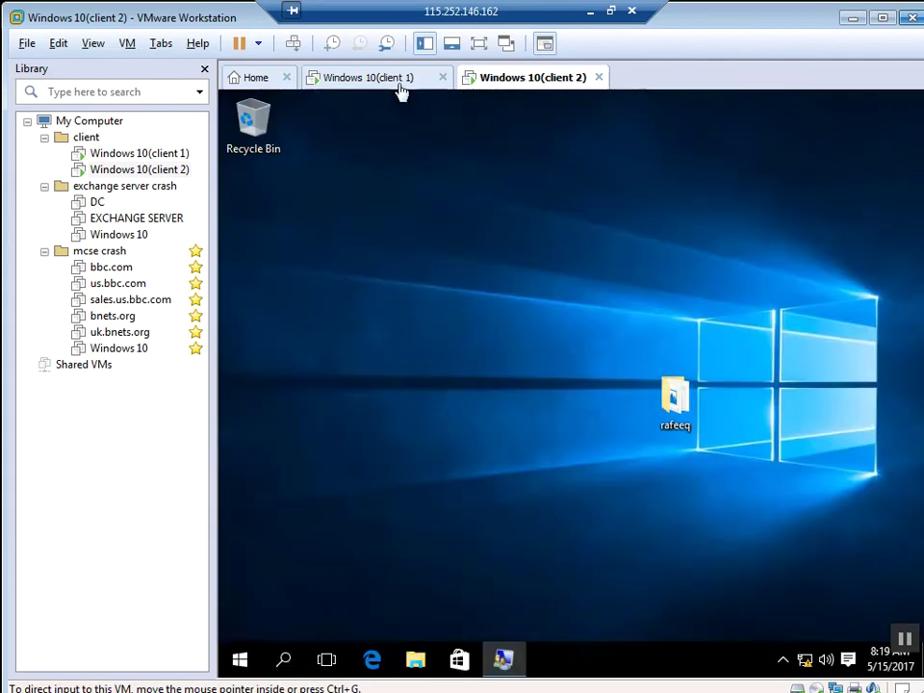
{"action": "left_click", "coordinate": [400, 84]}
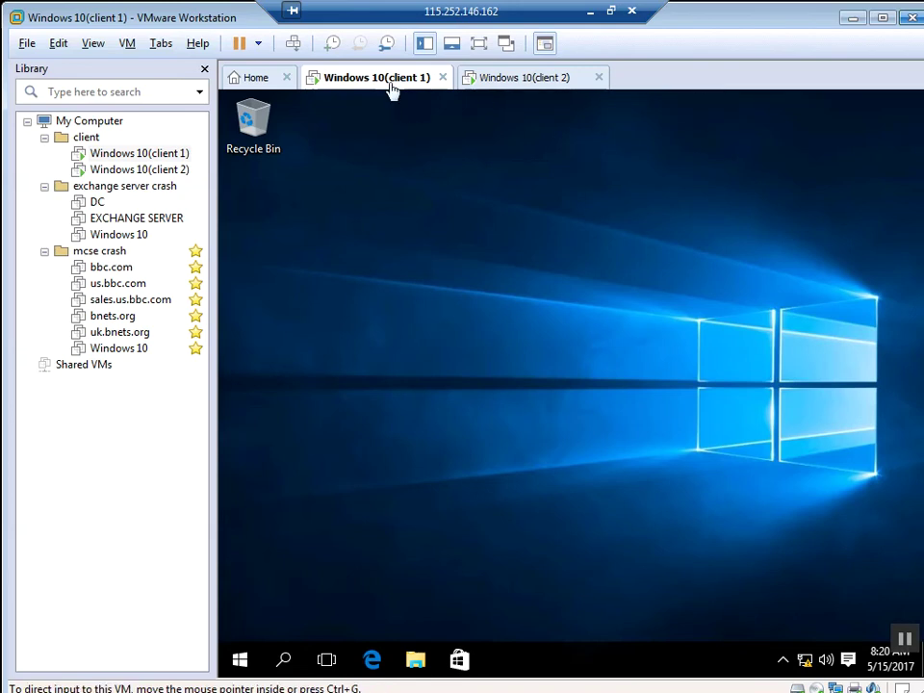
{"action": "left_click", "coordinate": [478, 42]}
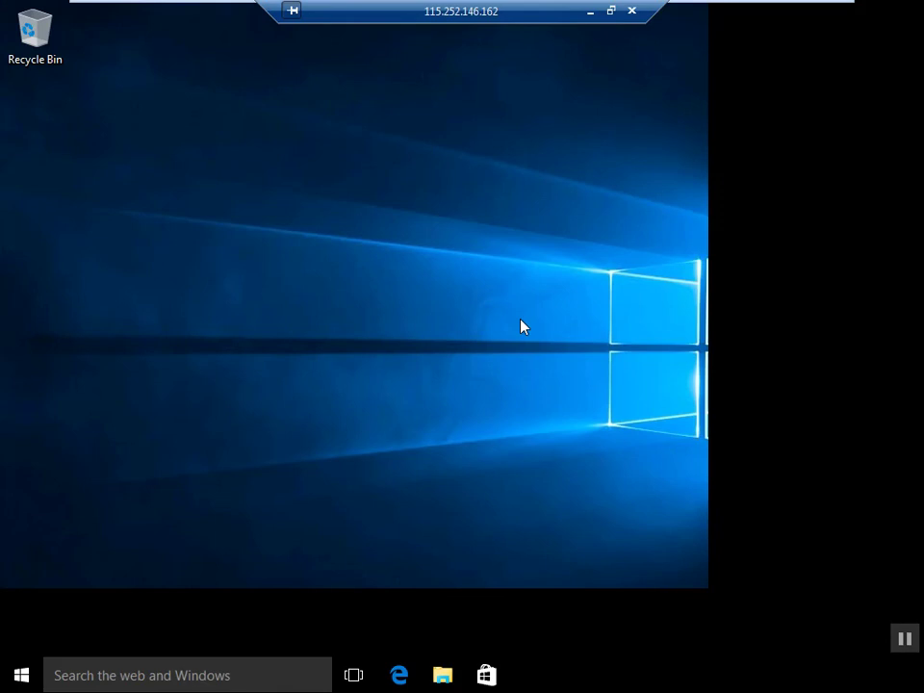
Step: Open the 20.0.0.2 network location from the Run prompt's previous entry
{"action": "key", "text": "super+r"}
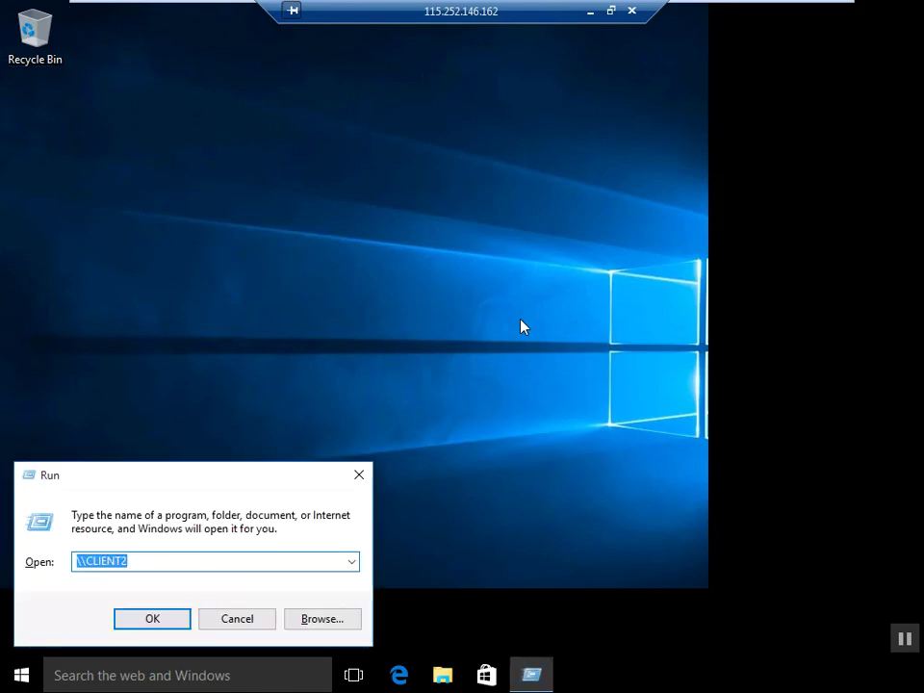
{"action": "key", "text": "Down"}
{"action": "key", "text": "Return"}
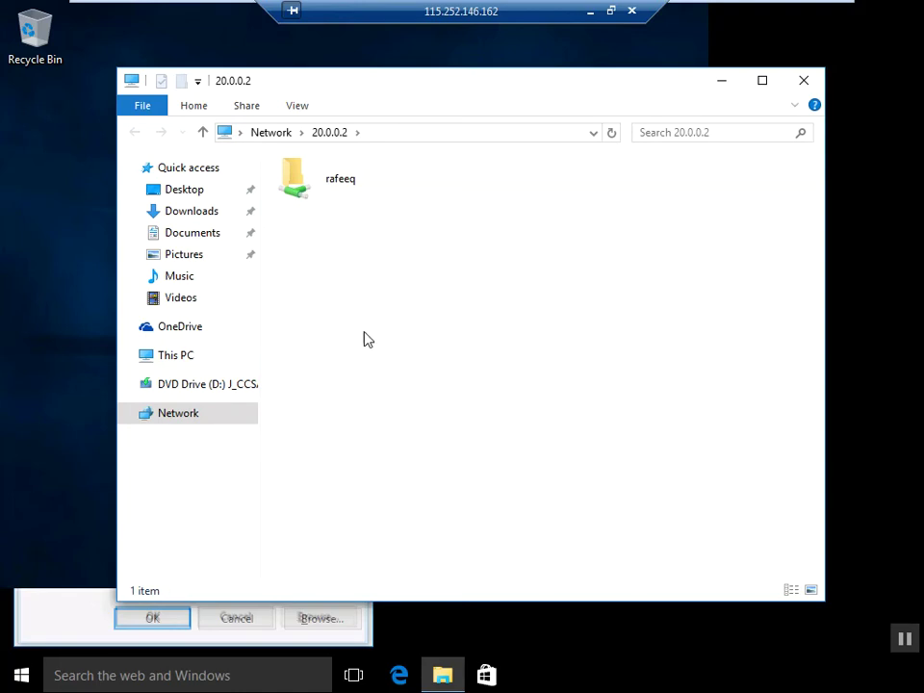
Step: Copy the shared rafeeq folder, paste it onto client 1's desktop, and close the network window
{"action": "left_click", "coordinate": [327, 193]}
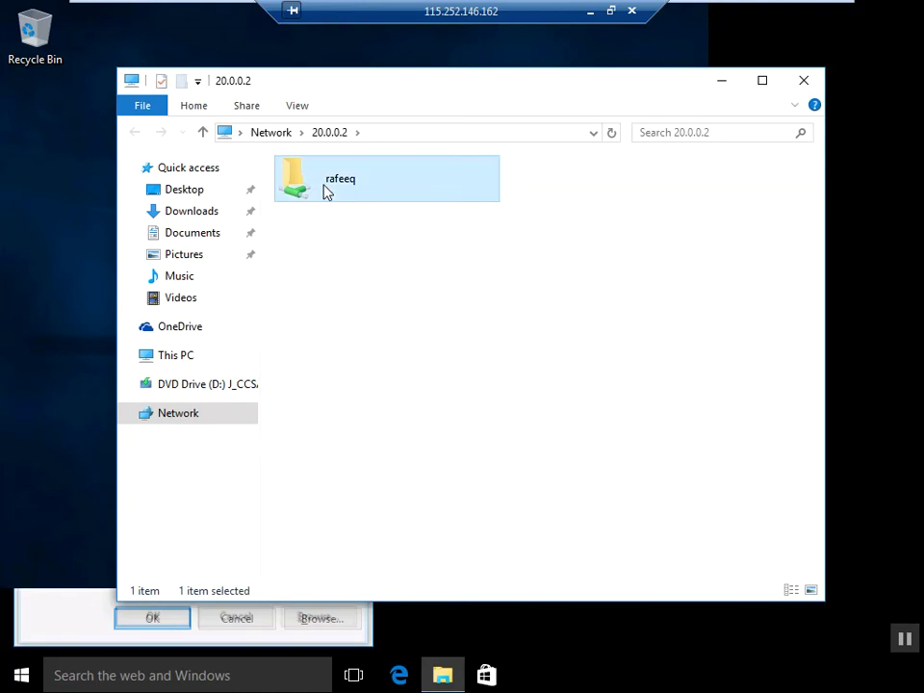
{"action": "right_click", "coordinate": [328, 193]}
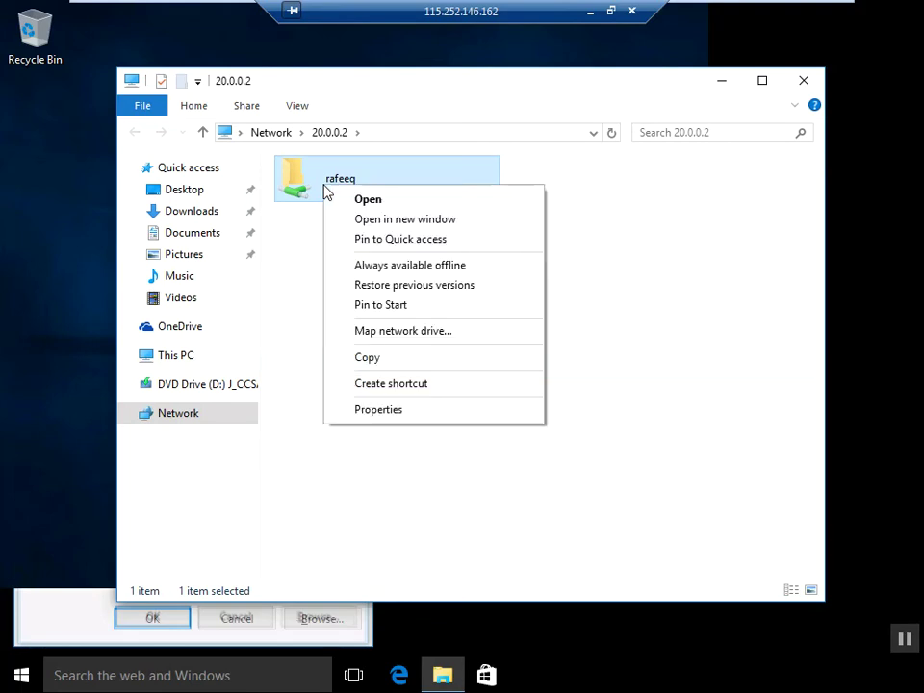
{"action": "left_click", "coordinate": [392, 364]}
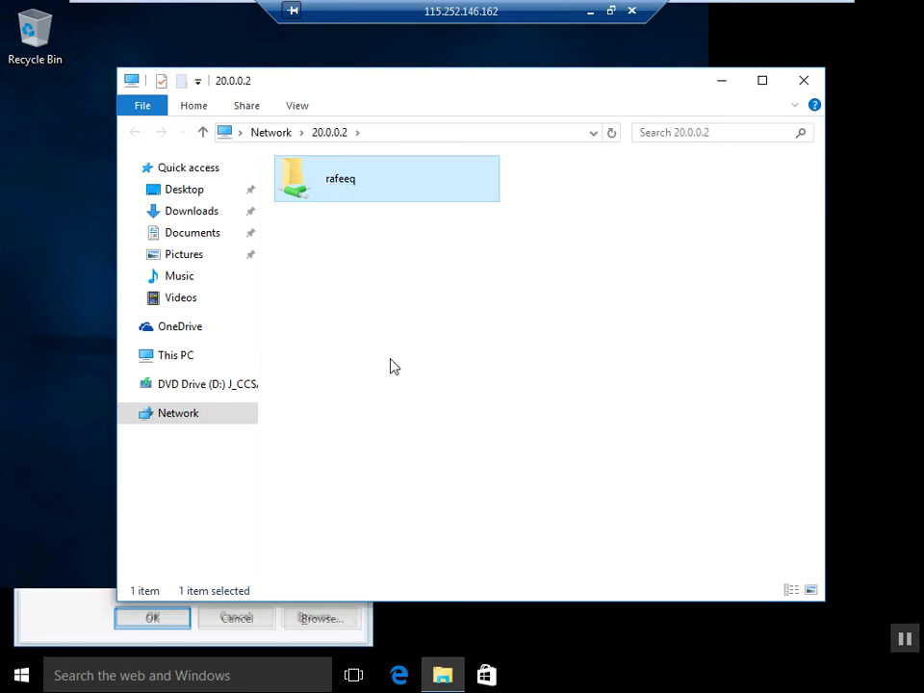
{"action": "right_click", "coordinate": [47, 194]}
{"action": "left_click", "coordinate": [73, 271]}
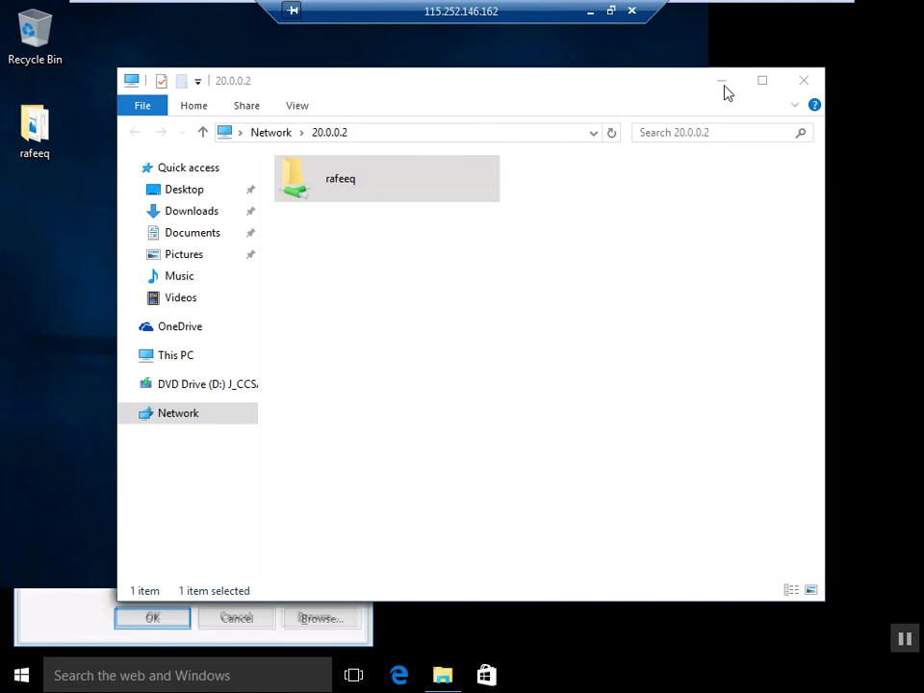
{"action": "left_click", "coordinate": [803, 84]}
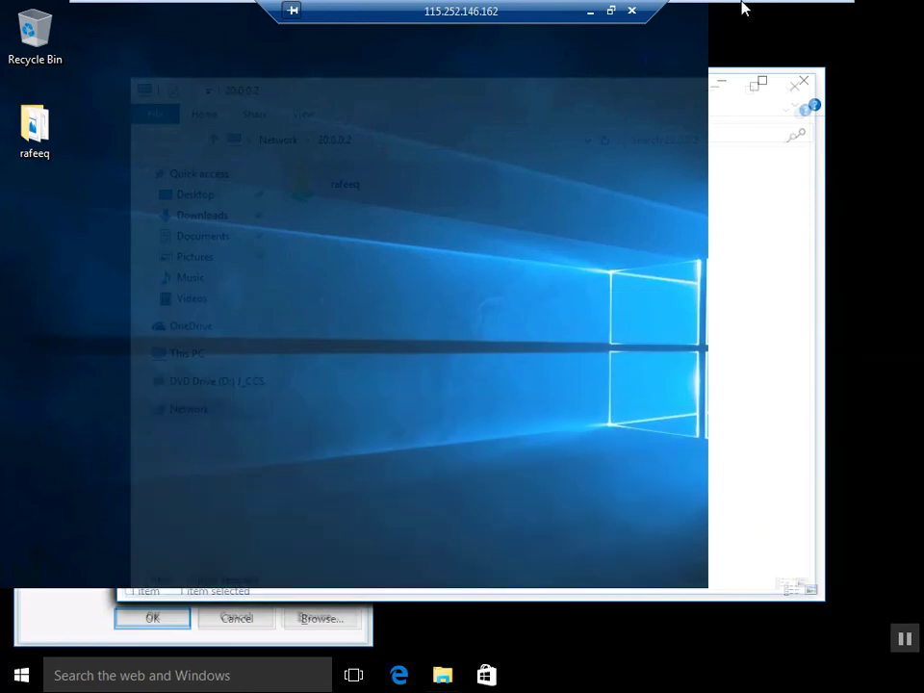
Step: Leave full screen and compare client 2's desktop with client 1's
{"action": "mouse_move", "coordinate": [744, 8]}
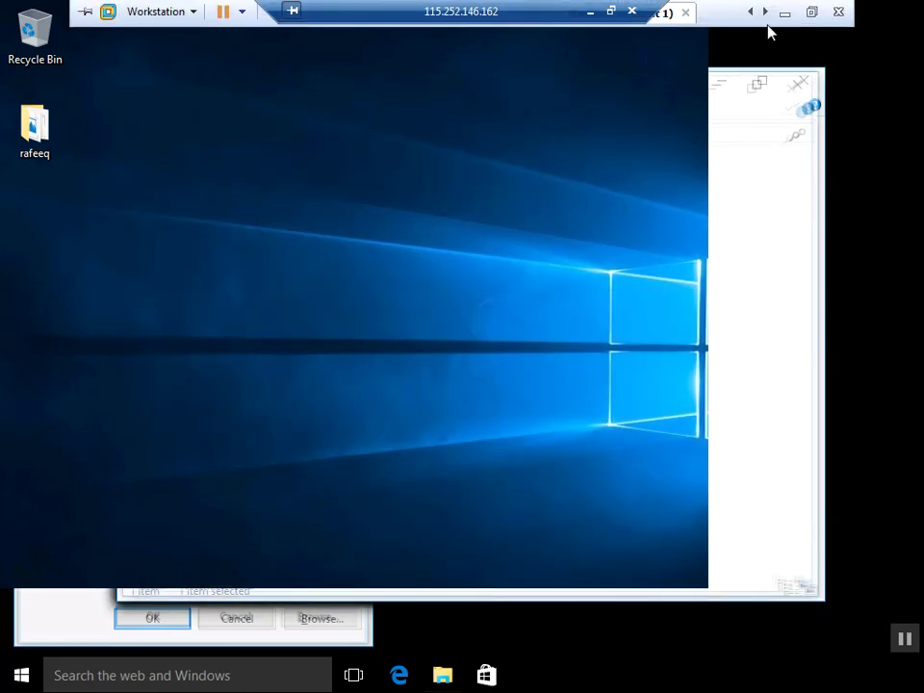
{"action": "left_click", "coordinate": [813, 12]}
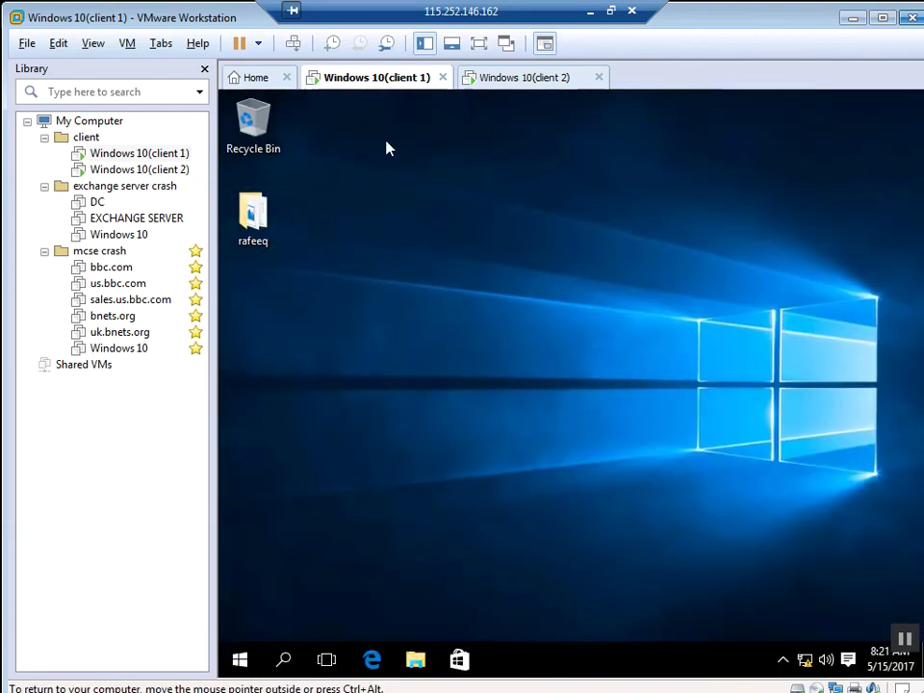
{"action": "left_click", "coordinate": [520, 83]}
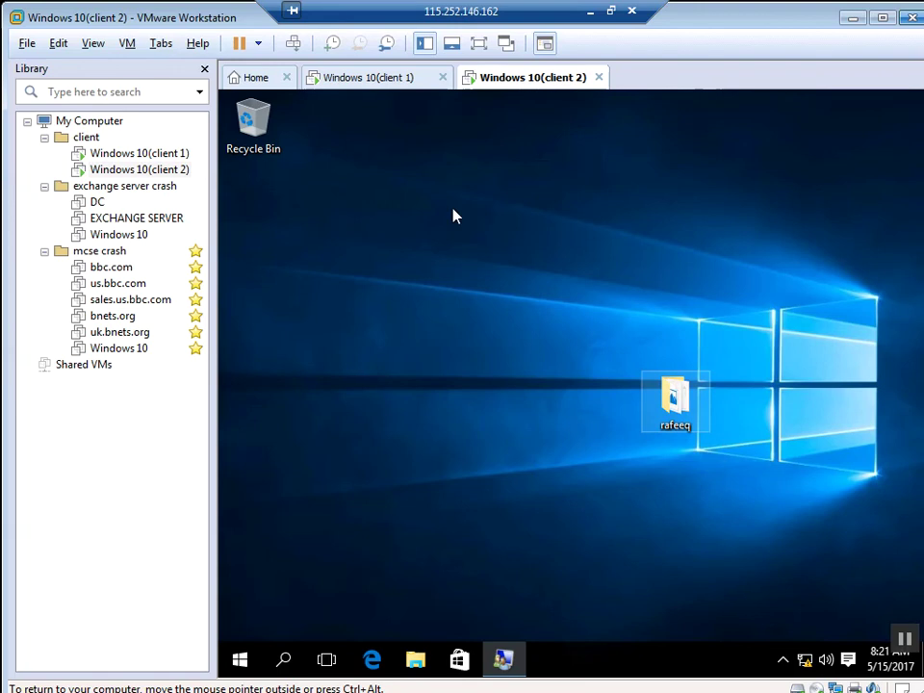
{"action": "left_click", "coordinate": [381, 81]}
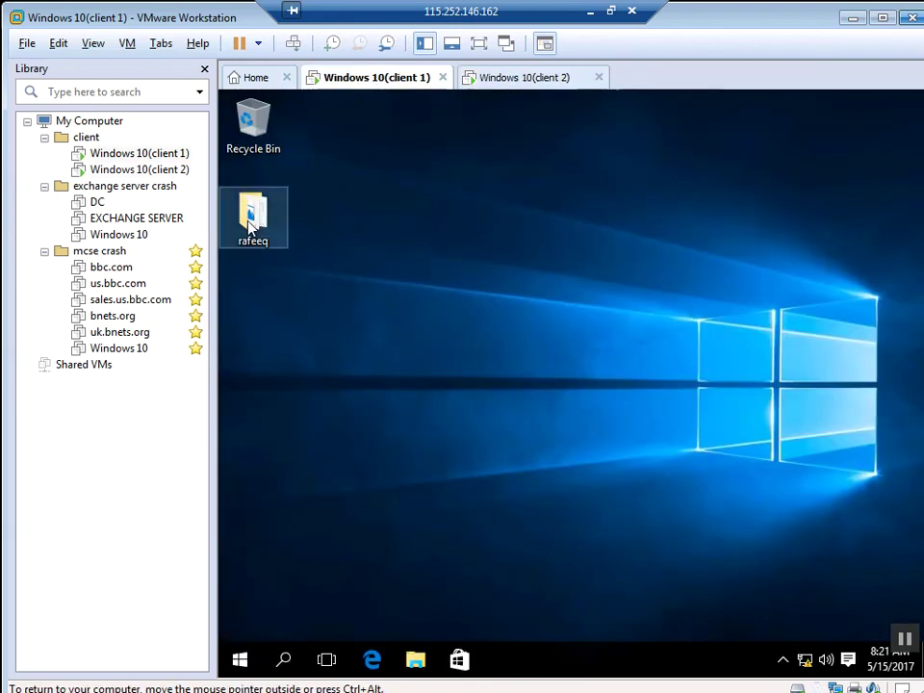
Step: Open the copied rafeeq folder to check its bitmap and text files, then show the desktop
{"action": "left_click", "coordinate": [255, 227]}
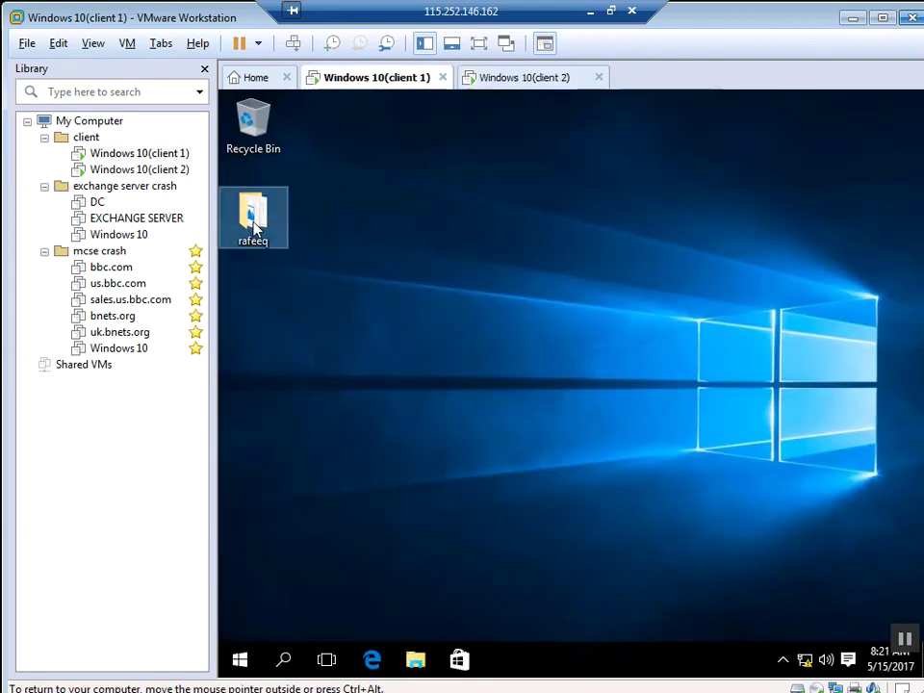
{"action": "double_click", "coordinate": [255, 226]}
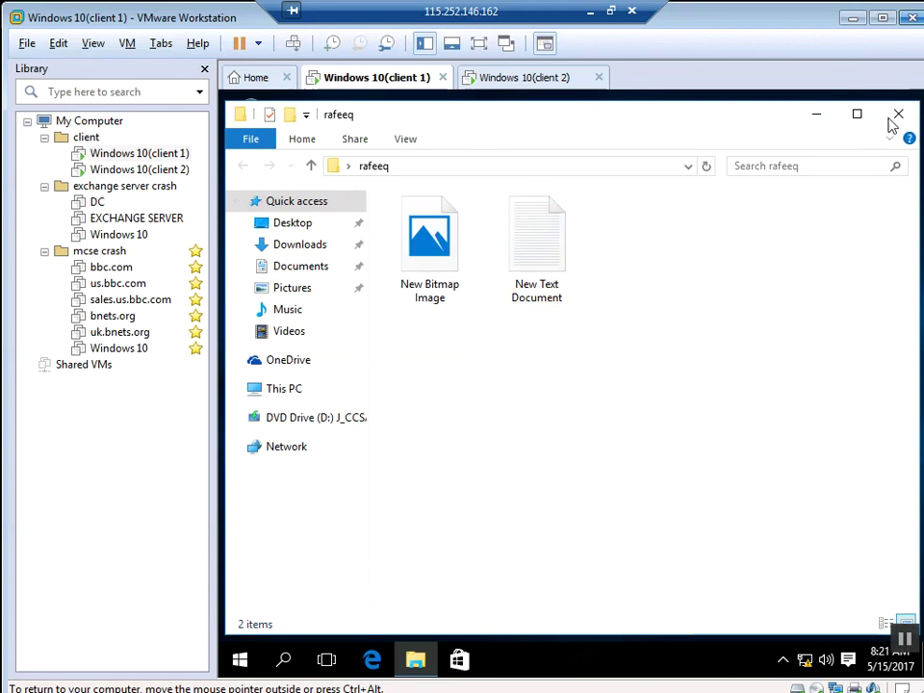
{"action": "key", "text": "super+comma"}
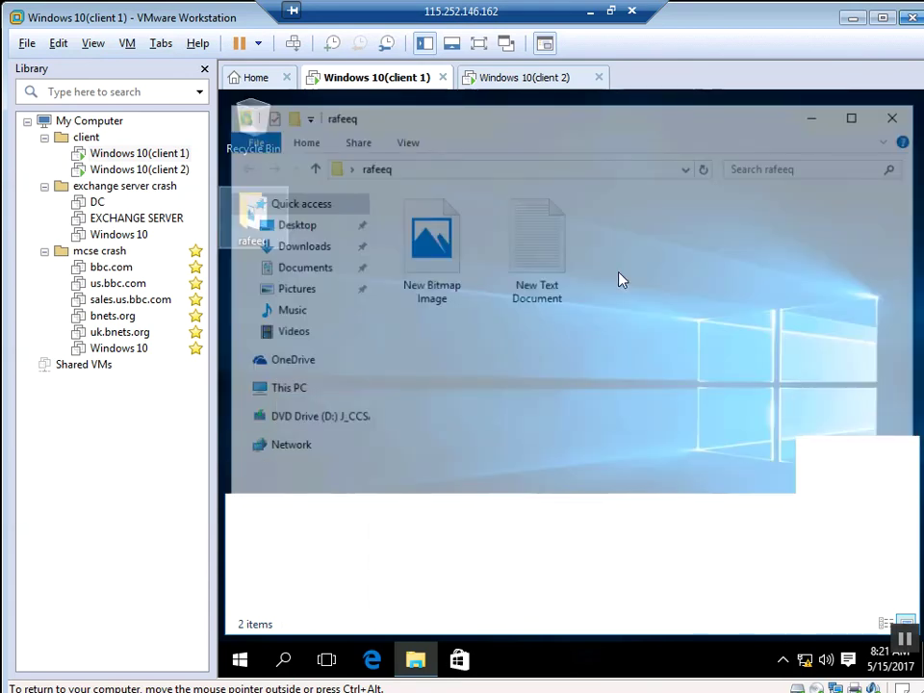
{"action": "key", "text": "super+d"}
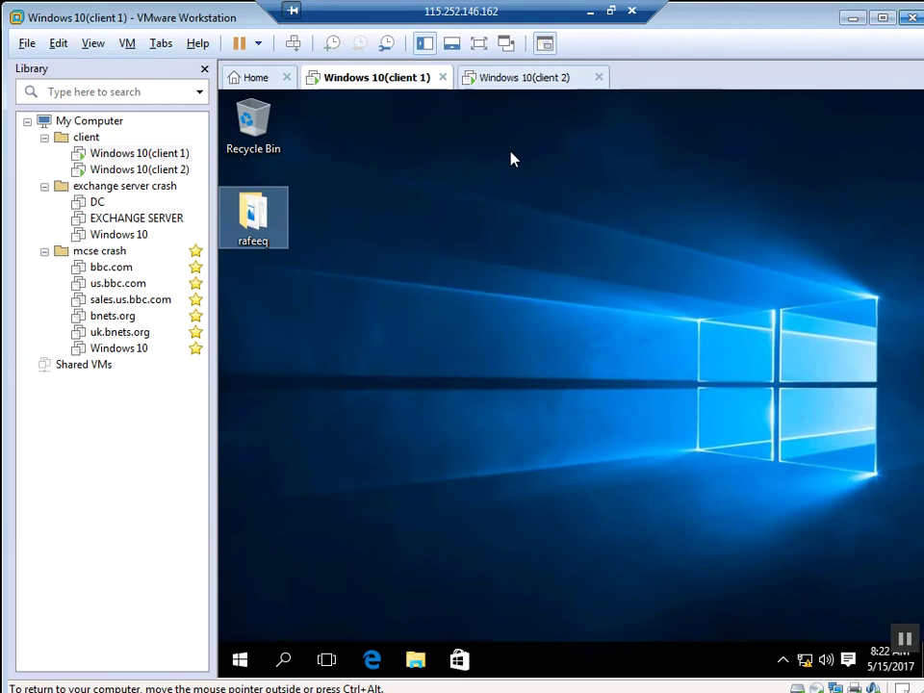
Step: Show the Windows 10 (client 2) machine full screen and launch File Explorer from the taskbar
{"action": "left_click", "coordinate": [527, 88]}
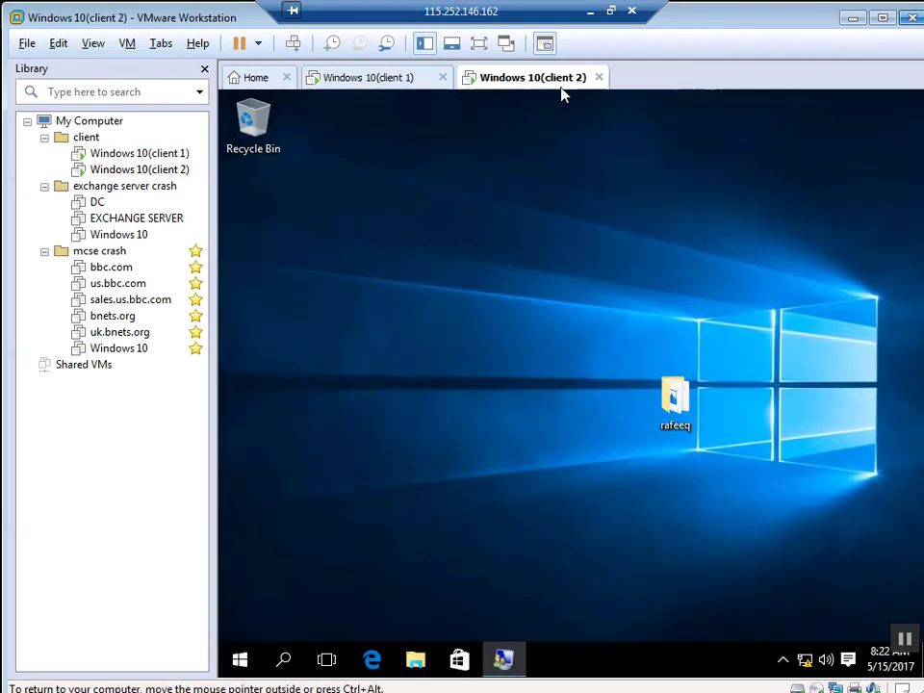
{"action": "left_click", "coordinate": [480, 44]}
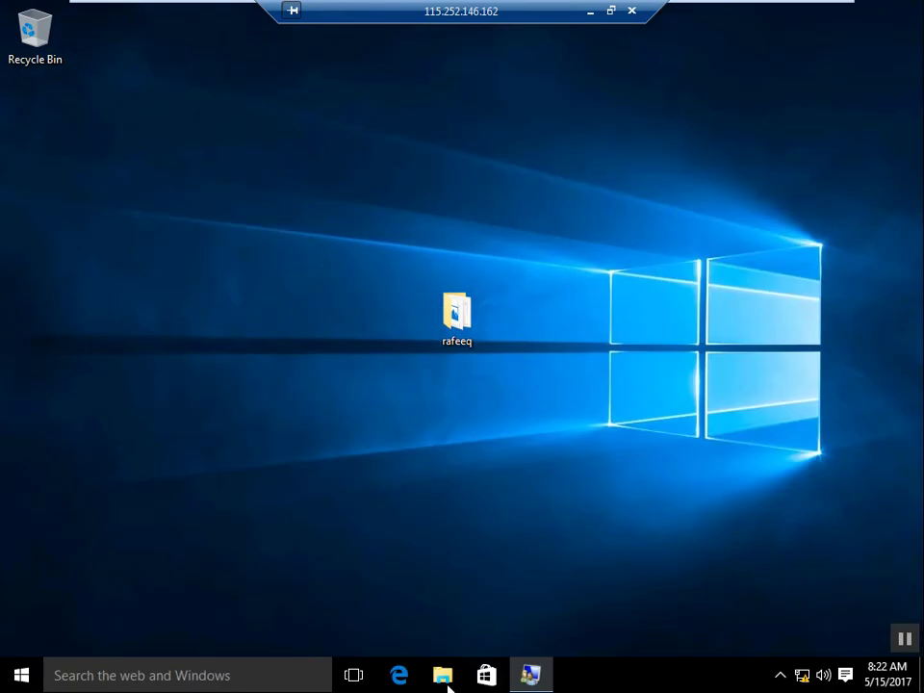
{"action": "left_click", "coordinate": [448, 686]}
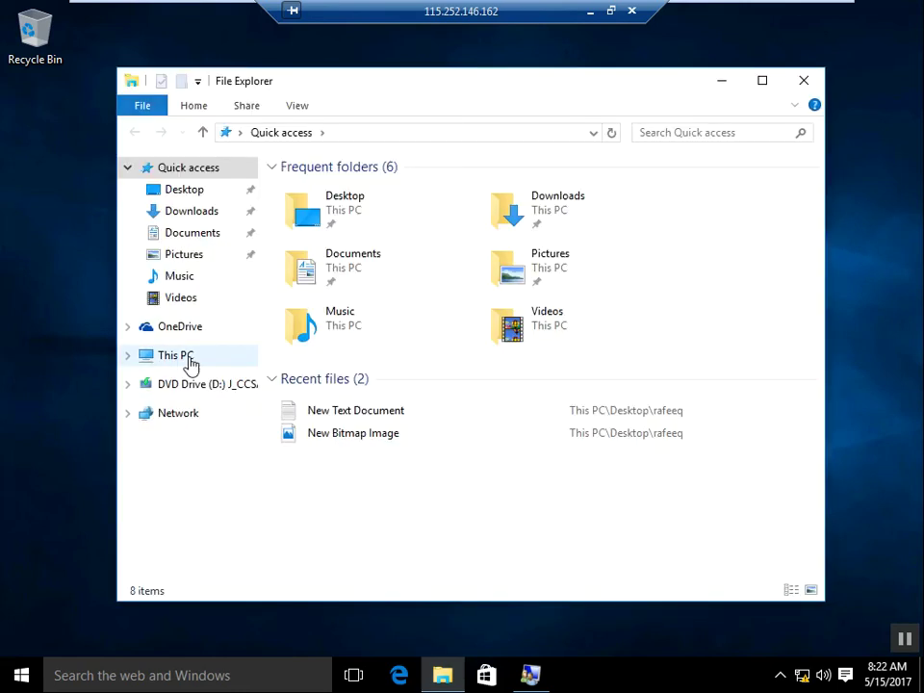
Step: Browse This PC and Local Disk (C:) on client 2, close File Explorer, and exit full screen
{"action": "left_click", "coordinate": [190, 360]}
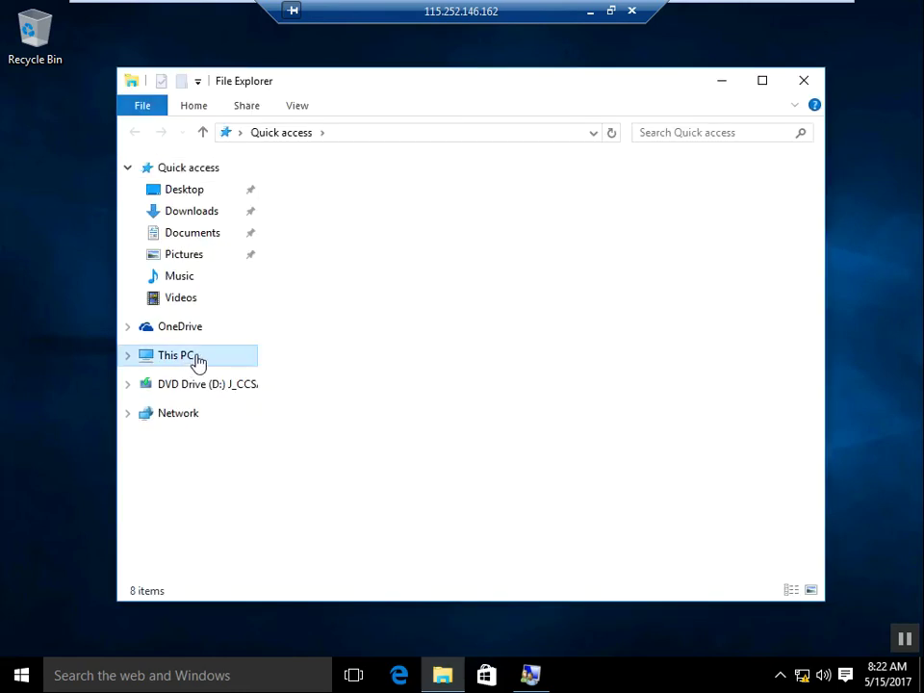
{"action": "left_click", "coordinate": [587, 400]}
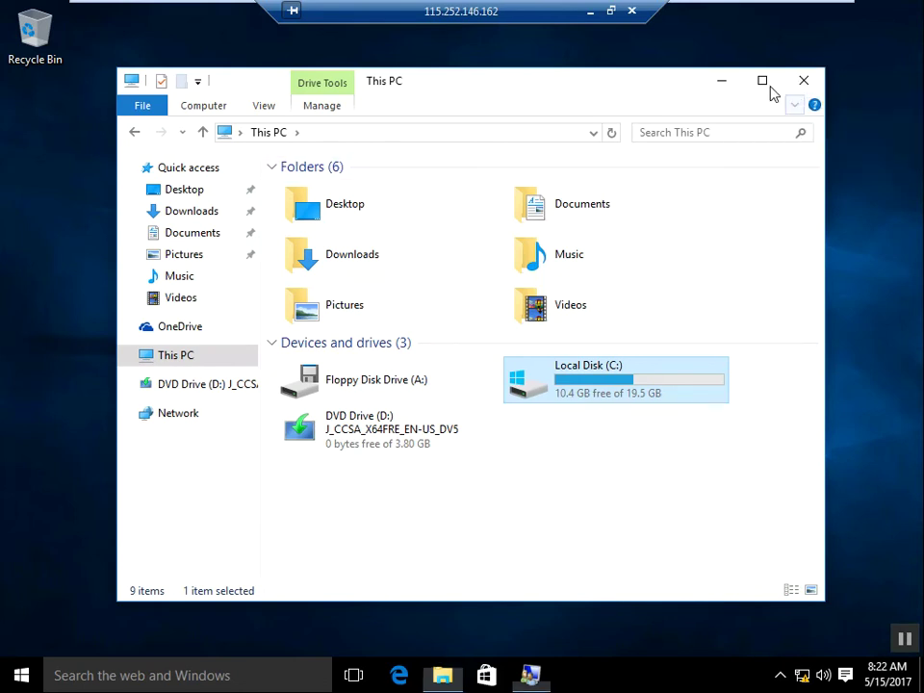
{"action": "left_click", "coordinate": [804, 82]}
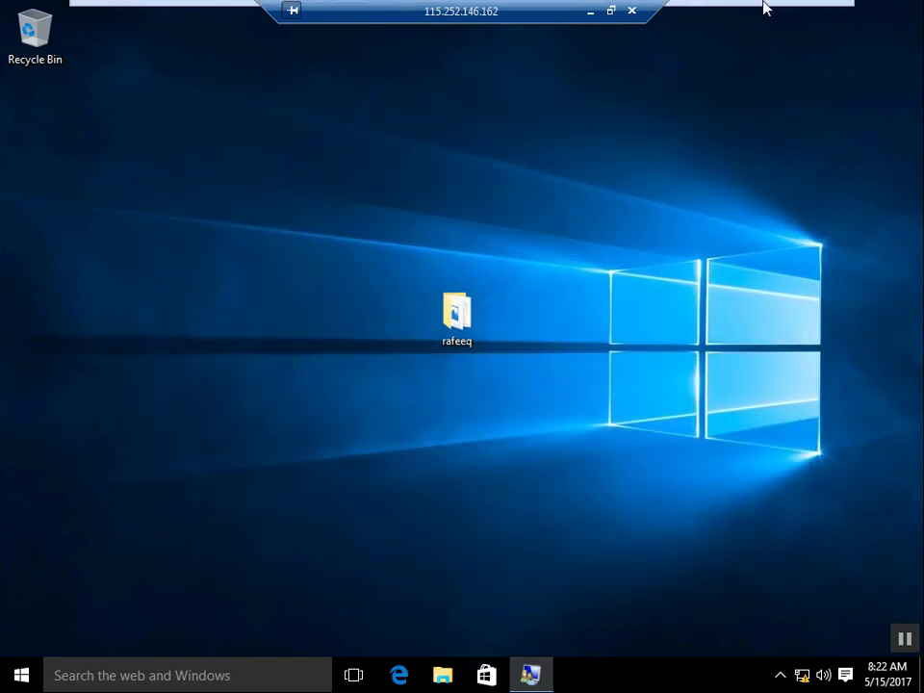
{"action": "mouse_move", "coordinate": [782, 11]}
{"action": "left_click", "coordinate": [813, 12]}
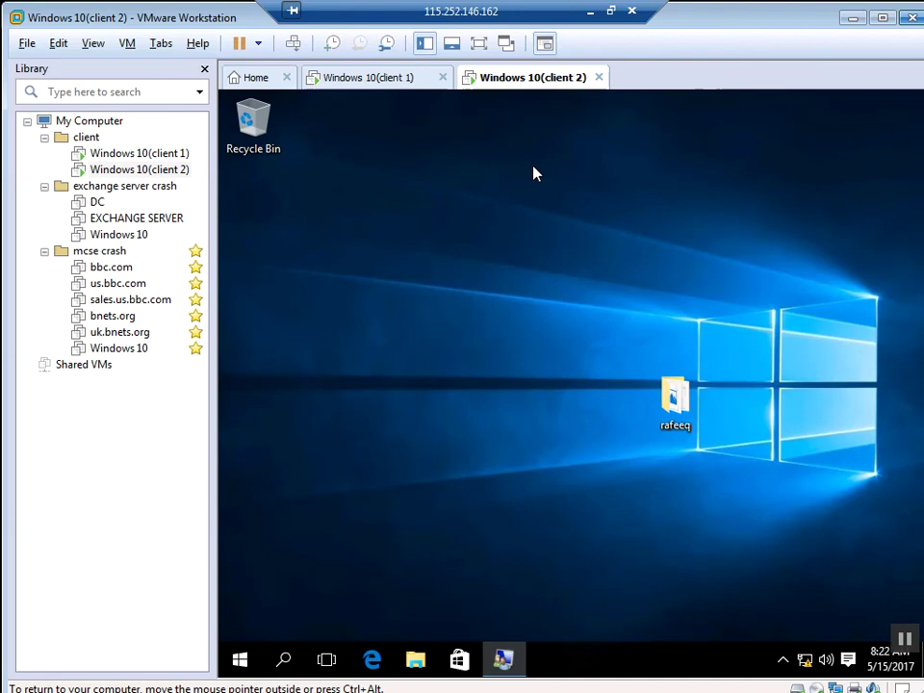
Step: On client 1 in full screen, run \\20.0.0.2\c$ from the Run prompt
{"action": "left_click", "coordinate": [372, 84]}
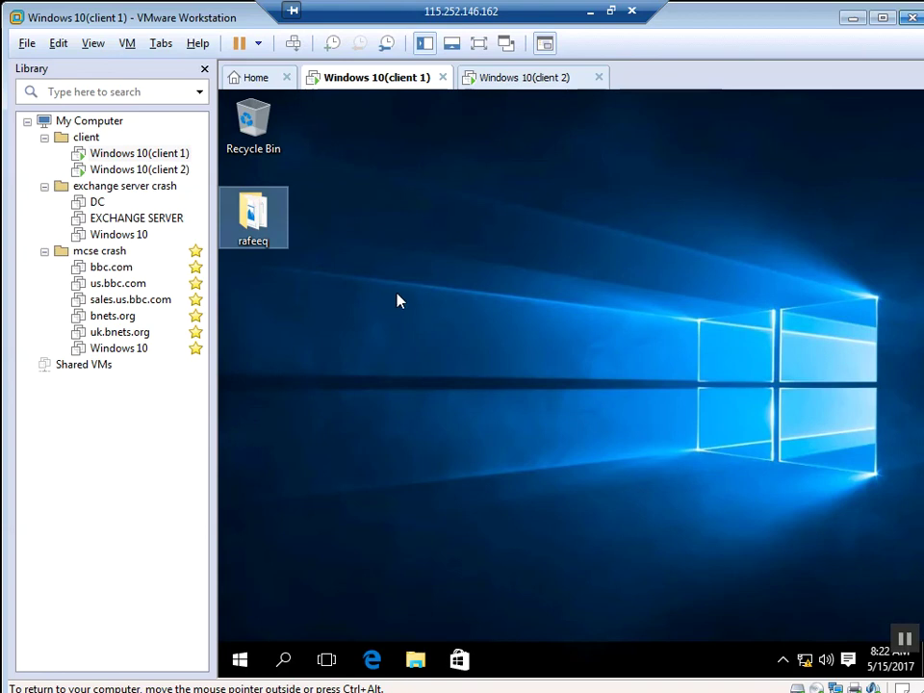
{"action": "left_click", "coordinate": [478, 48]}
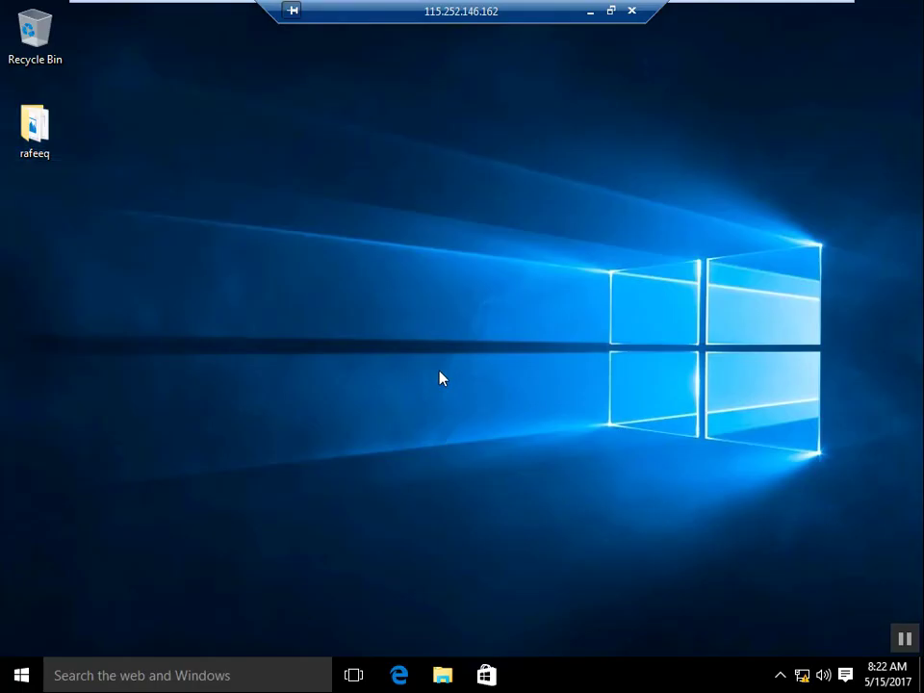
{"action": "key", "text": "super+r"}
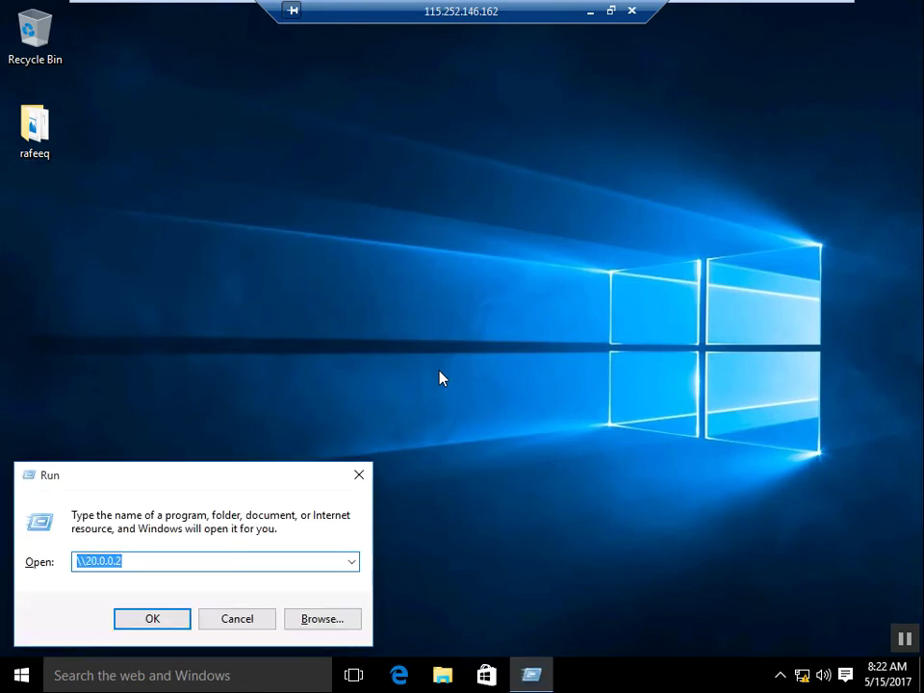
{"action": "key", "text": "End"}
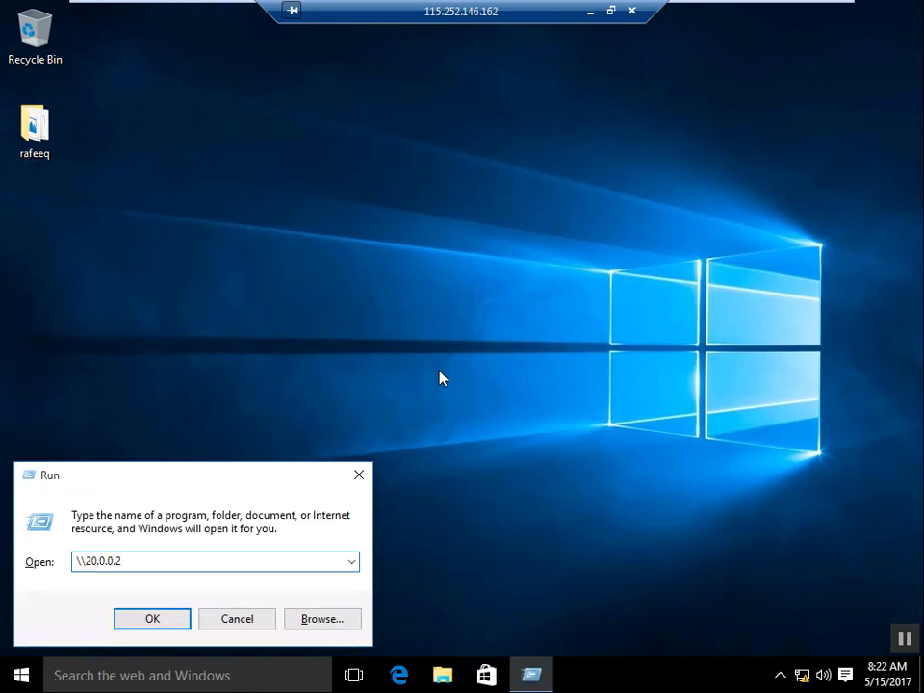
{"action": "type", "text": "\\"}
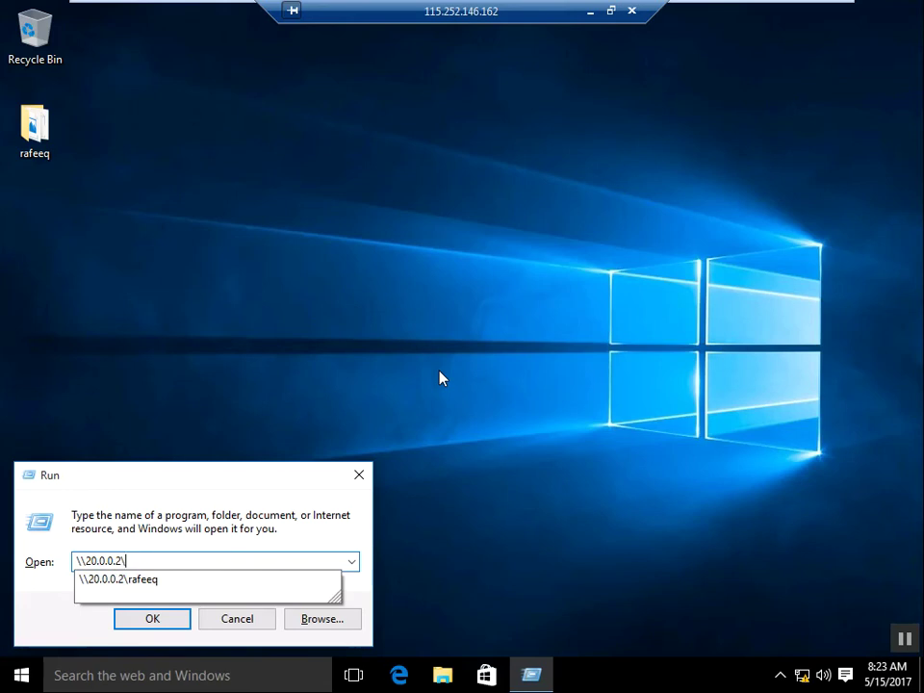
{"action": "type", "text": "c"}
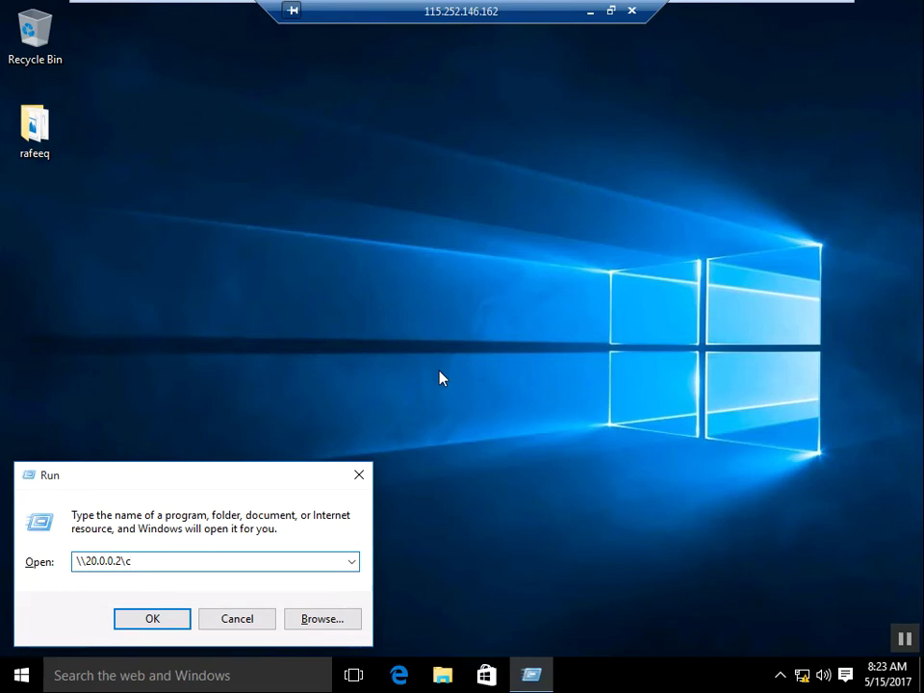
{"action": "type", "text": "$"}
{"action": "key", "text": "Return"}
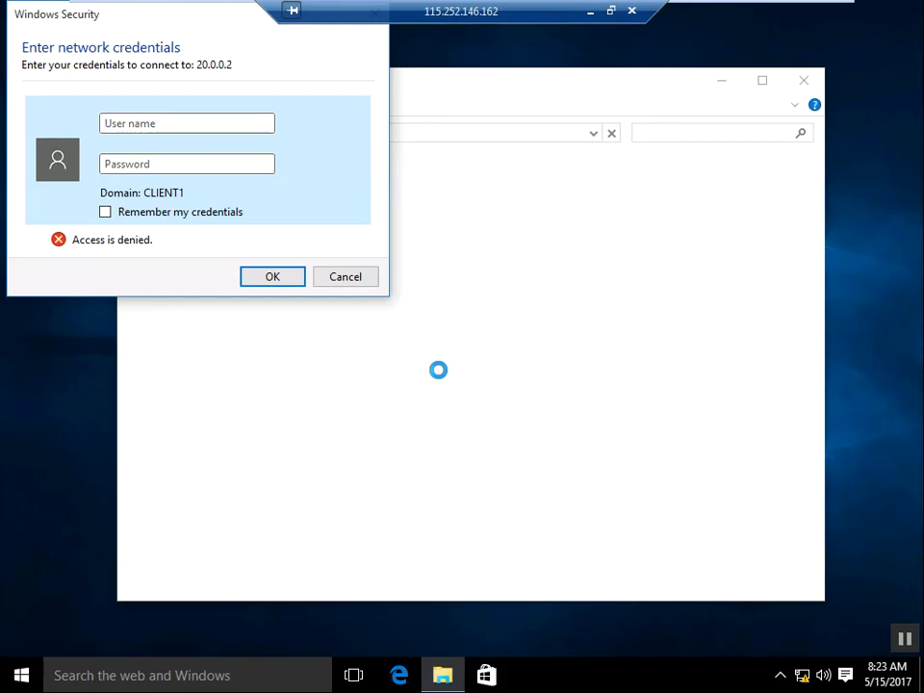
Step: Enter the network credentials, then cancel the prompt after "Access is denied."
{"action": "type", "text": "rafeeq"}
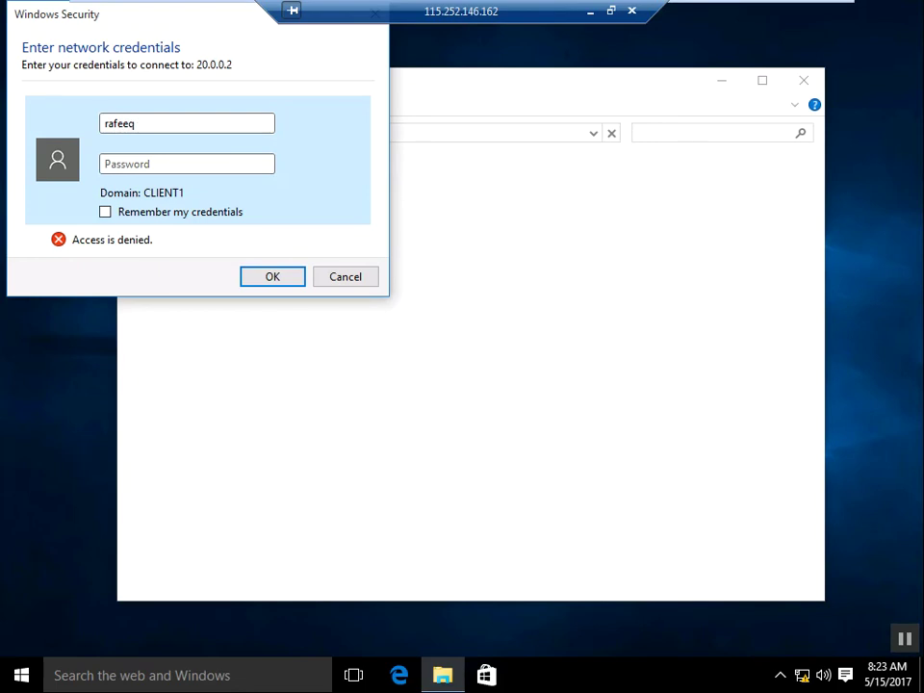
{"action": "type", "text": "p"}
{"action": "key", "text": "BackSpace"}
{"action": "type", "text": "***"}
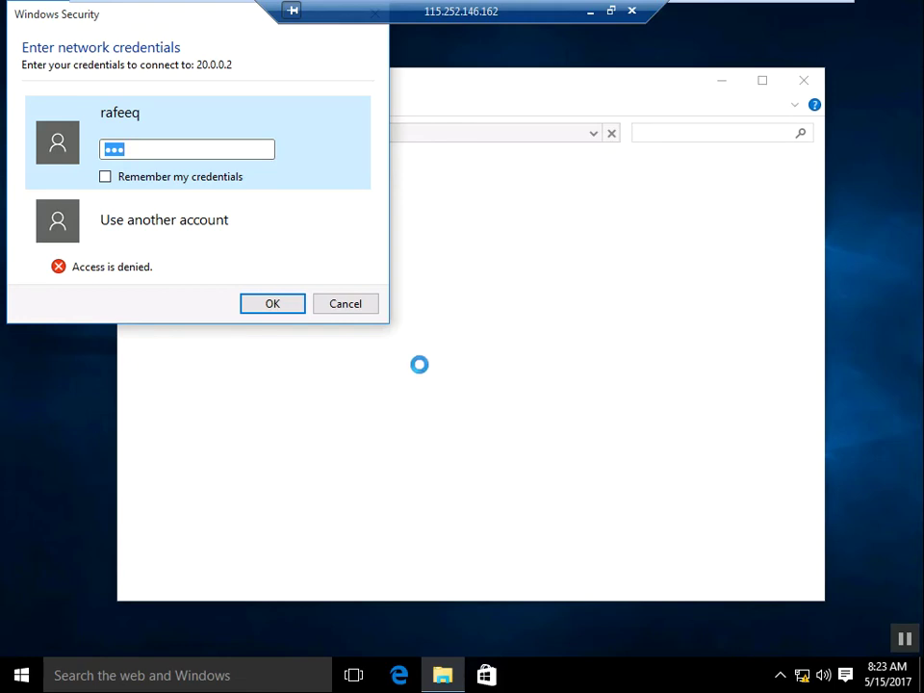
{"action": "left_click", "coordinate": [354, 317]}
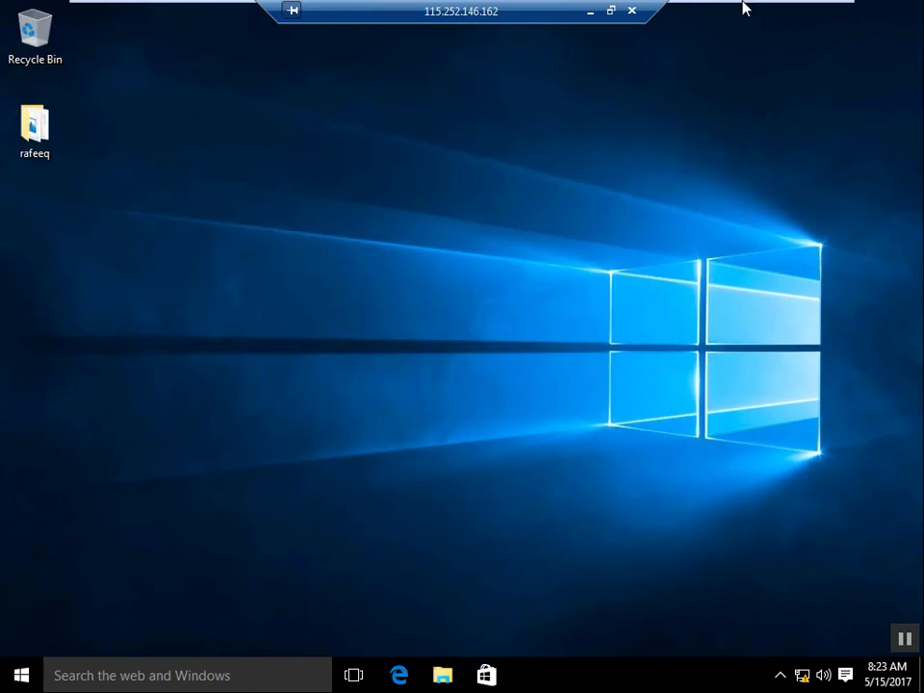
Step: Exit and re-enter full screen on the client 1 machine
{"action": "mouse_move", "coordinate": [742, 6]}
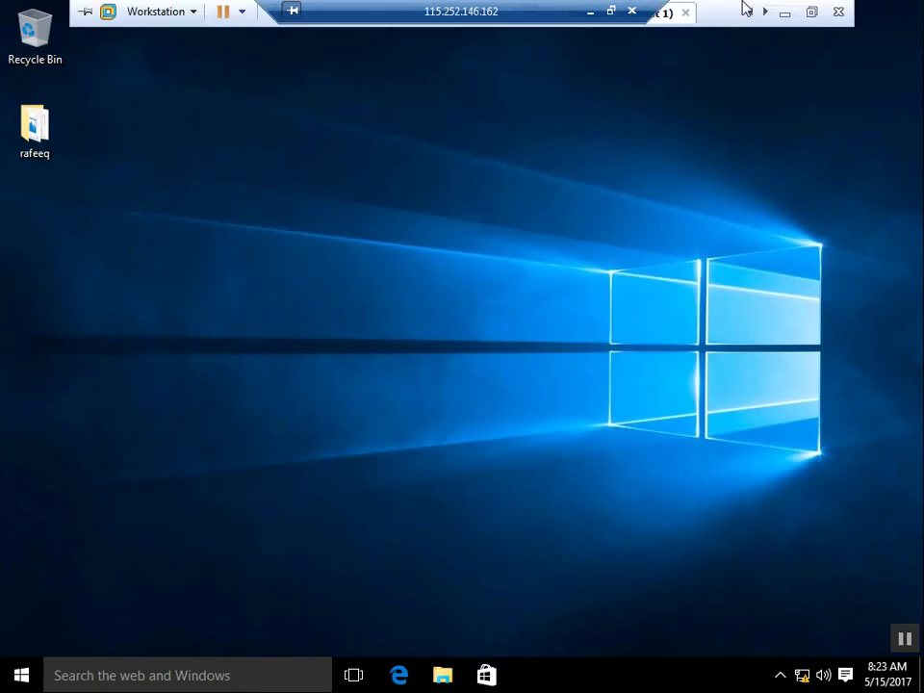
{"action": "left_click", "coordinate": [811, 11]}
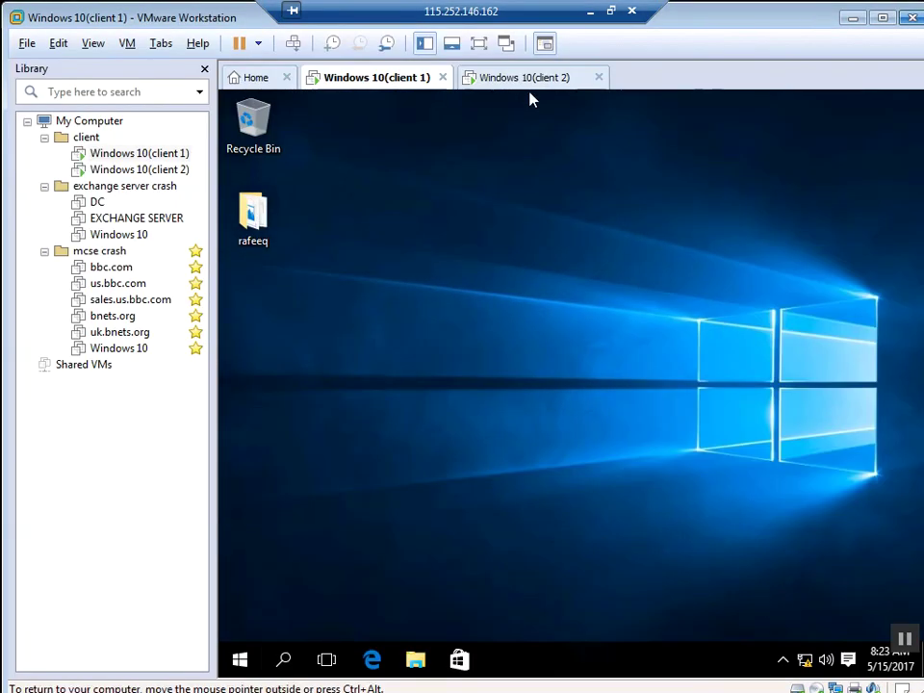
{"action": "left_click", "coordinate": [478, 49]}
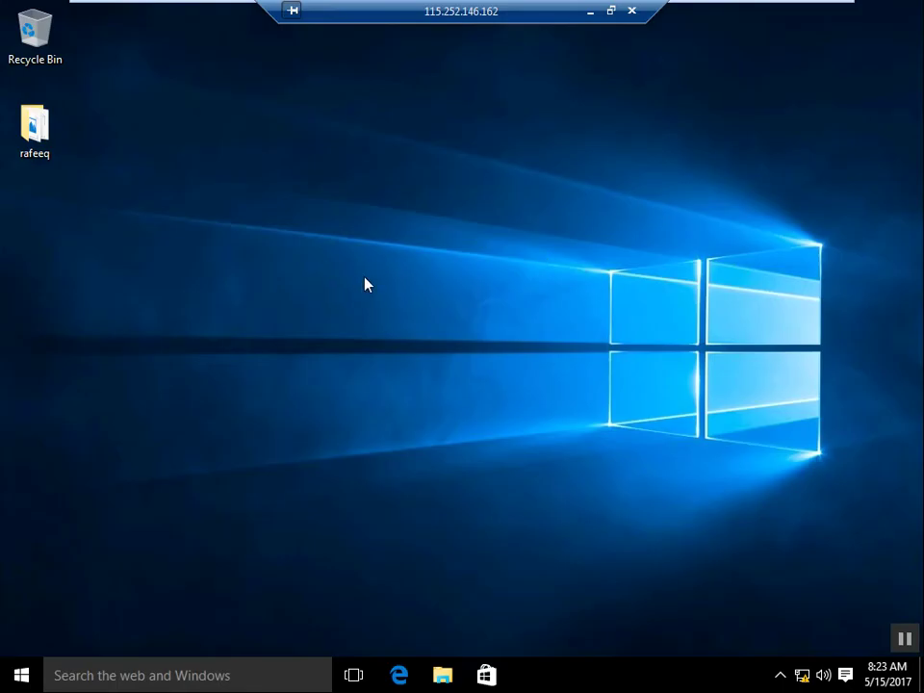
Step: Sign the current user out of client 1 via the Start menu, then exit full screen
{"action": "key", "text": "super"}
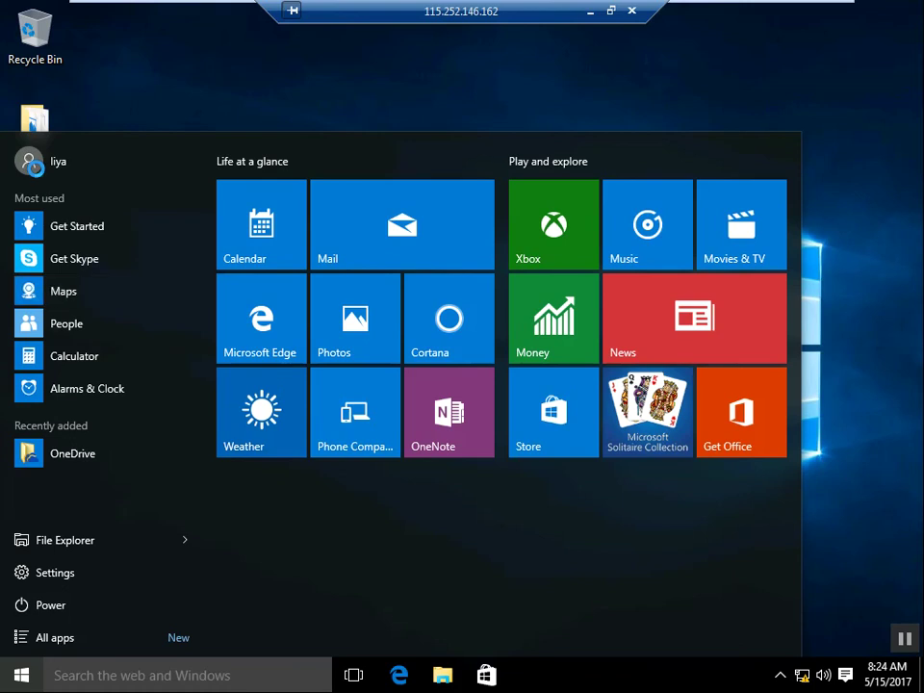
{"action": "left_click", "coordinate": [27, 291]}
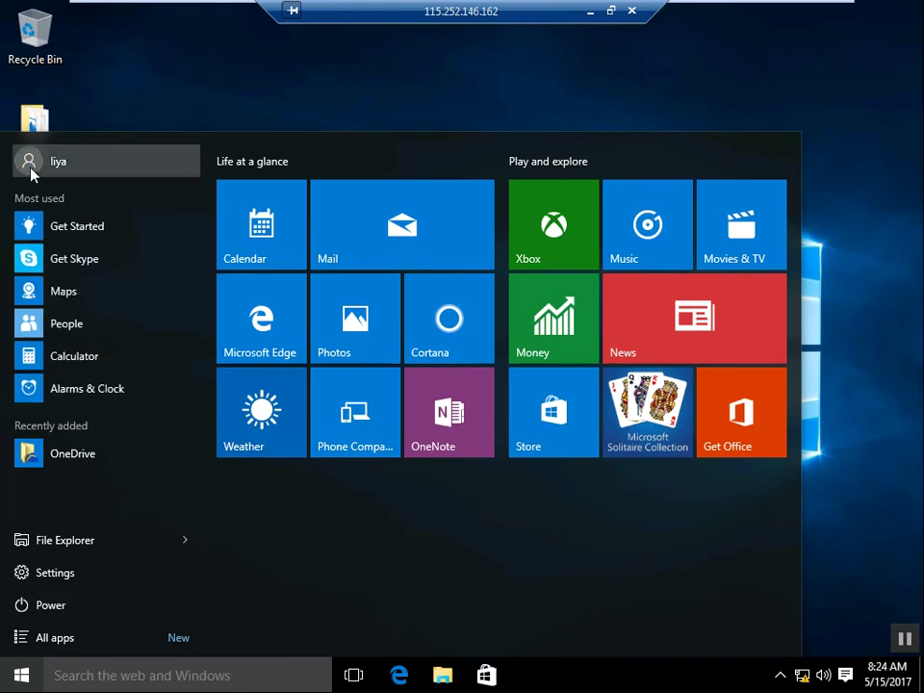
{"action": "left_click", "coordinate": [30, 164]}
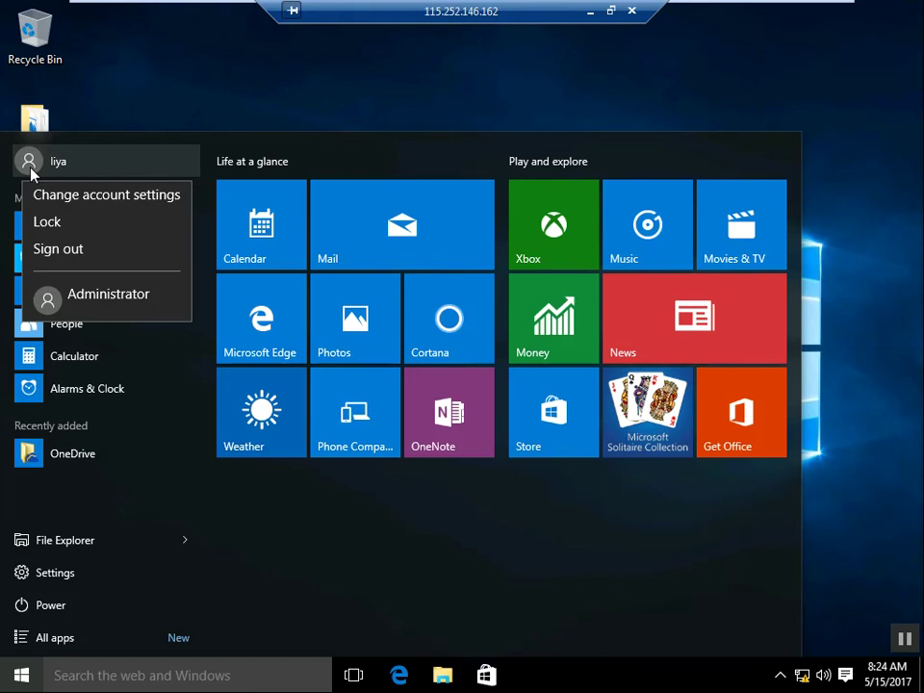
{"action": "left_click", "coordinate": [91, 250]}
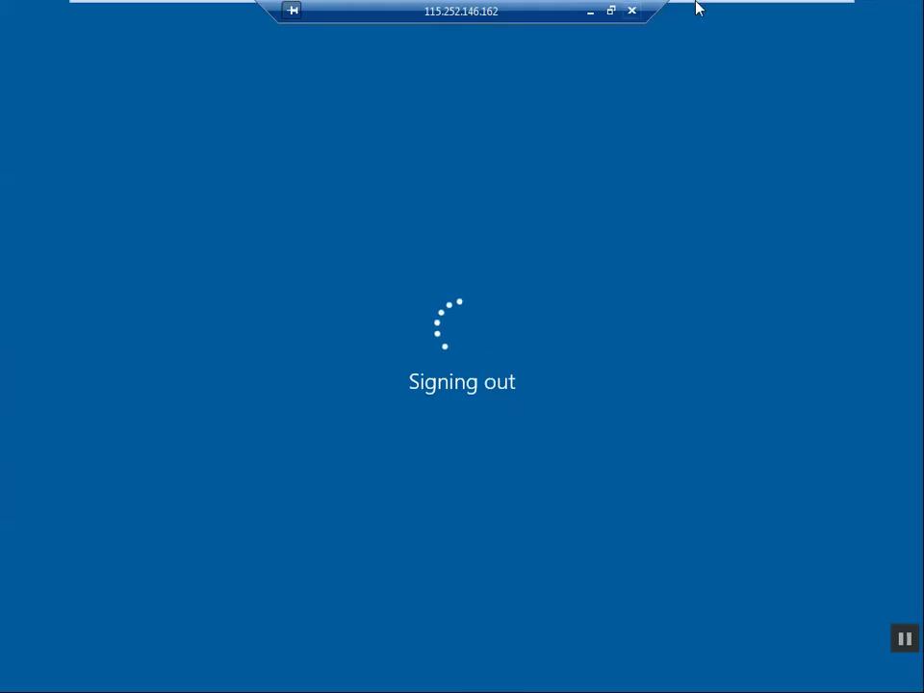
{"action": "mouse_move", "coordinate": [747, 6]}
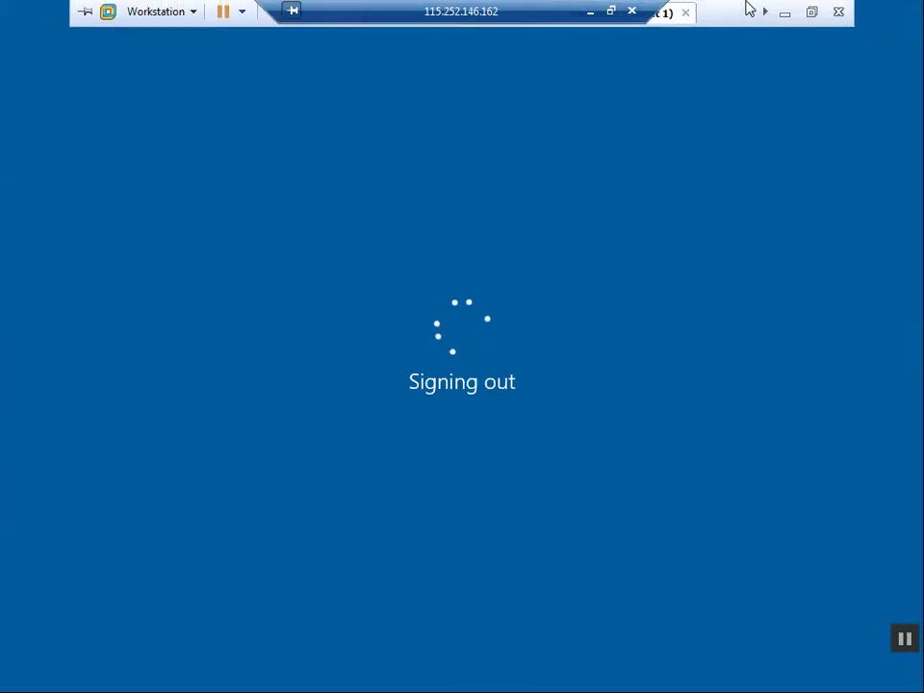
{"action": "left_click", "coordinate": [812, 12]}
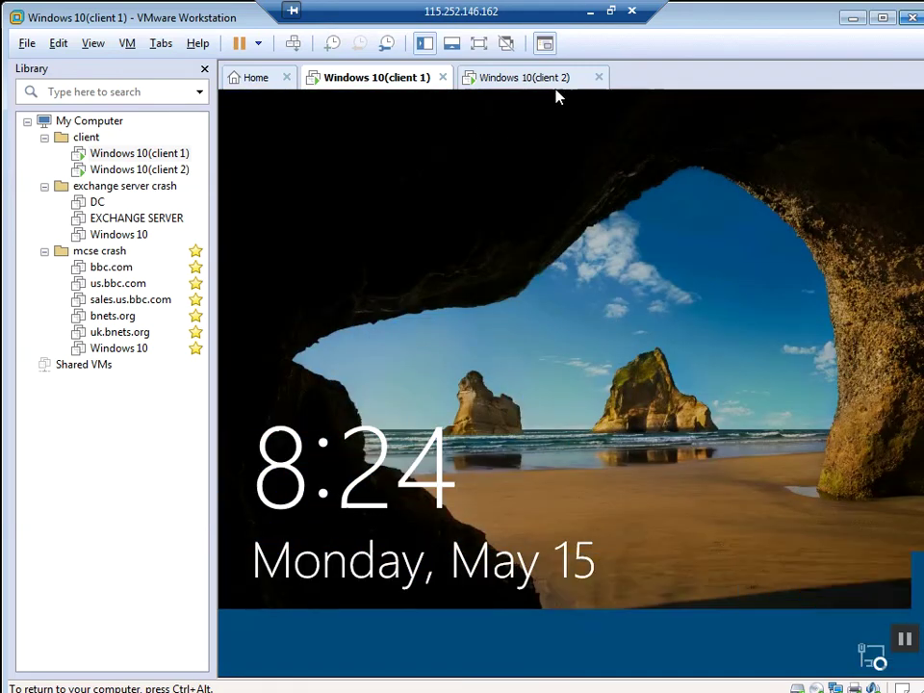
Step: Switch client 2 to the Administrator account with its password, then go back to client 1
{"action": "left_click", "coordinate": [537, 79]}
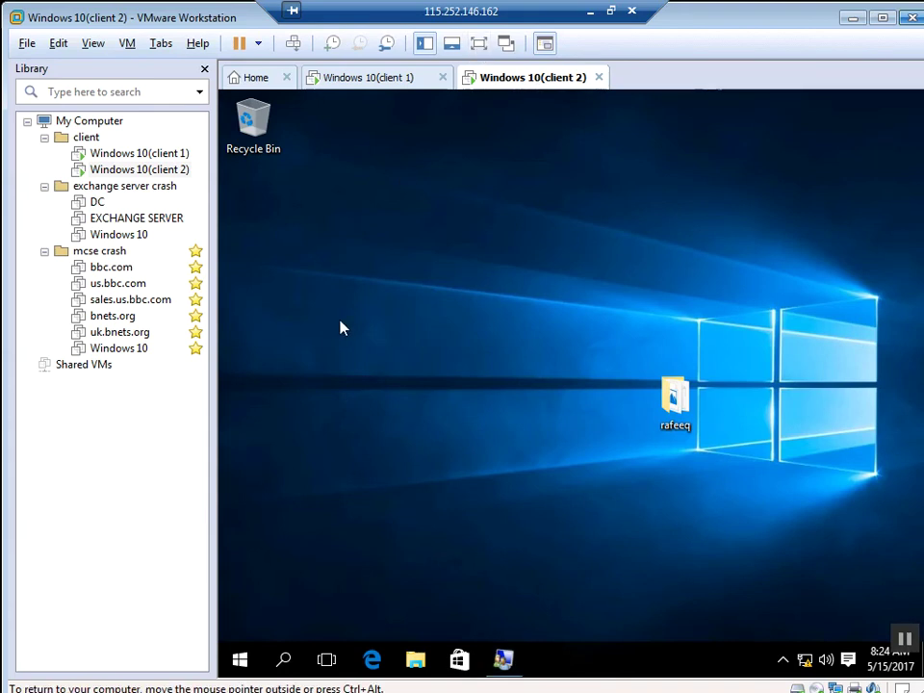
{"action": "key", "text": "super"}
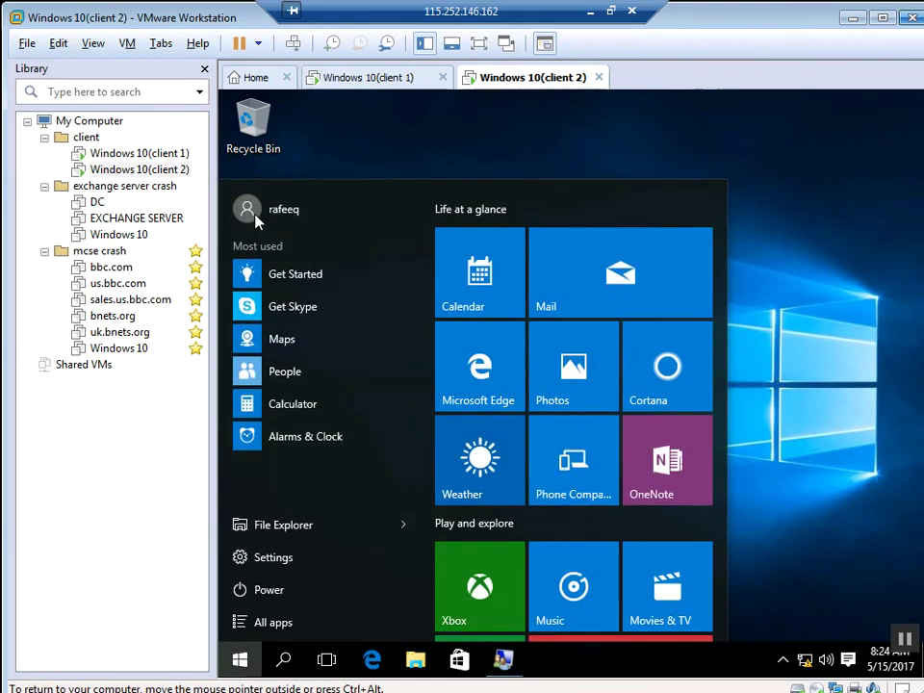
{"action": "left_click", "coordinate": [255, 217]}
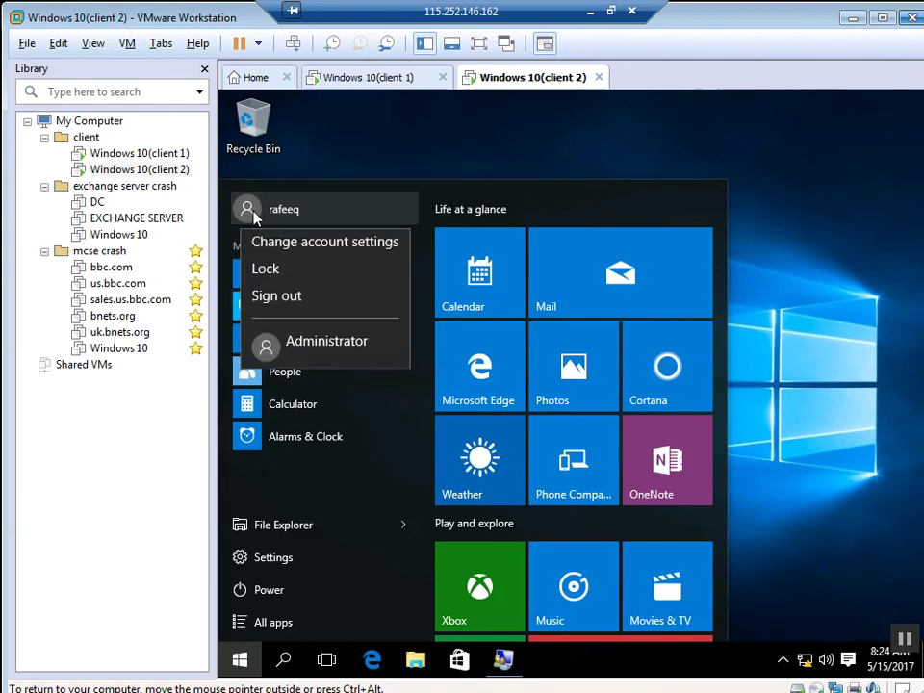
{"action": "left_click", "coordinate": [318, 346]}
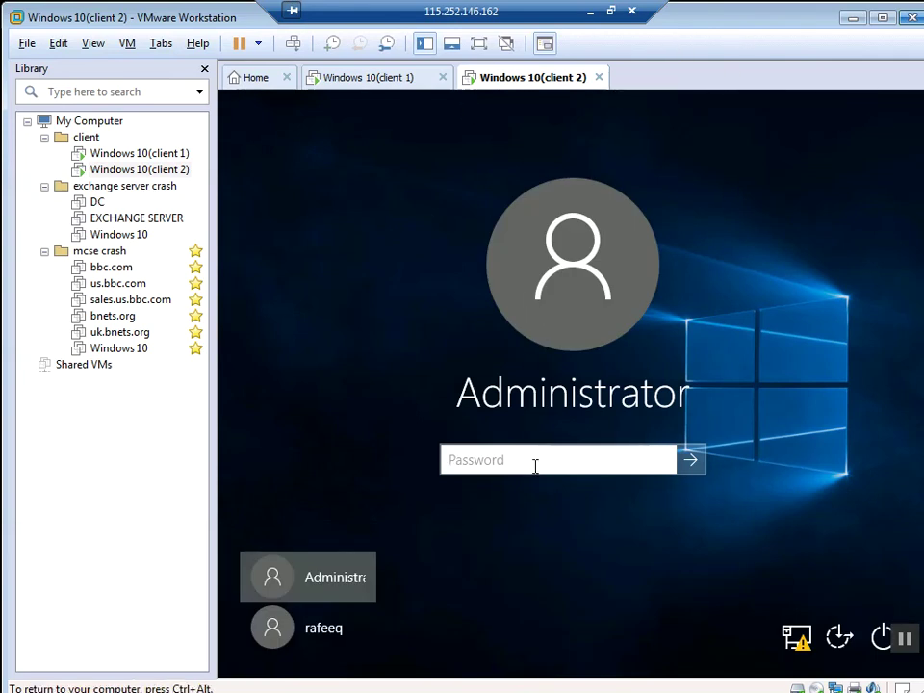
{"action": "type", "text": "1234567"}
{"action": "key", "text": "Return"}
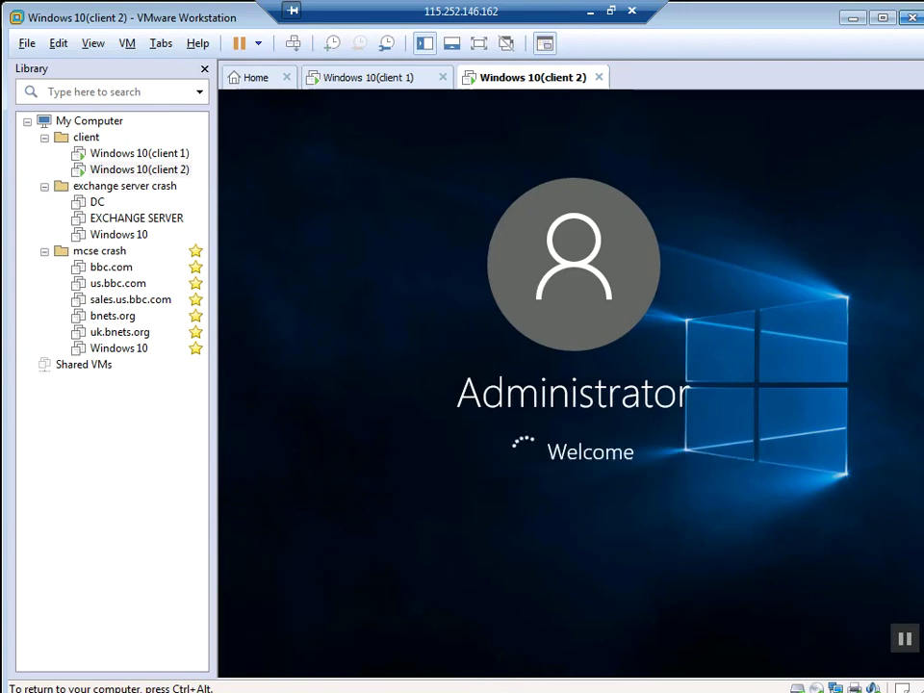
{"action": "key", "text": "ctrl+alt"}
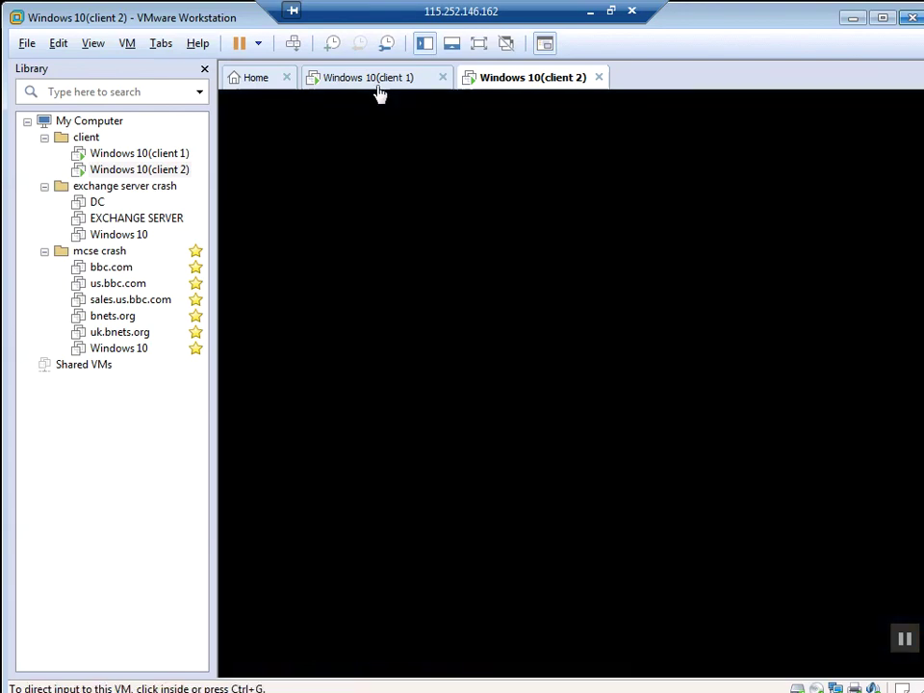
{"action": "left_click", "coordinate": [379, 89]}
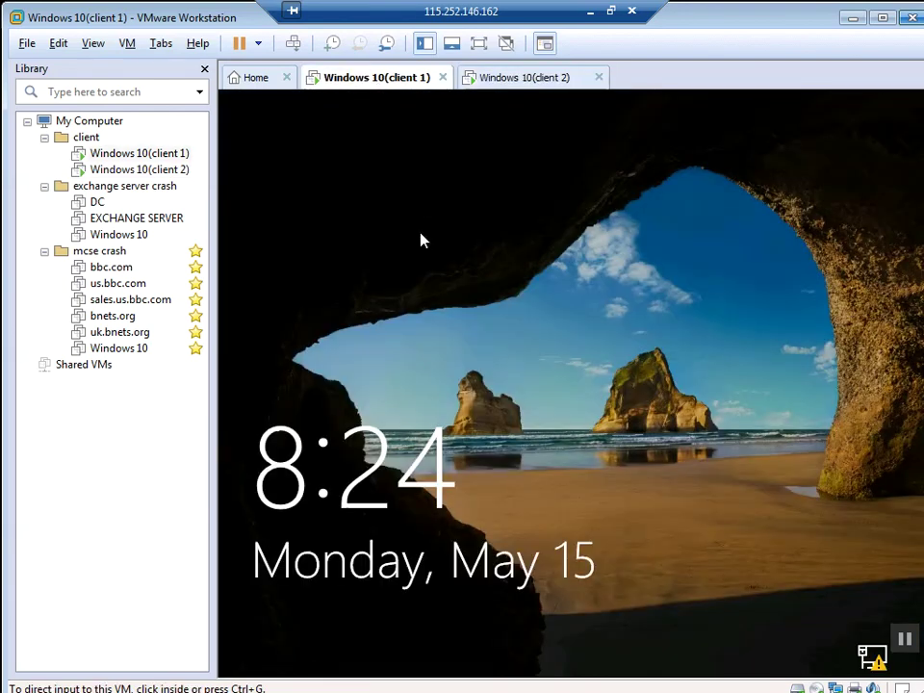
Step: From client 1's lock screen in full screen, sign in as Administrator with its password
{"action": "left_click", "coordinate": [419, 243]}
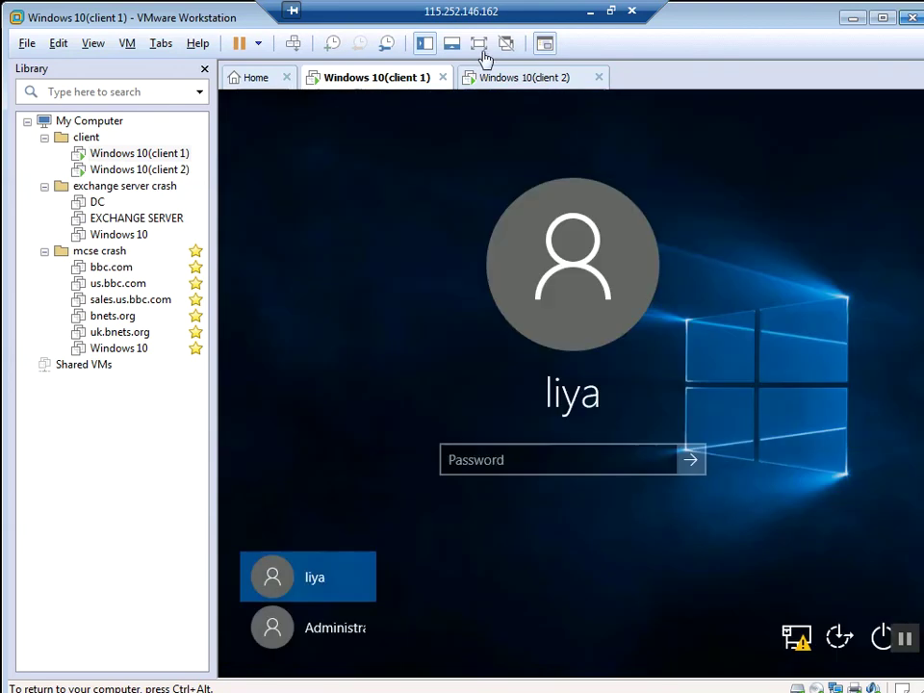
{"action": "left_click", "coordinate": [480, 44]}
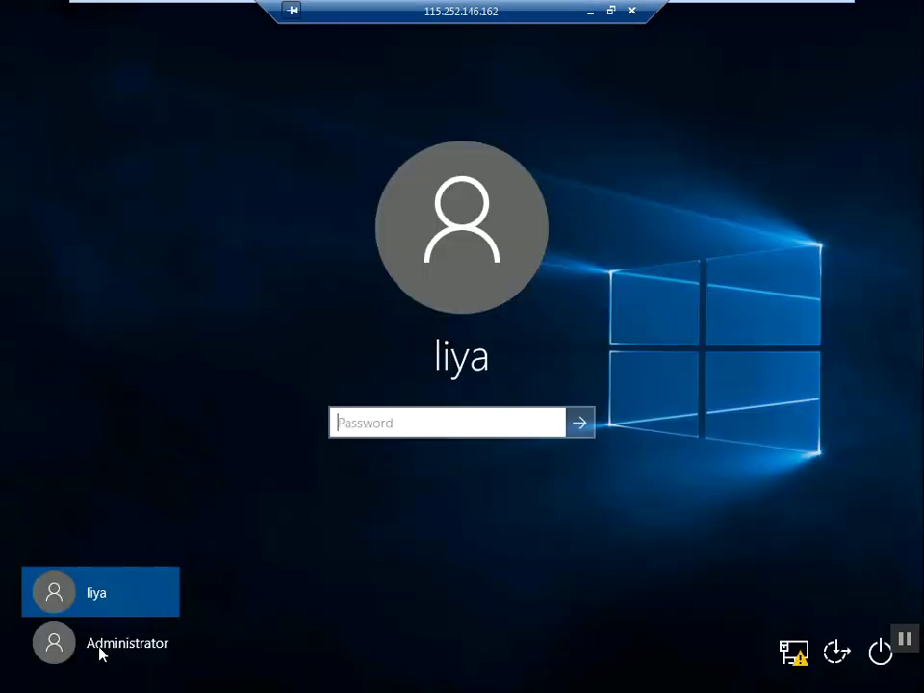
{"action": "left_click", "coordinate": [99, 651]}
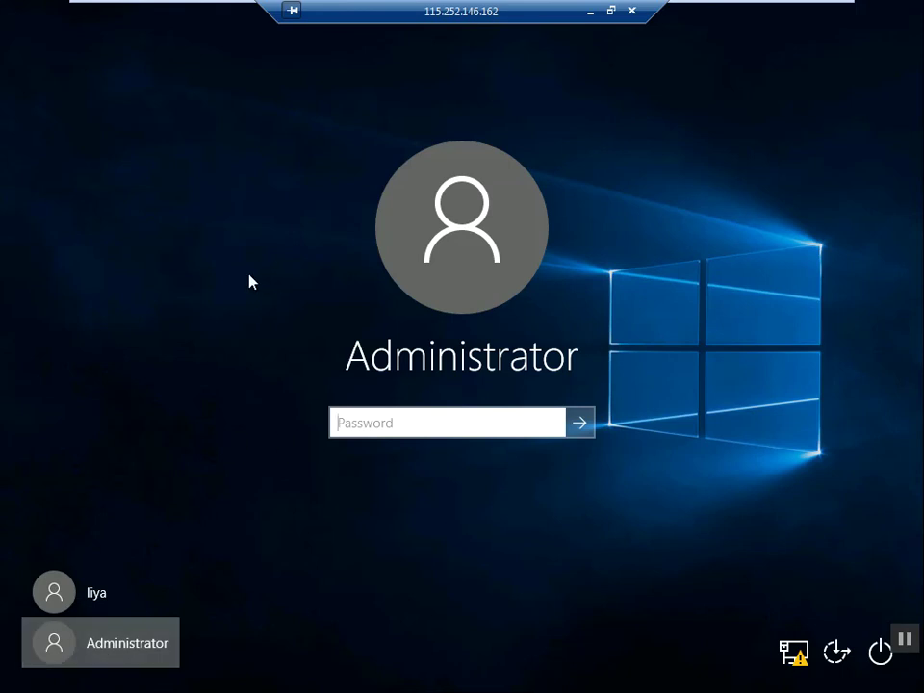
{"action": "type", "text": "*******"}
{"action": "key", "text": "Return"}
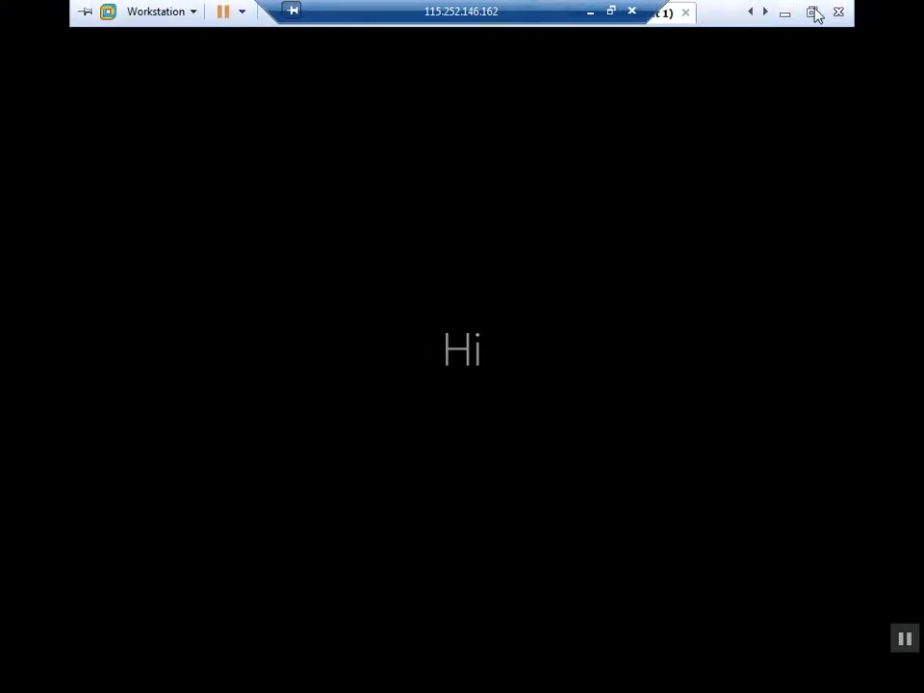
Step: Exit full screen and check client 2's setup progress while client 1's desktop finishes preparing
{"action": "left_click", "coordinate": [815, 10]}
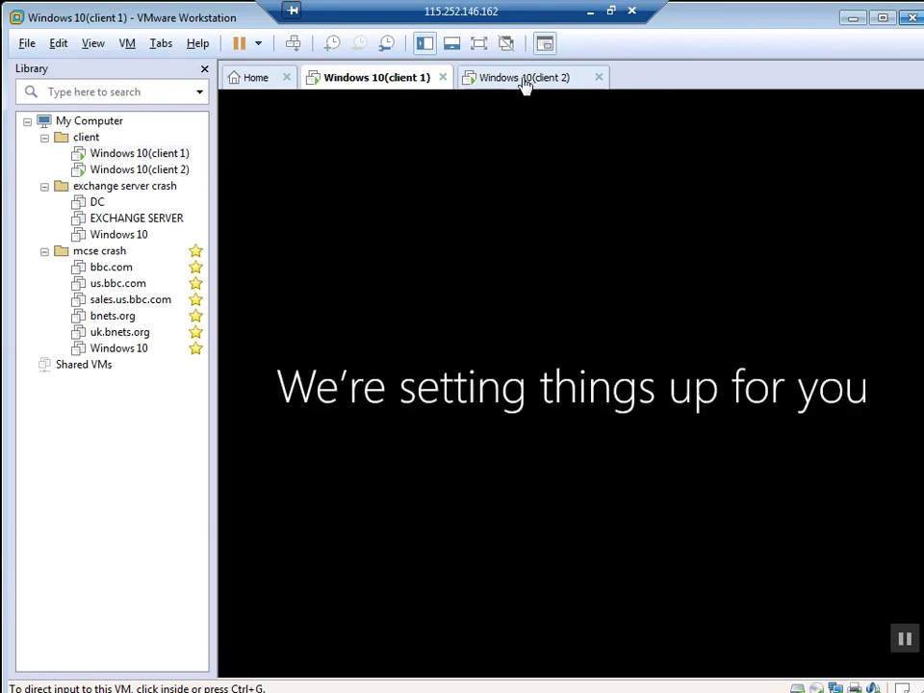
{"action": "left_click", "coordinate": [526, 85]}
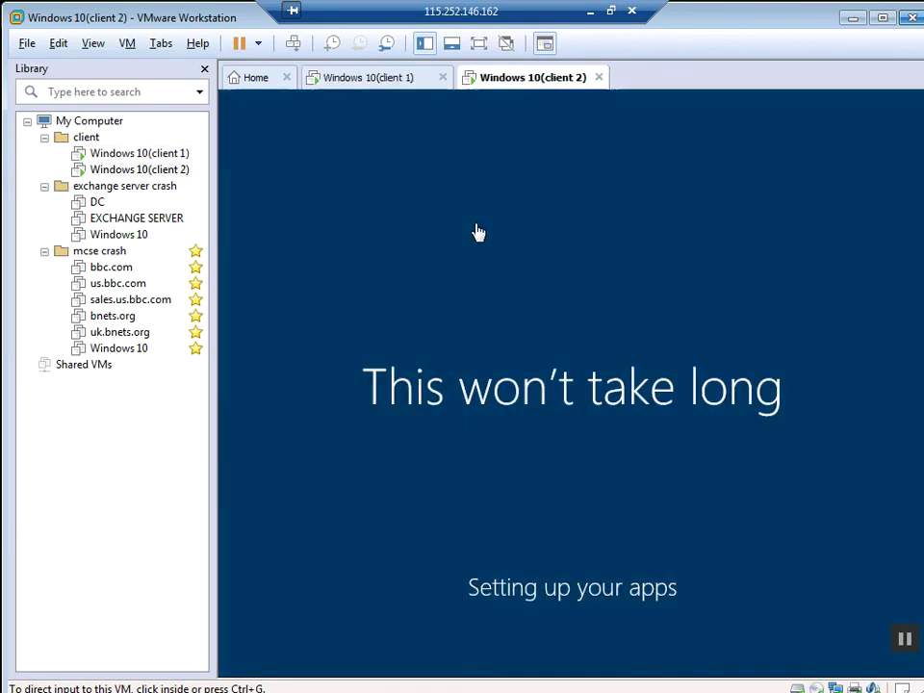
{"action": "left_click", "coordinate": [390, 83]}
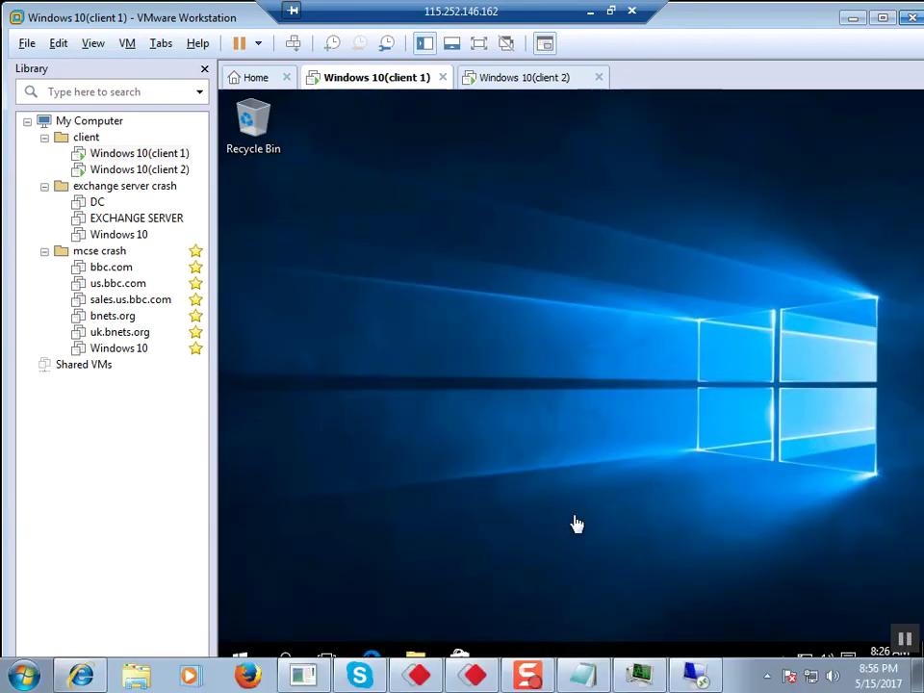
Step: On client 1's full-screen desktop, run \\20.0.0.2\c$ from the Run box to open client 2's C drive share
{"action": "left_click", "coordinate": [479, 44]}
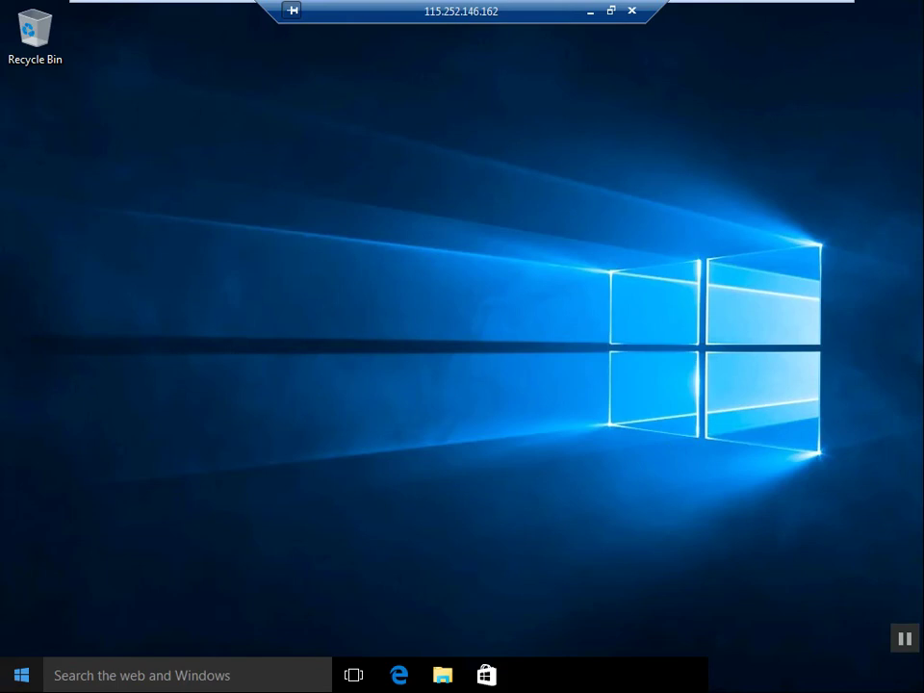
{"action": "key", "text": "super+r"}
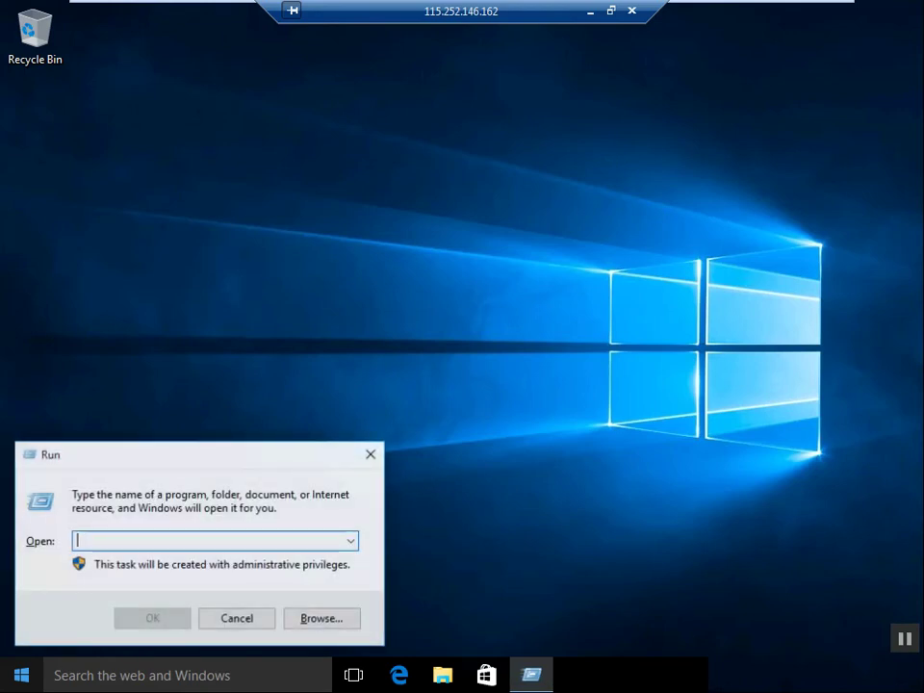
{"action": "type", "text": "\\\\"}
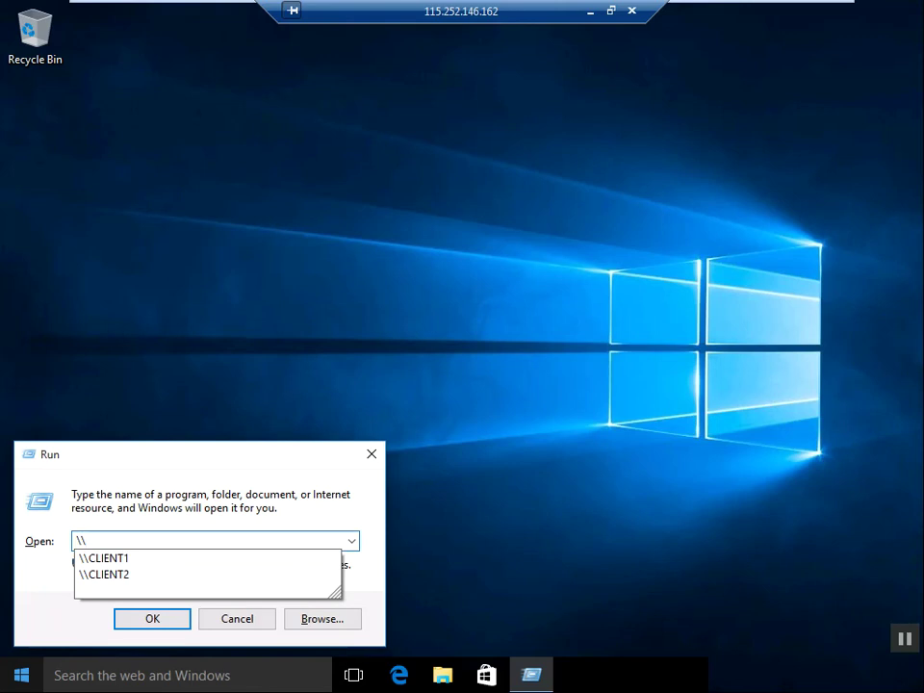
{"action": "left_click", "coordinate": [104, 559]}
{"action": "key", "text": "BackSpace"}
{"action": "key", "text": "BackSpace"}
{"action": "key", "text": "BackSpace"}
{"action": "key", "text": "BackSpace"}
{"action": "key", "text": "BackSpace"}
{"action": "key", "text": "BackSpace"}
{"action": "type", "text": "20.0.0."}
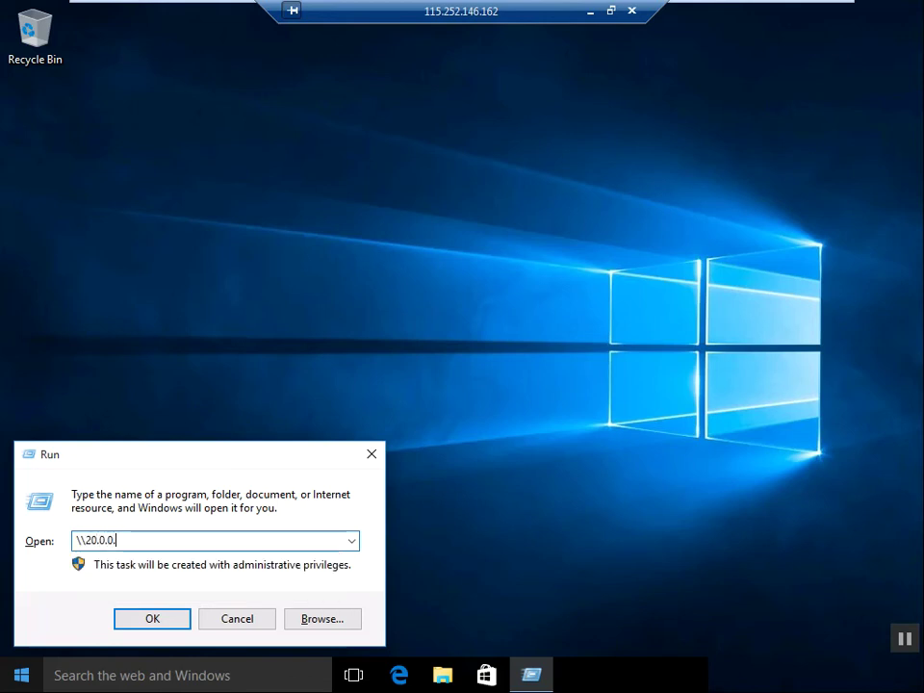
{"action": "type", "text": ".2"}
{"action": "key", "text": "BackSpace"}
{"action": "key", "text": "BackSpace"}
{"action": "type", "text": "2"}
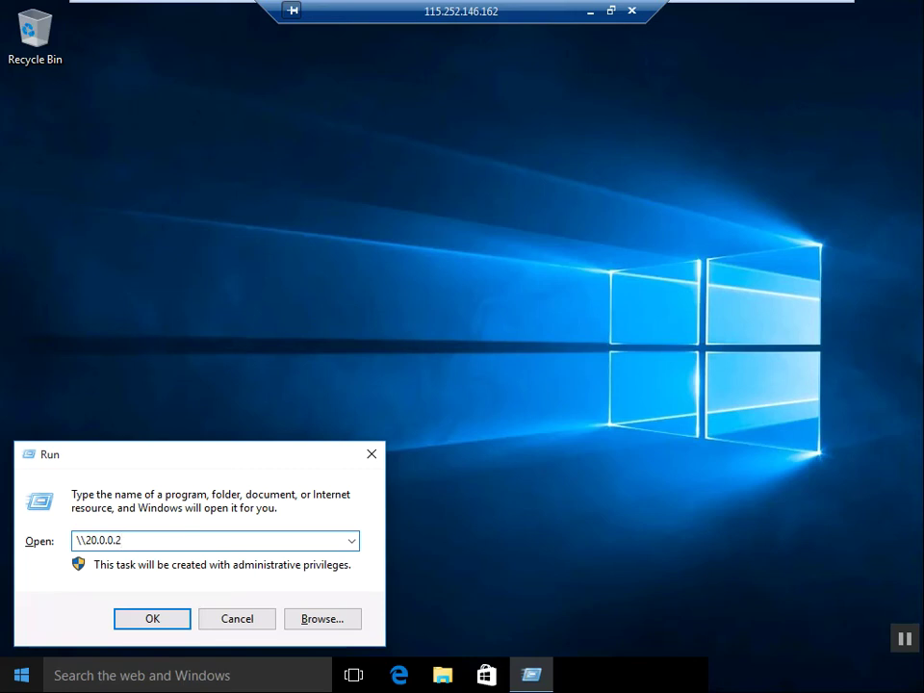
{"action": "type", "text": "\\c$"}
{"action": "key", "text": "Return"}
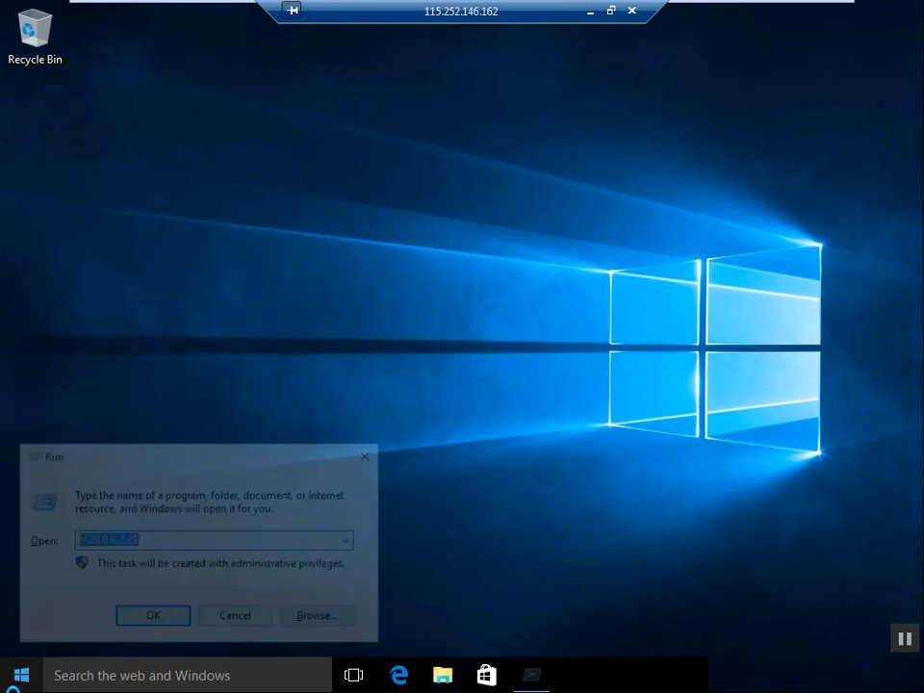
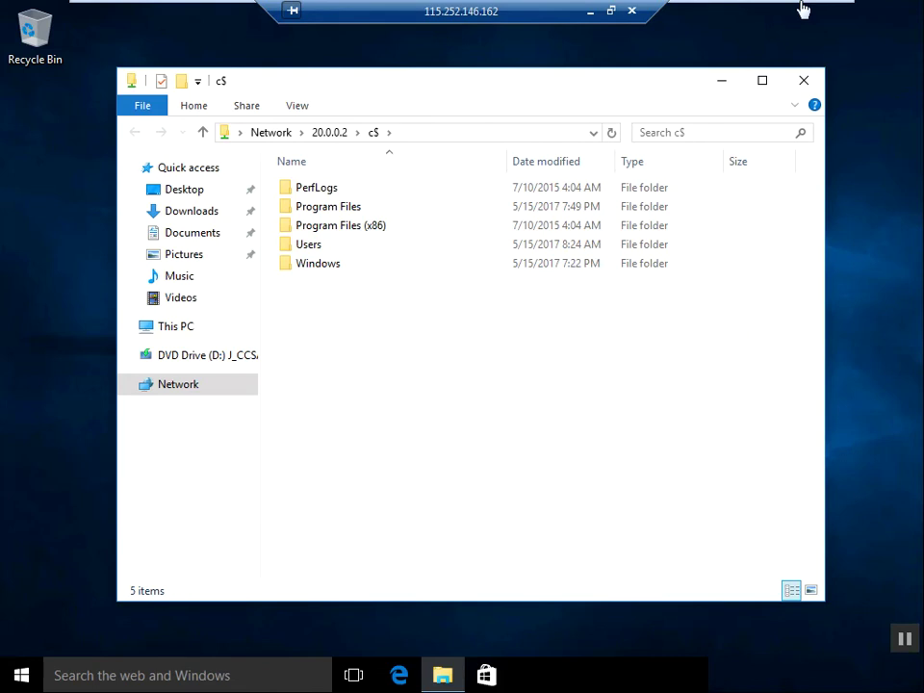
Step: Leave full-screen view and switch to the Windows 10(client 2) virtual machine tab
{"action": "mouse_move", "coordinate": [804, 8]}
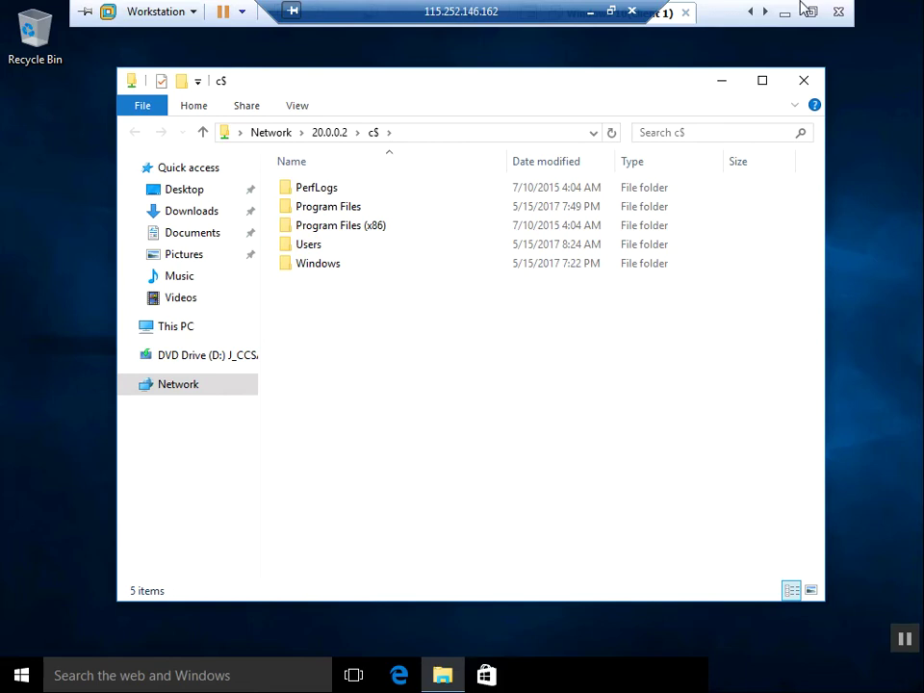
{"action": "left_click", "coordinate": [809, 11]}
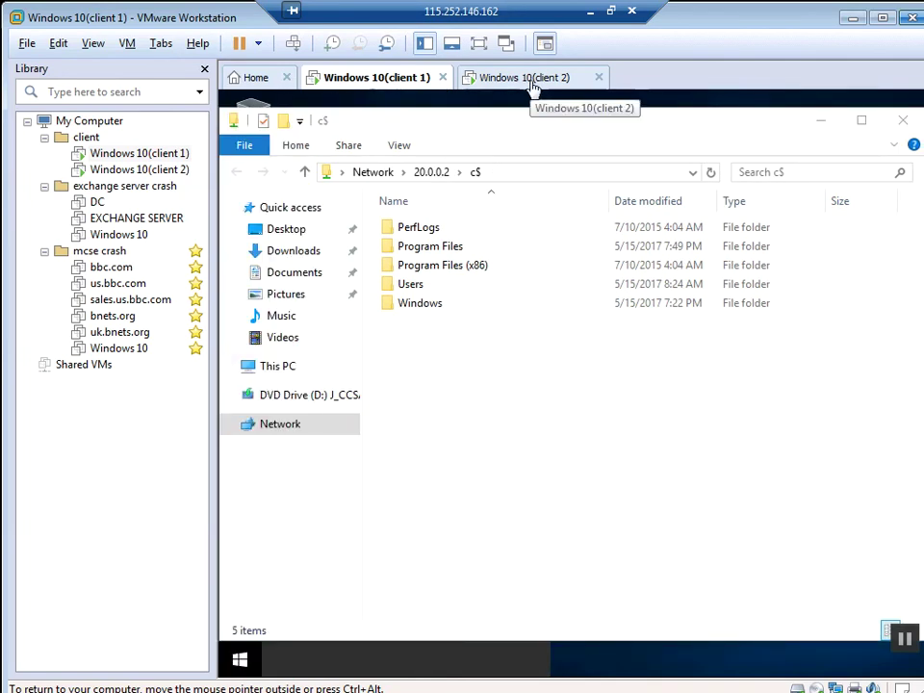
{"action": "left_click", "coordinate": [532, 81]}
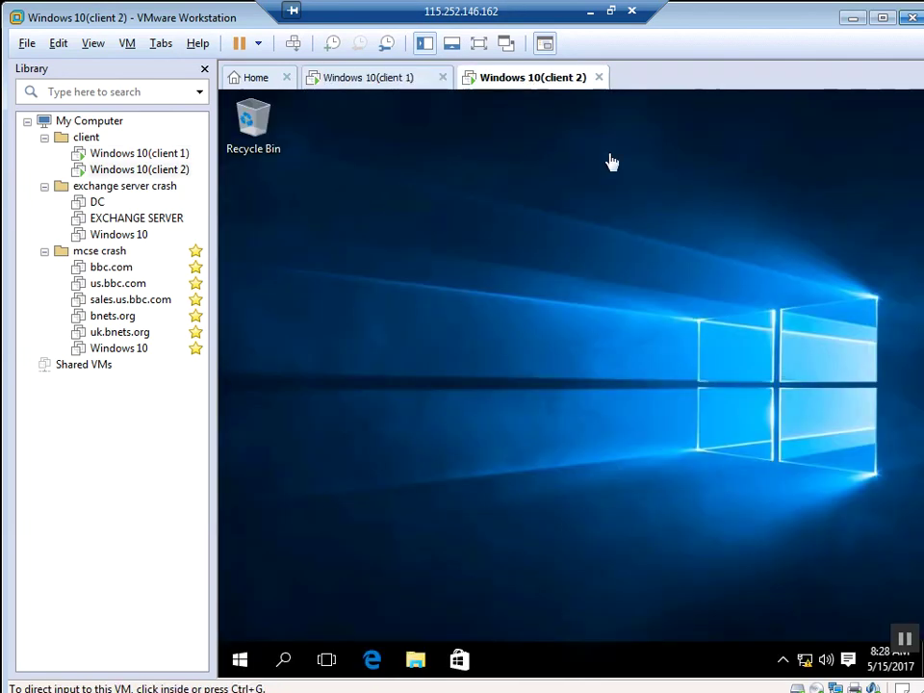
Step: Put client 2 in full screen and launch File Explorer from the Start menu
{"action": "left_click", "coordinate": [479, 45]}
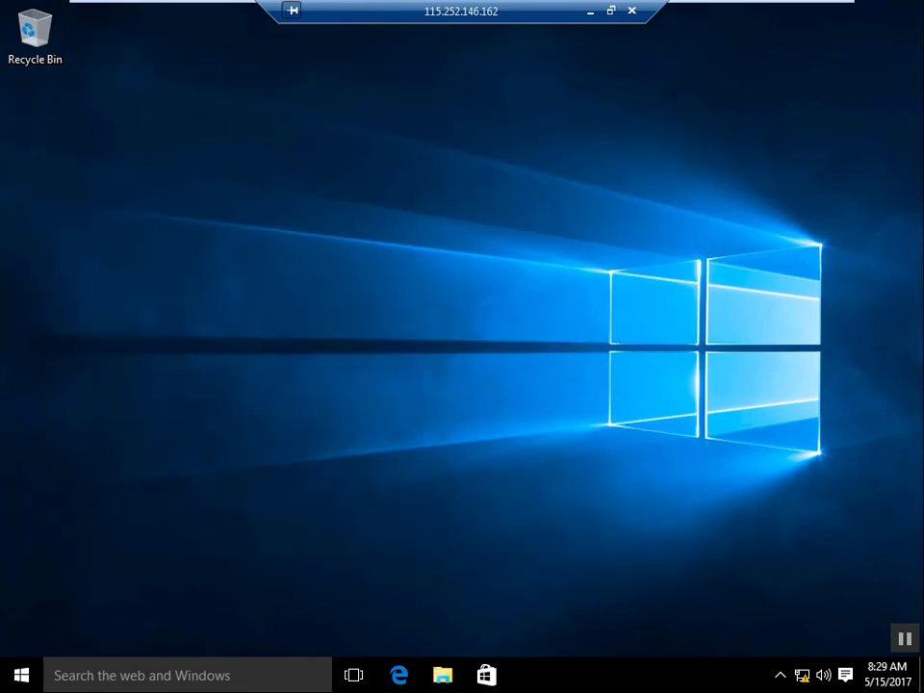
{"action": "key", "text": "super"}
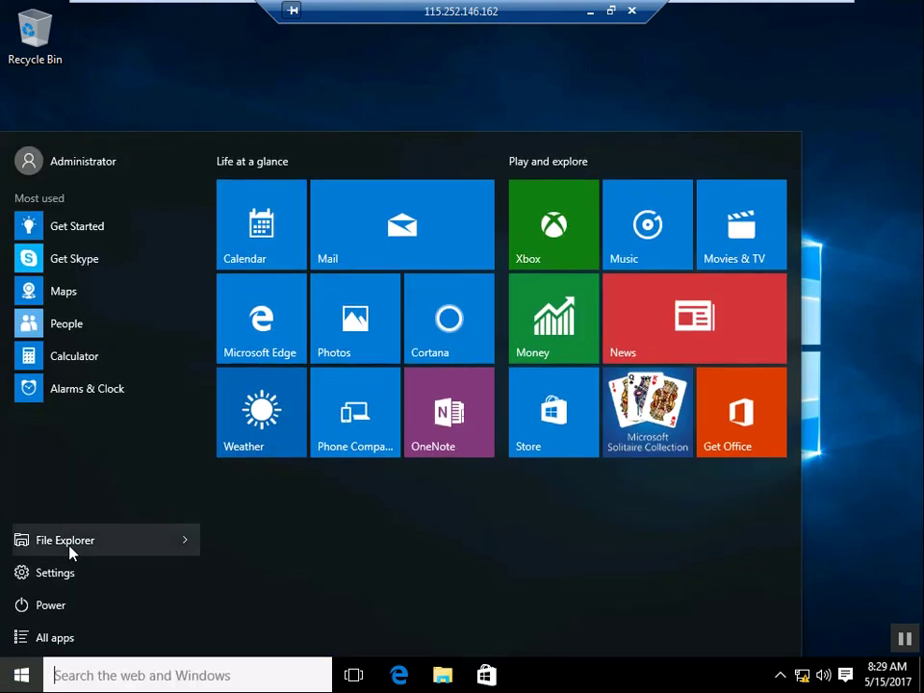
{"action": "left_click", "coordinate": [70, 548]}
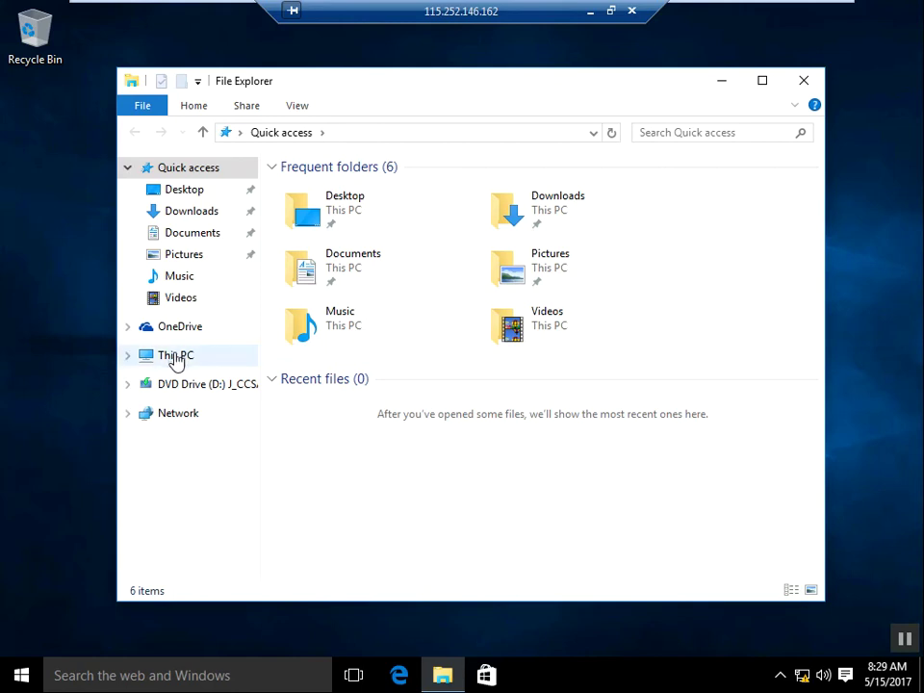
Step: Open Computer Management from the Manage command on This PC
{"action": "right_click", "coordinate": [177, 360]}
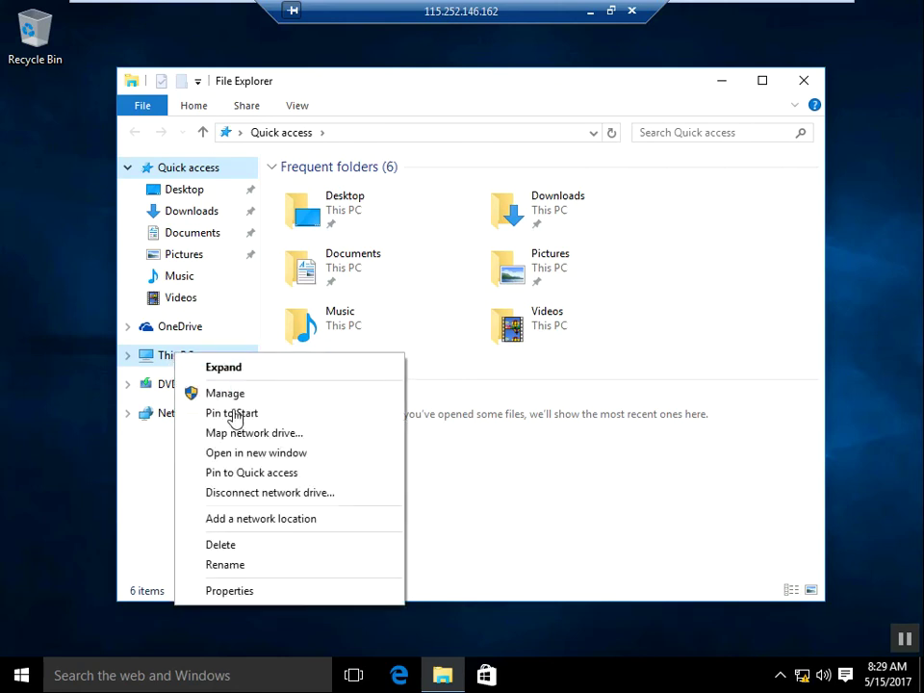
{"action": "left_click", "coordinate": [225, 394]}
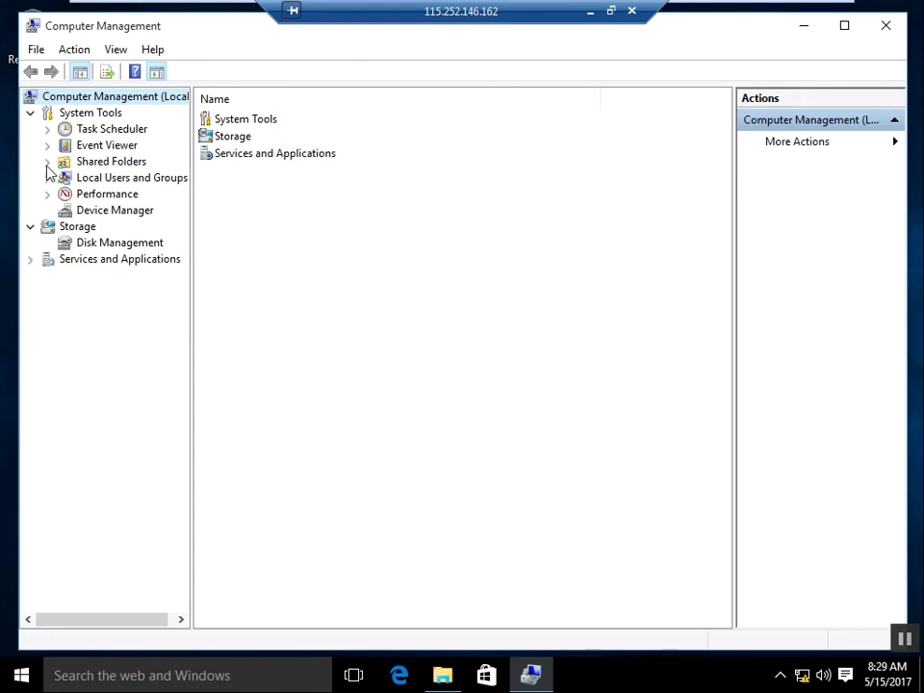
Step: Expand Shared Folders > Shares to list ADMIN$, C$, IPC$ and the user share, then right-click C$
{"action": "left_click", "coordinate": [48, 163]}
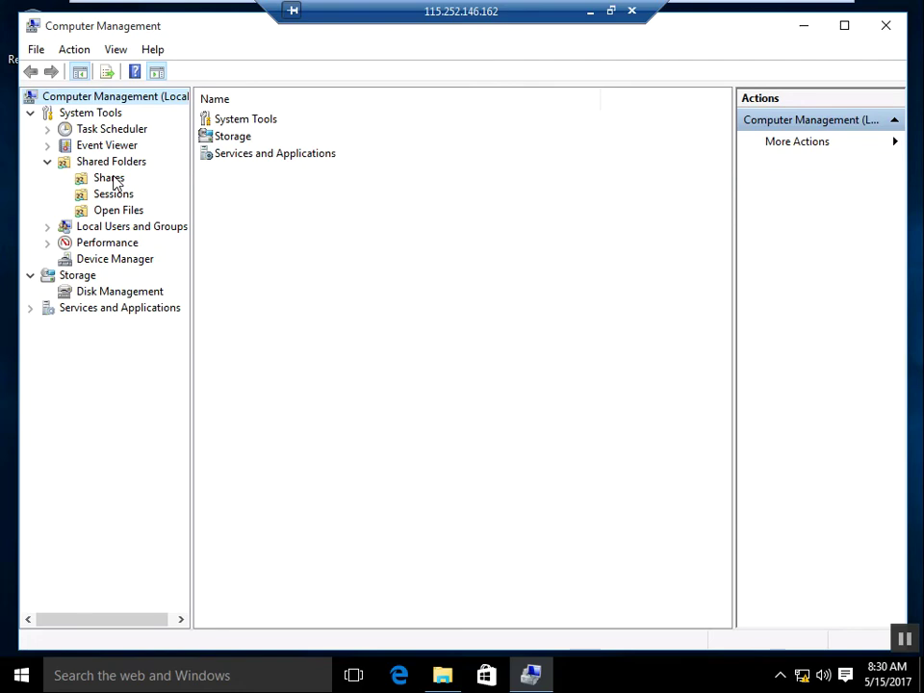
{"action": "left_click", "coordinate": [113, 179]}
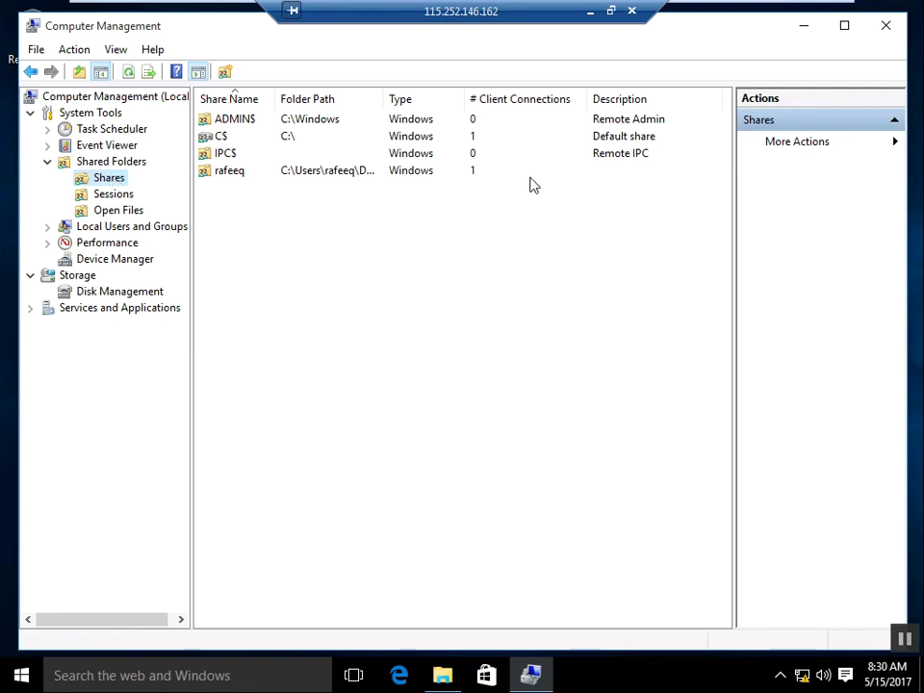
{"action": "left_click", "coordinate": [623, 144]}
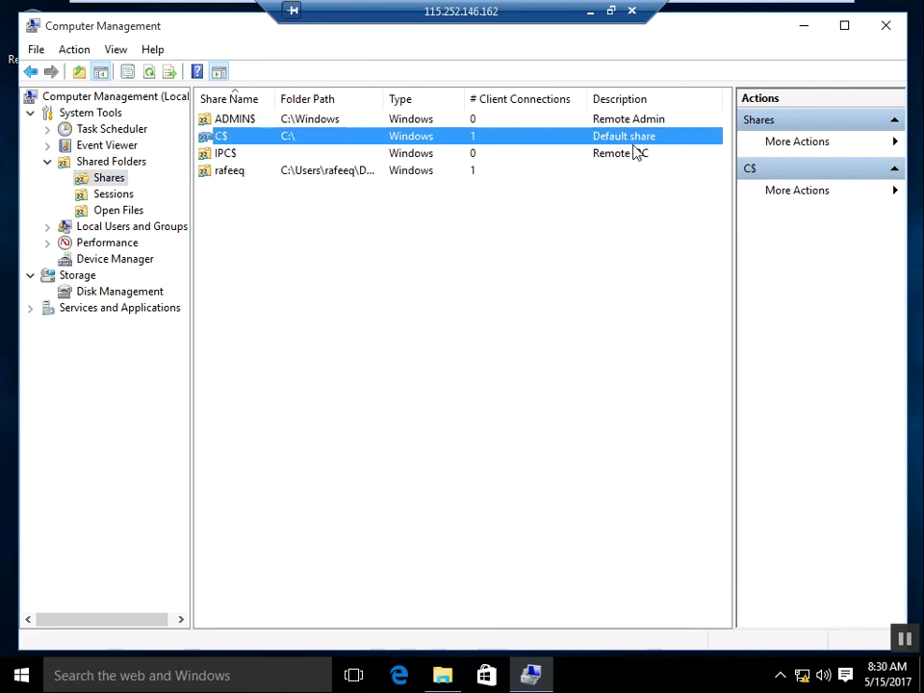
{"action": "left_click", "coordinate": [231, 174]}
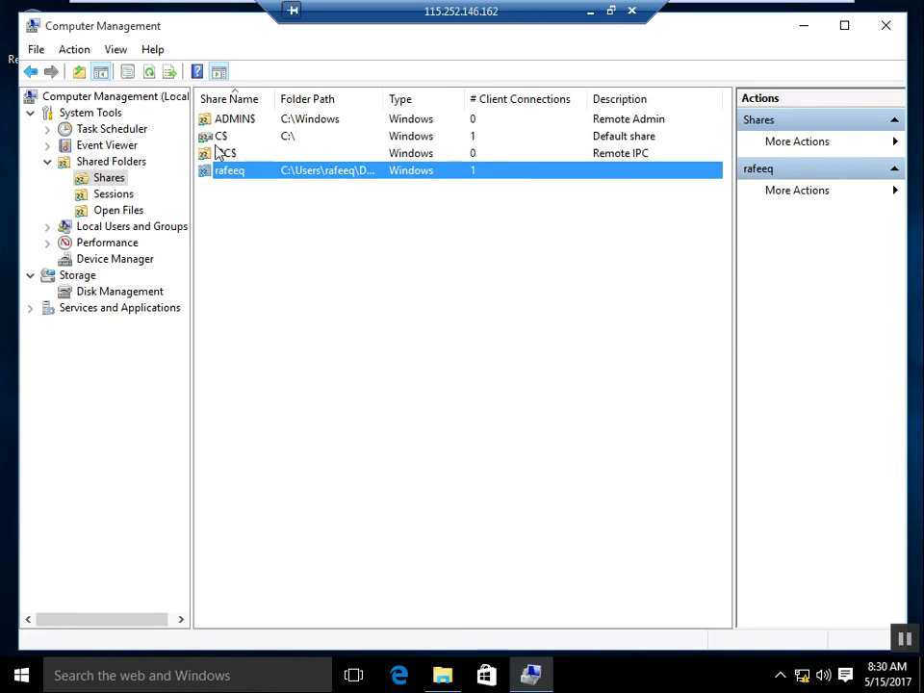
{"action": "left_click", "coordinate": [320, 241]}
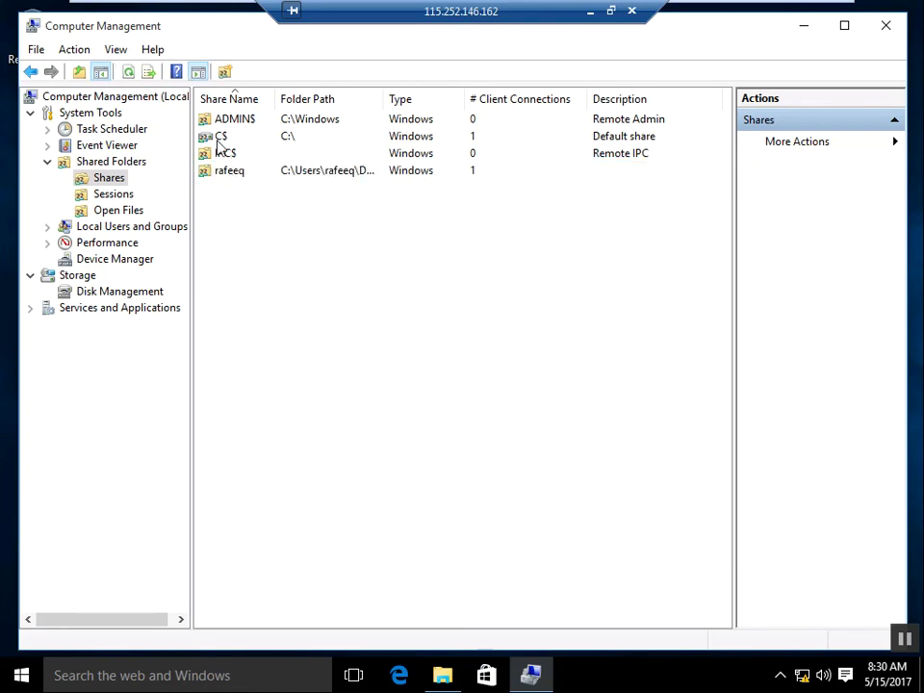
{"action": "right_click", "coordinate": [219, 143]}
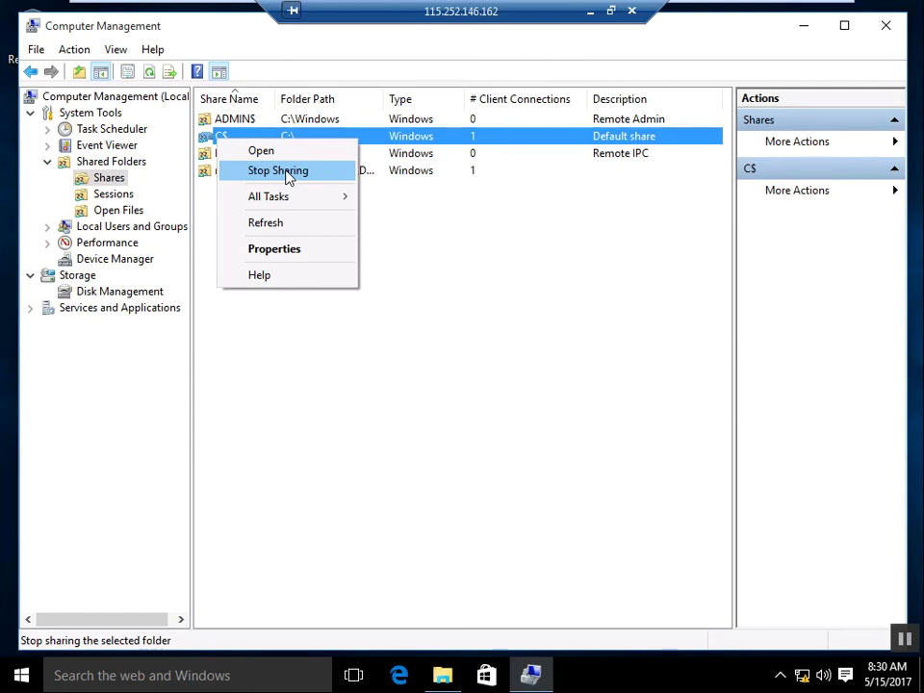
{"action": "left_click", "coordinate": [286, 172]}
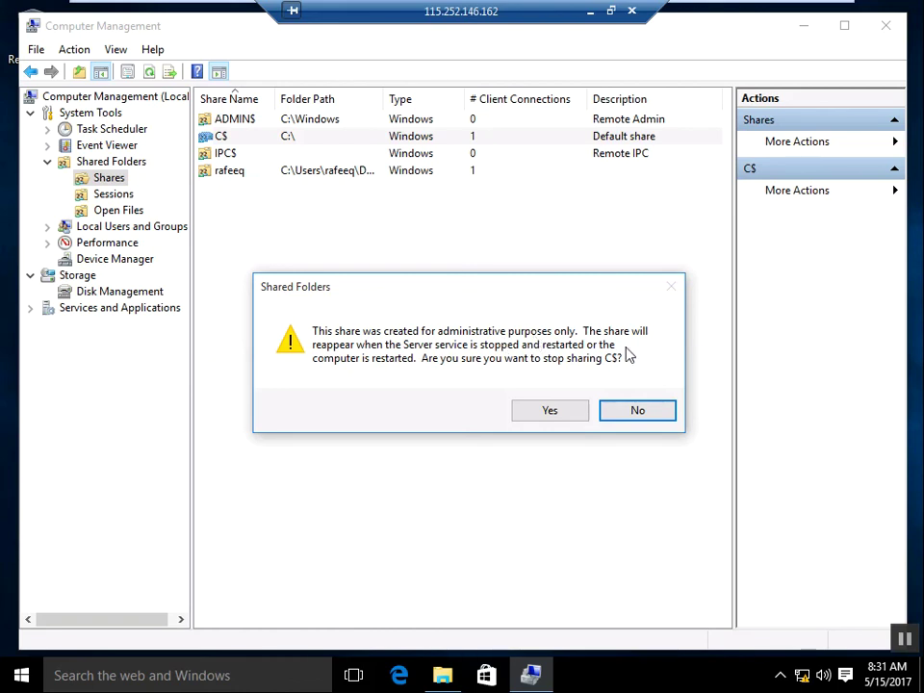
{"action": "left_click", "coordinate": [639, 411]}
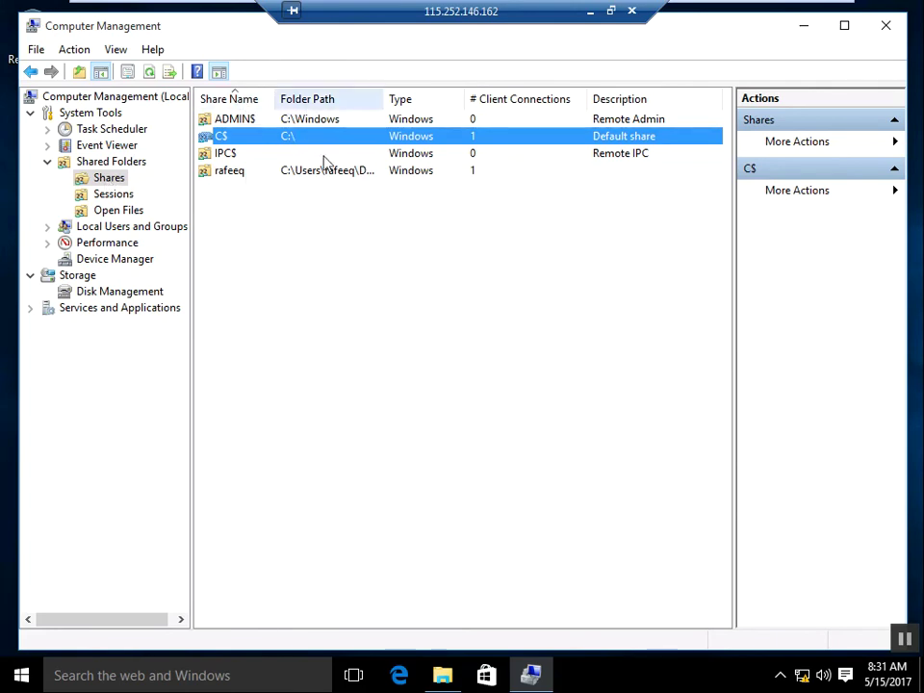
{"action": "left_click", "coordinate": [228, 178]}
{"action": "right_click", "coordinate": [228, 178]}
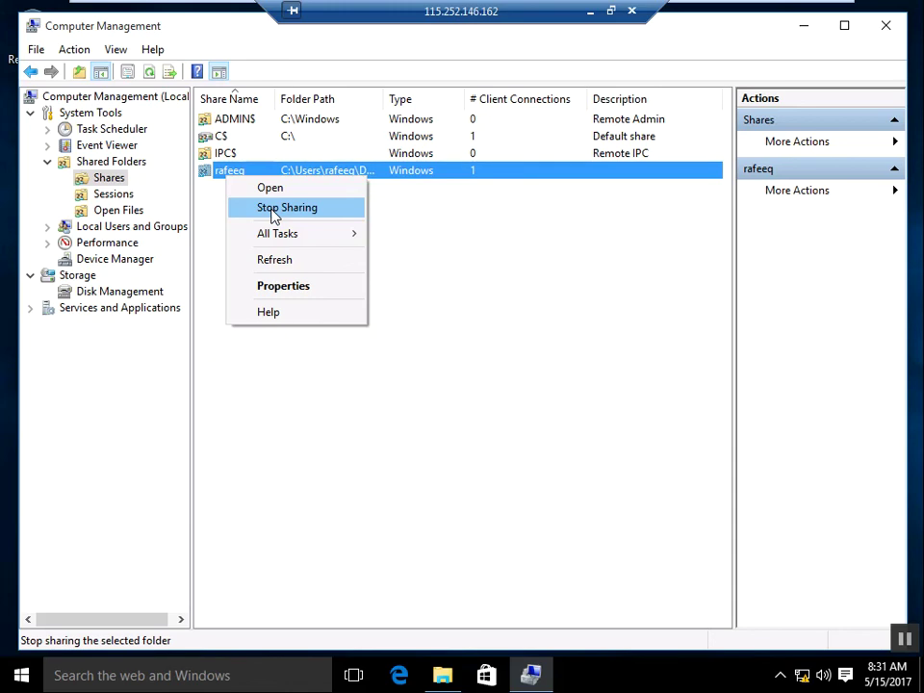
Step: Dismiss the share menu and view Sessions, showing Administrator from CLIENT1 with 1 open file
{"action": "left_click", "coordinate": [480, 309]}
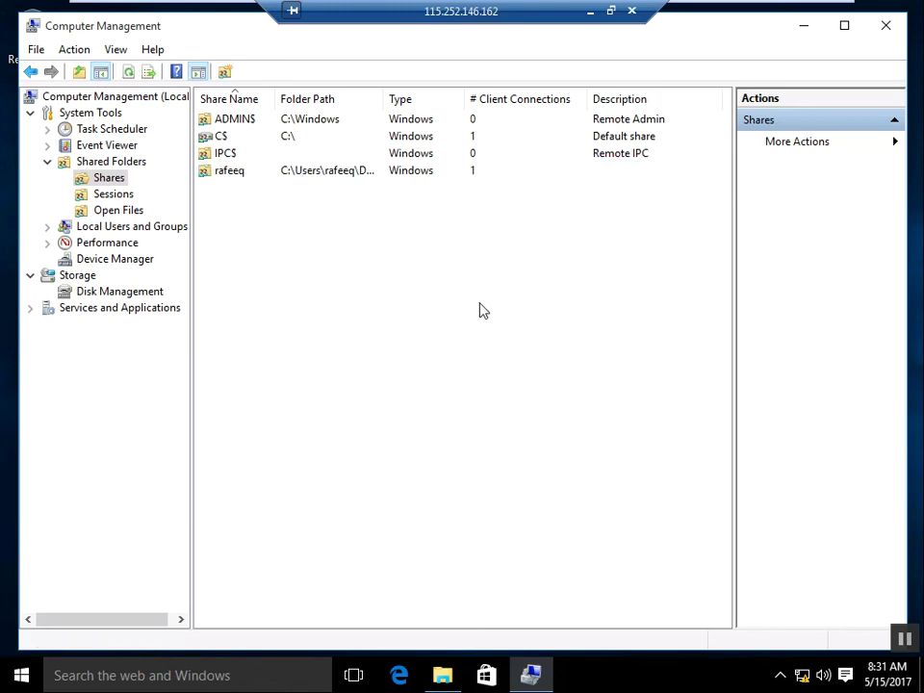
{"action": "left_click", "coordinate": [111, 195]}
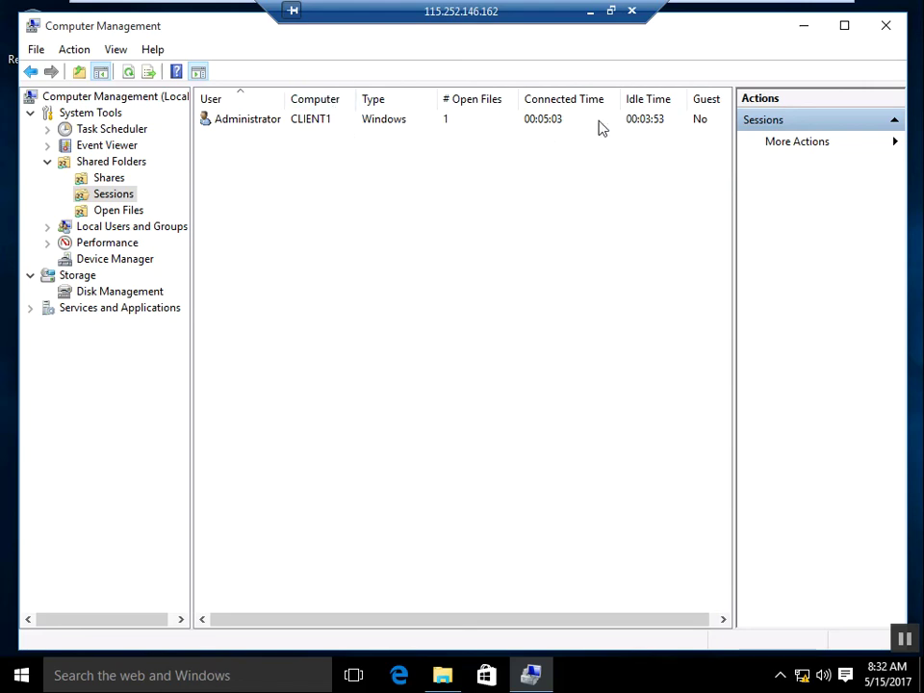
{"action": "left_click", "coordinate": [460, 122]}
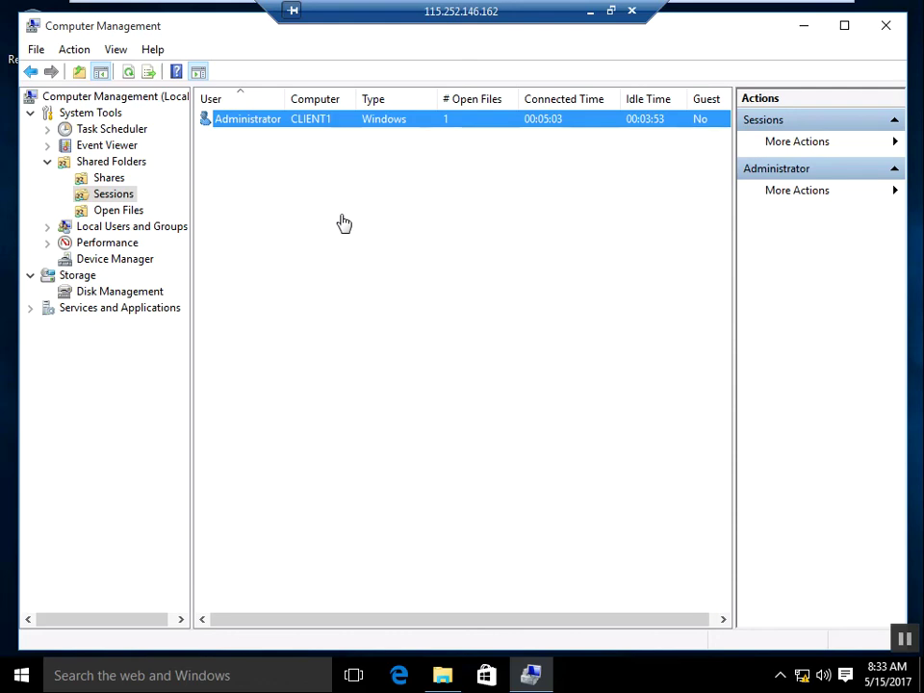
Step: Check the CLIENT1 session's Close Session option without using it, then view Open Files
{"action": "right_click", "coordinate": [295, 127]}
{"action": "left_click", "coordinate": [294, 128]}
{"action": "right_click", "coordinate": [300, 129]}
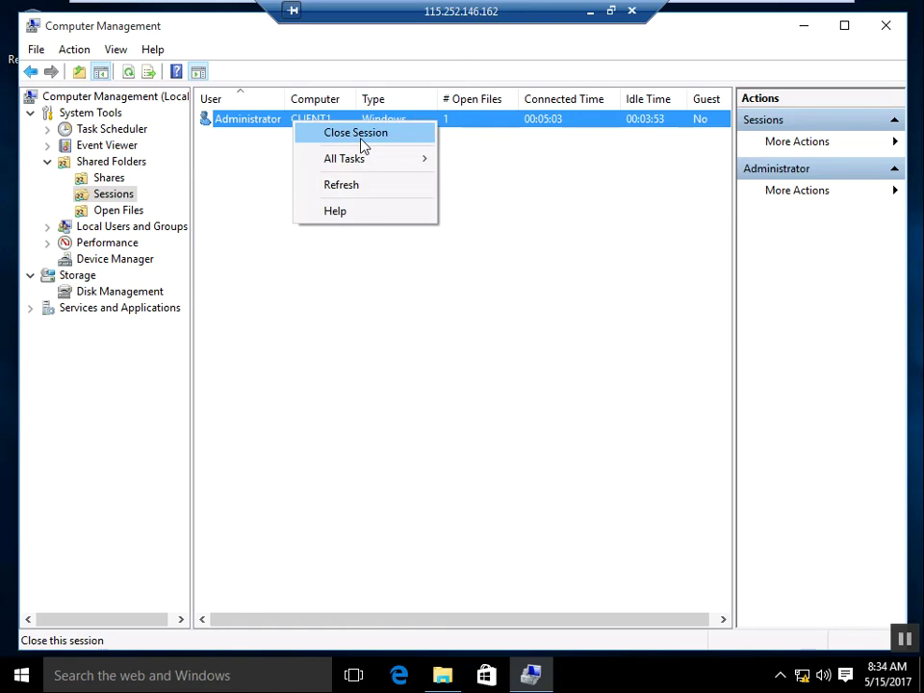
{"action": "mouse_move", "coordinate": [378, 167]}
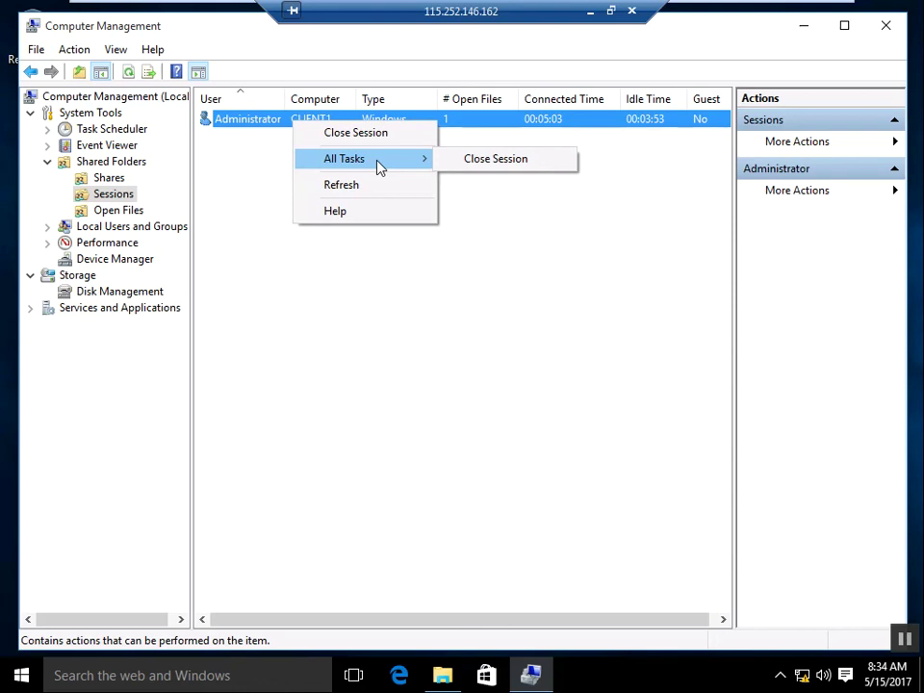
{"action": "left_click", "coordinate": [555, 266]}
{"action": "left_click", "coordinate": [555, 266]}
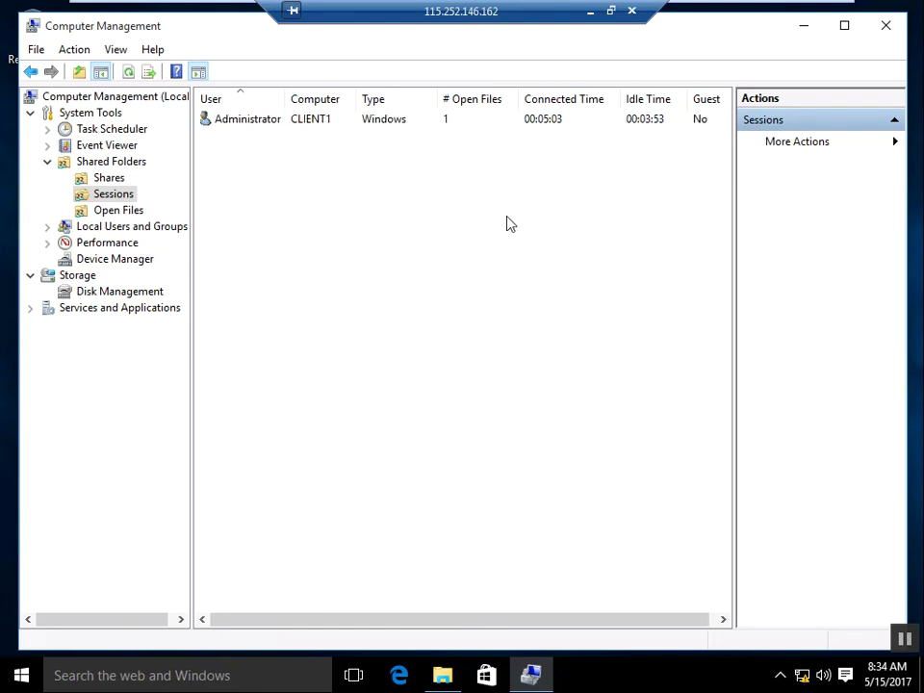
{"action": "left_click", "coordinate": [390, 129]}
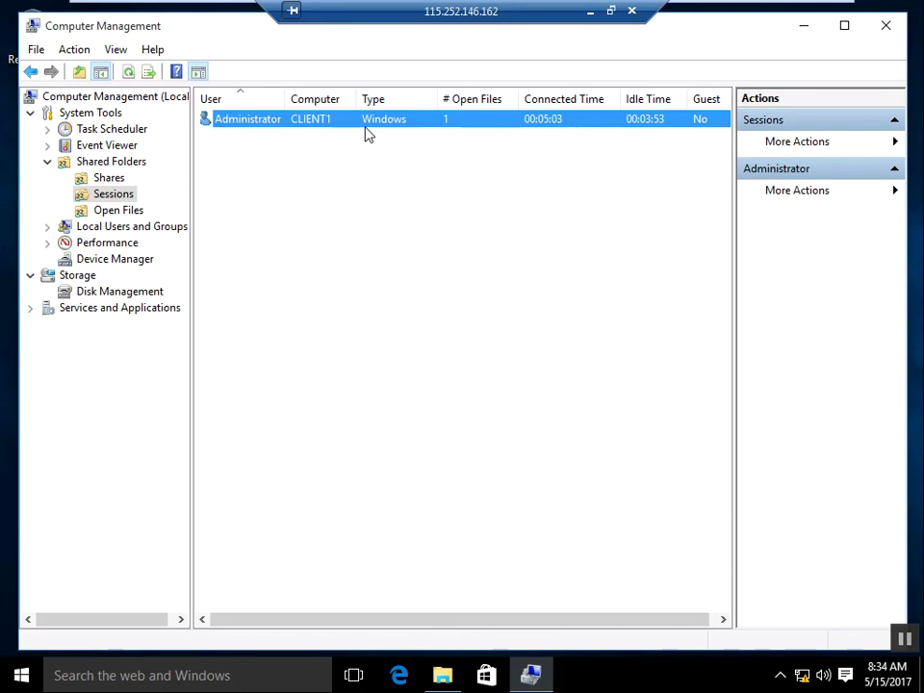
{"action": "left_click", "coordinate": [116, 214]}
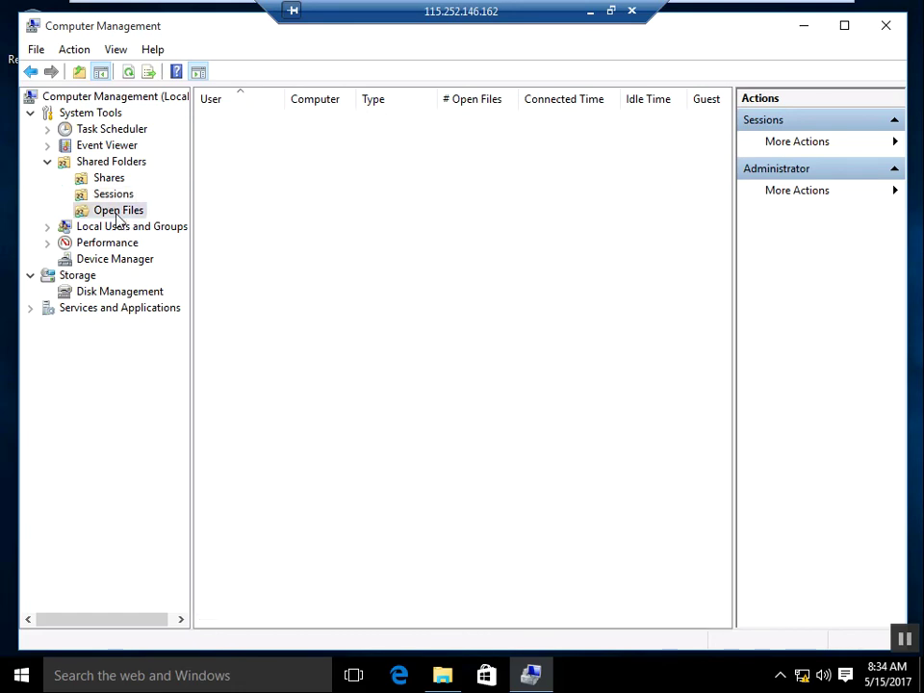
Step: Close the Administrator's open C:\ file and confirm with Yes
{"action": "left_click", "coordinate": [340, 125]}
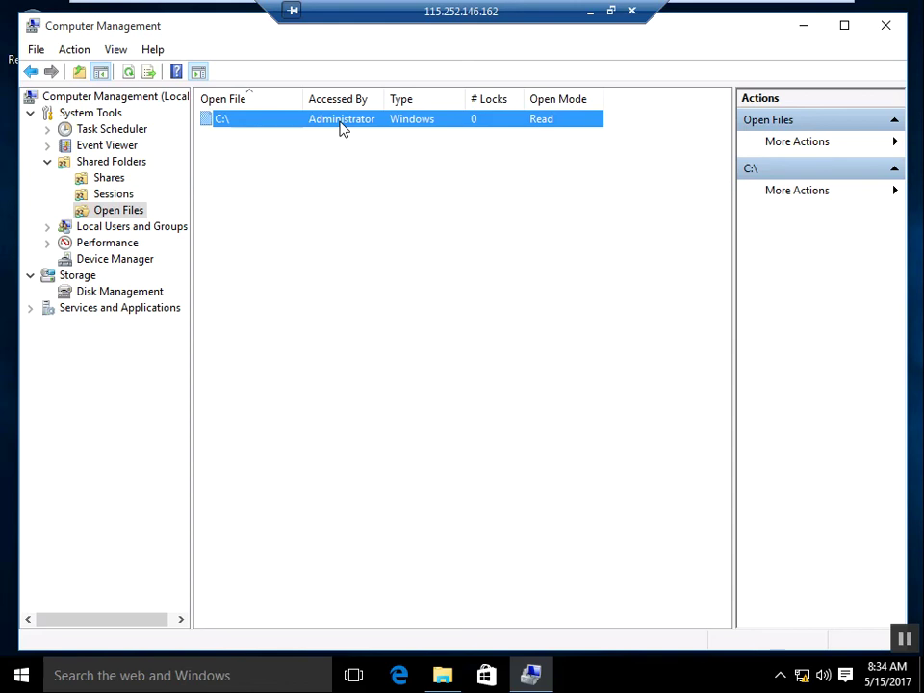
{"action": "right_click", "coordinate": [341, 129]}
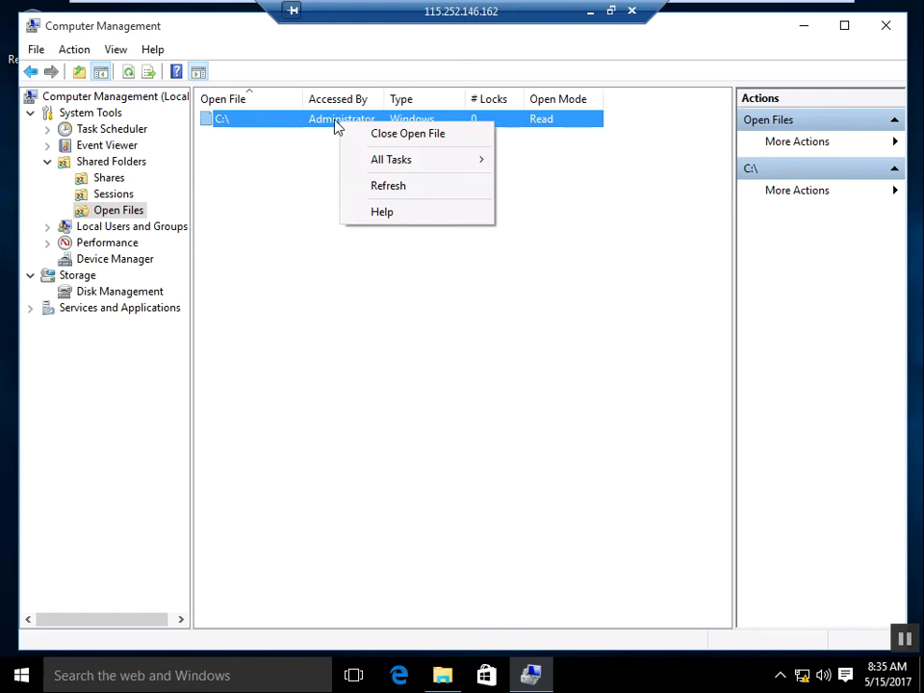
{"action": "left_click", "coordinate": [394, 143]}
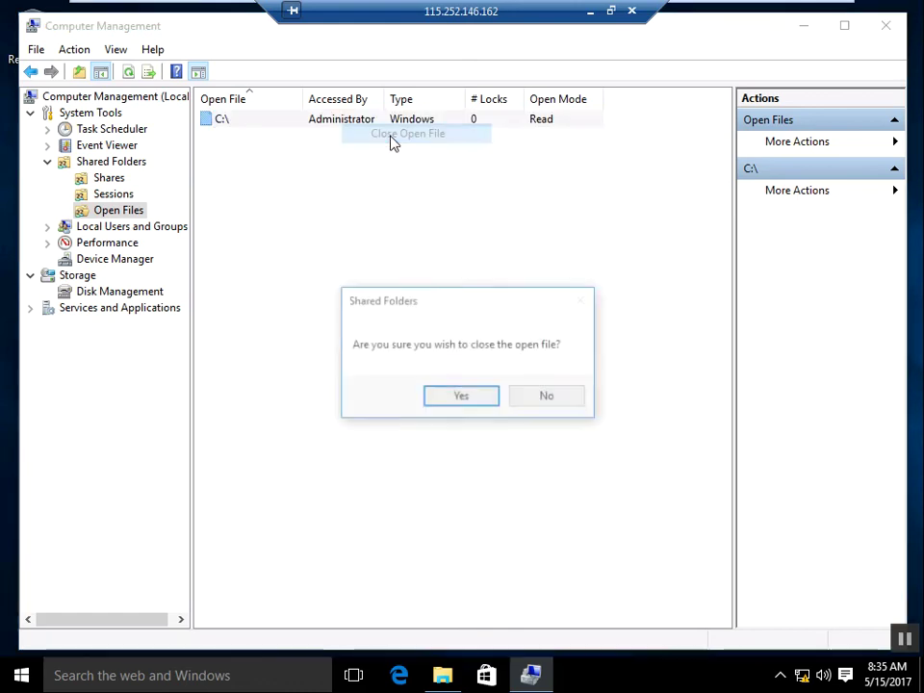
{"action": "left_click", "coordinate": [481, 399]}
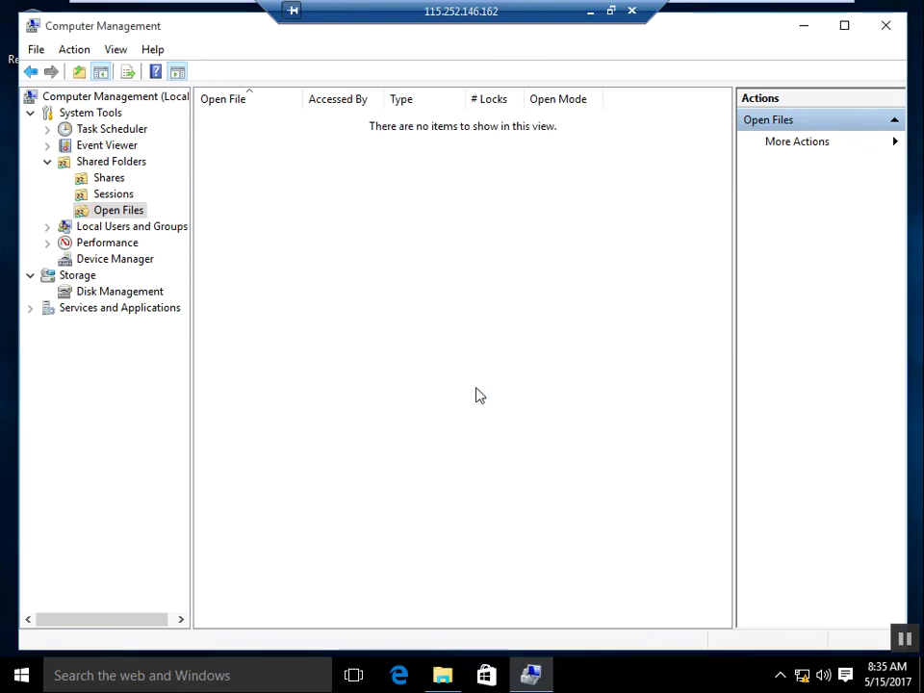
Step: End the Administrator session from CLIENT1 under Sessions, confirming with Yes
{"action": "left_click", "coordinate": [112, 195]}
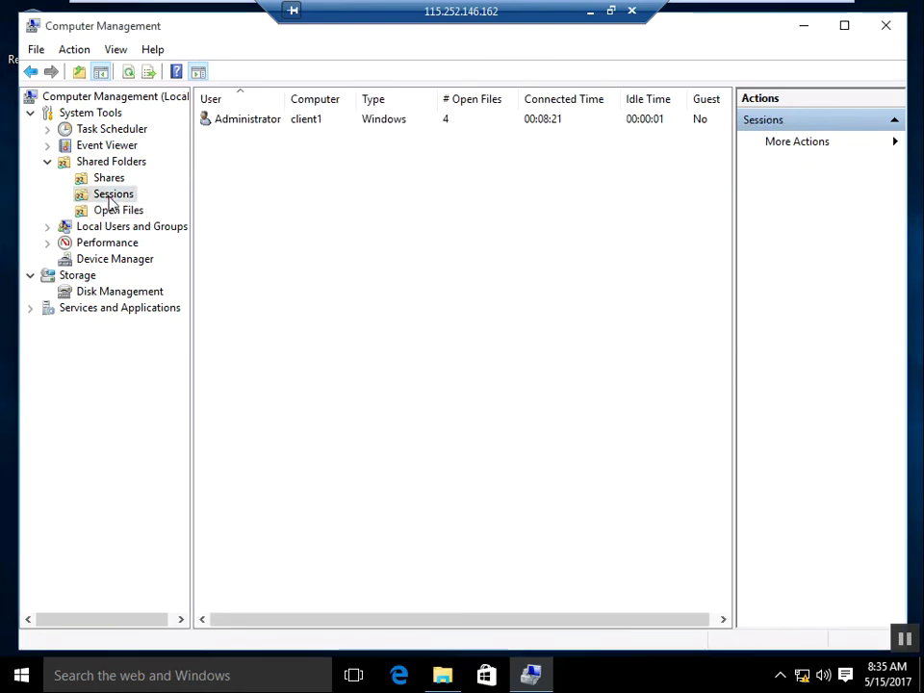
{"action": "right_click", "coordinate": [257, 124]}
{"action": "left_click", "coordinate": [279, 132]}
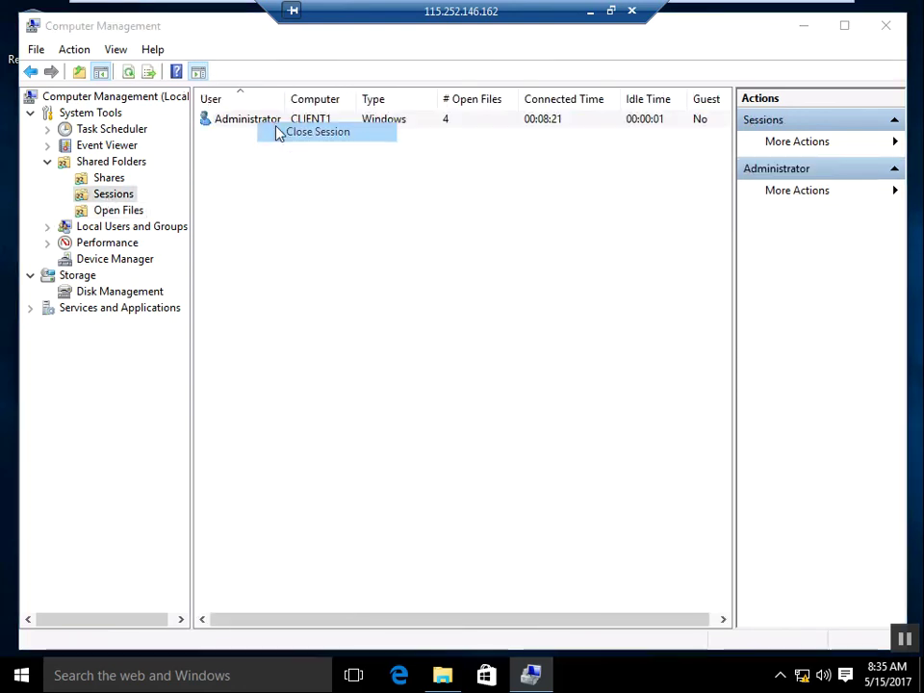
{"action": "left_click", "coordinate": [456, 399]}
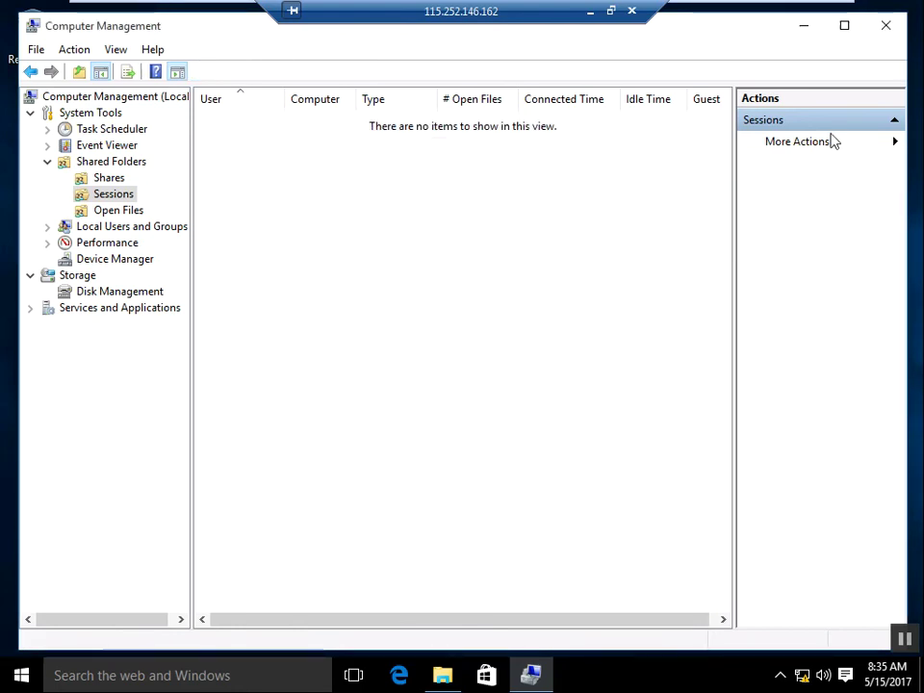
Step: Close Computer Management and File Explorer, leaving client 2's bare desktop
{"action": "left_click", "coordinate": [885, 27]}
{"action": "key", "text": "super+e"}
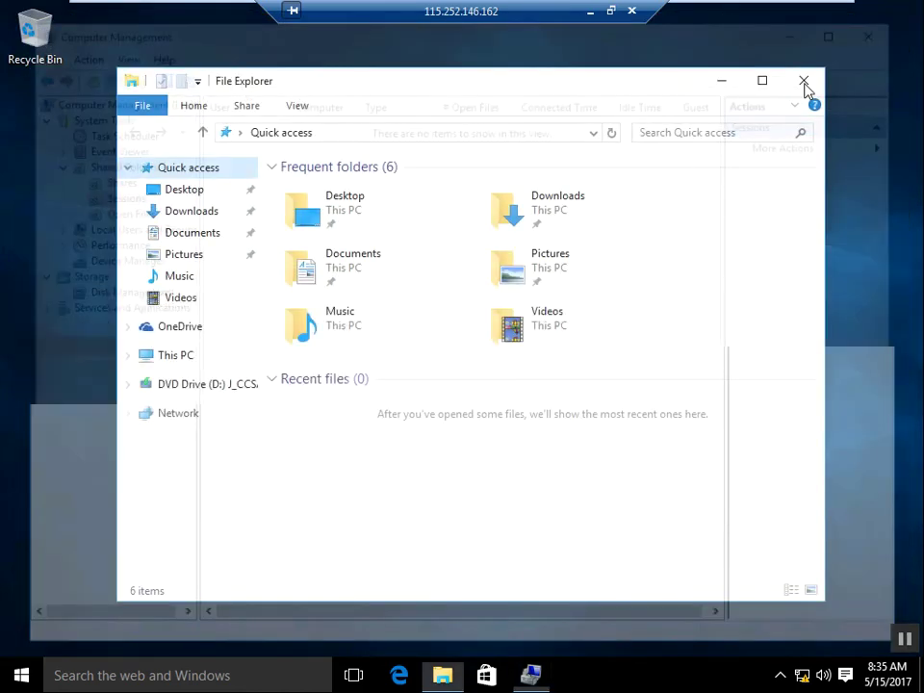
{"action": "left_click", "coordinate": [805, 82]}
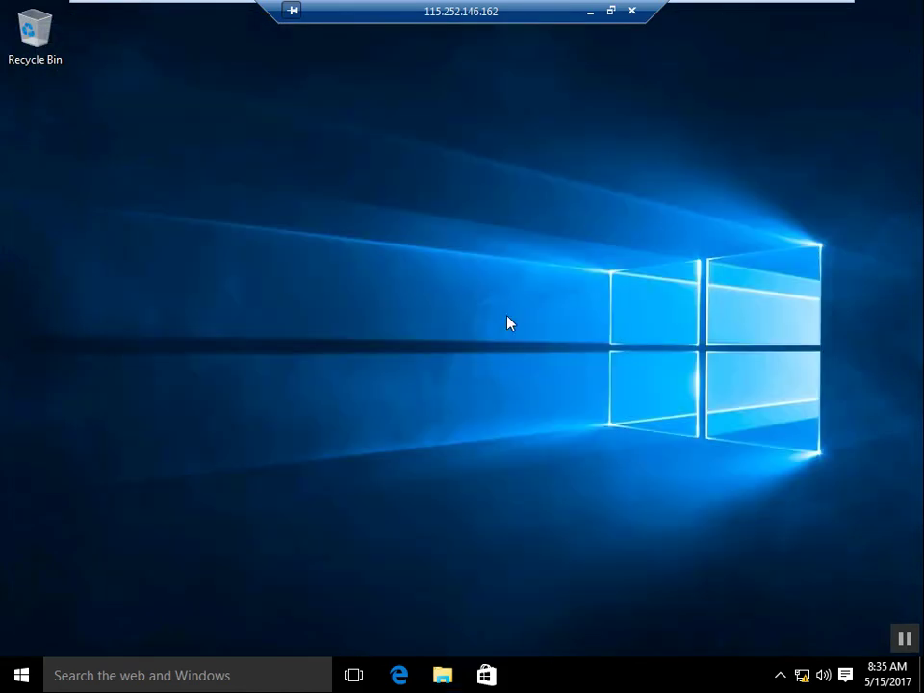
Step: Exit full screen and flip between the client 1 and client 2 tabs, ending on client 2
{"action": "mouse_move", "coordinate": [697, 5]}
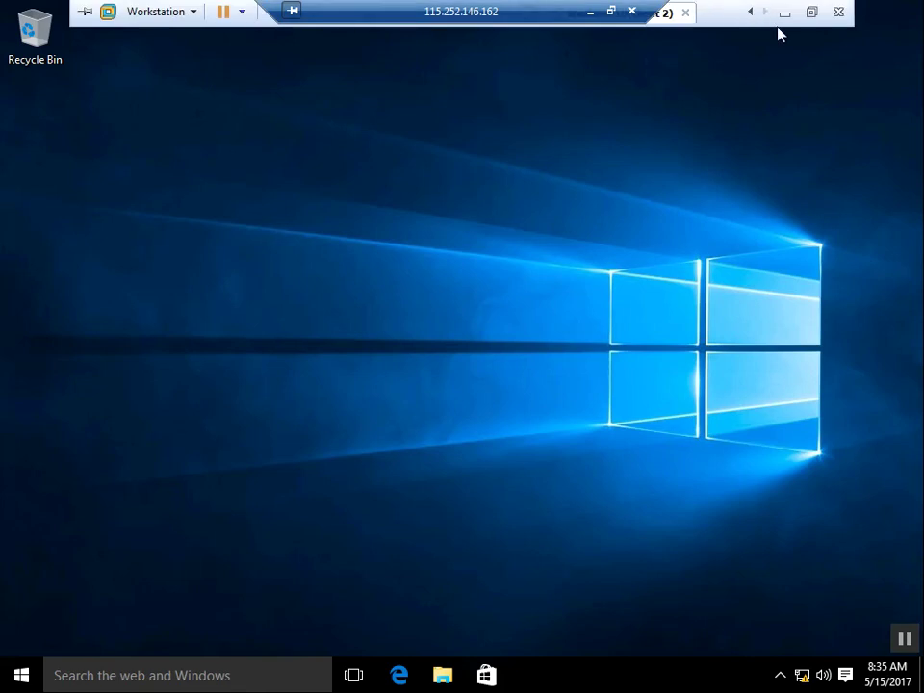
{"action": "left_click", "coordinate": [813, 14]}
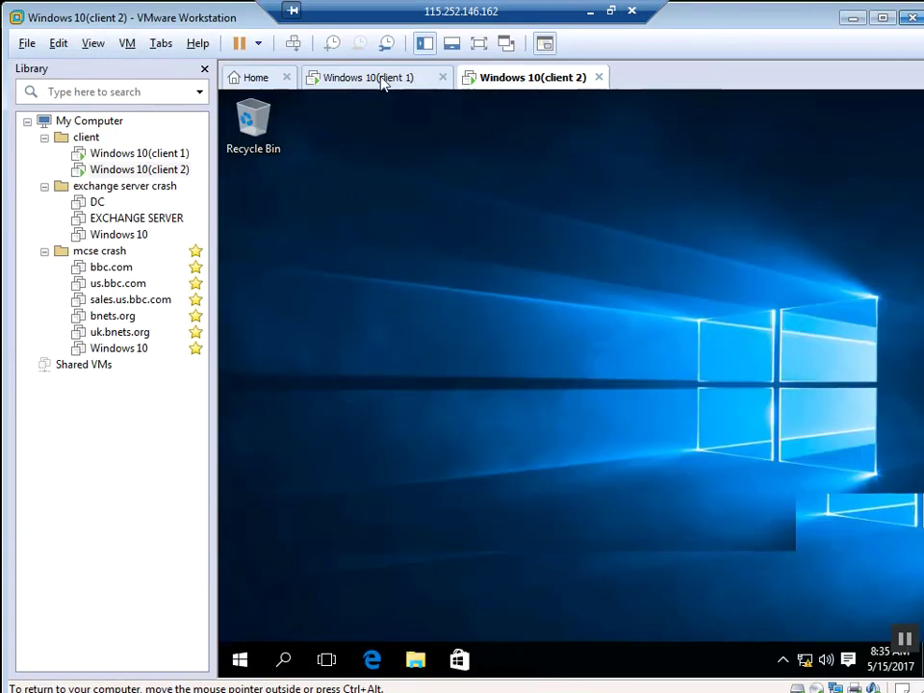
{"action": "left_click", "coordinate": [382, 85]}
{"action": "left_click", "coordinate": [529, 86]}
{"action": "left_click", "coordinate": [371, 79]}
{"action": "left_click", "coordinate": [532, 83]}
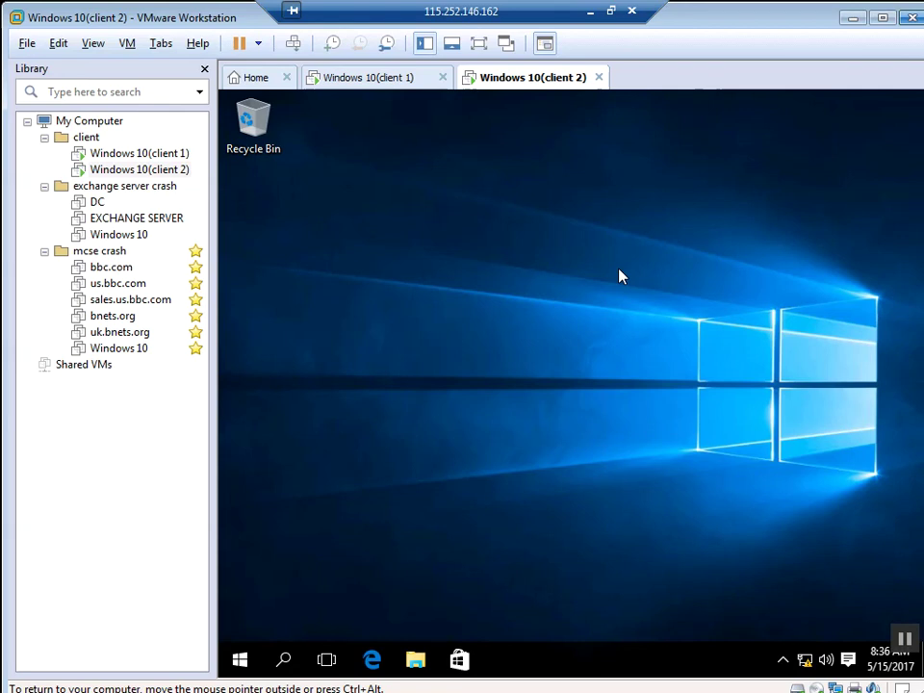
Step: Create a new desktop folder named file1
{"action": "right_click", "coordinate": [612, 274]}
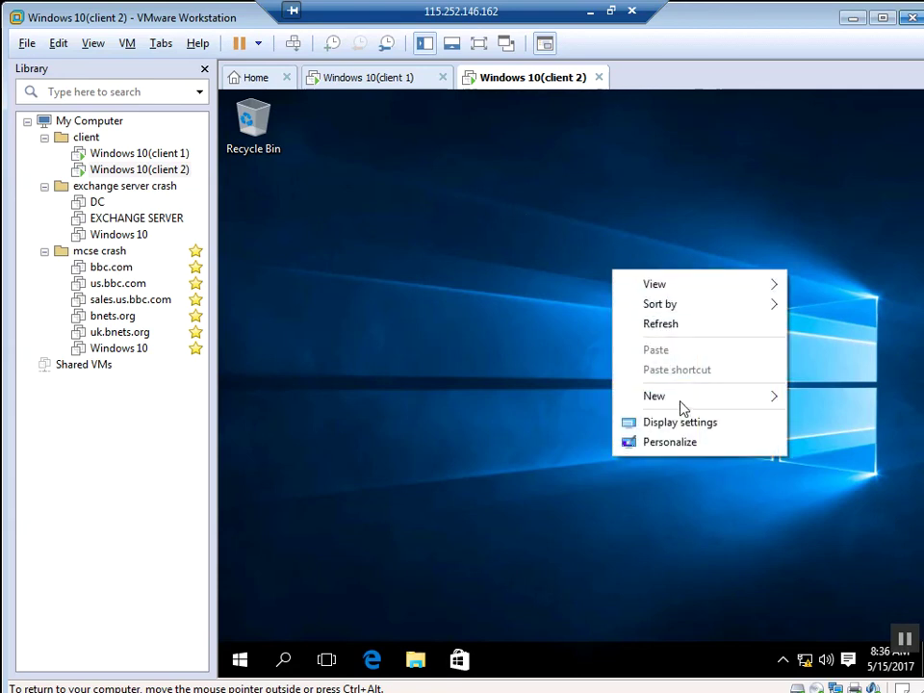
{"action": "mouse_move", "coordinate": [670, 405]}
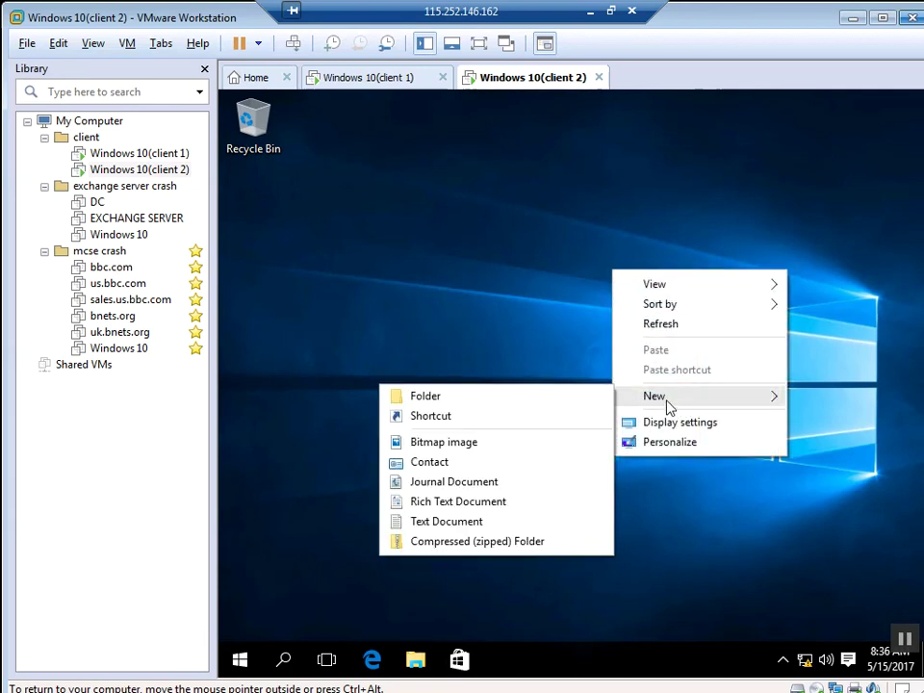
{"action": "left_click", "coordinate": [539, 395]}
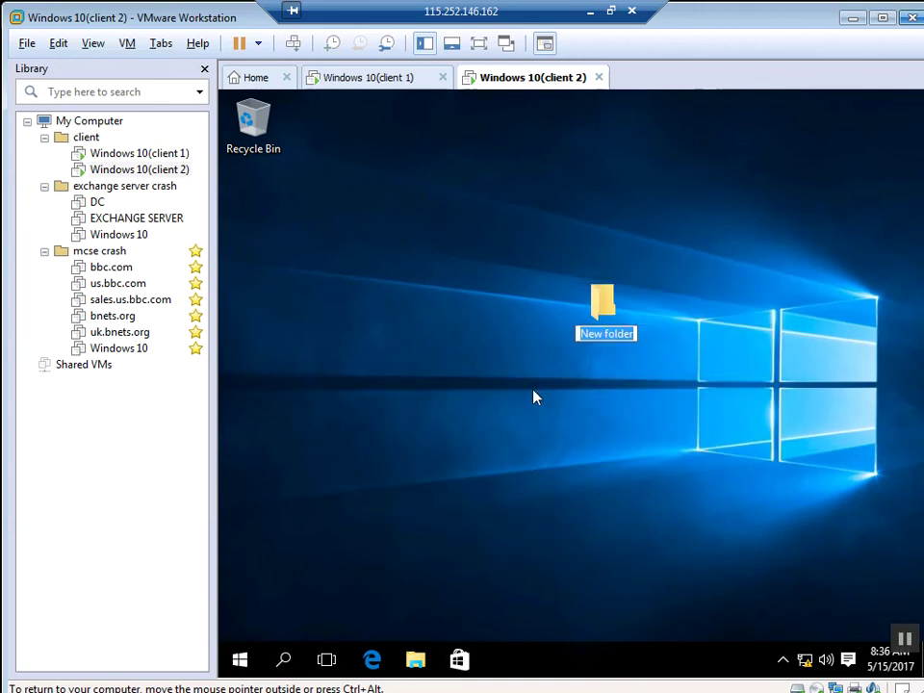
{"action": "type", "text": "fi"}
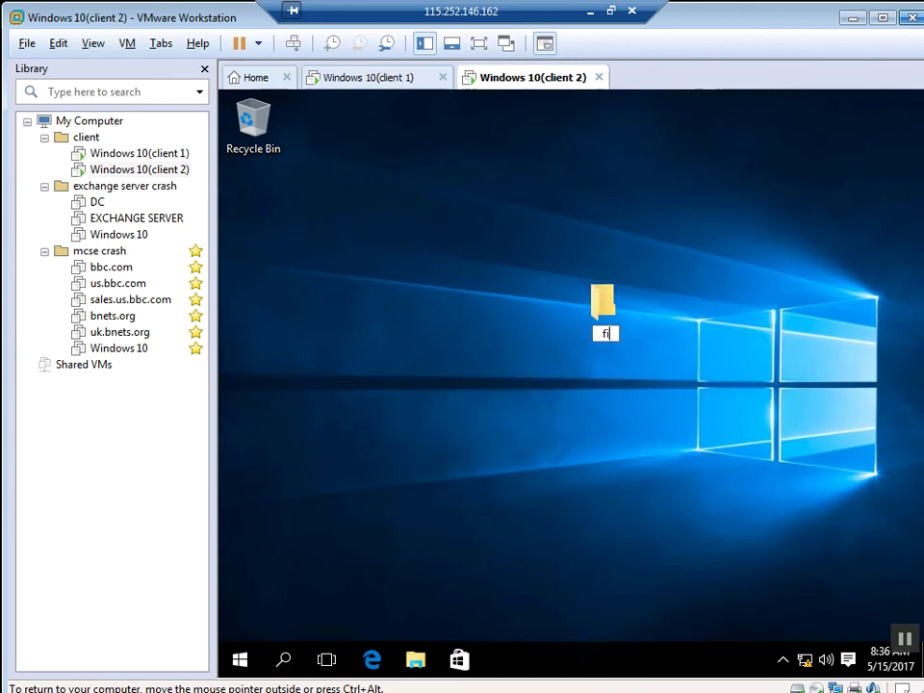
{"action": "type", "text": "le1"}
{"action": "key", "text": "Return"}
Step: Create a second new desktop folder and rename it file2
{"action": "right_click", "coordinate": [570, 394]}
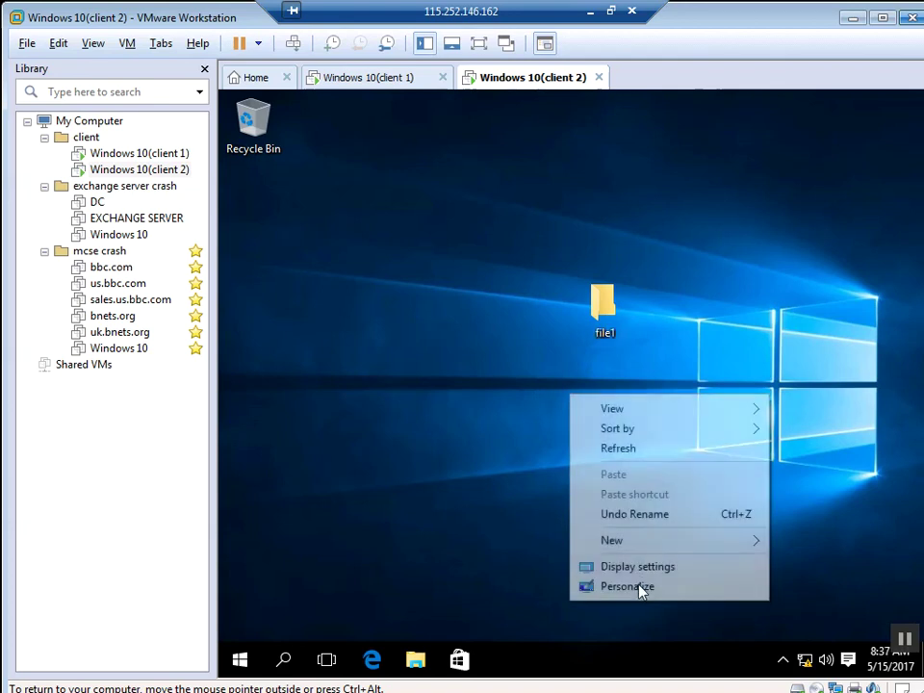
{"action": "mouse_move", "coordinate": [754, 546]}
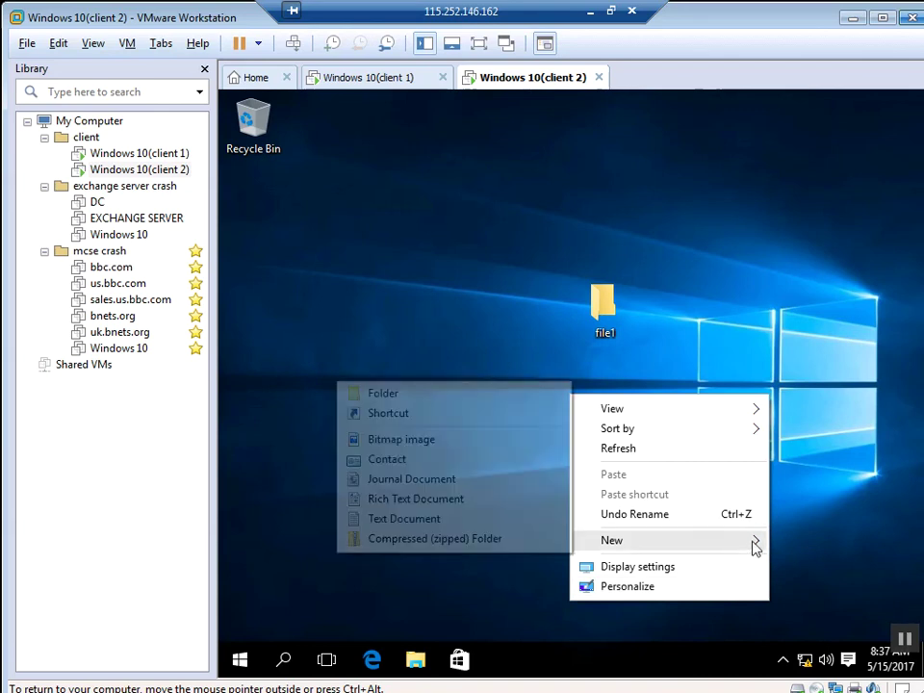
{"action": "left_click", "coordinate": [441, 405]}
{"action": "key", "text": "Return"}
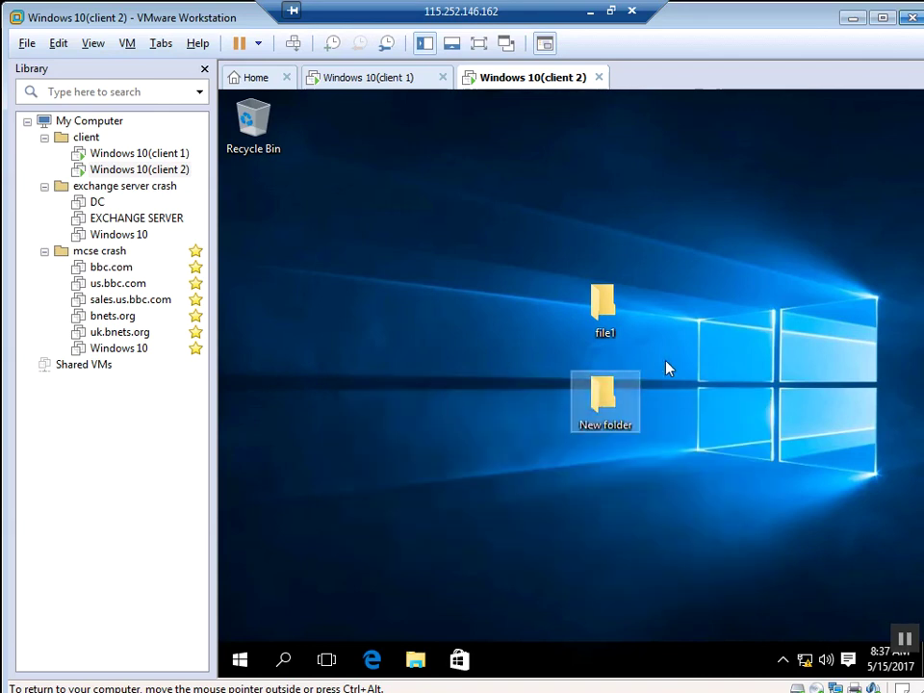
{"action": "right_click", "coordinate": [621, 409]}
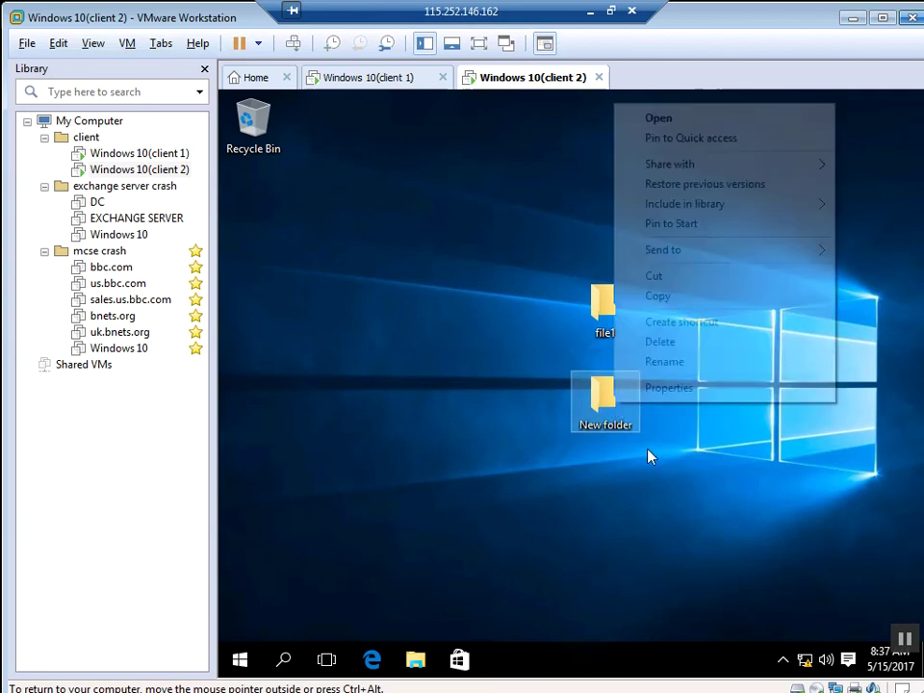
{"action": "left_click", "coordinate": [683, 366]}
{"action": "type", "text": "fi"}
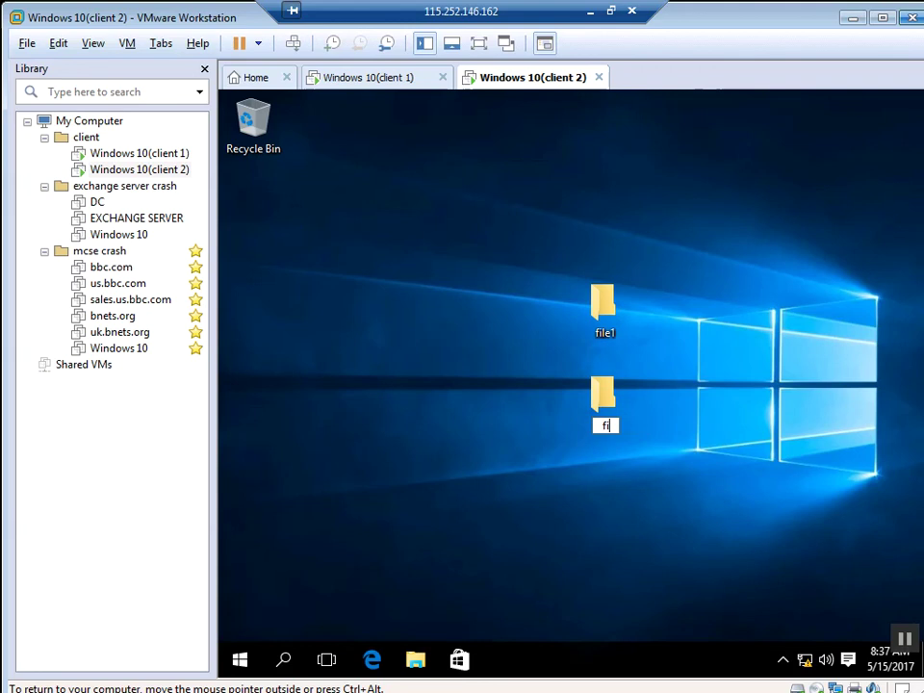
{"action": "type", "text": "le2"}
{"action": "key", "text": "Return"}
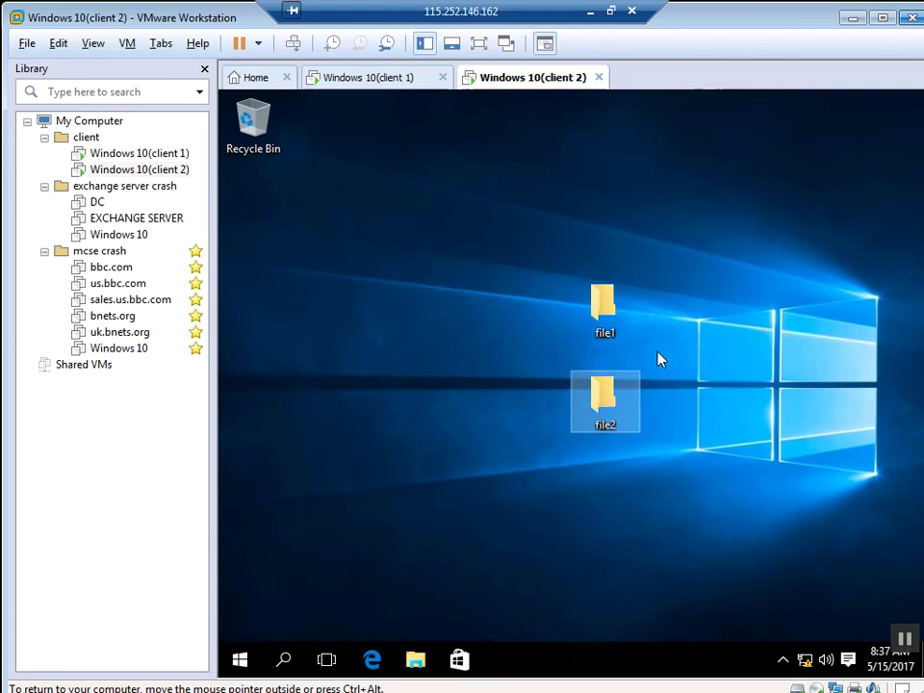
{"action": "left_click", "coordinate": [602, 318]}
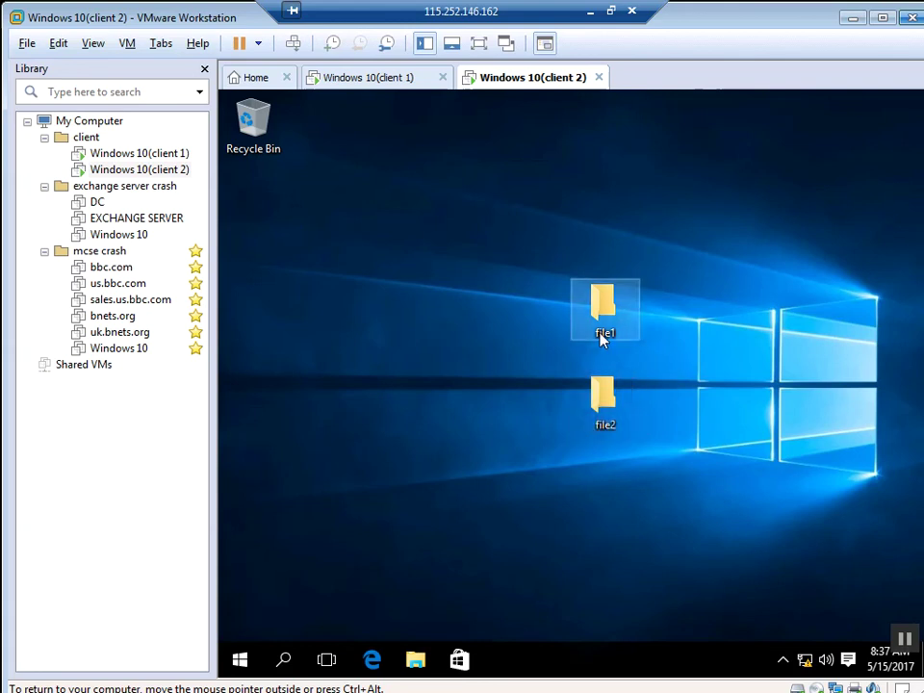
Step: Turn on Advanced Sharing for client 2's file1 folder under the share name file1
{"action": "right_click", "coordinate": [601, 336]}
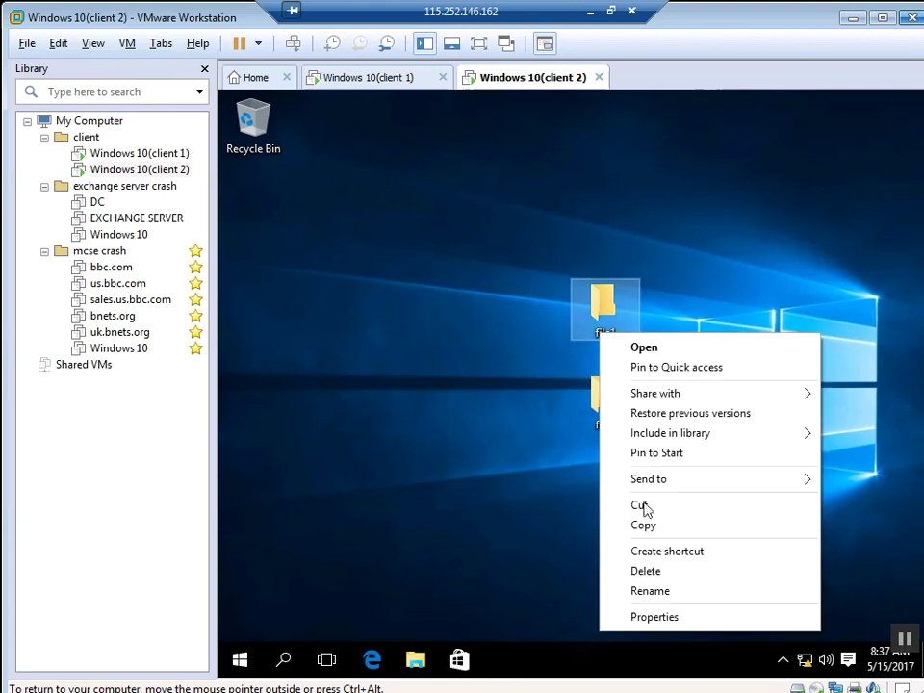
{"action": "left_click", "coordinate": [666, 624]}
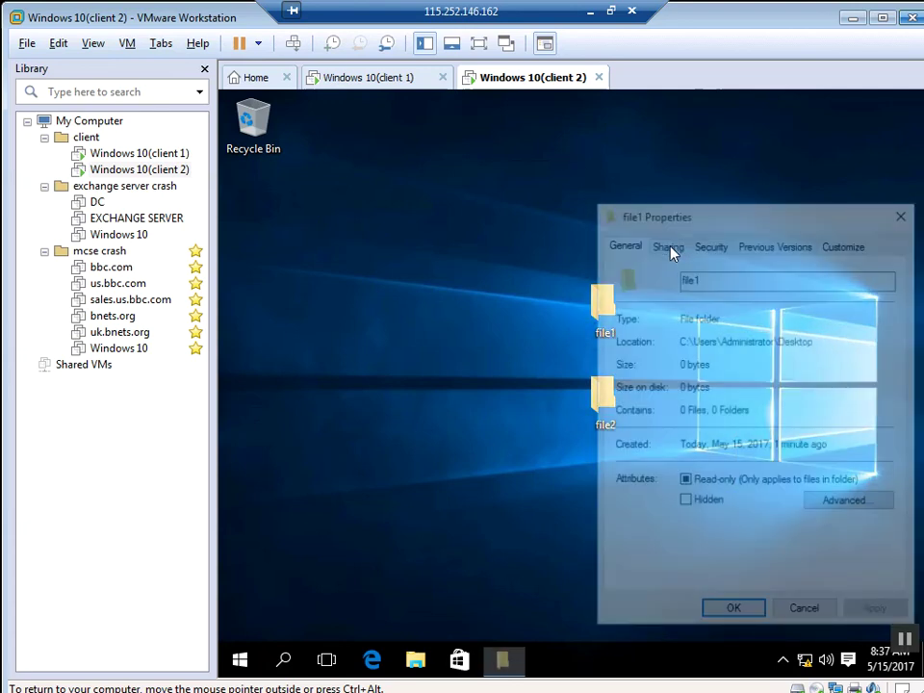
{"action": "left_click", "coordinate": [666, 243]}
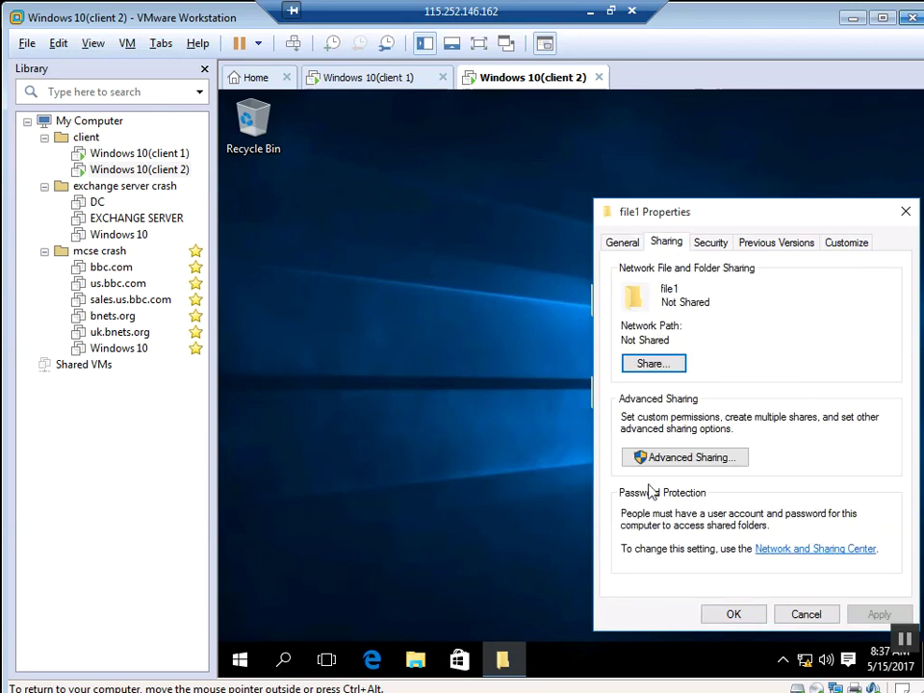
{"action": "left_click", "coordinate": [693, 460]}
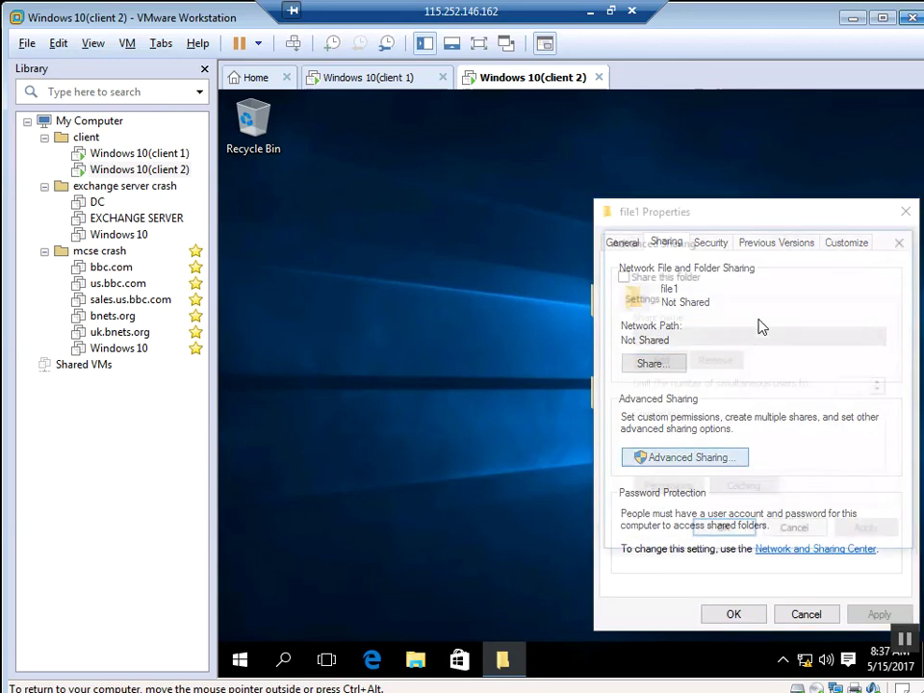
{"action": "left_click", "coordinate": [619, 278]}
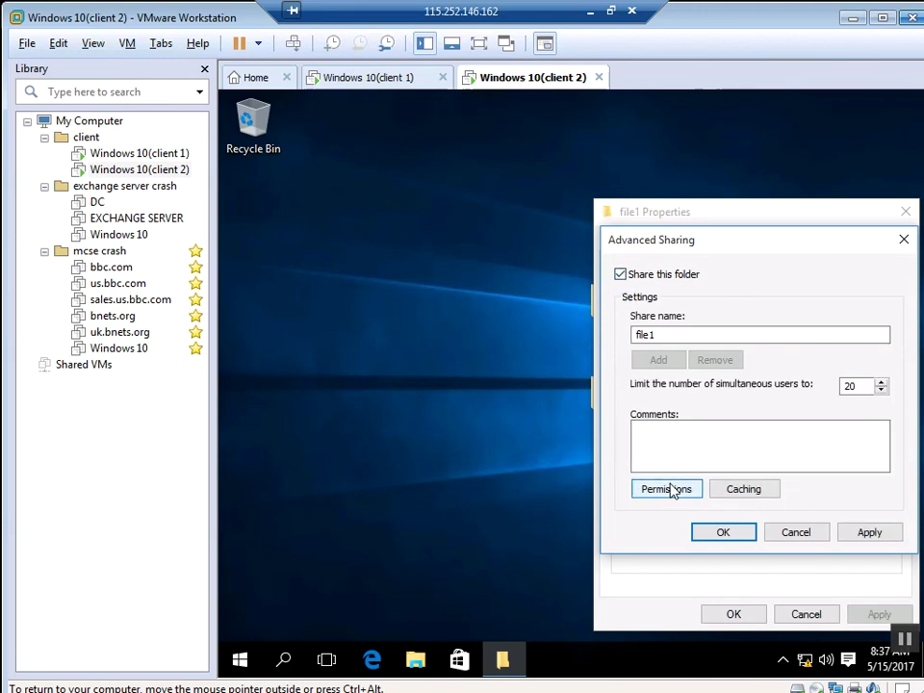
Step: Allow Everyone Full Control on the file1 share and close its properties
{"action": "left_click", "coordinate": [668, 489]}
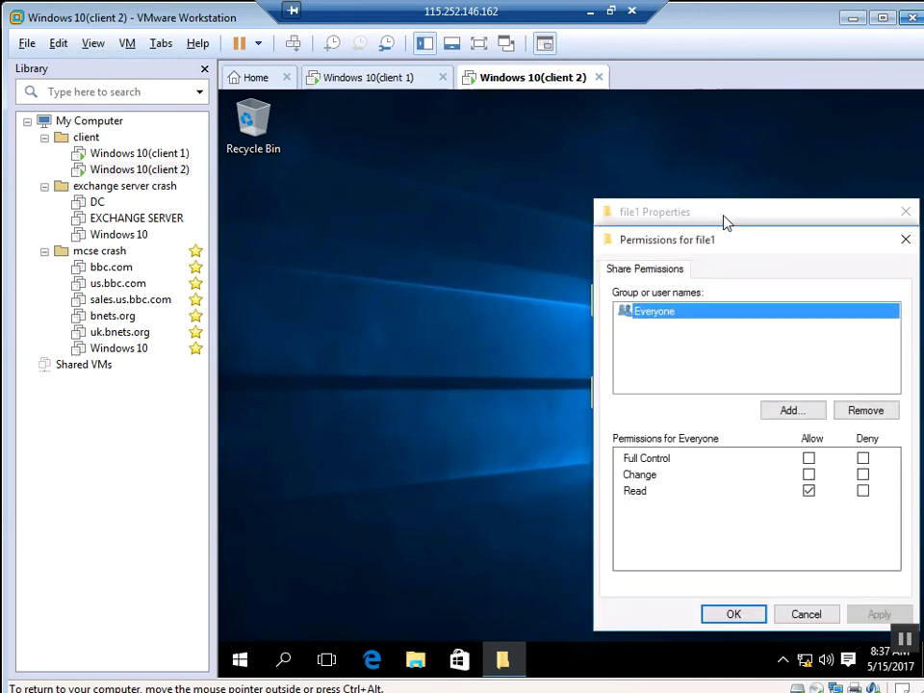
{"action": "left_click", "coordinate": [809, 460]}
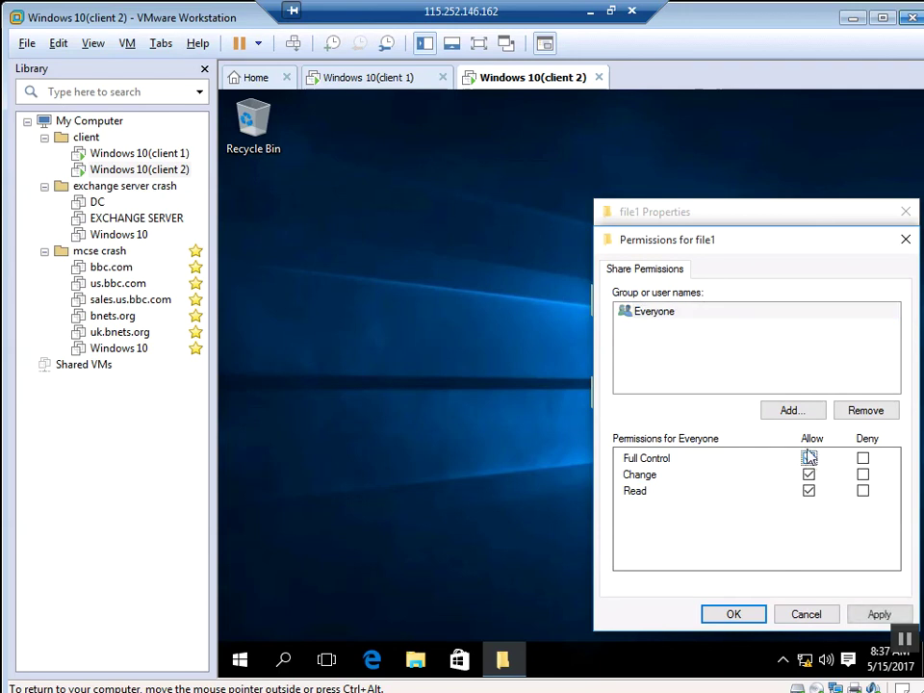
{"action": "left_click", "coordinate": [879, 613]}
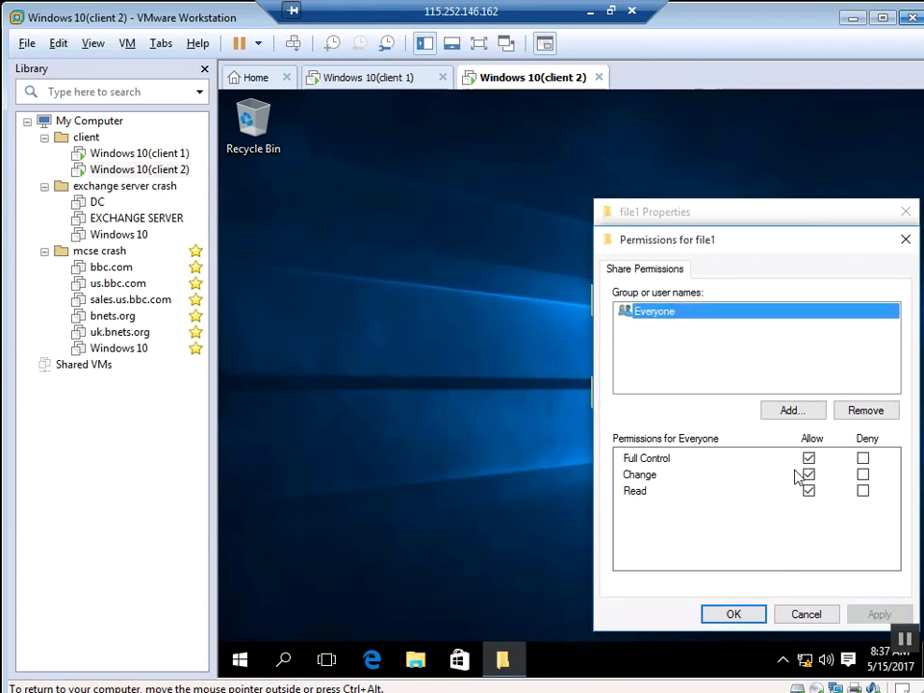
{"action": "left_click", "coordinate": [736, 614]}
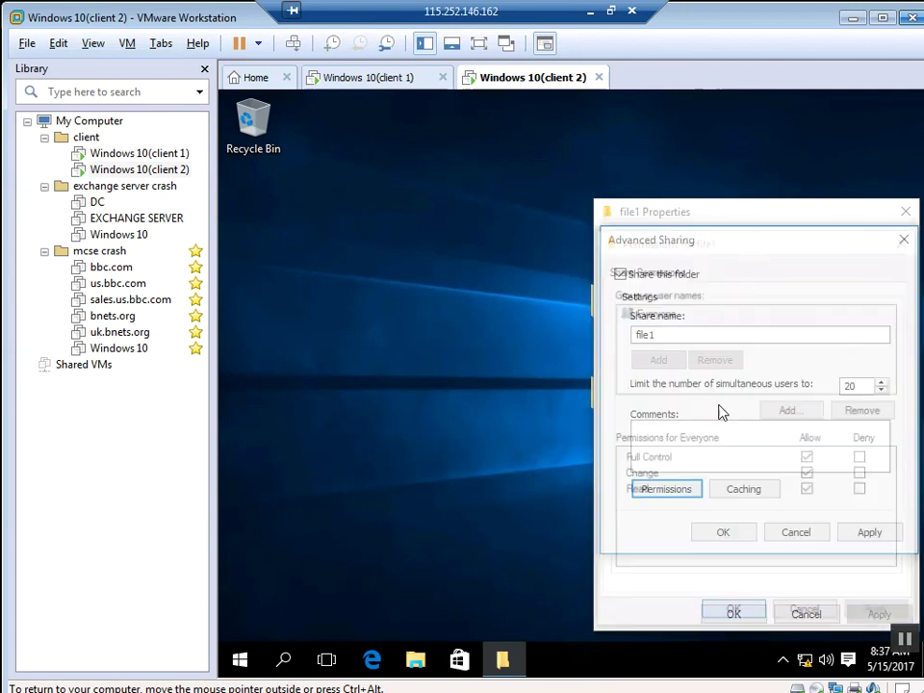
{"action": "left_click", "coordinate": [709, 532]}
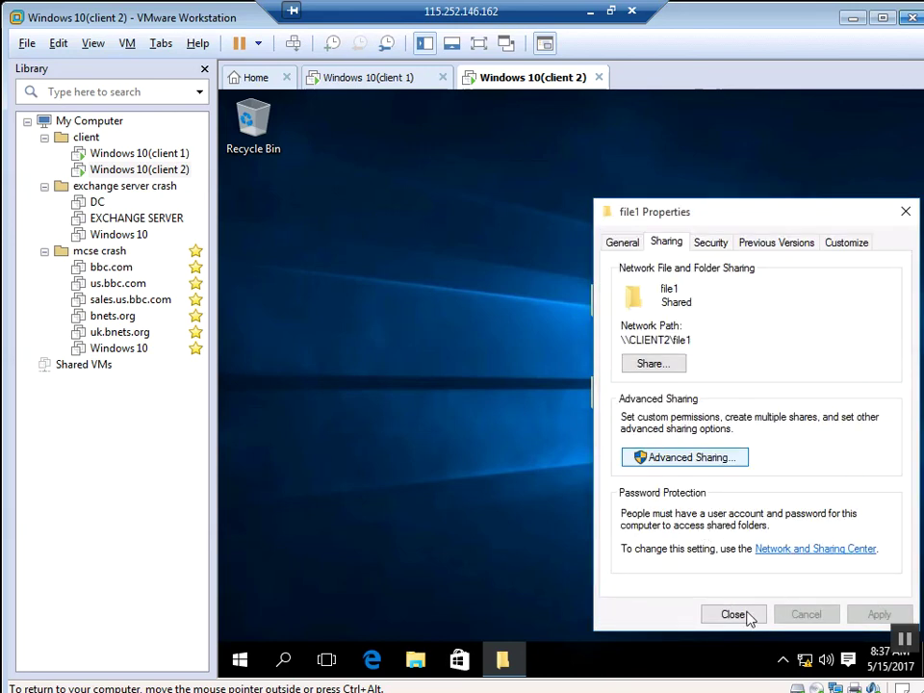
{"action": "left_click", "coordinate": [742, 614]}
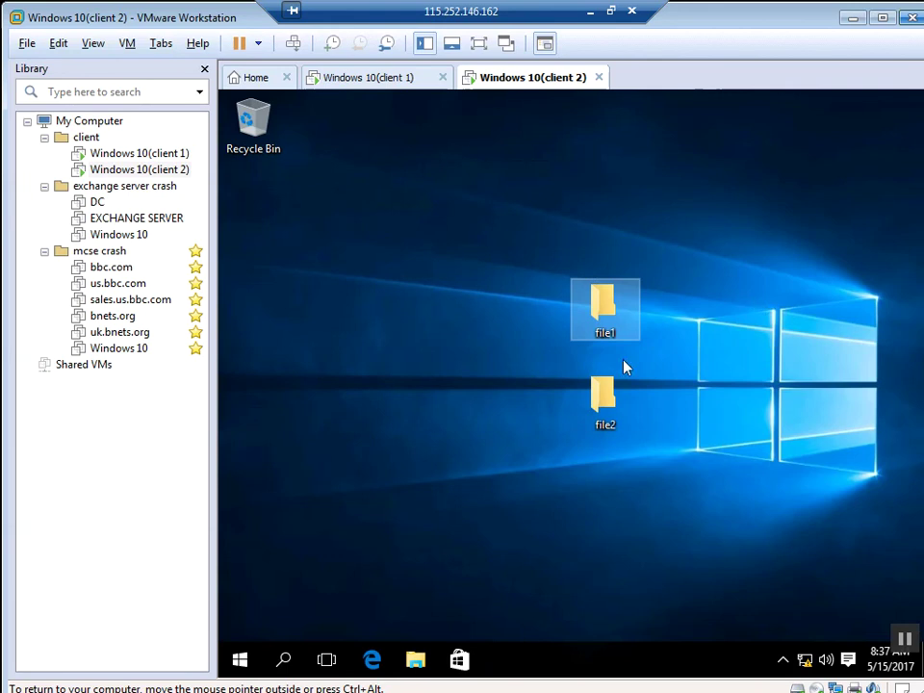
Step: Turn on Advanced Sharing for client 2's file2 folder under the share name file2
{"action": "left_click", "coordinate": [604, 421]}
{"action": "right_click", "coordinate": [604, 420]}
{"action": "right_click", "coordinate": [605, 419]}
{"action": "right_click", "coordinate": [604, 419]}
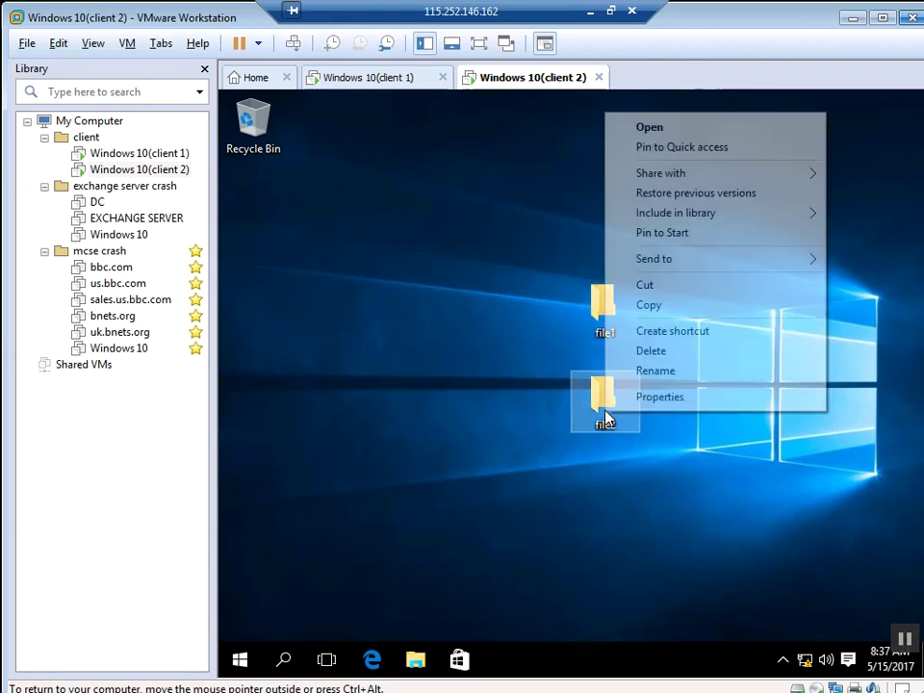
{"action": "left_click", "coordinate": [657, 403]}
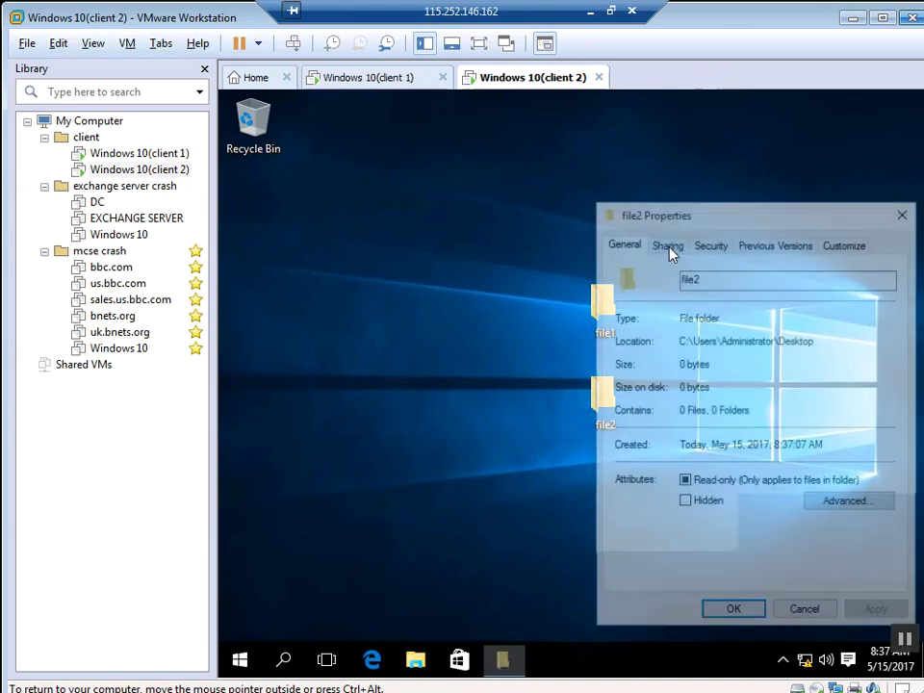
{"action": "left_click", "coordinate": [710, 245]}
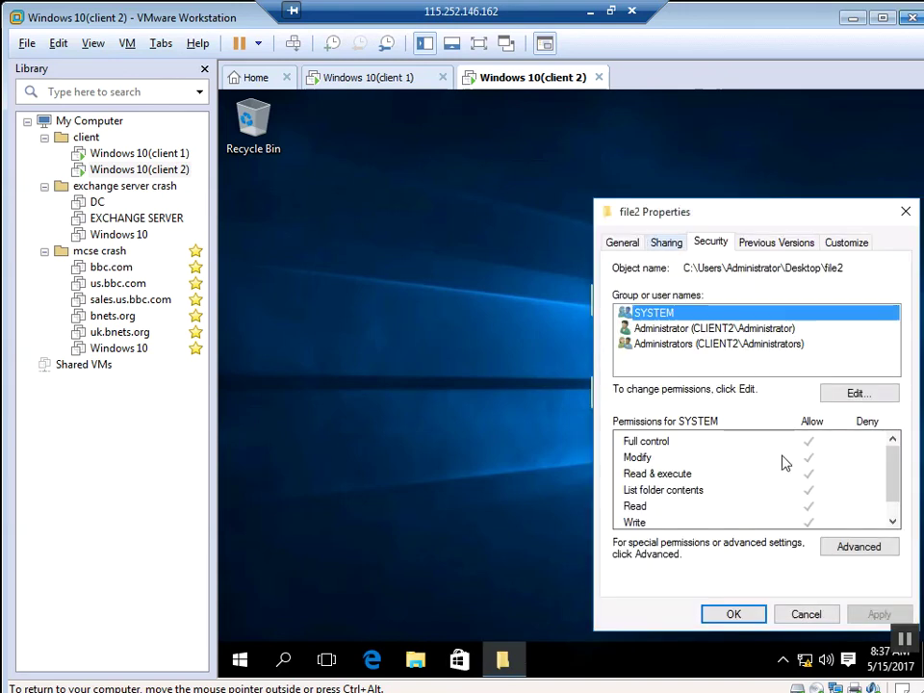
{"action": "left_click", "coordinate": [665, 244]}
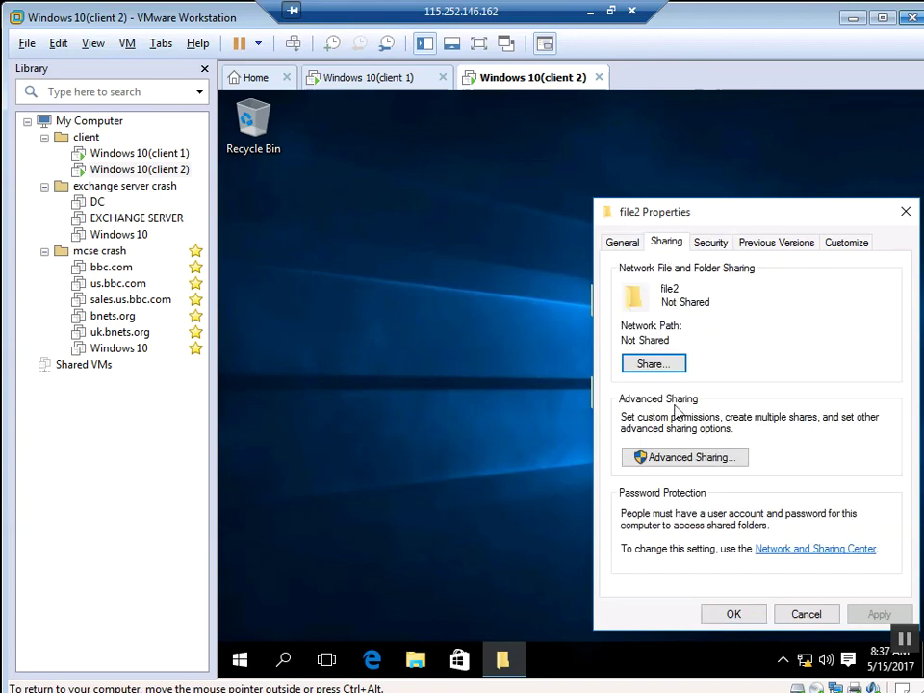
{"action": "left_click", "coordinate": [681, 459]}
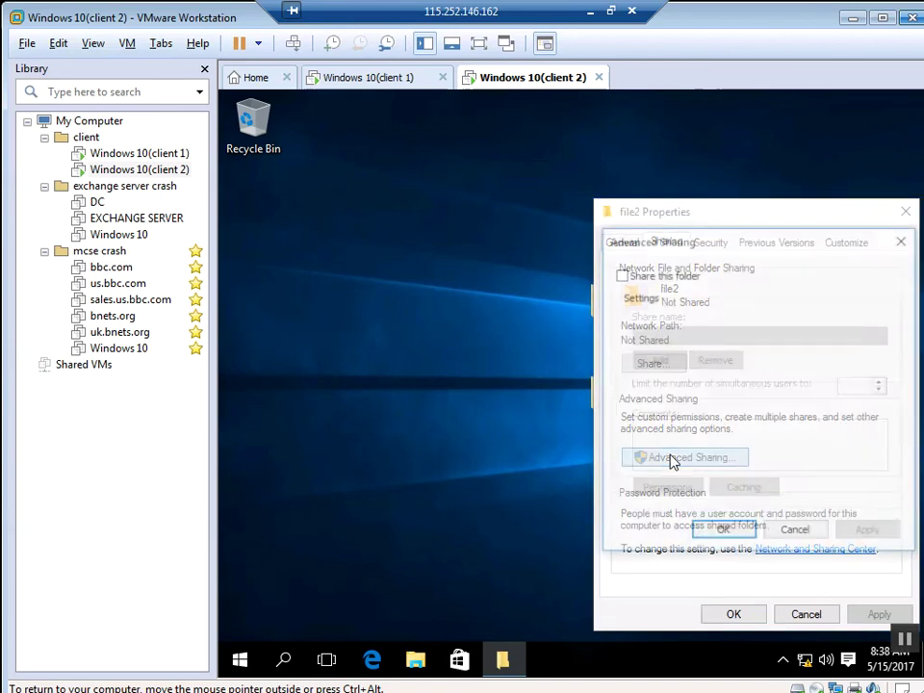
{"action": "left_click", "coordinate": [621, 275]}
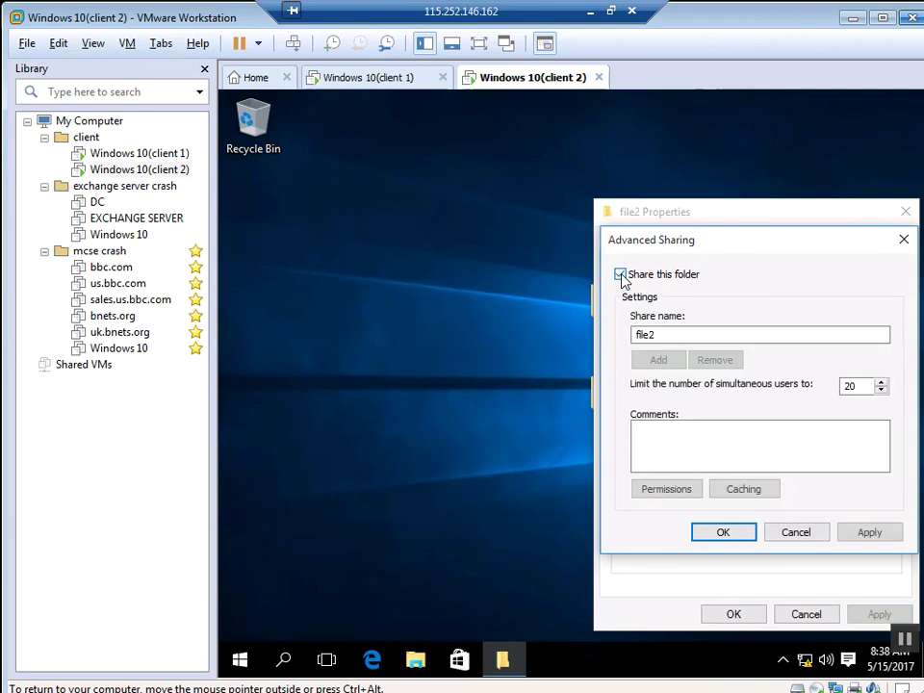
{"action": "left_click_drag", "start_coordinate": [713, 240], "coordinate": [692, 169]}
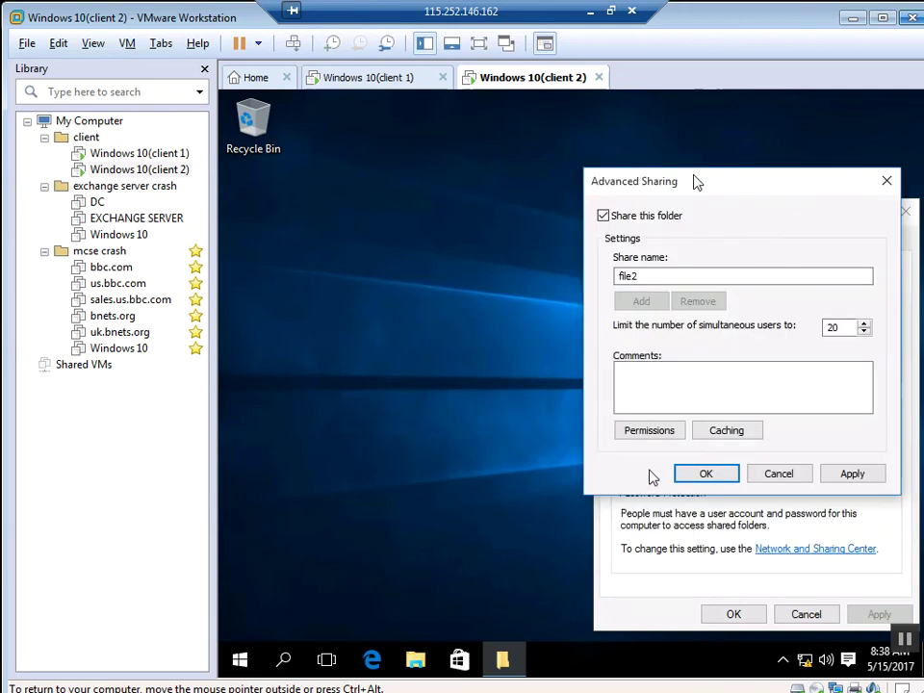
Step: Allow Everyone Full Control on the file2 share, apply, and close its properties
{"action": "left_click", "coordinate": [645, 421]}
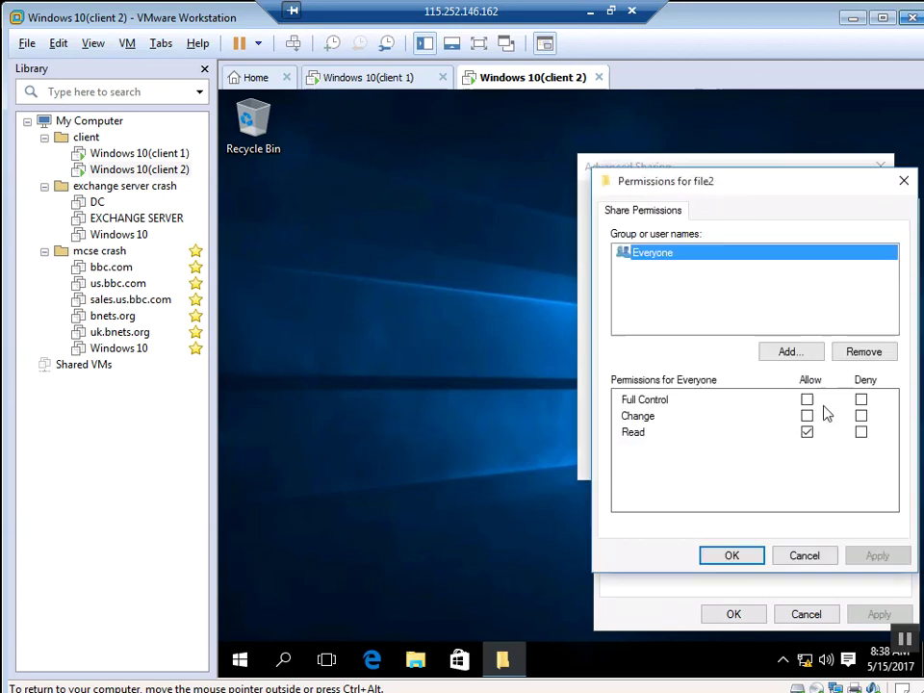
{"action": "left_click", "coordinate": [807, 401]}
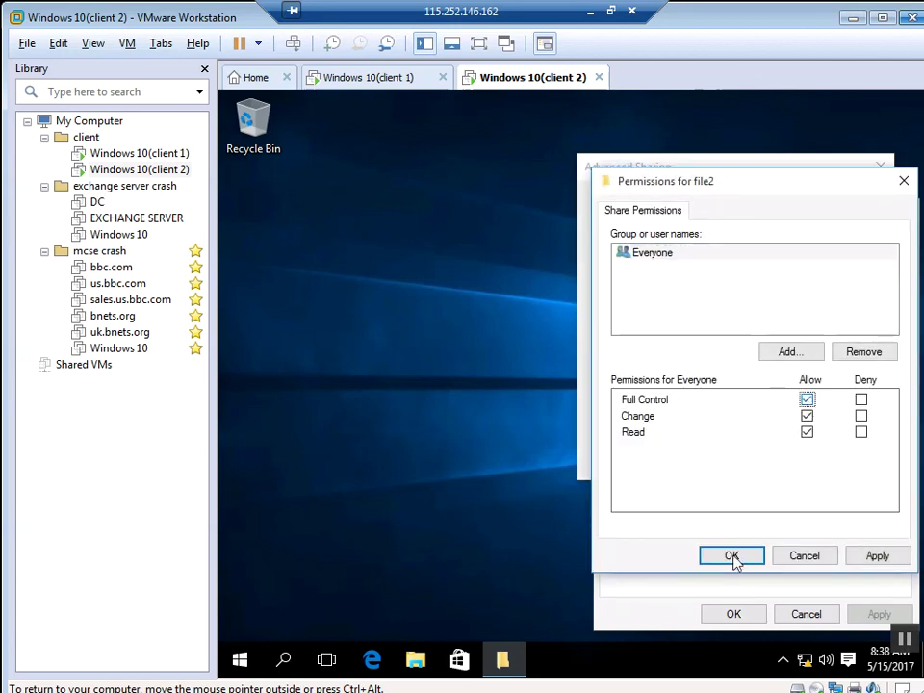
{"action": "left_click", "coordinate": [874, 556]}
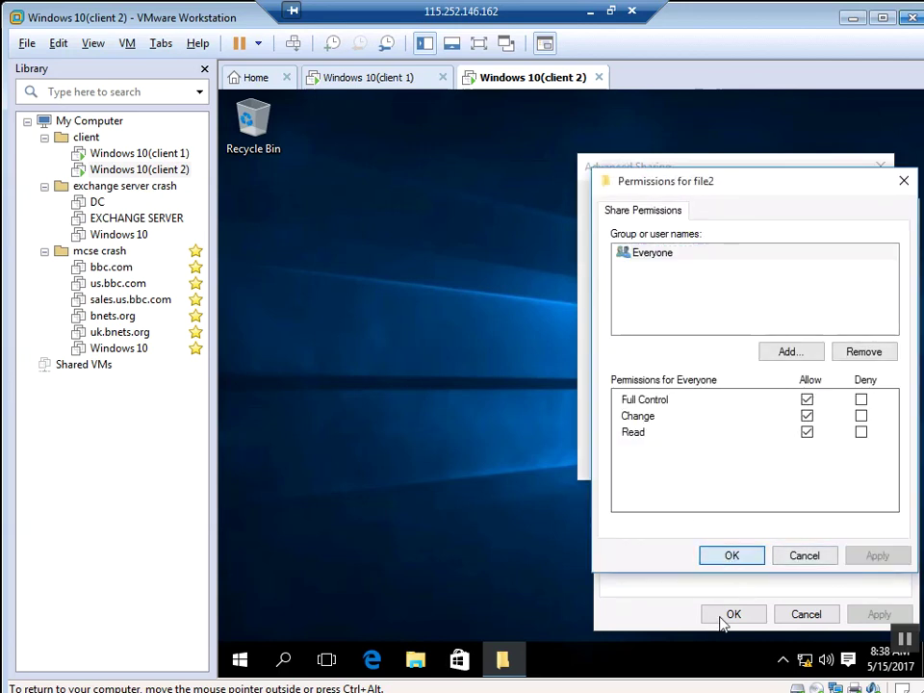
{"action": "left_click", "coordinate": [732, 555]}
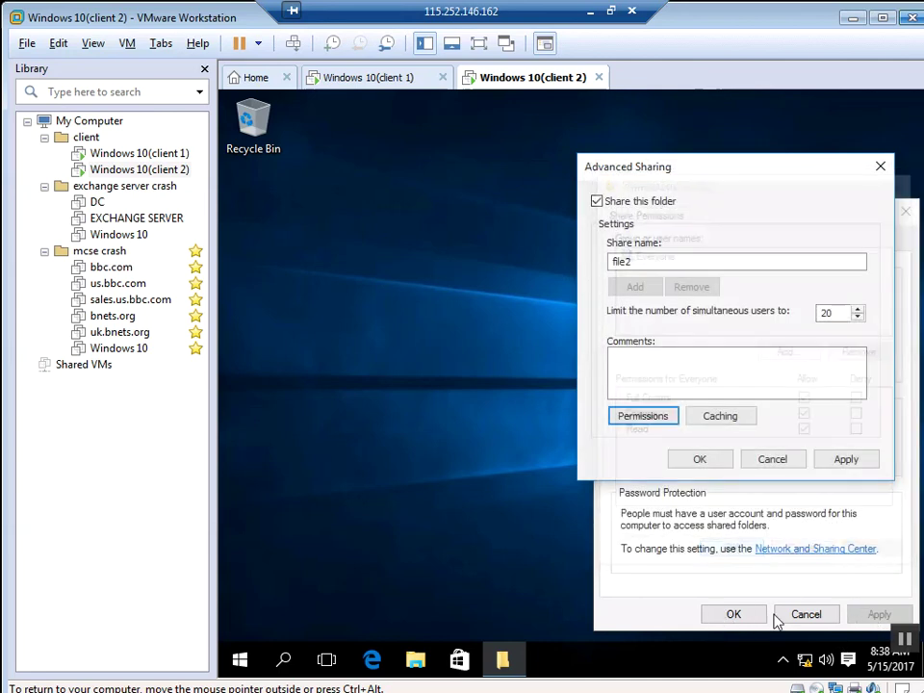
{"action": "left_click", "coordinate": [836, 462]}
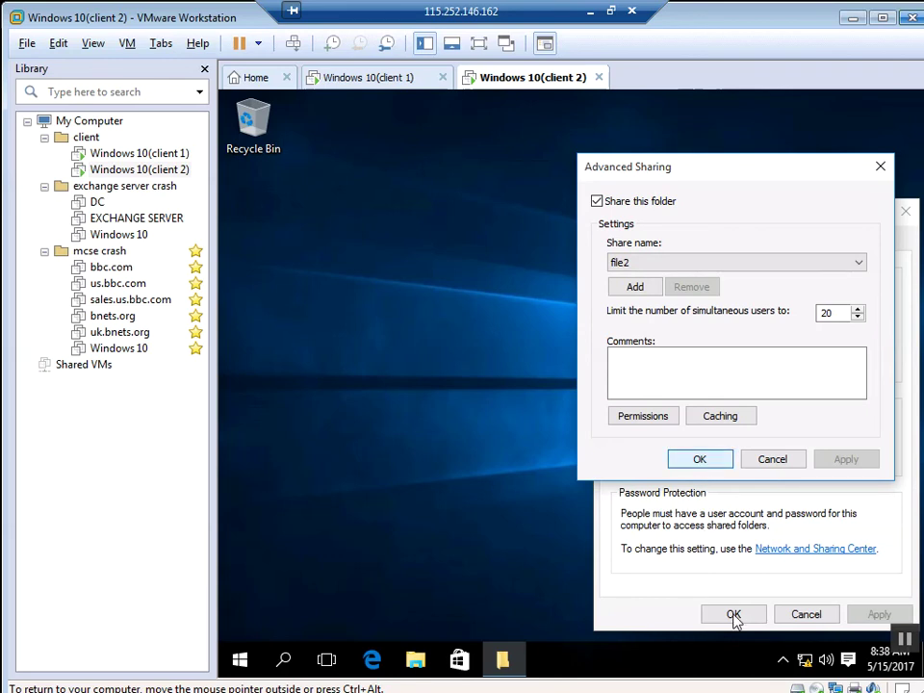
{"action": "left_click", "coordinate": [701, 463]}
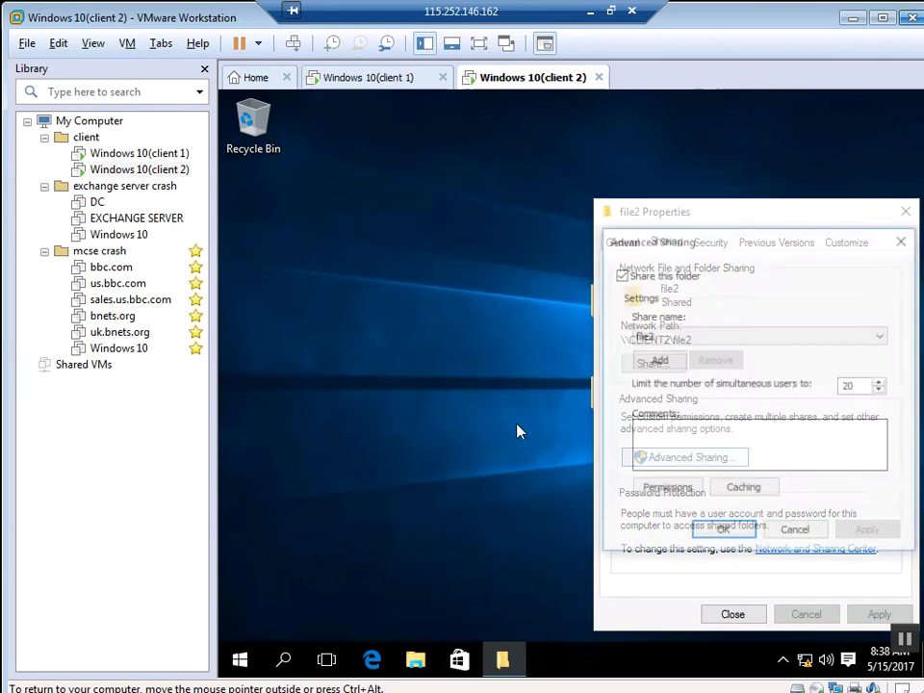
{"action": "left_click", "coordinate": [722, 535]}
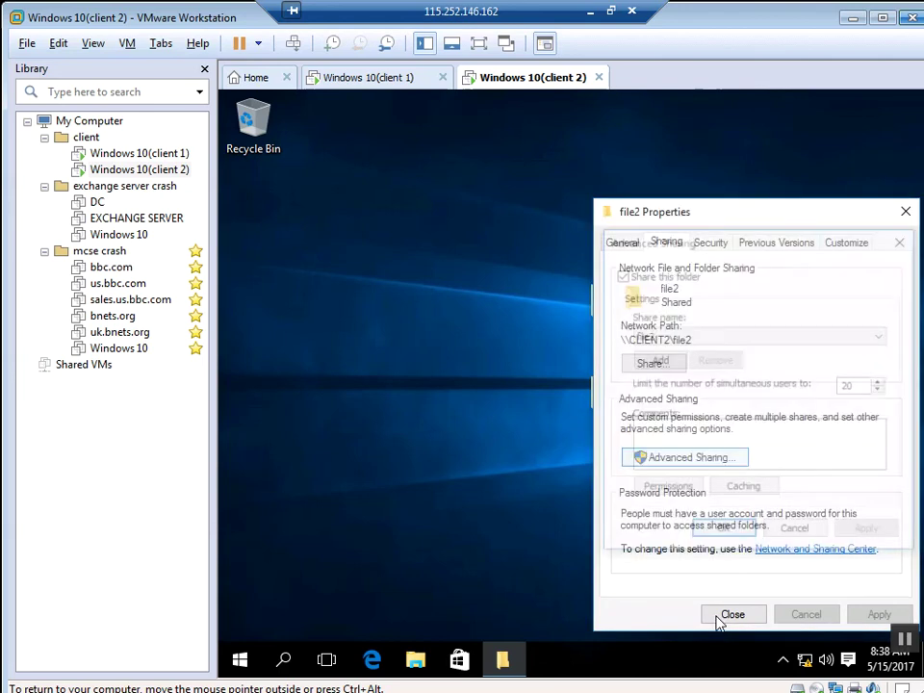
{"action": "left_click", "coordinate": [714, 619]}
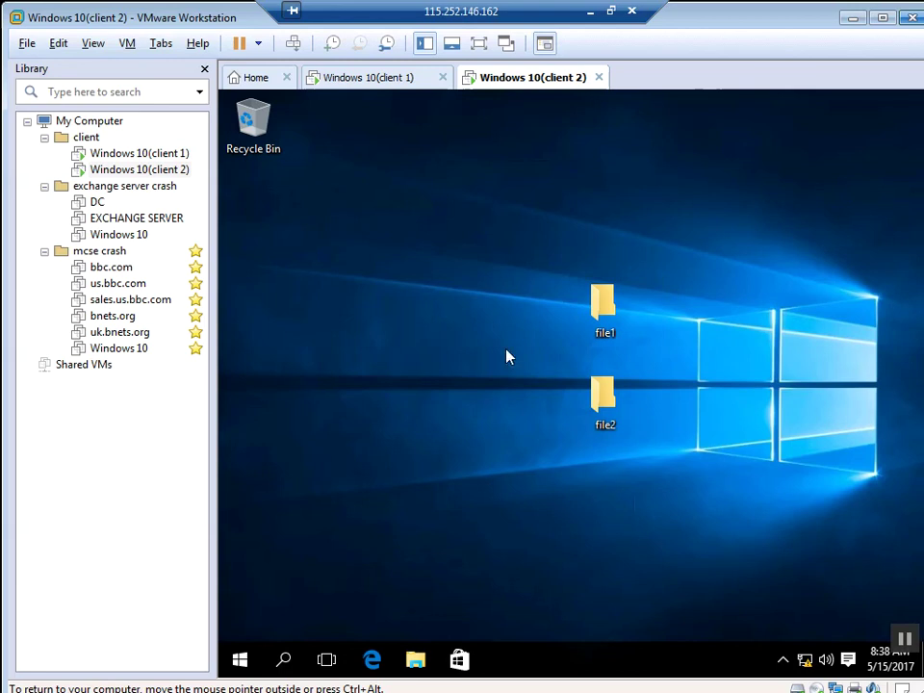
Step: On client 1, run \\20.0.0.2 to list its shares file1, file2 and rafeeq
{"action": "left_click", "coordinate": [383, 79]}
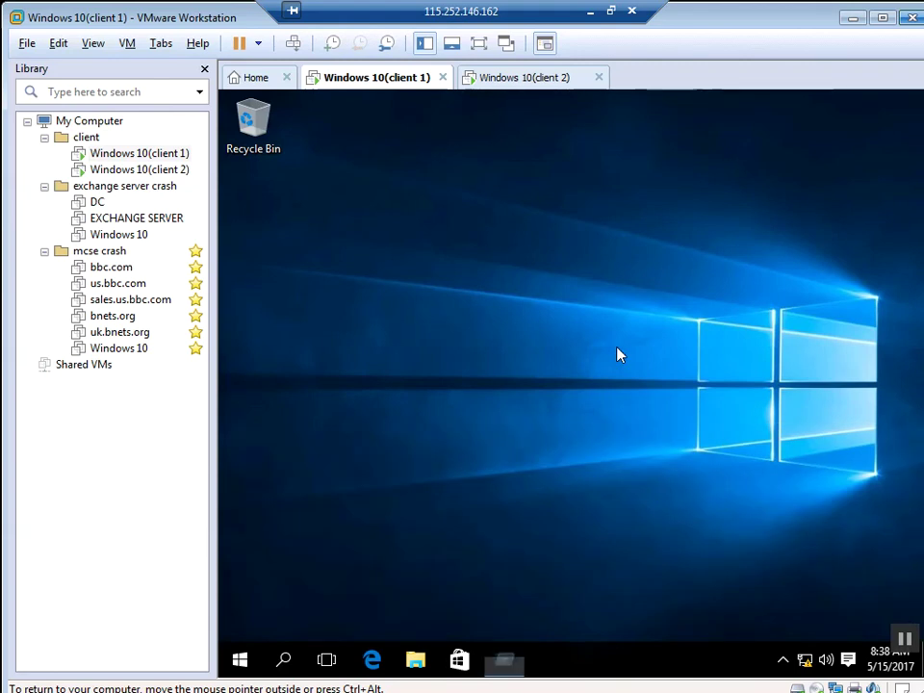
{"action": "key", "text": "super+r"}
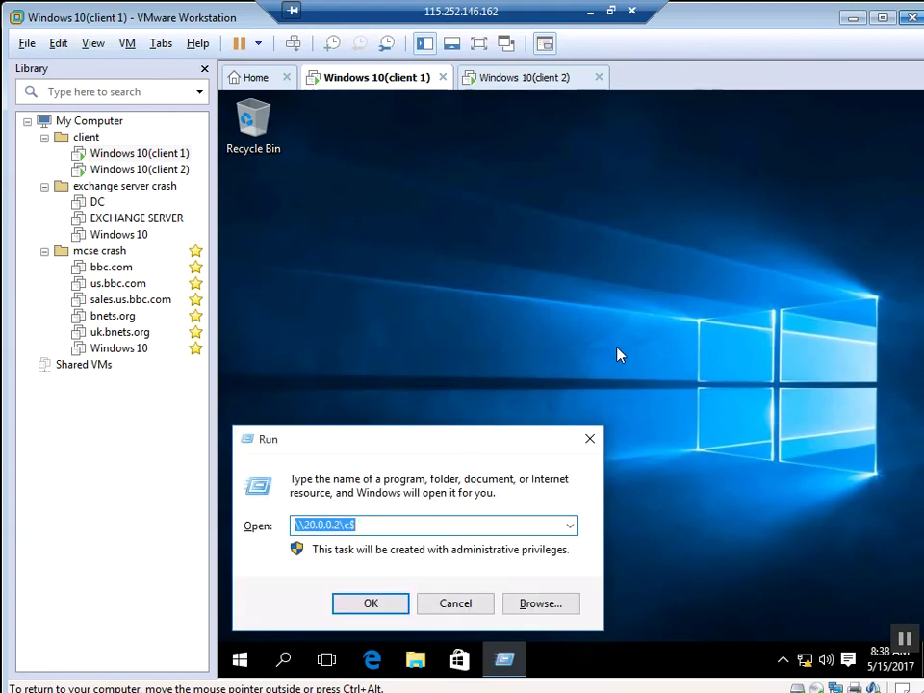
{"action": "key", "text": "End"}
{"action": "key", "text": "BackSpace"}
{"action": "type", "text": "$"}
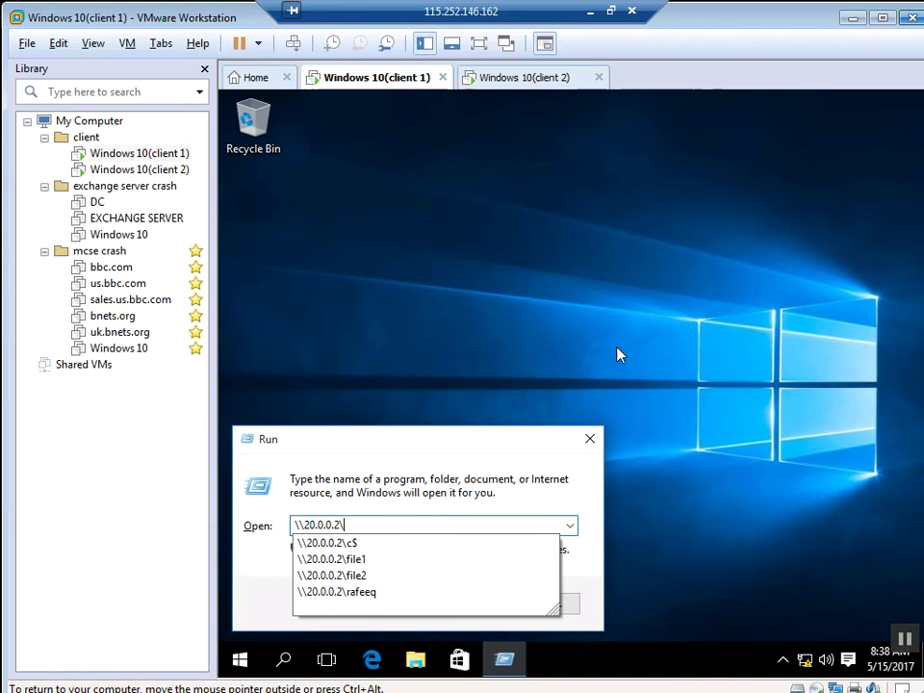
{"action": "key", "text": "Return"}
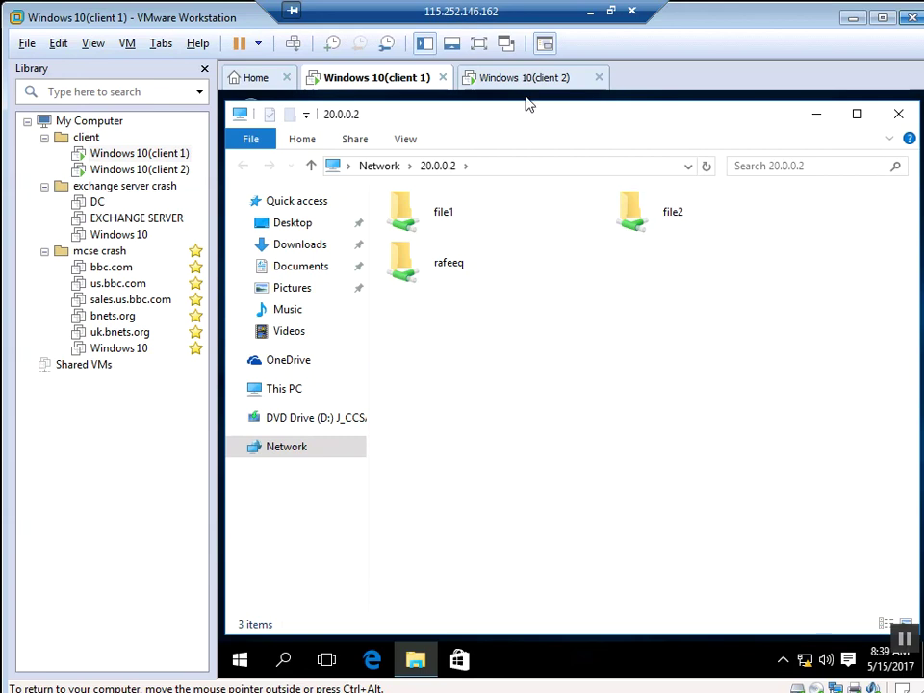
Step: Return to client 2's desktop and bring up its context menu
{"action": "left_click", "coordinate": [540, 78]}
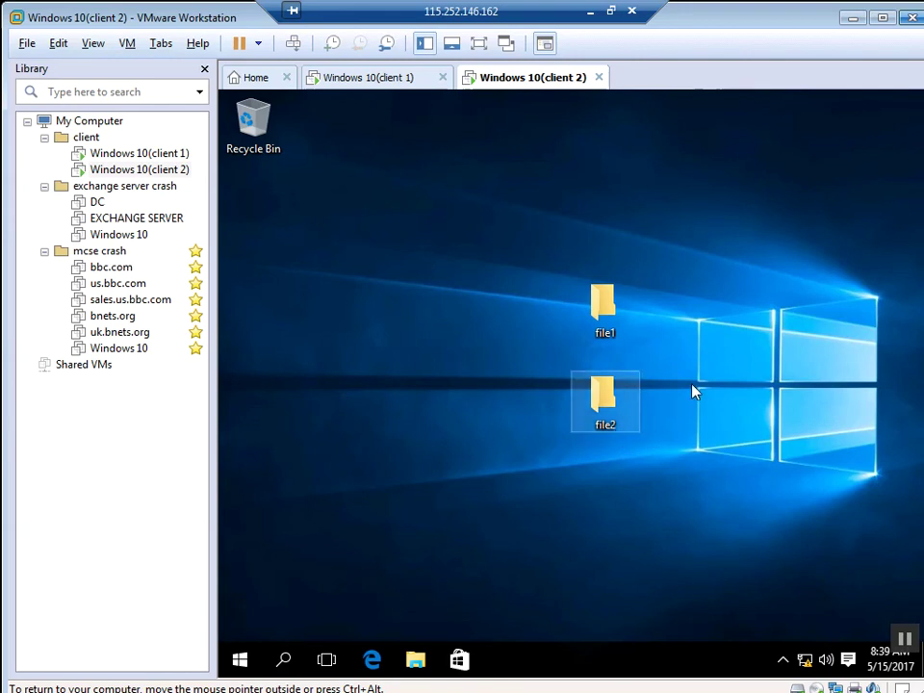
{"action": "right_click", "coordinate": [556, 173]}
Step: Add a new folder on client 2's desktop and name it file3
{"action": "mouse_move", "coordinate": [616, 319]}
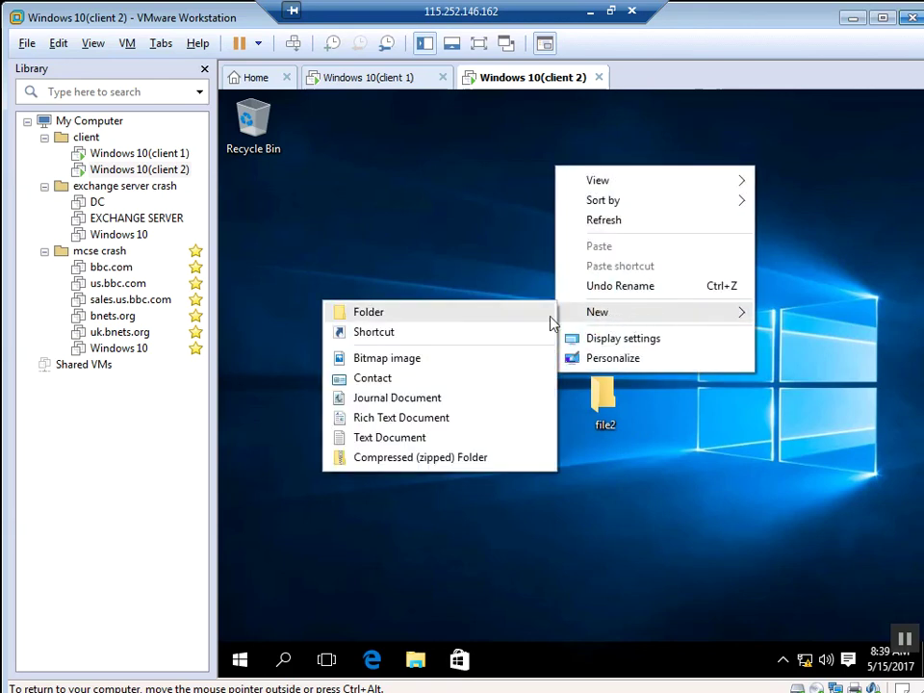
{"action": "left_click", "coordinate": [515, 322]}
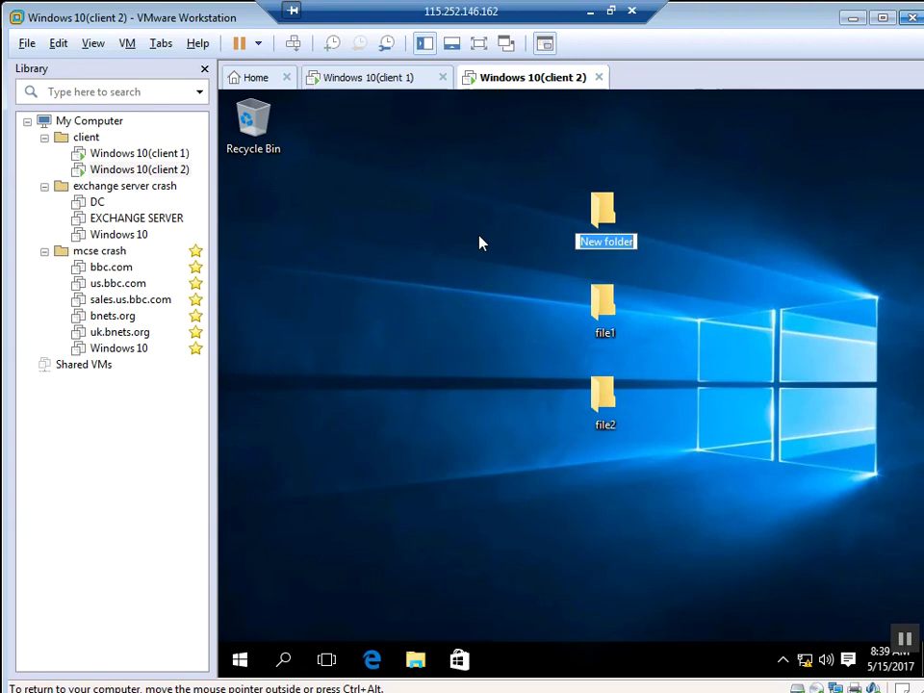
{"action": "type", "text": "file3"}
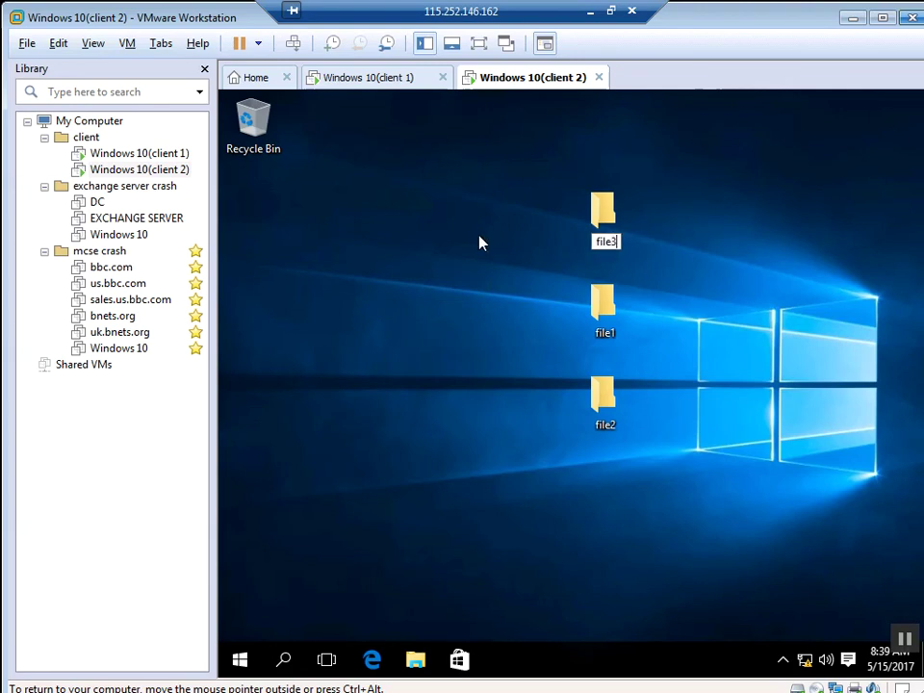
{"action": "key", "text": "Return"}
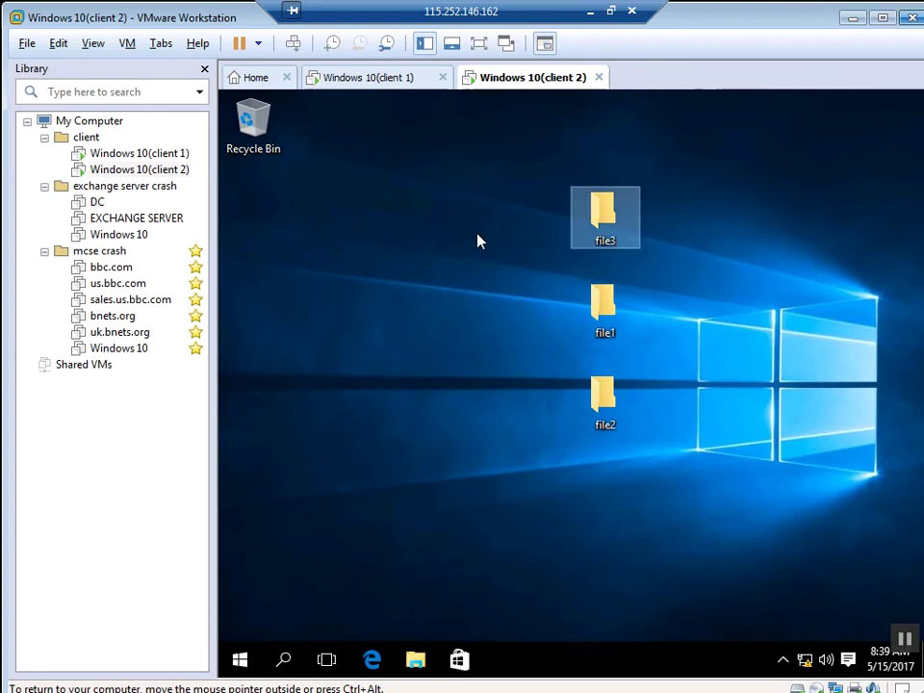
Step: Enable Advanced Sharing for file3 and change its share name to the hidden file3$
{"action": "right_click", "coordinate": [599, 245]}
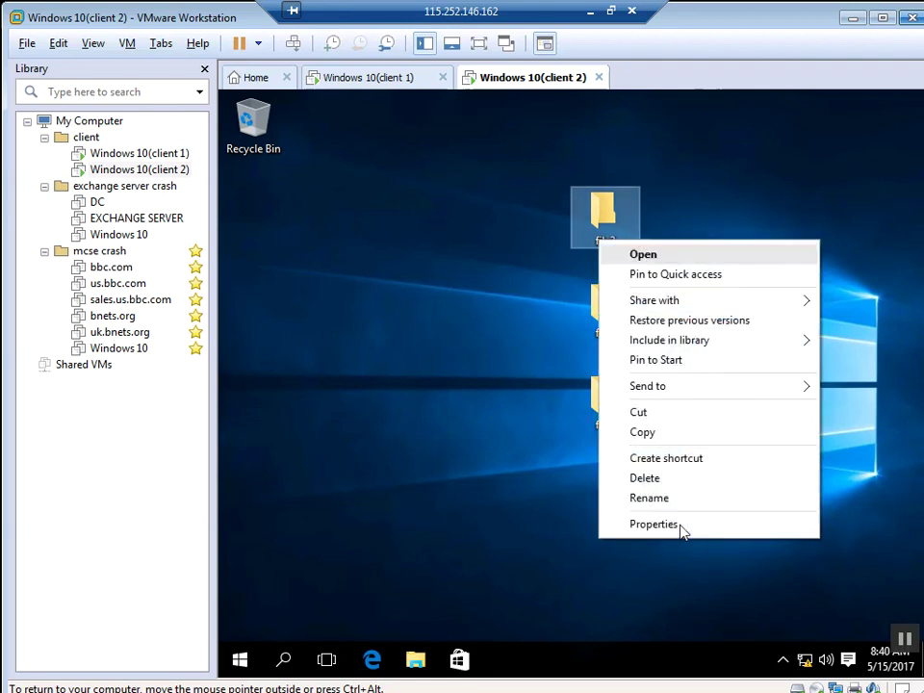
{"action": "left_click", "coordinate": [681, 527]}
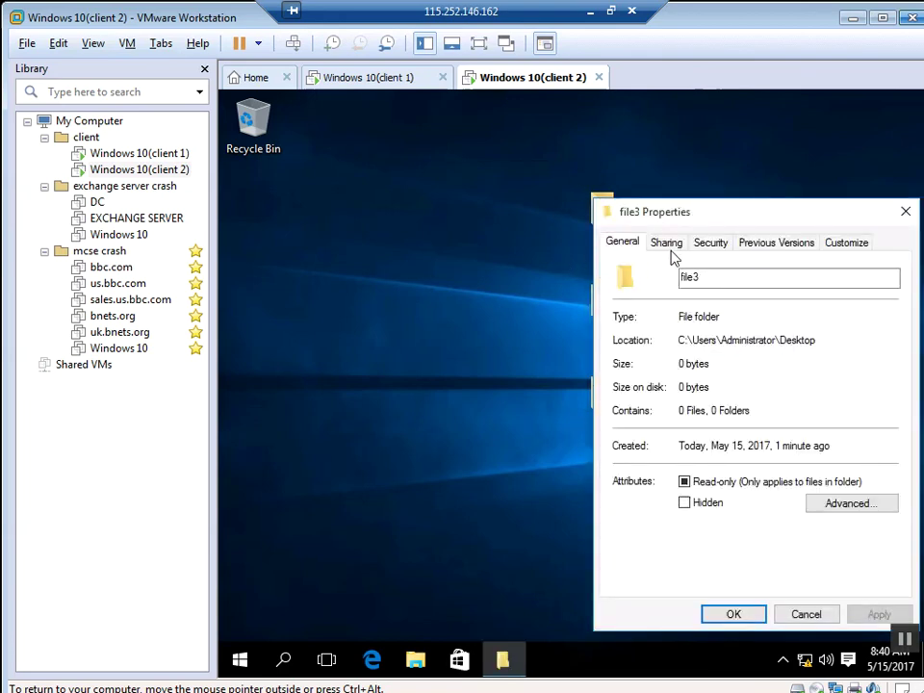
{"action": "left_click", "coordinate": [670, 245]}
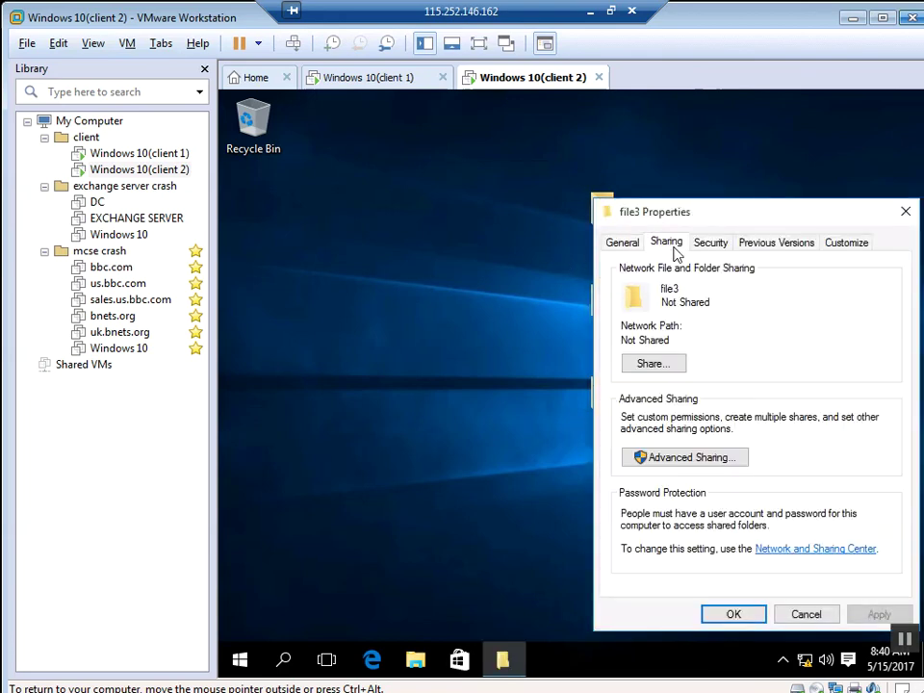
{"action": "left_click", "coordinate": [686, 462]}
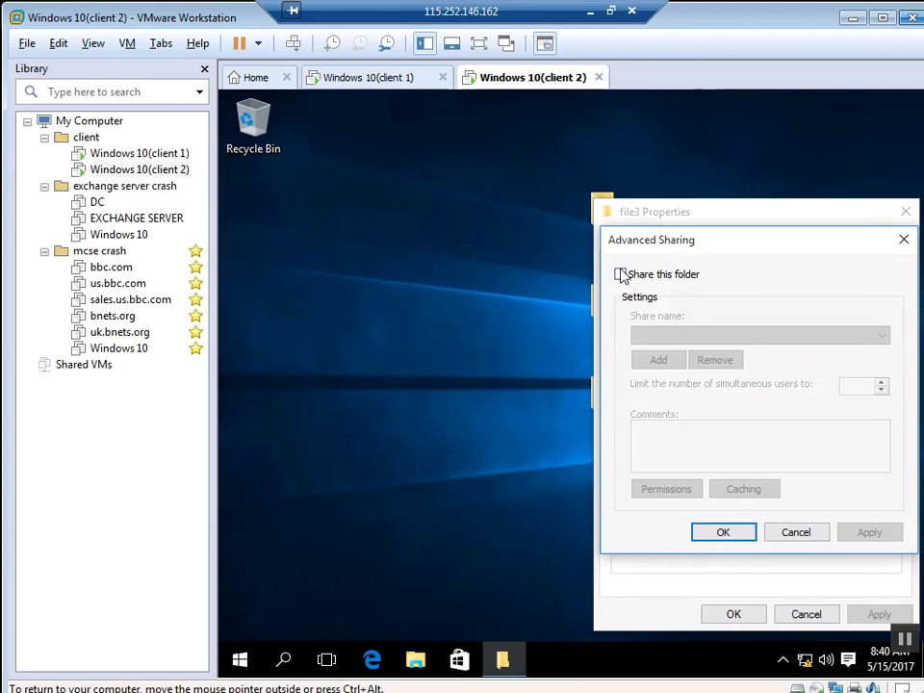
{"action": "left_click", "coordinate": [621, 275]}
{"action": "left_click", "coordinate": [666, 336]}
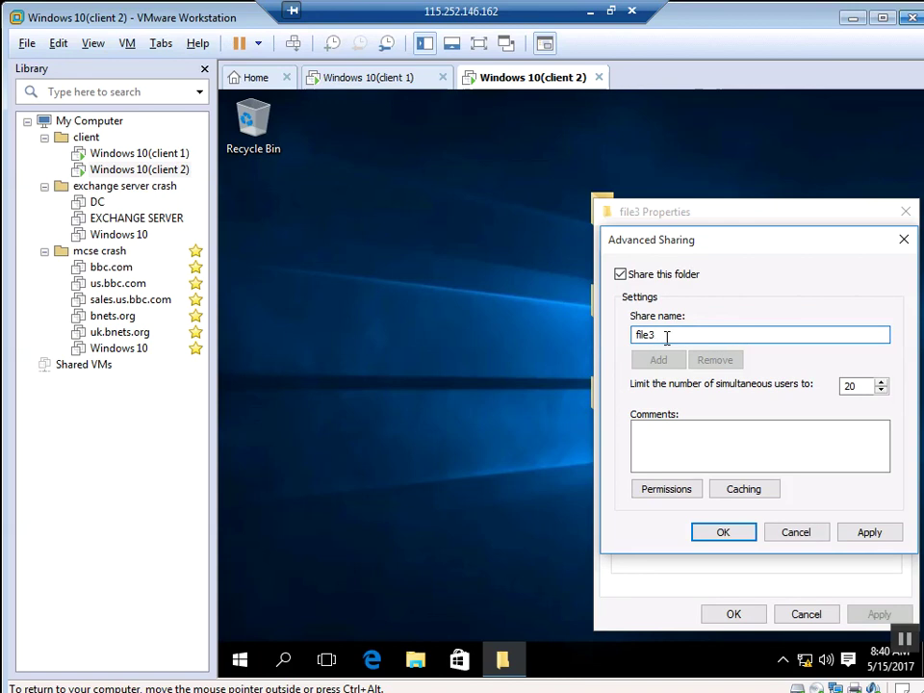
{"action": "type", "text": "$"}
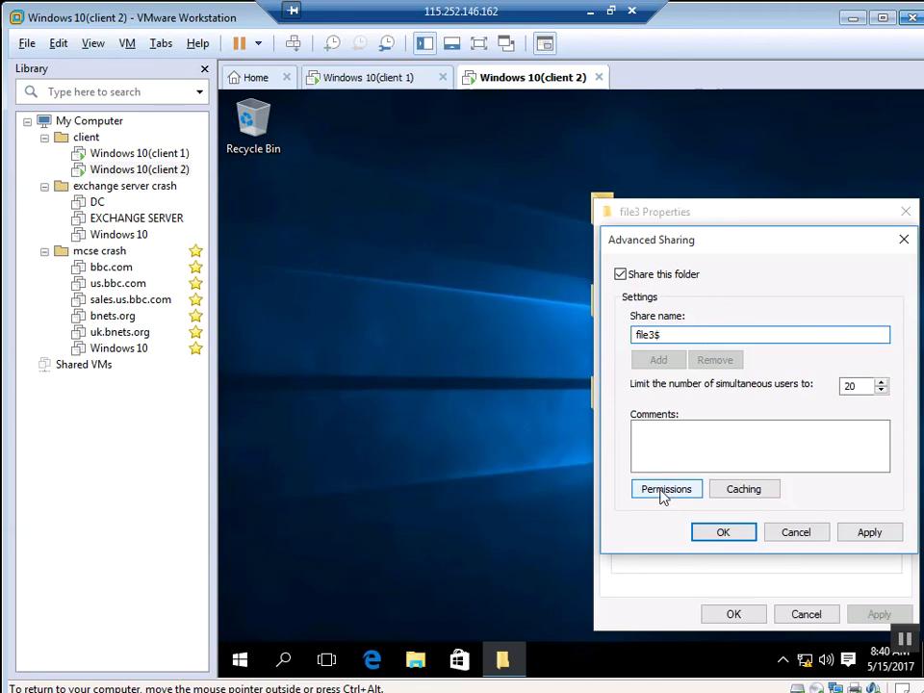
Step: Allow Everyone Full Control on the file3$ share, apply, and close file3's properties
{"action": "left_click", "coordinate": [663, 492]}
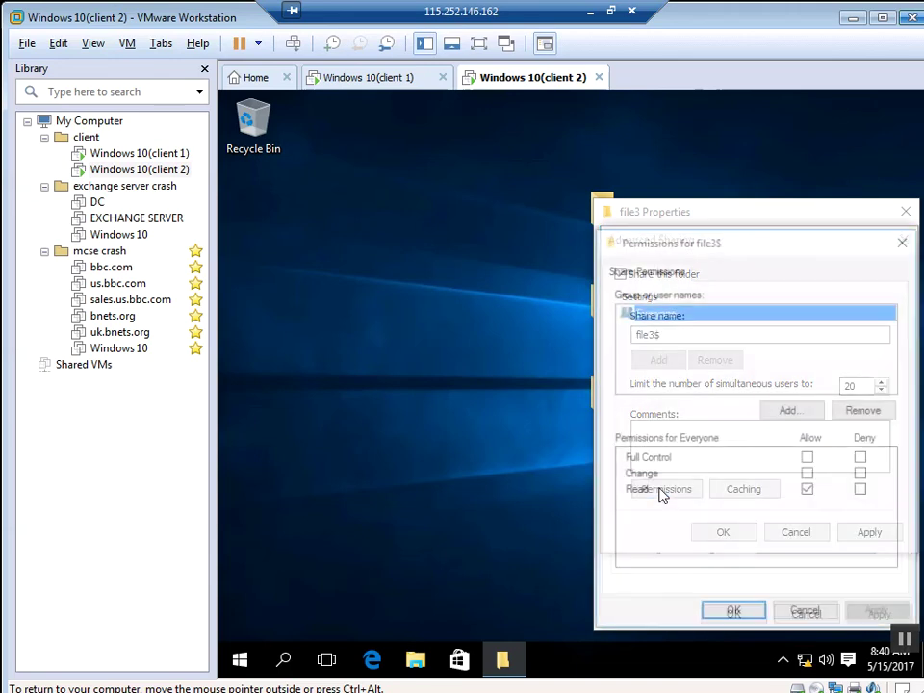
{"action": "left_click", "coordinate": [808, 459]}
{"action": "left_click", "coordinate": [876, 615]}
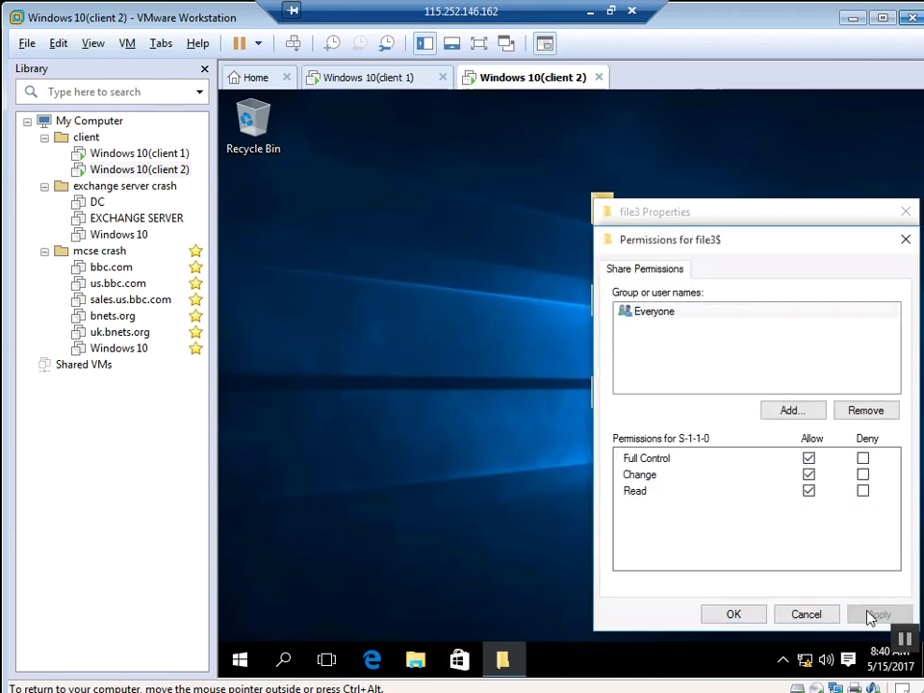
{"action": "left_click", "coordinate": [744, 616]}
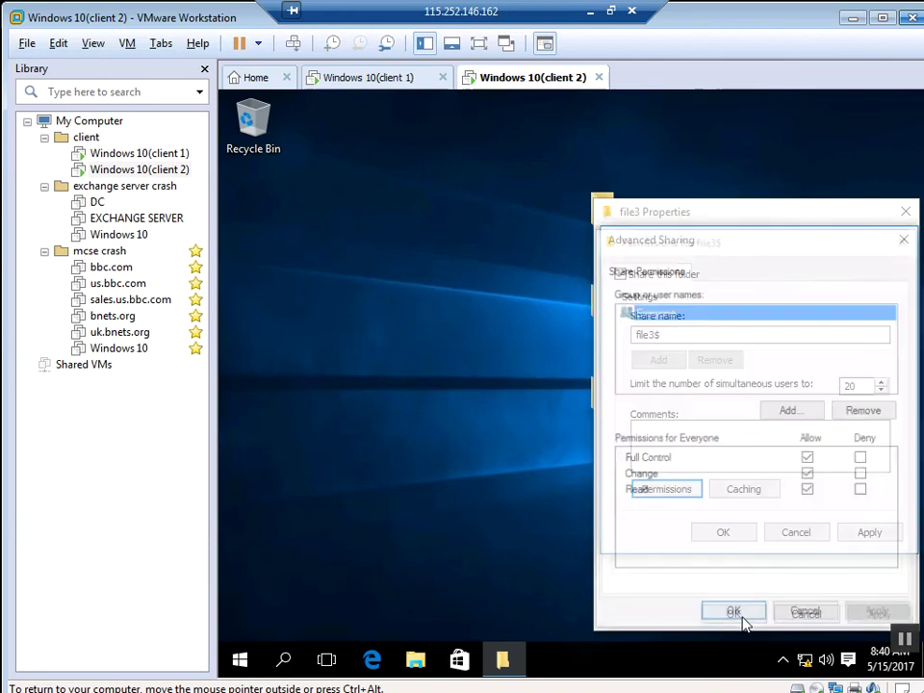
{"action": "left_click", "coordinate": [880, 534]}
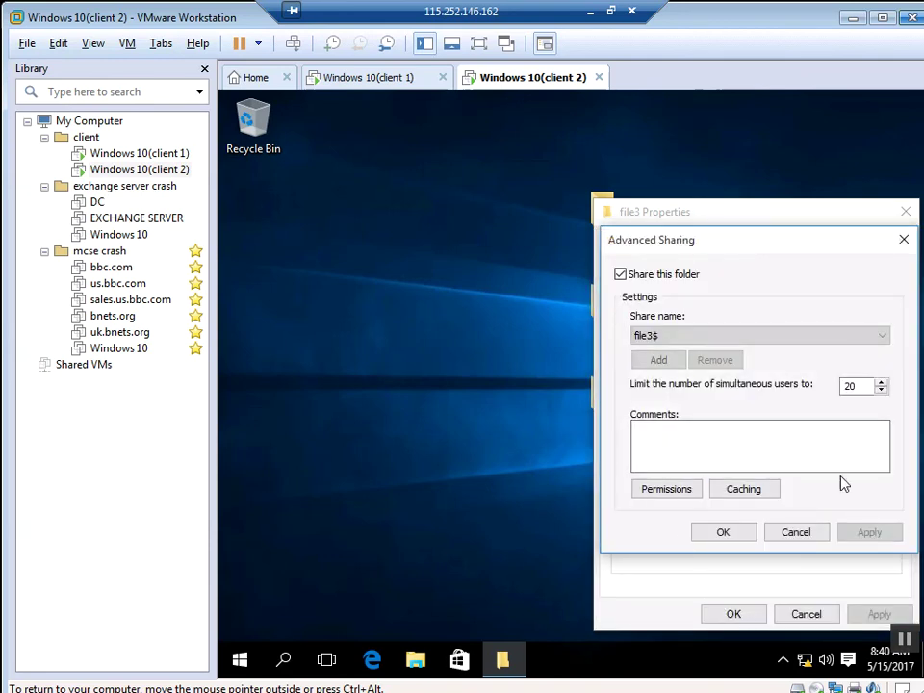
{"action": "left_click", "coordinate": [728, 536]}
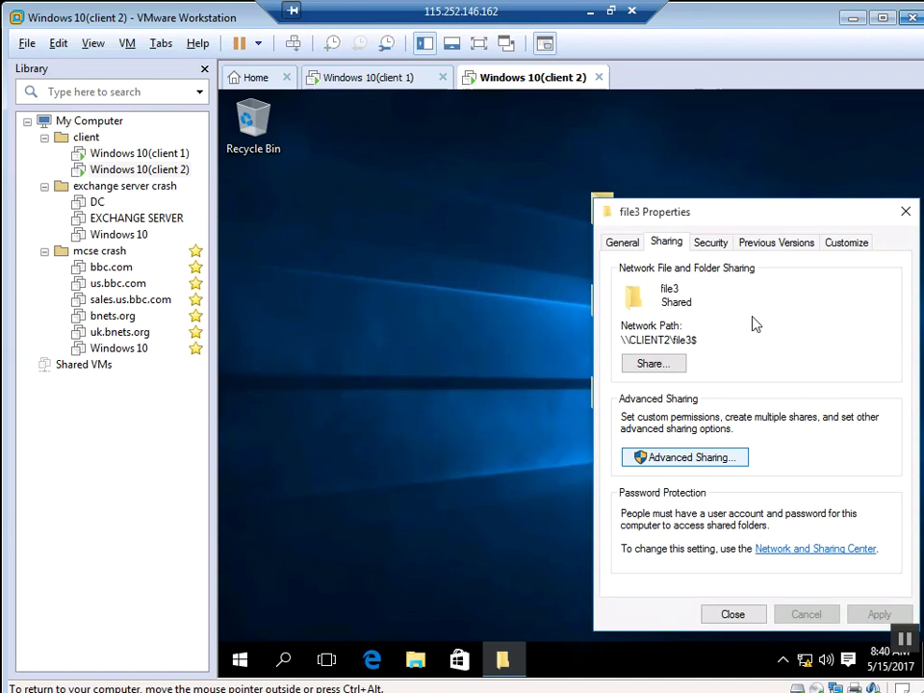
{"action": "left_click", "coordinate": [745, 619]}
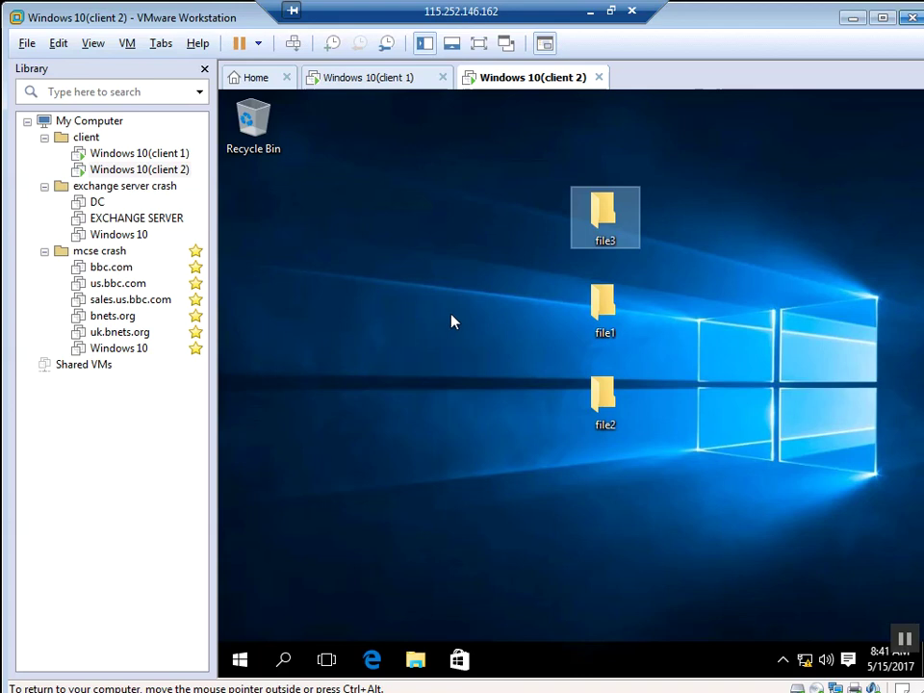
Step: On client 1, open the \\20.0.0.2 share list through Run
{"action": "left_click", "coordinate": [371, 91]}
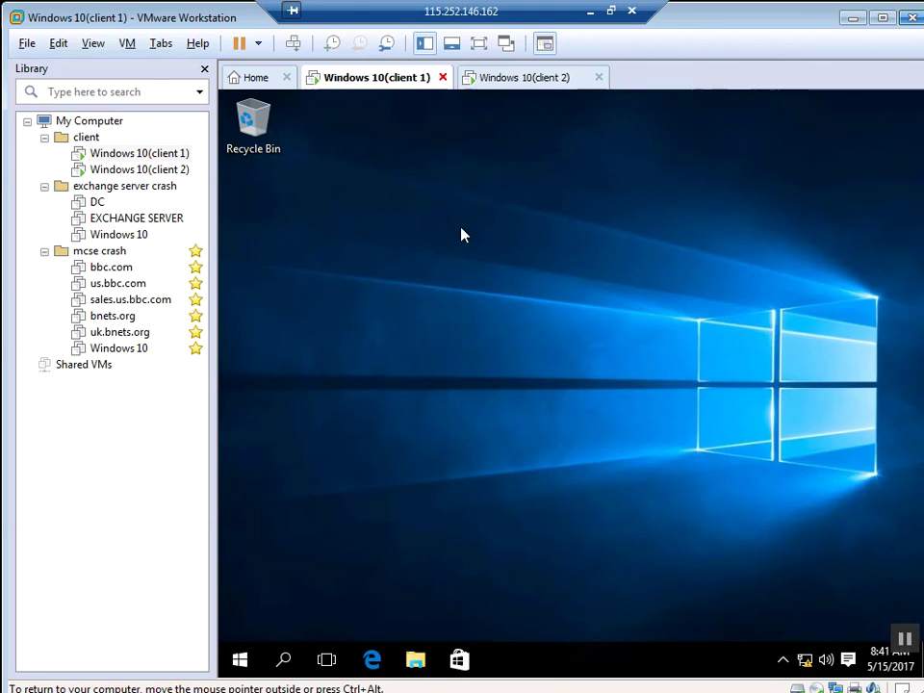
{"action": "key", "text": "super+r"}
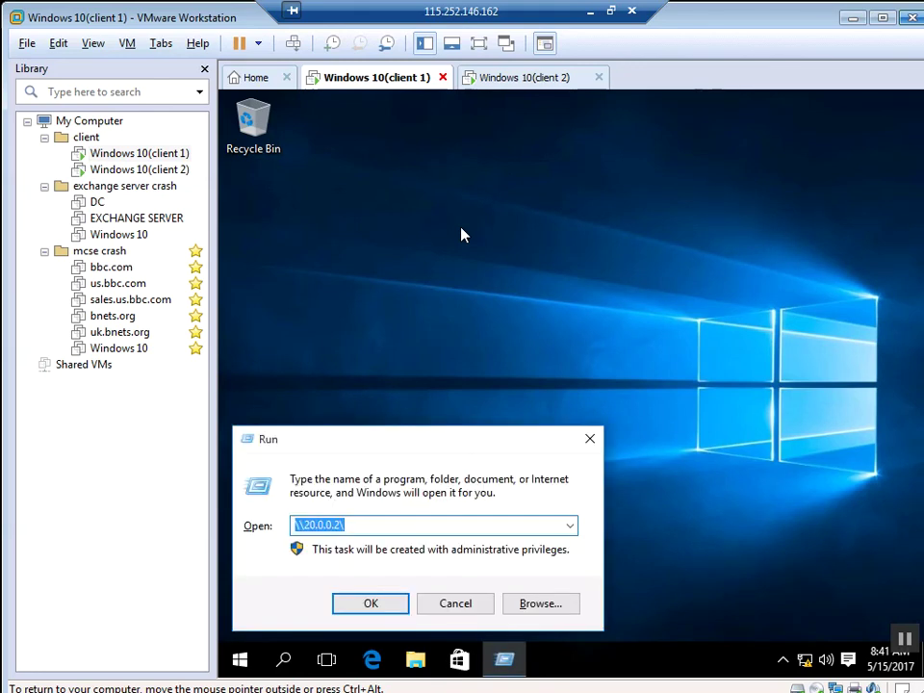
{"action": "key", "text": "Return"}
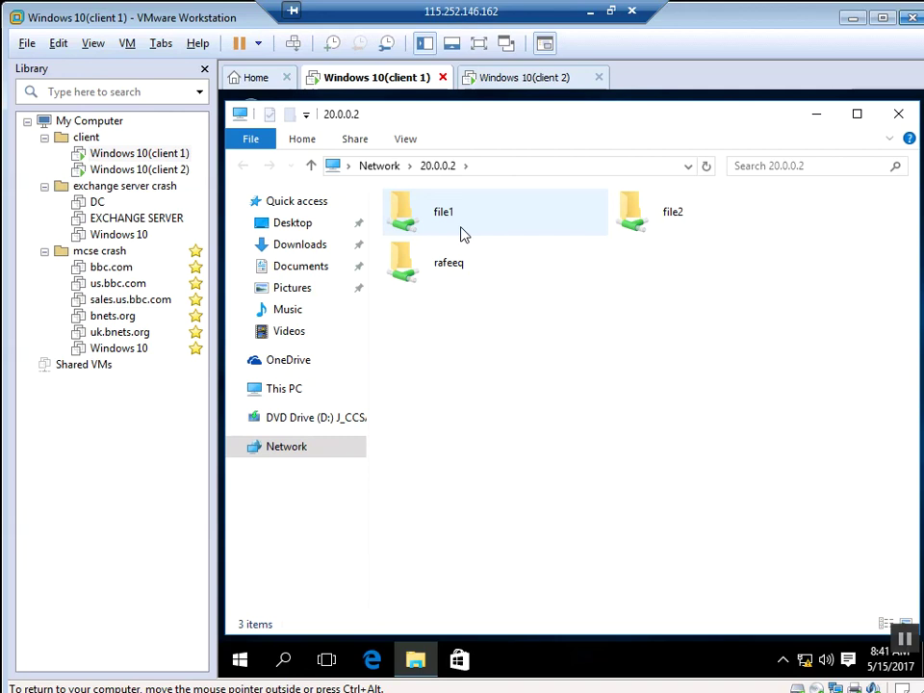
Step: Enter \\20.0.0.2\file3$ in Explorer's address bar to open the empty hidden share
{"action": "left_click", "coordinate": [494, 167]}
{"action": "left_click", "coordinate": [494, 166]}
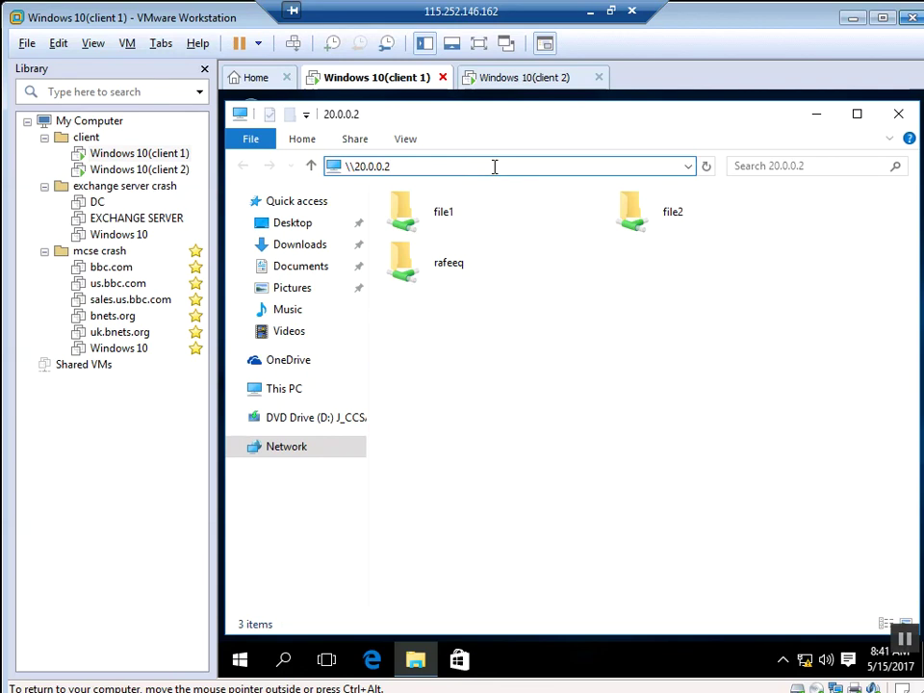
{"action": "type", "text": "\\"}
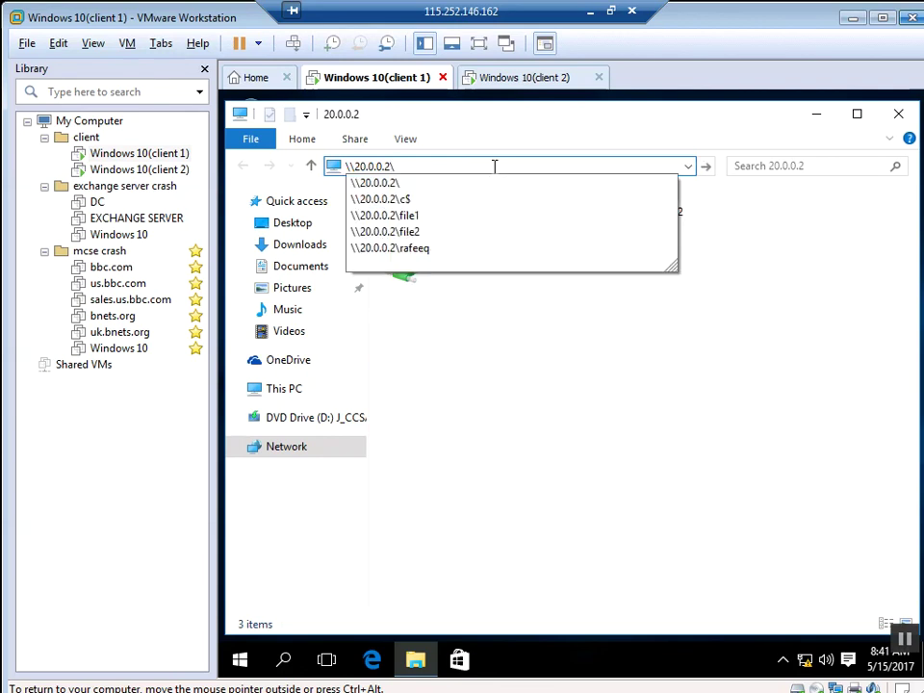
{"action": "type", "text": "FiLE3"}
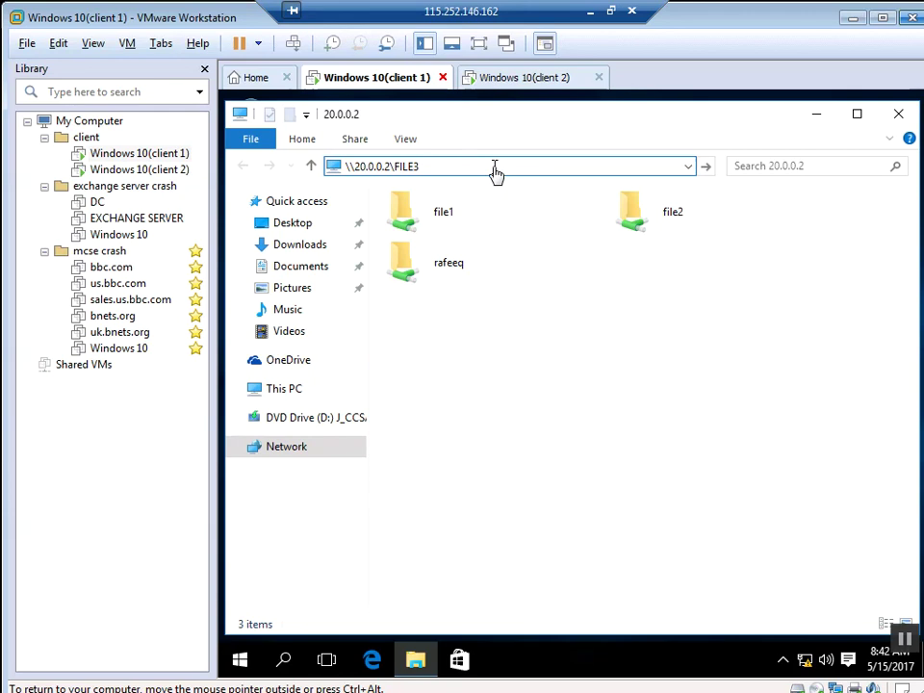
{"action": "key", "text": "BackSpace"}
{"action": "key", "text": "BackSpace"}
{"action": "key", "text": "BackSpace"}
{"action": "key", "text": "BackSpace"}
{"action": "key", "text": "BackSpace"}
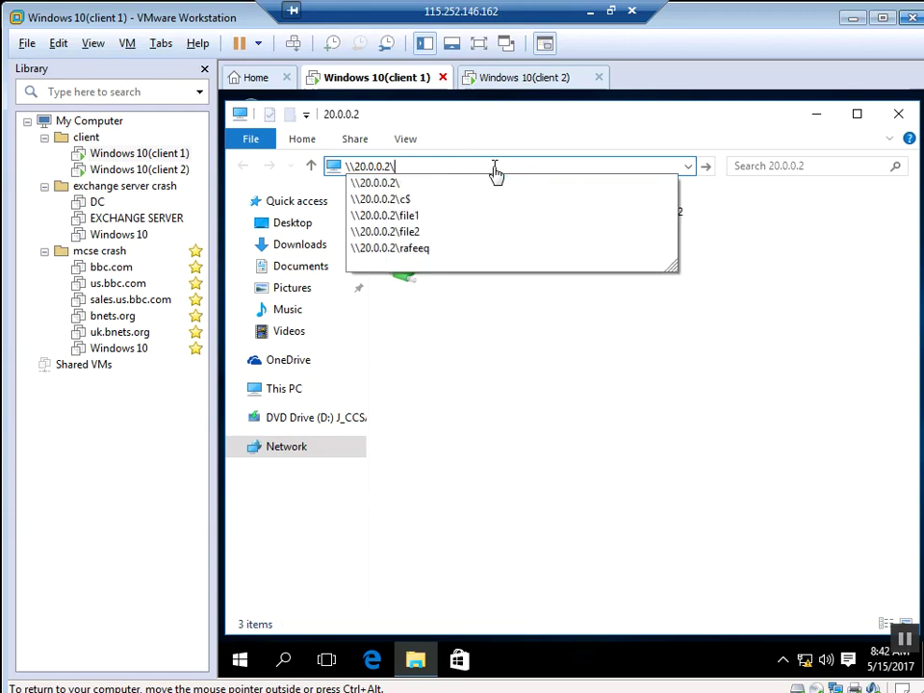
{"action": "type", "text": "file"}
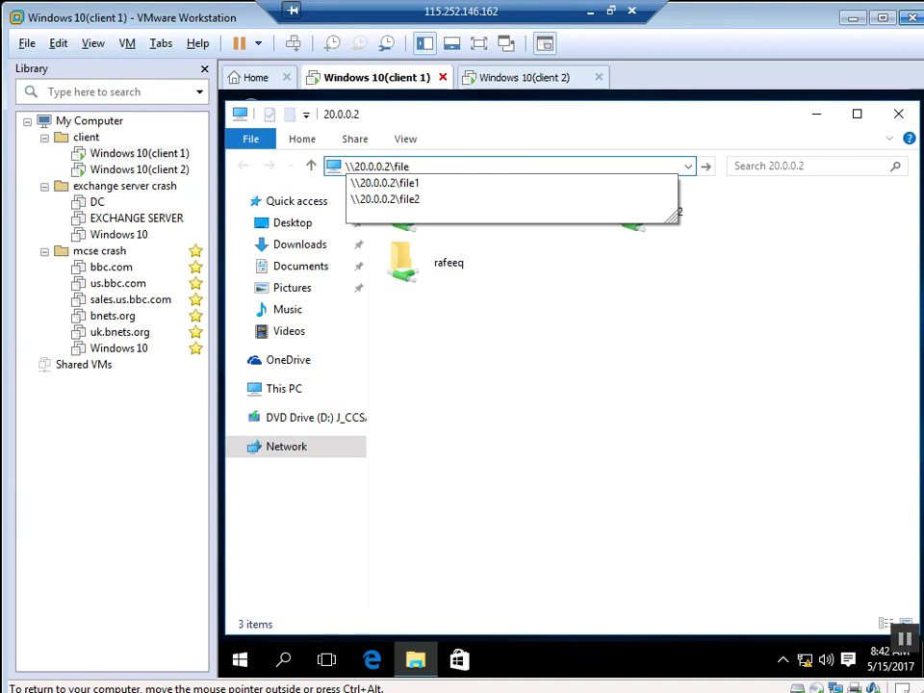
{"action": "type", "text": "3$"}
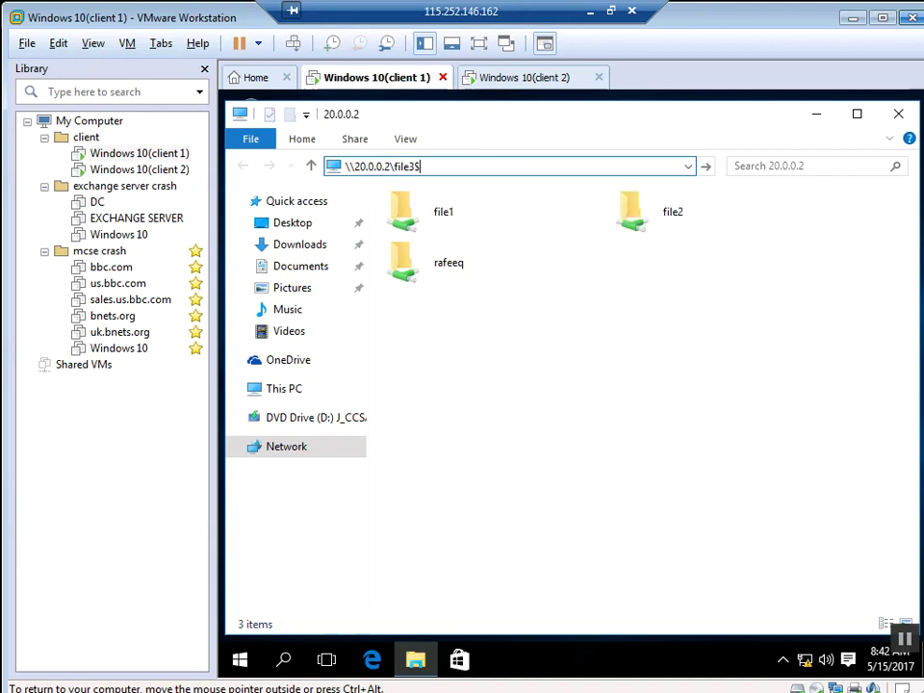
{"action": "key", "text": "Return"}
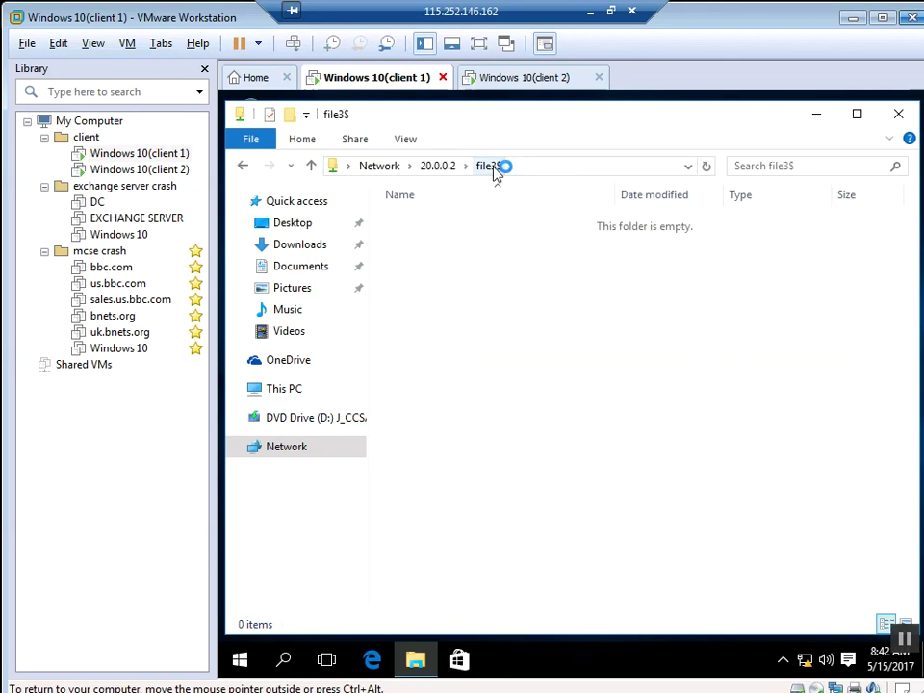
Step: On client 2, create a New Bitmap Image inside file3, then return to client 1
{"action": "left_click", "coordinate": [527, 78]}
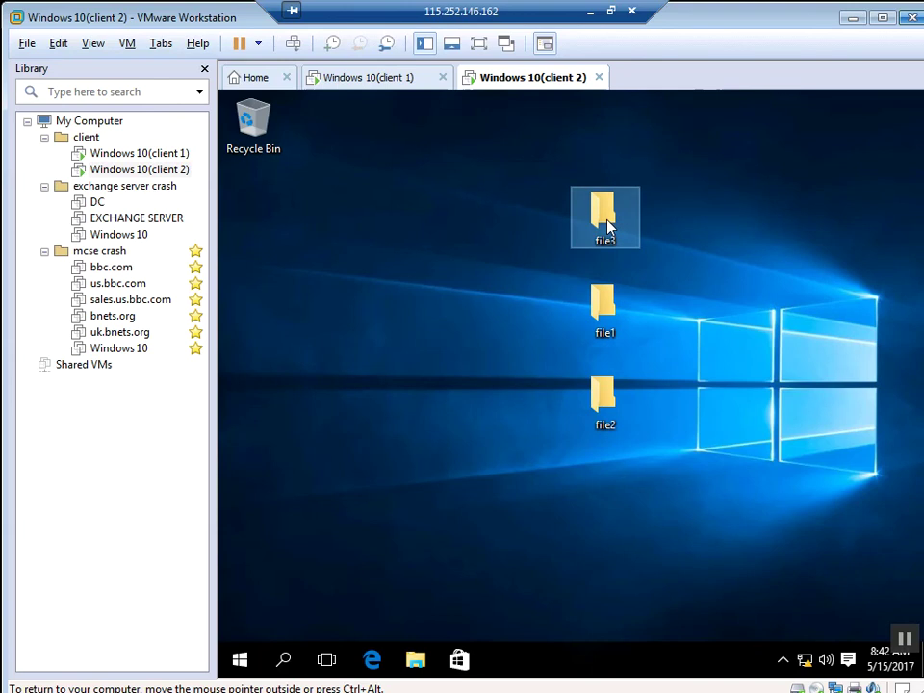
{"action": "double_click", "coordinate": [607, 225]}
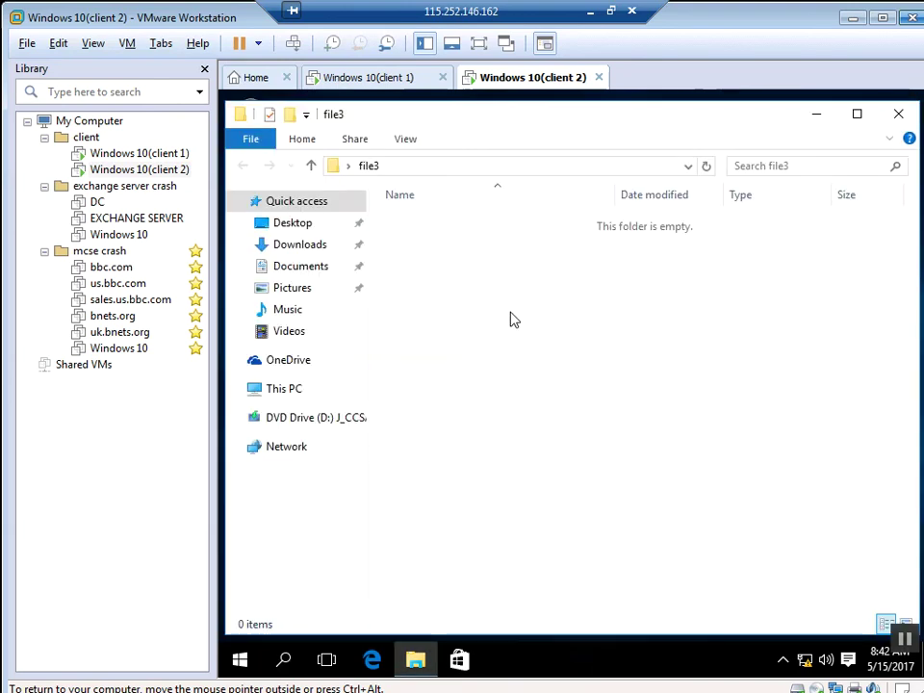
{"action": "right_click", "coordinate": [512, 317]}
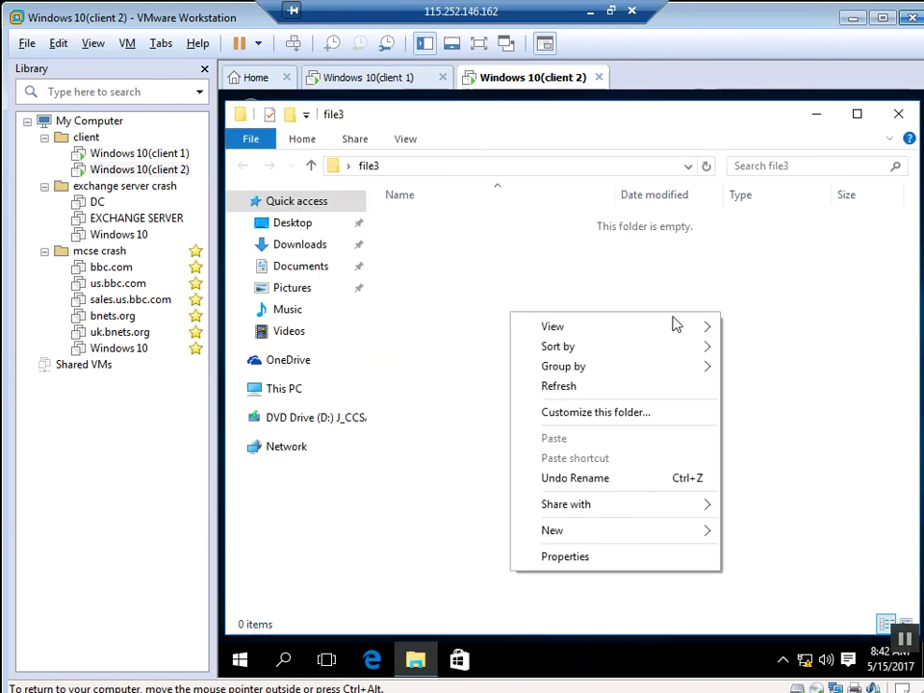
{"action": "mouse_move", "coordinate": [592, 539]}
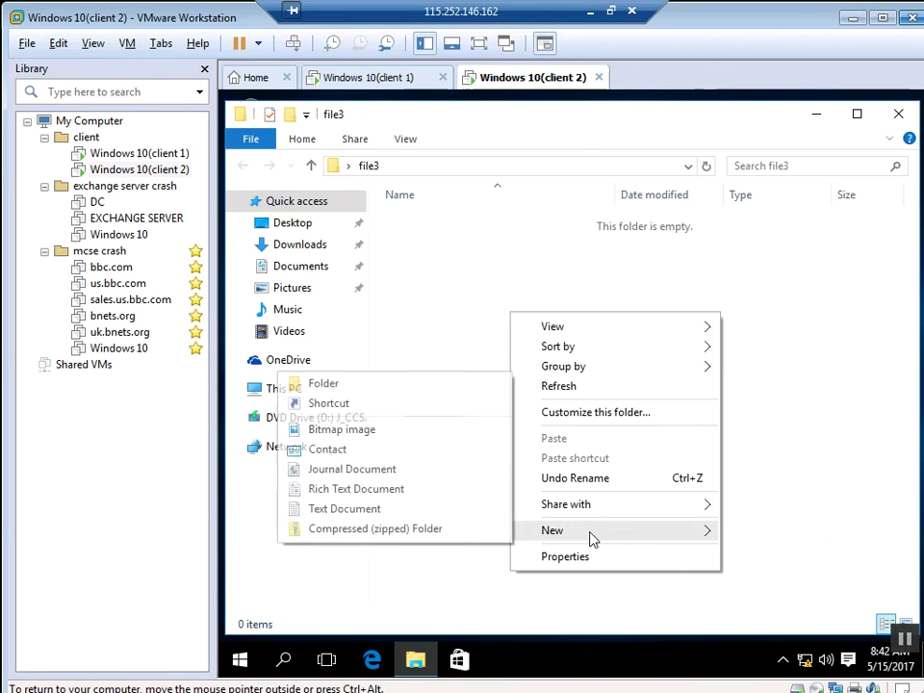
{"action": "left_click", "coordinate": [358, 430]}
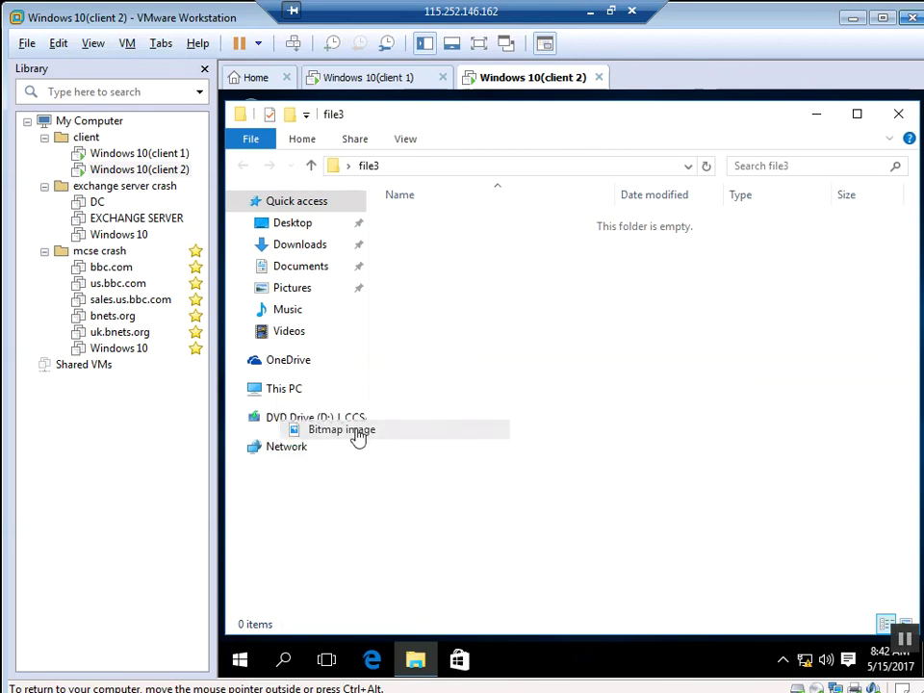
{"action": "left_click", "coordinate": [586, 403]}
{"action": "left_click", "coordinate": [585, 402]}
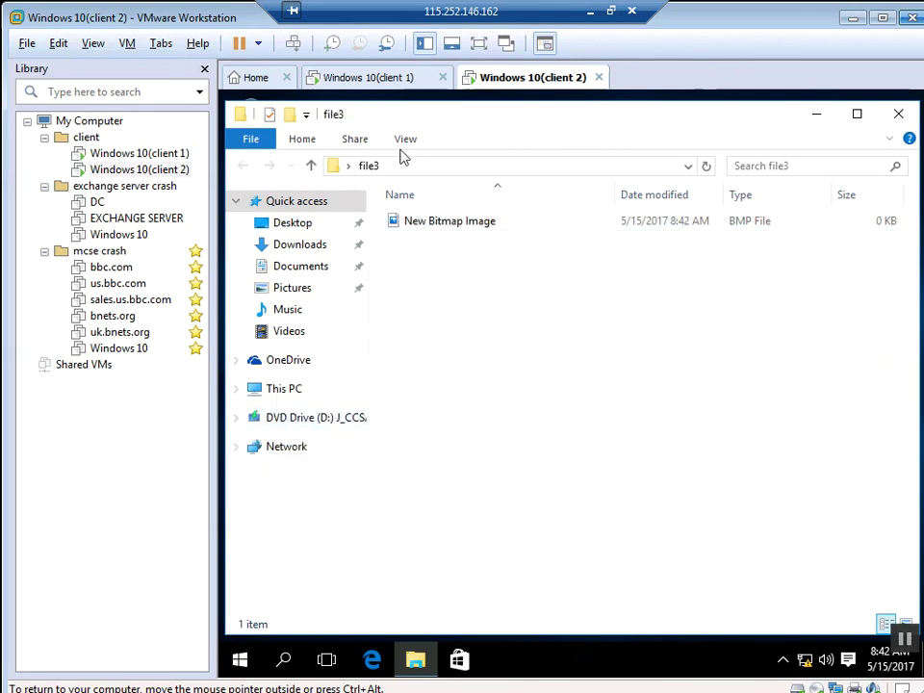
{"action": "left_click", "coordinate": [388, 79]}
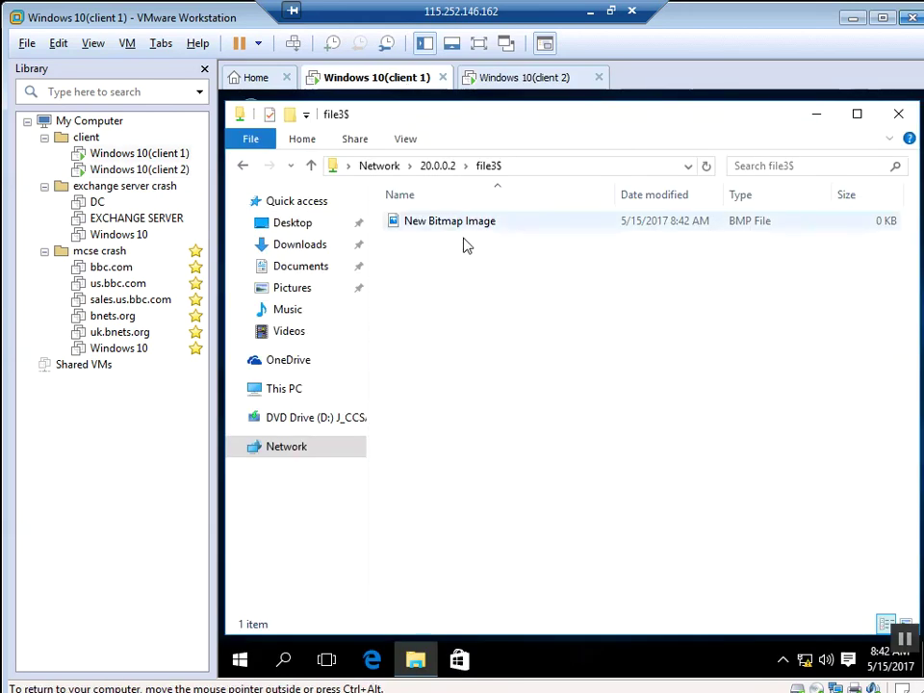
Step: Reopen \\20.0.0.2\file3$ on client 1 to see New Bitmap Image, then close Explorer
{"action": "left_click", "coordinate": [437, 167]}
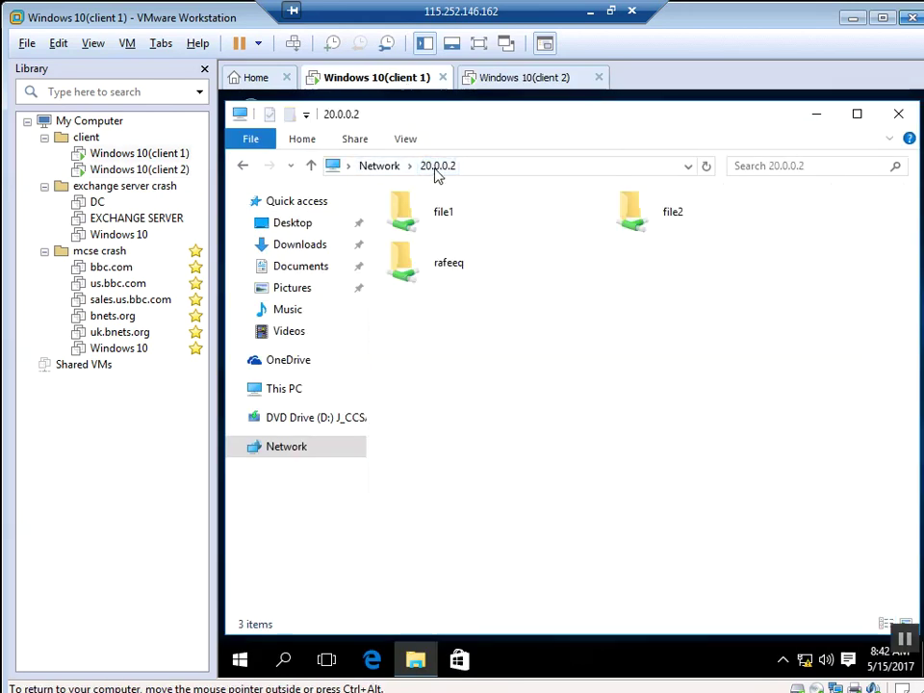
{"action": "left_click", "coordinate": [495, 172]}
{"action": "left_click", "coordinate": [494, 170]}
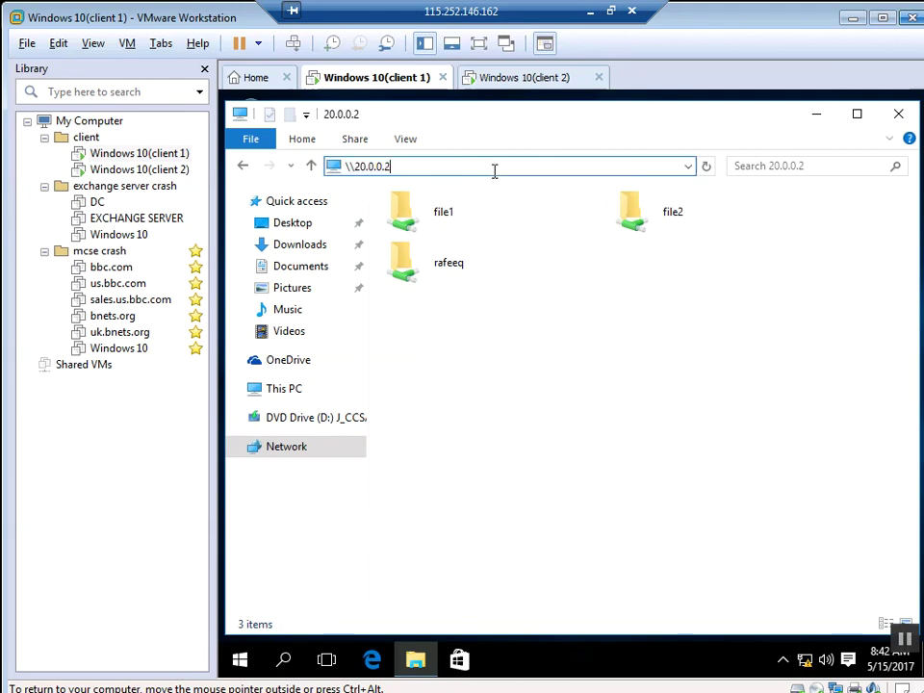
{"action": "type", "text": "\\fil"}
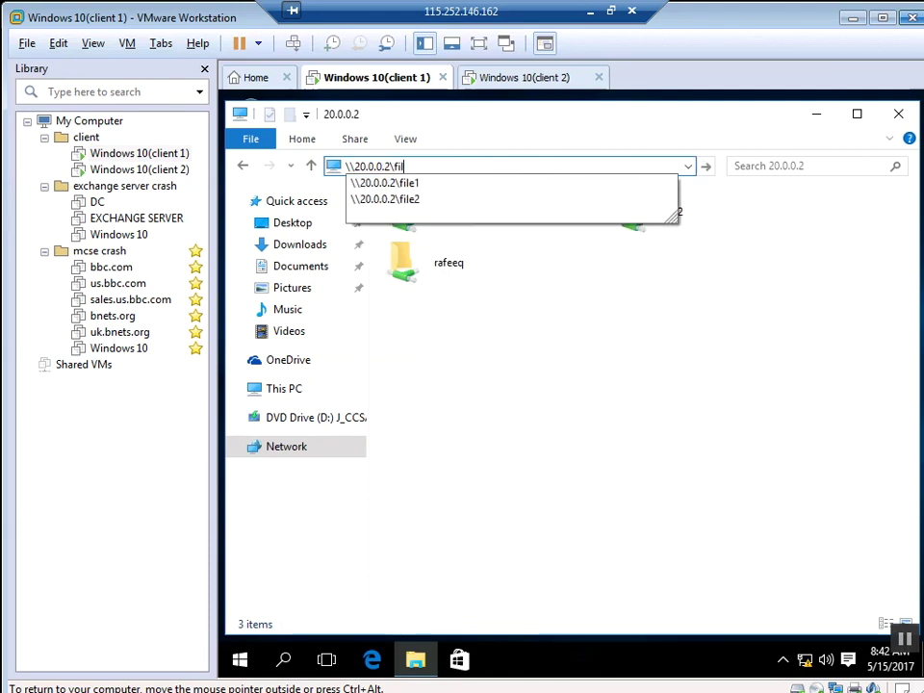
{"action": "type", "text": "e3$"}
{"action": "key", "text": "Return"}
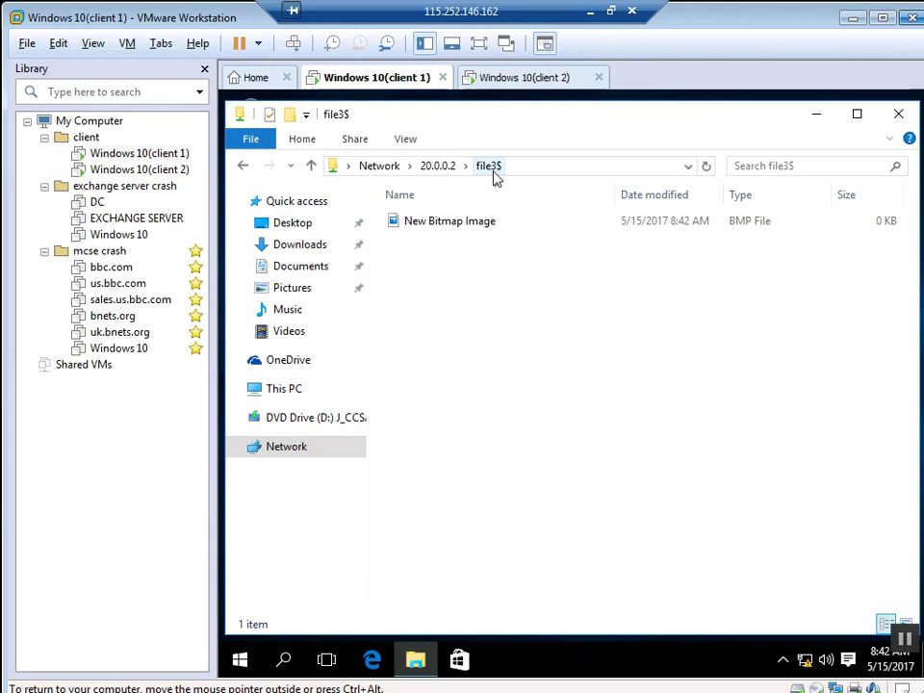
{"action": "left_click", "coordinate": [899, 117]}
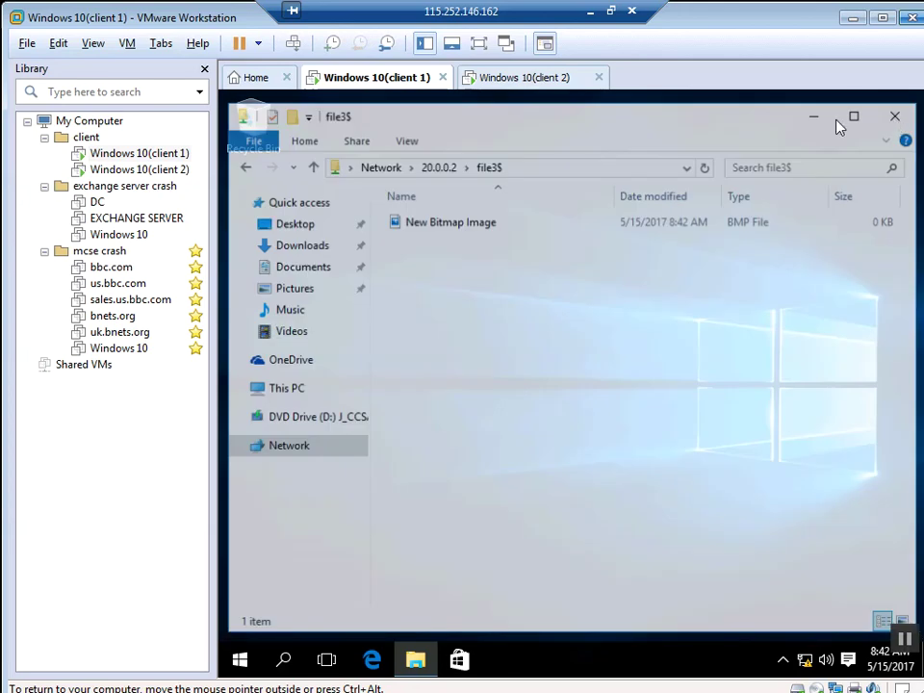